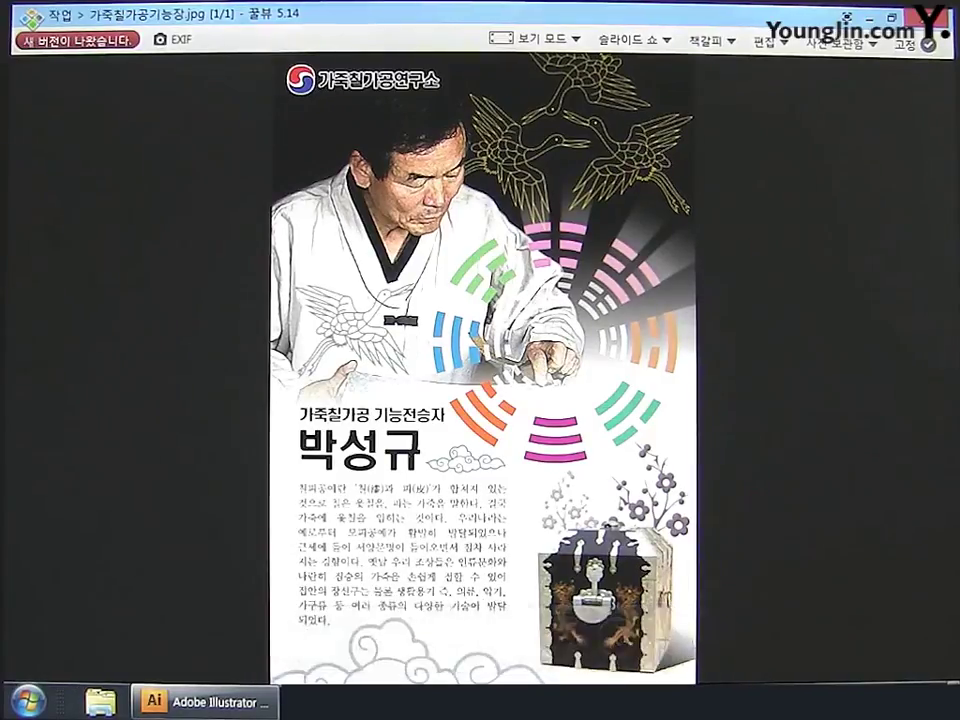
- Switch to Adobe Illustrator and start a new document named 일러스트작업
{"action": "left_click", "coordinate": [274, 708]}
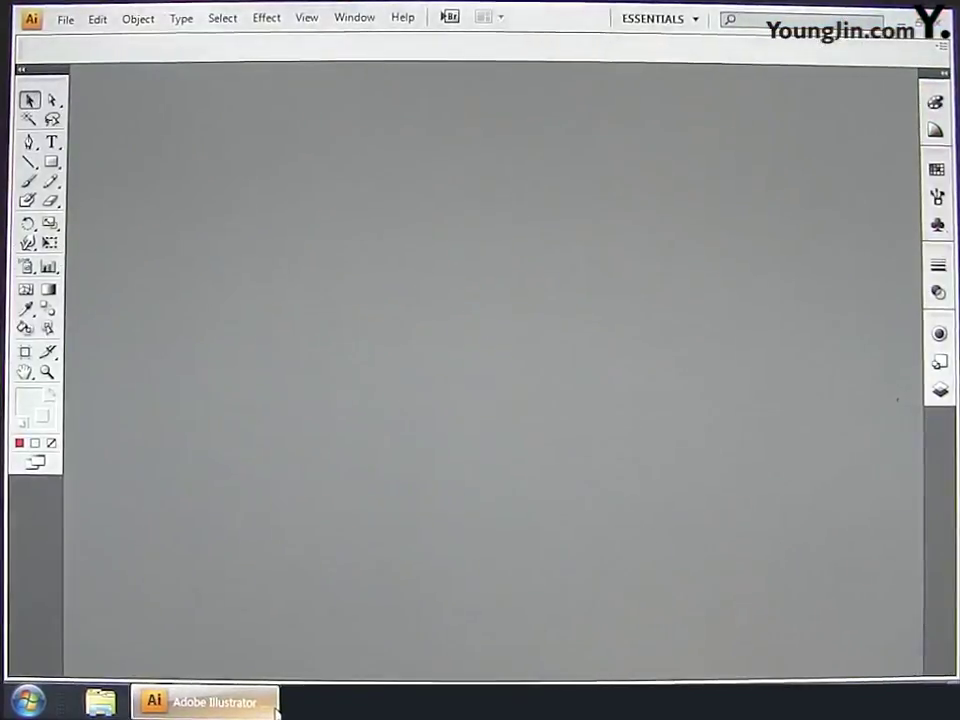
{"action": "left_click", "coordinate": [59, 24]}
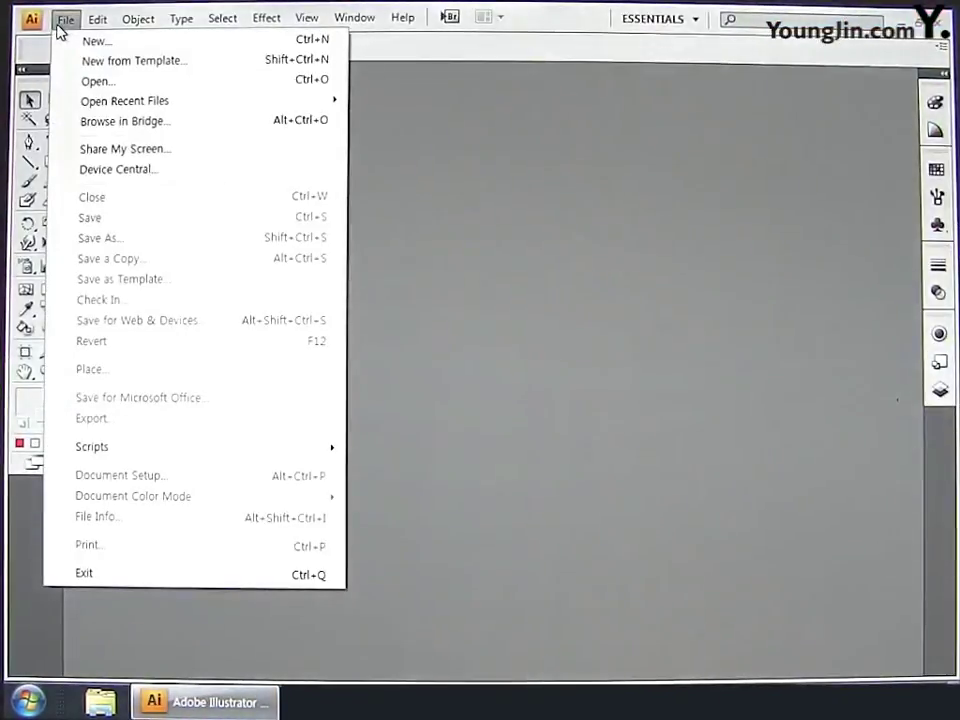
{"action": "left_click", "coordinate": [81, 43]}
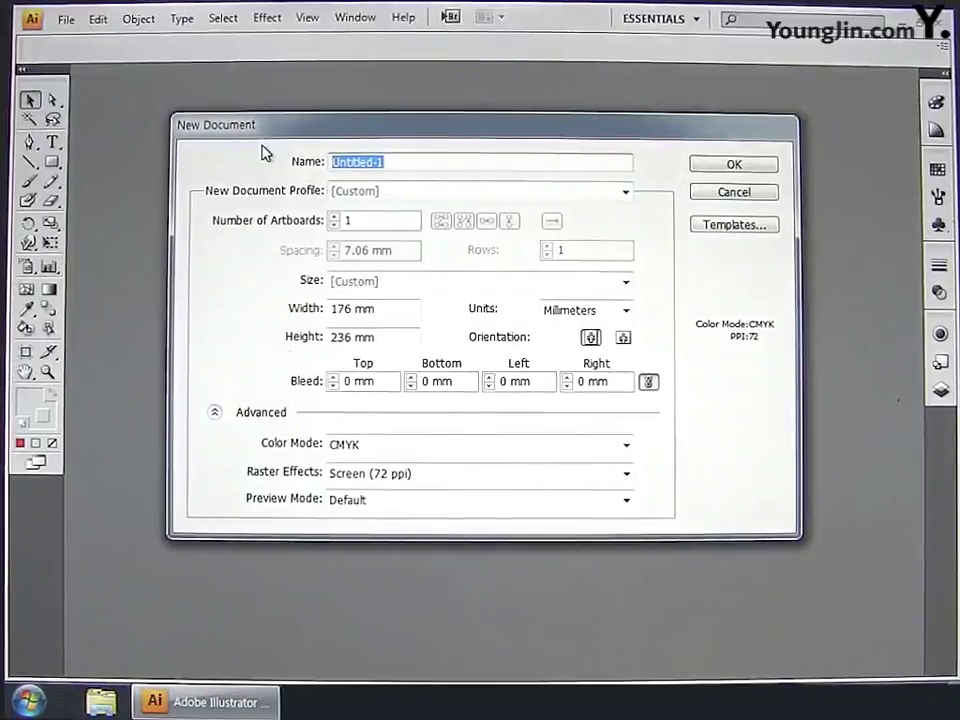
{"action": "type", "text": "일러스트작업"}
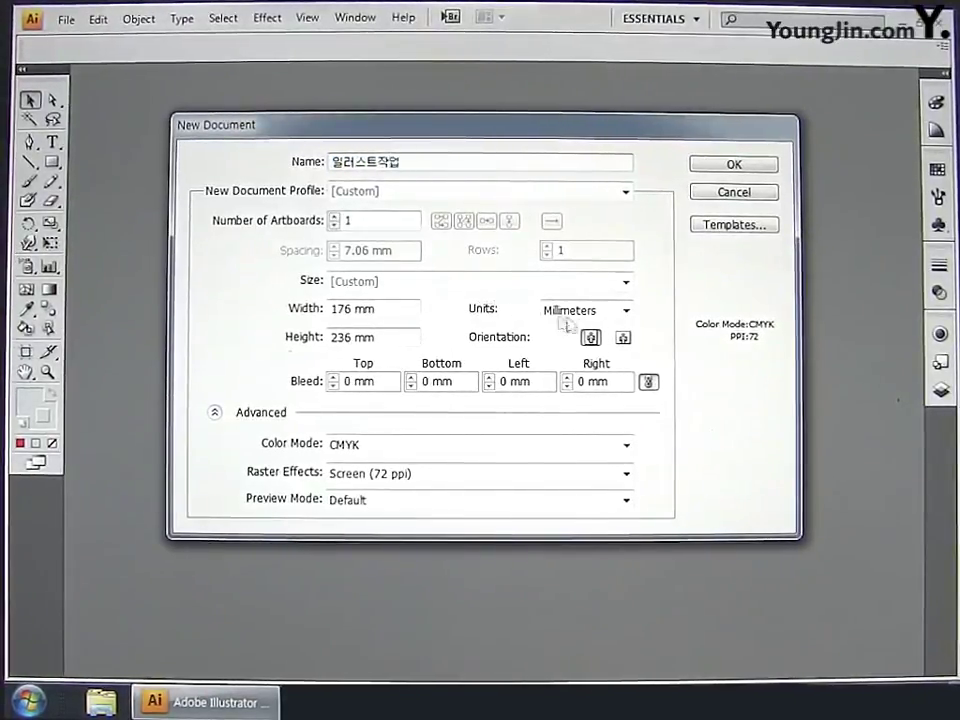
- Set the new document to millimeters, 166 mm wide, 246 mm high and CMYK color mode, and create it
{"action": "left_click", "coordinate": [600, 316]}
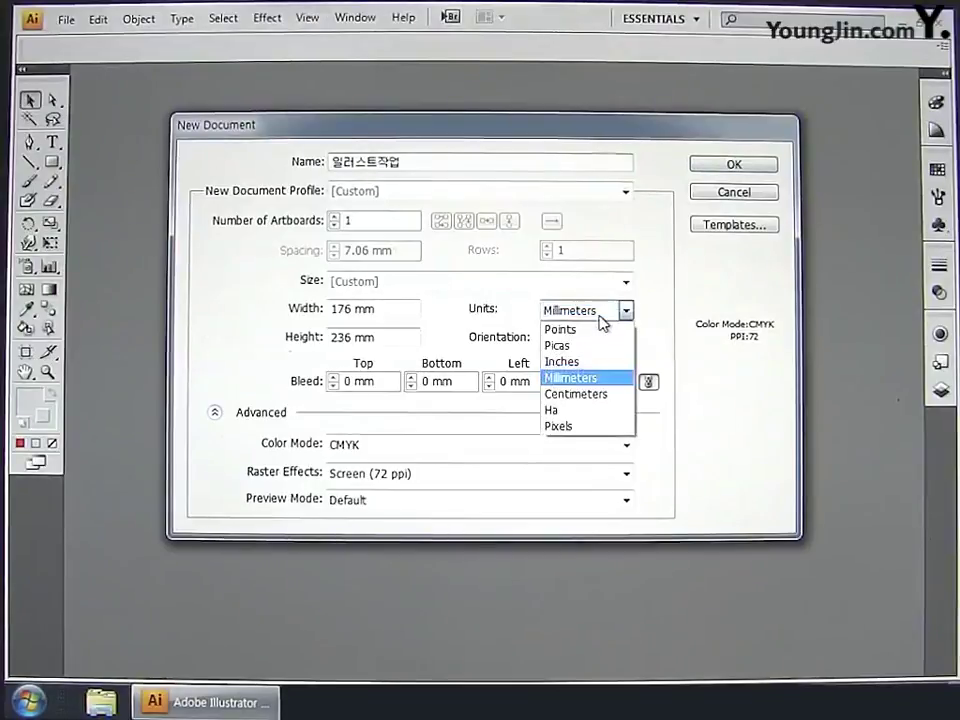
{"action": "left_click", "coordinate": [594, 378]}
{"action": "left_click_drag", "start_coordinate": [394, 311], "coordinate": [274, 306]}
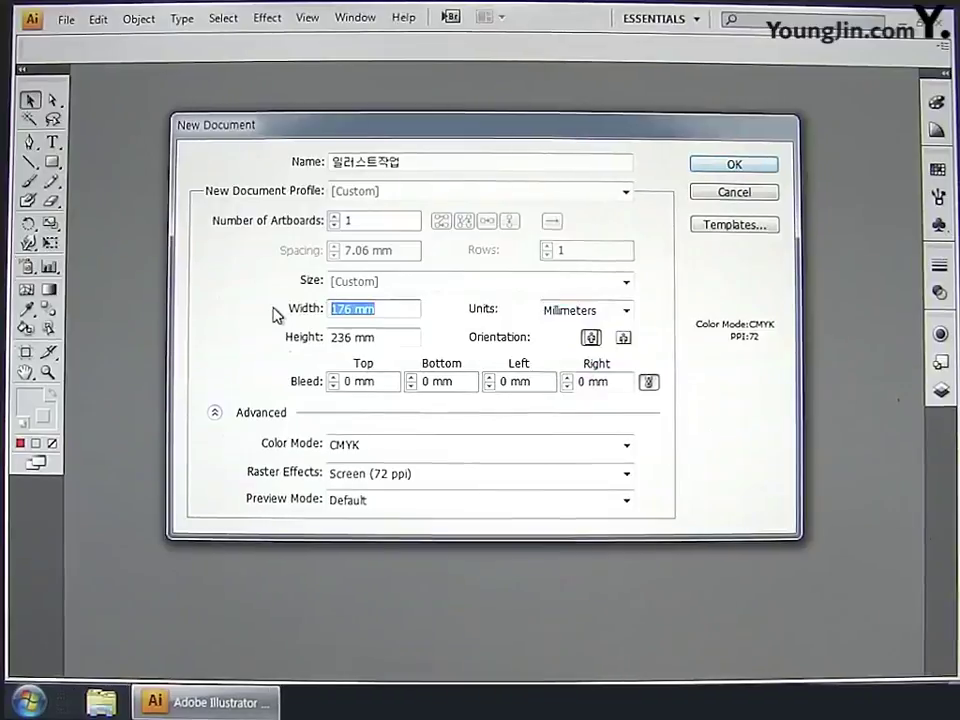
{"action": "type", "text": "166"}
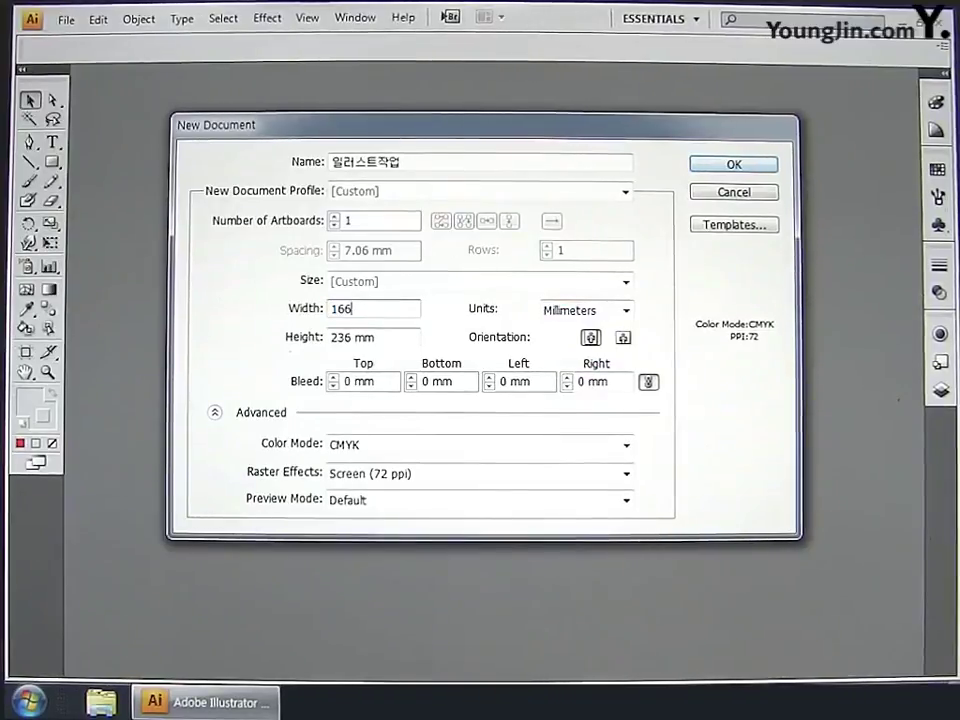
{"action": "left_click_drag", "start_coordinate": [391, 341], "coordinate": [246, 330]}
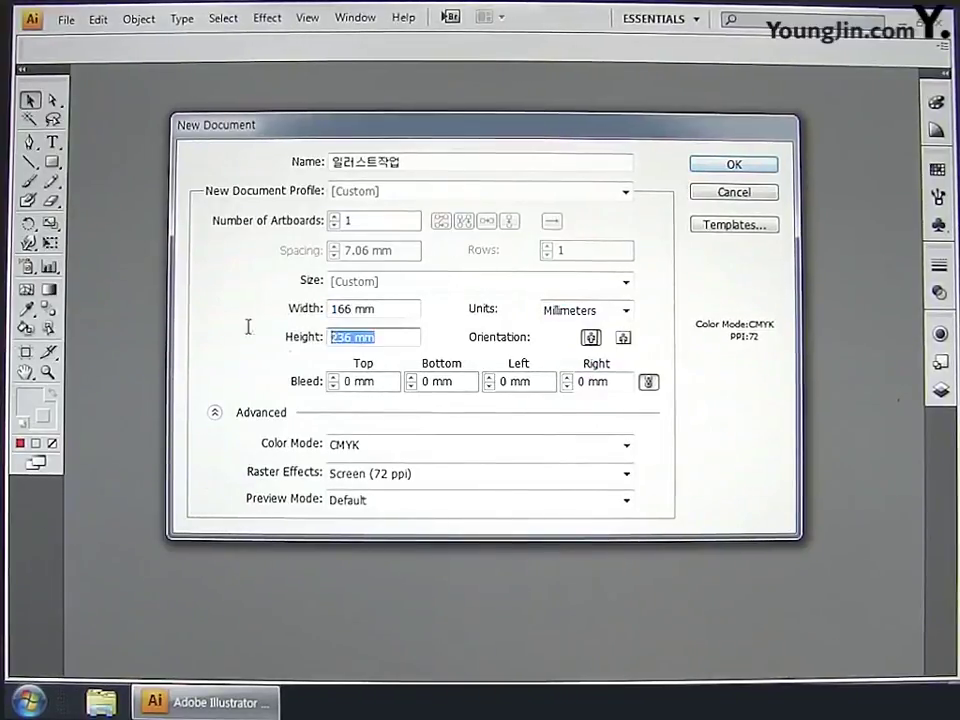
{"action": "type", "text": "246"}
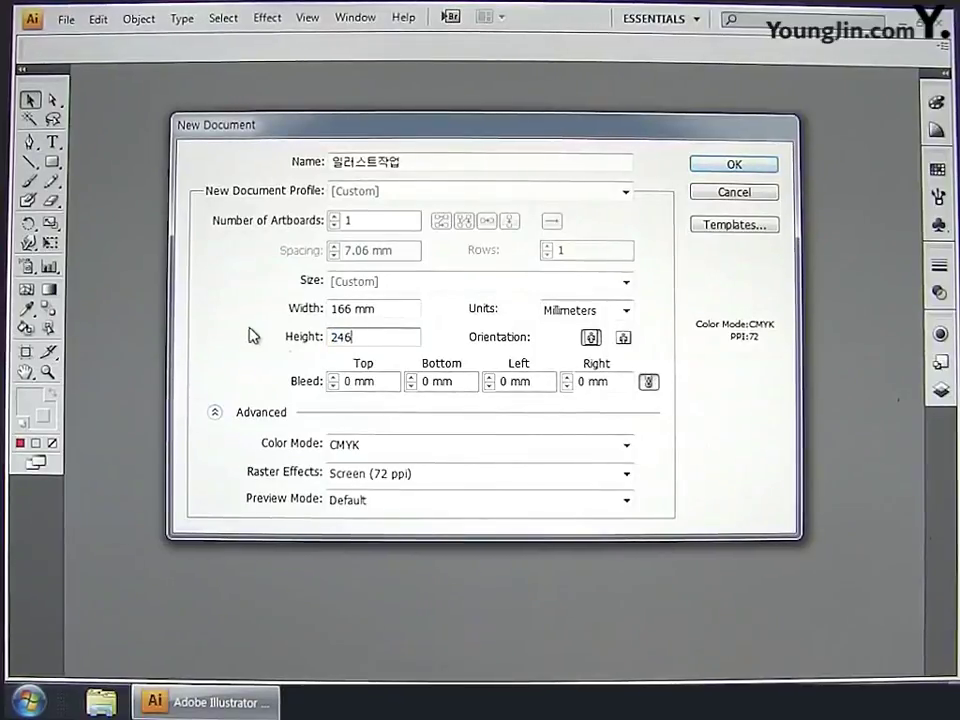
{"action": "left_click", "coordinate": [377, 452]}
{"action": "left_click", "coordinate": [370, 462]}
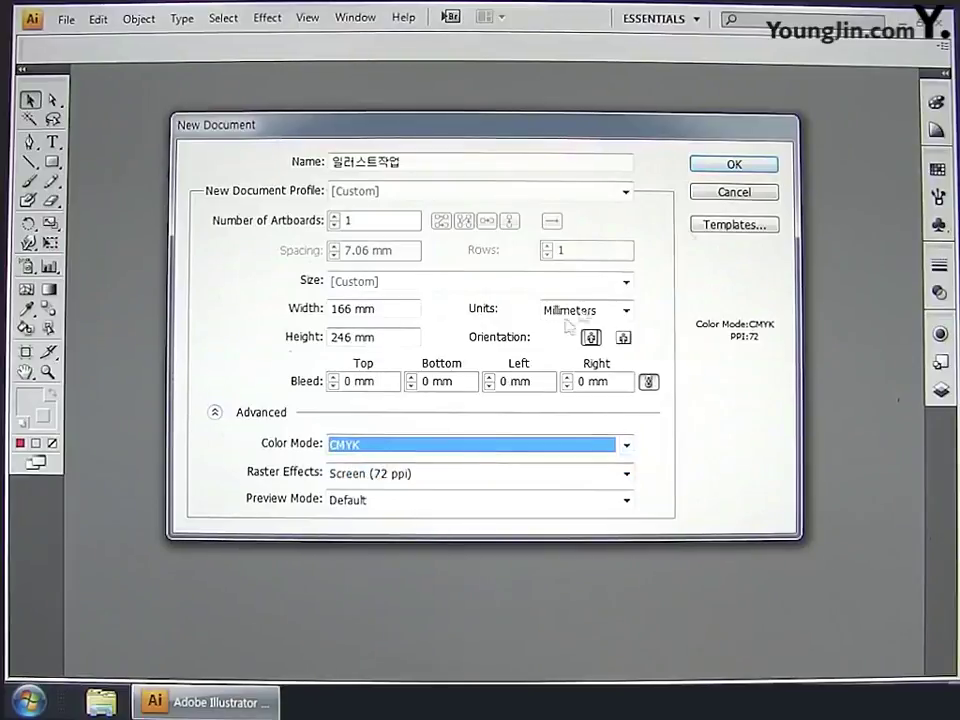
{"action": "left_click", "coordinate": [734, 164]}
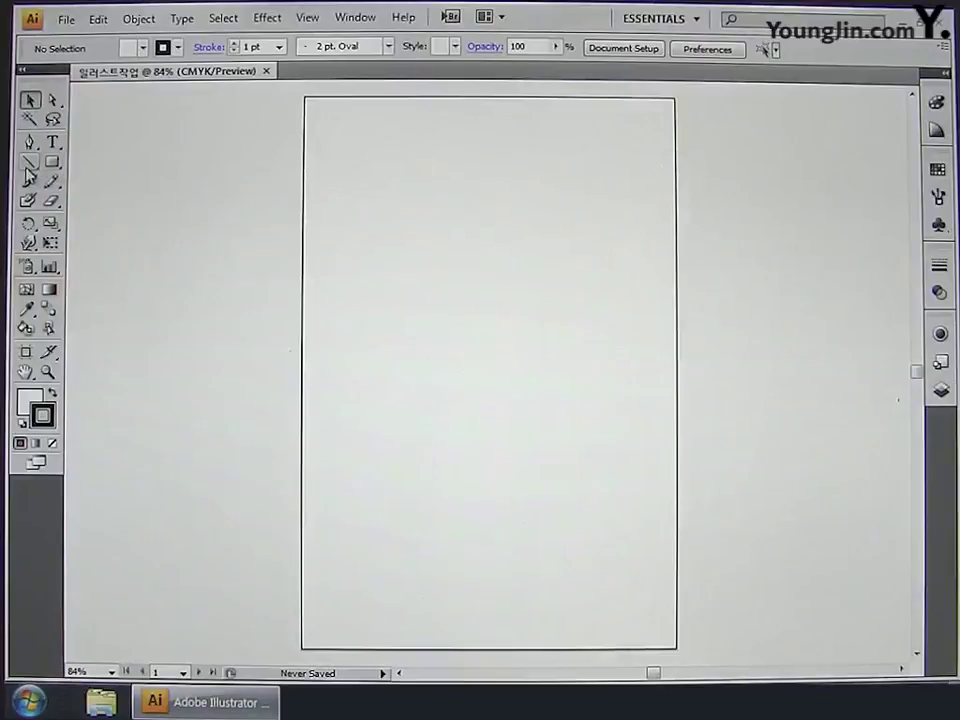
- Create a rectangular grid 160 mm wide and 240 mm high with 3 horizontal and 3 vertical dividers, starting near the artboard's upper-left corner
{"action": "left_click_drag", "start_coordinate": [28, 161], "coordinate": [107, 226]}
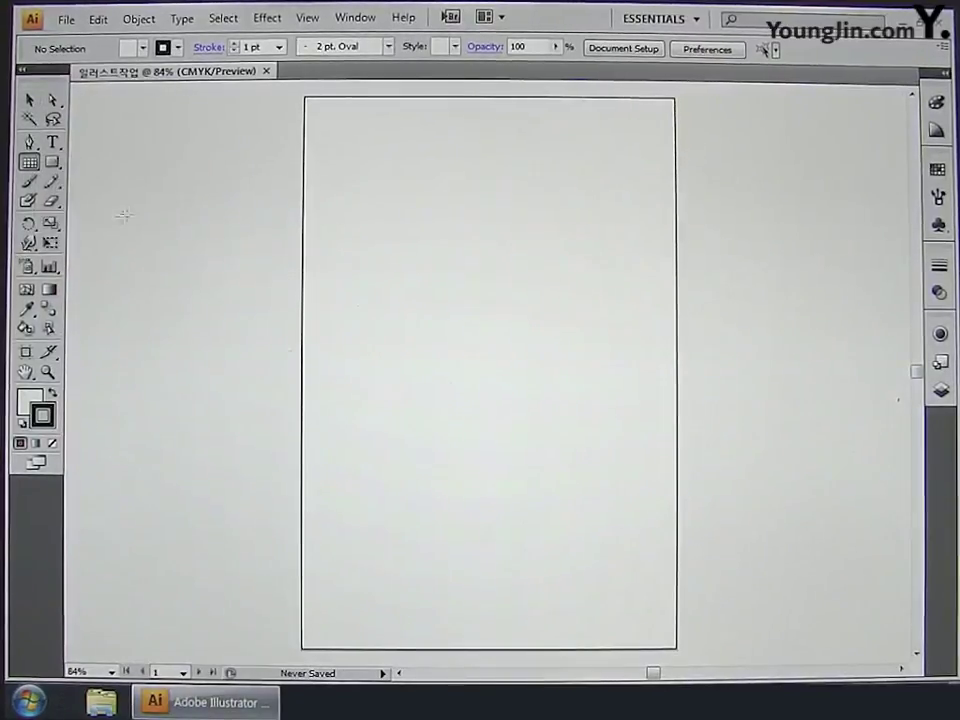
{"action": "left_click", "coordinate": [315, 112]}
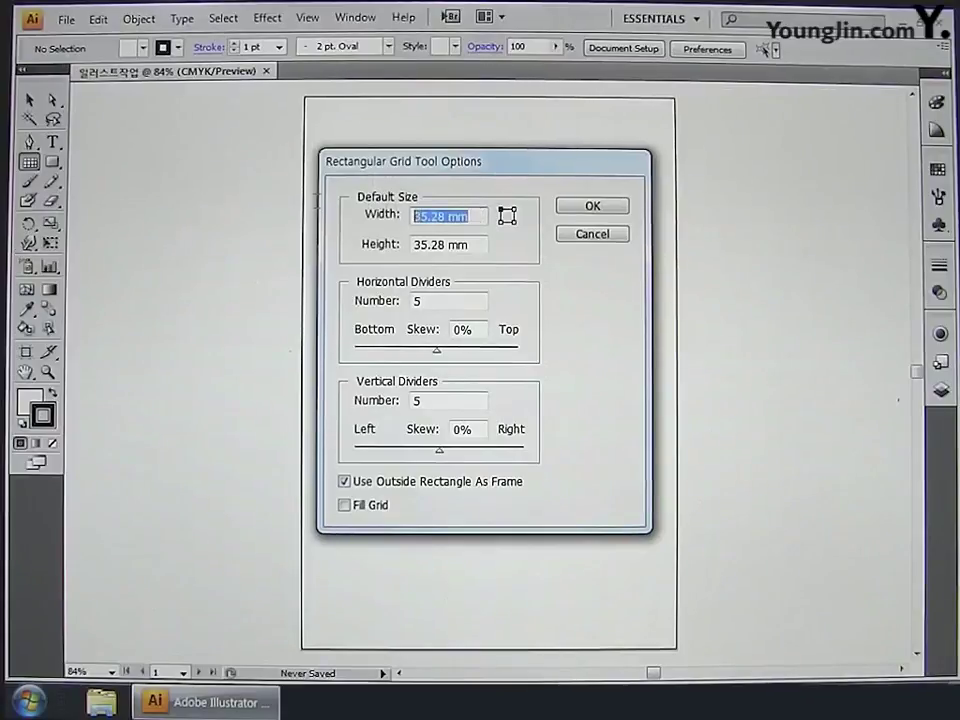
{"action": "type", "text": "160"}
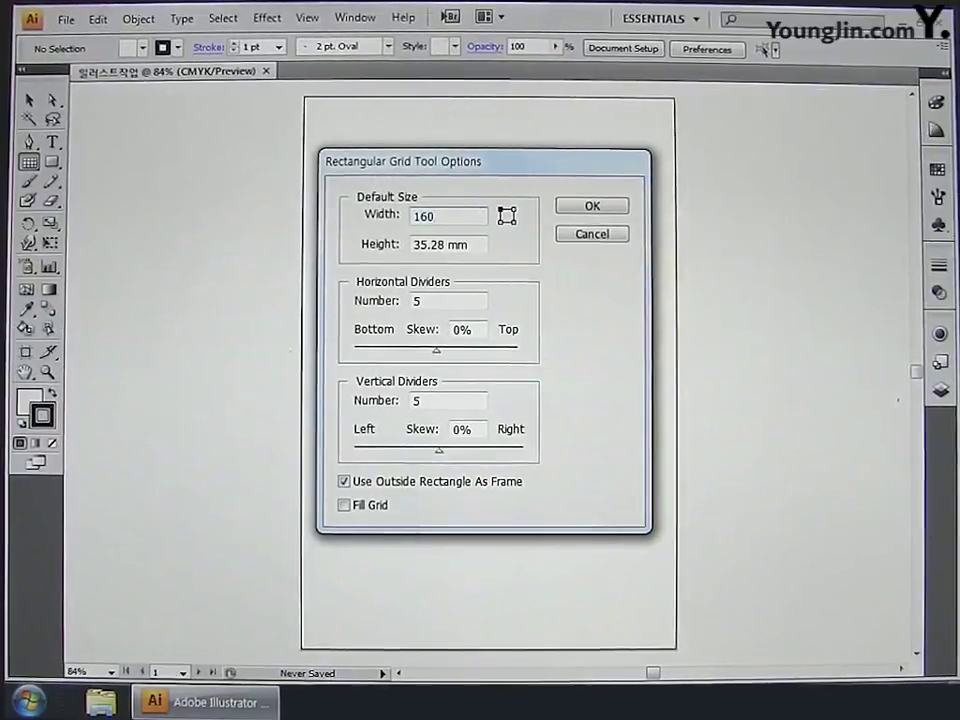
{"action": "key", "text": "Tab"}
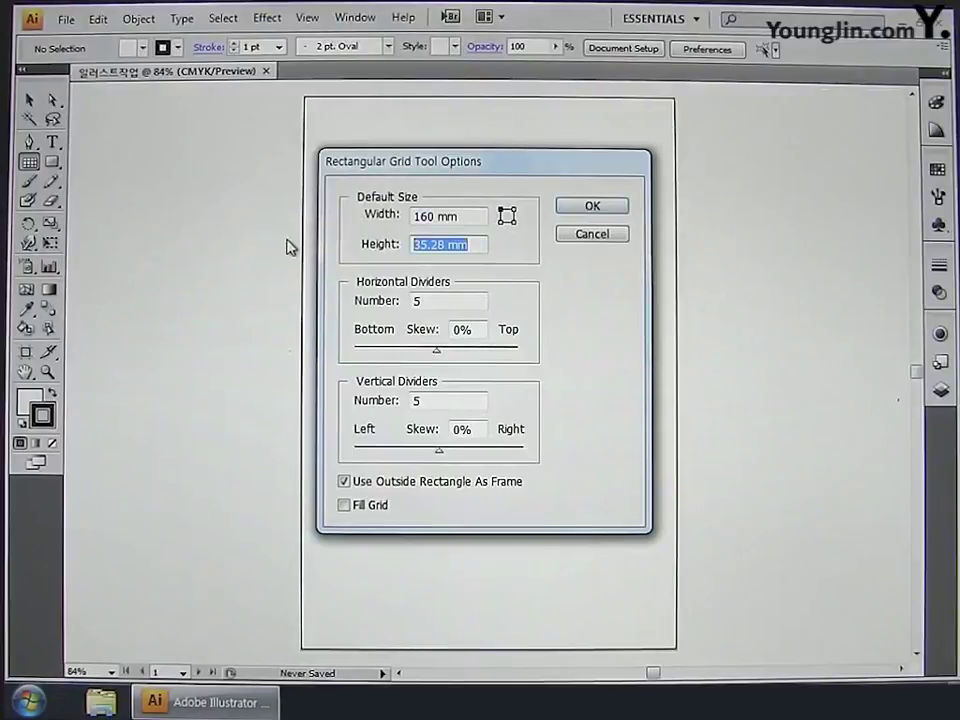
{"action": "type", "text": "24"}
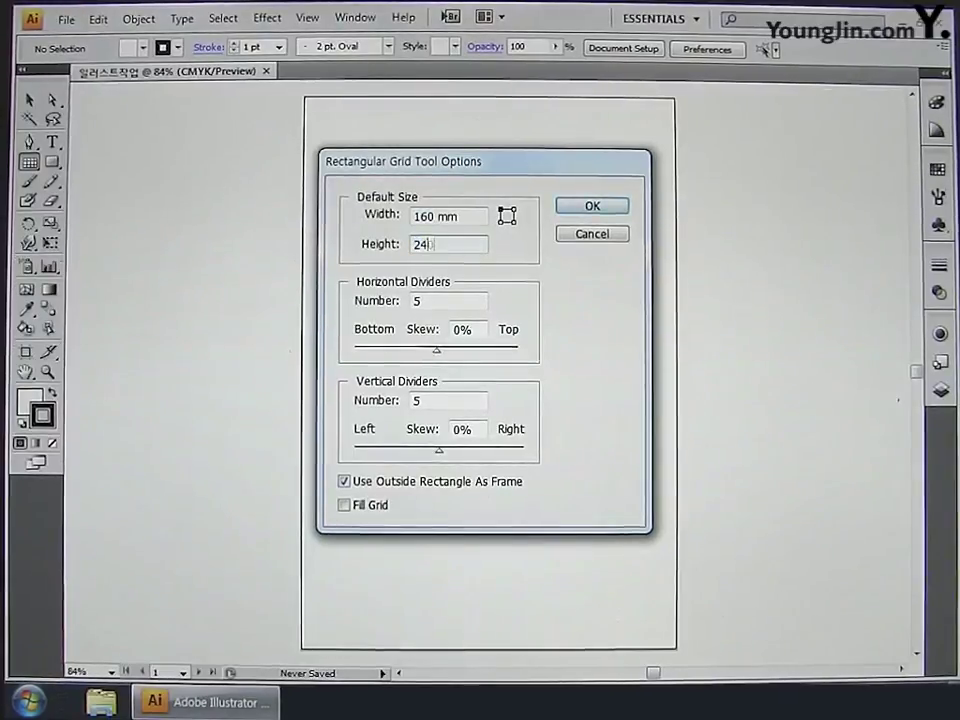
{"action": "type", "text": "0"}
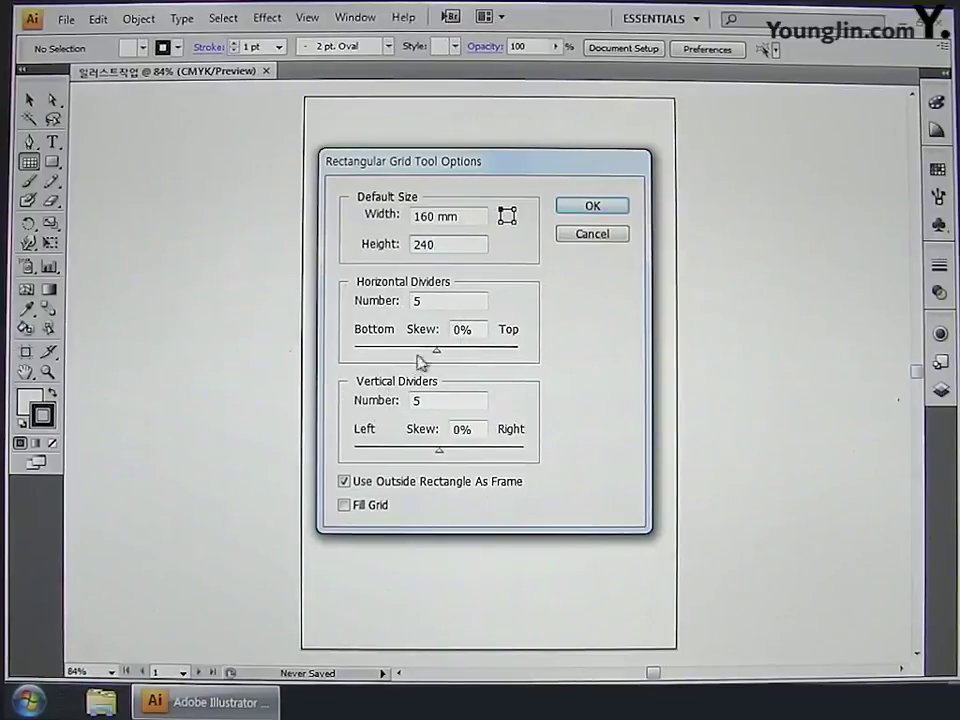
{"action": "left_click", "coordinate": [435, 300]}
{"action": "type", "text": "3"}
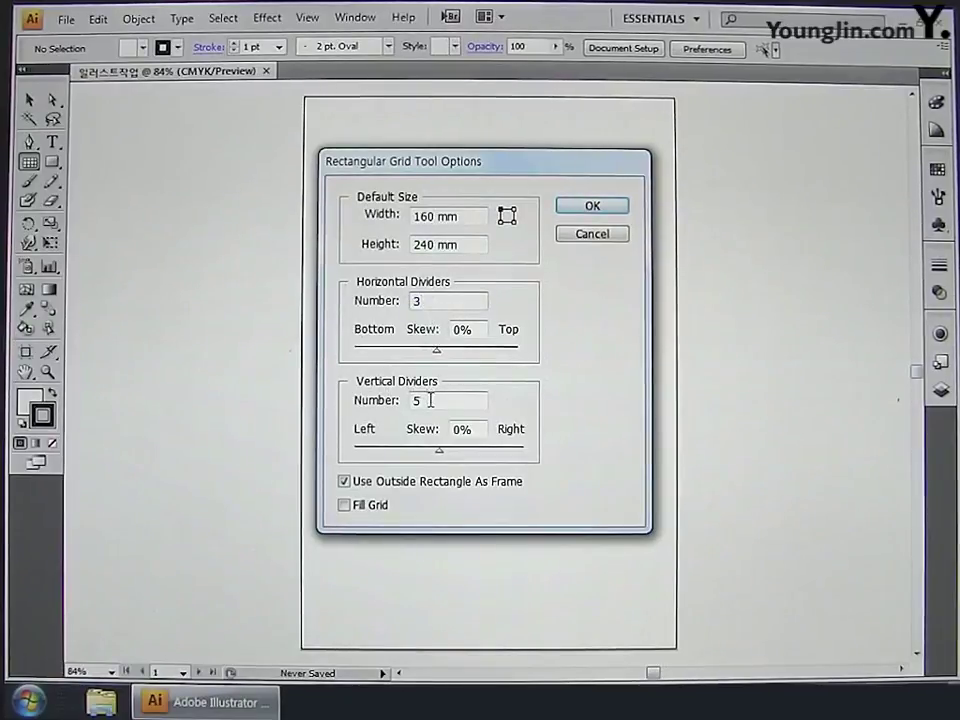
{"action": "left_click_drag", "start_coordinate": [430, 400], "coordinate": [339, 403]}
{"action": "type", "text": "3"}
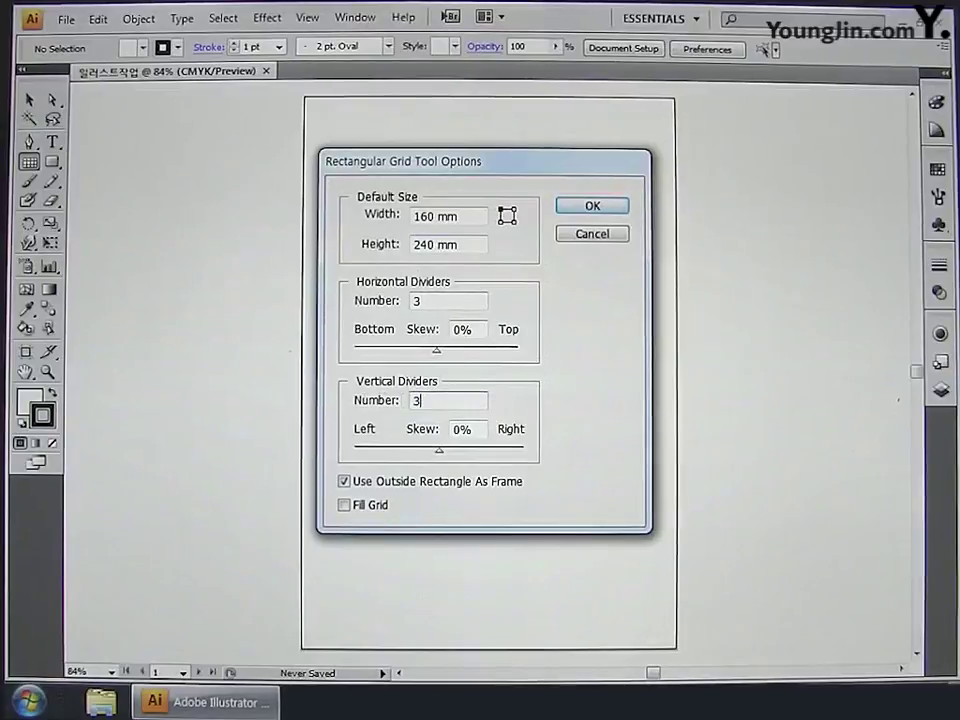
{"action": "left_click", "coordinate": [588, 210]}
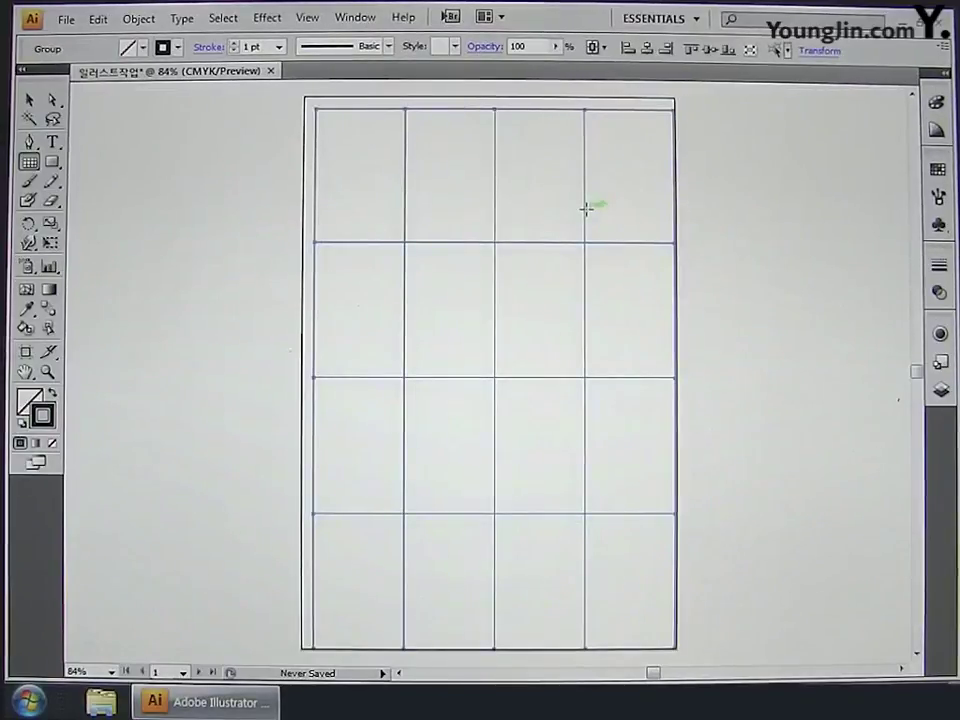
- Align the grid to the artboard, centering it horizontally and vertically, and deselect it
{"action": "left_click", "coordinate": [358, 18]}
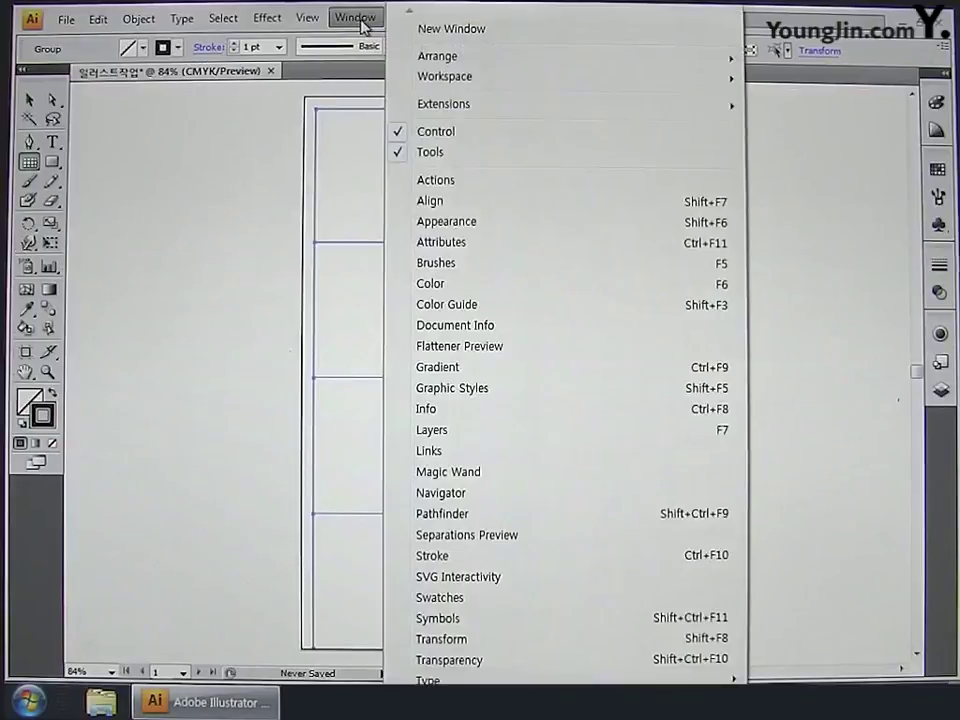
{"action": "left_click", "coordinate": [425, 201]}
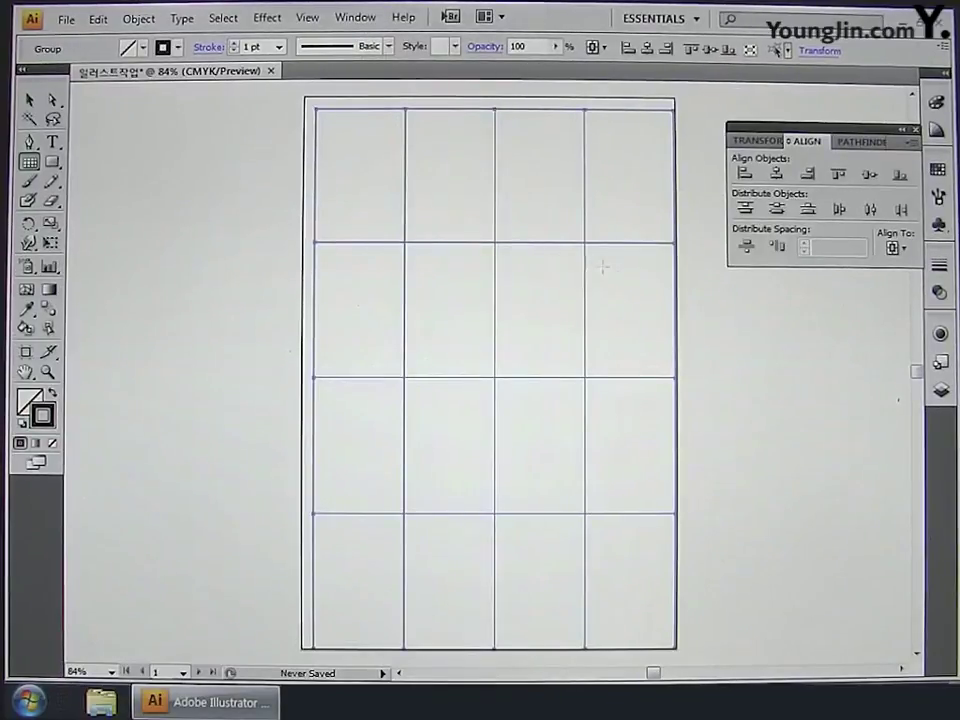
{"action": "left_click", "coordinate": [898, 249]}
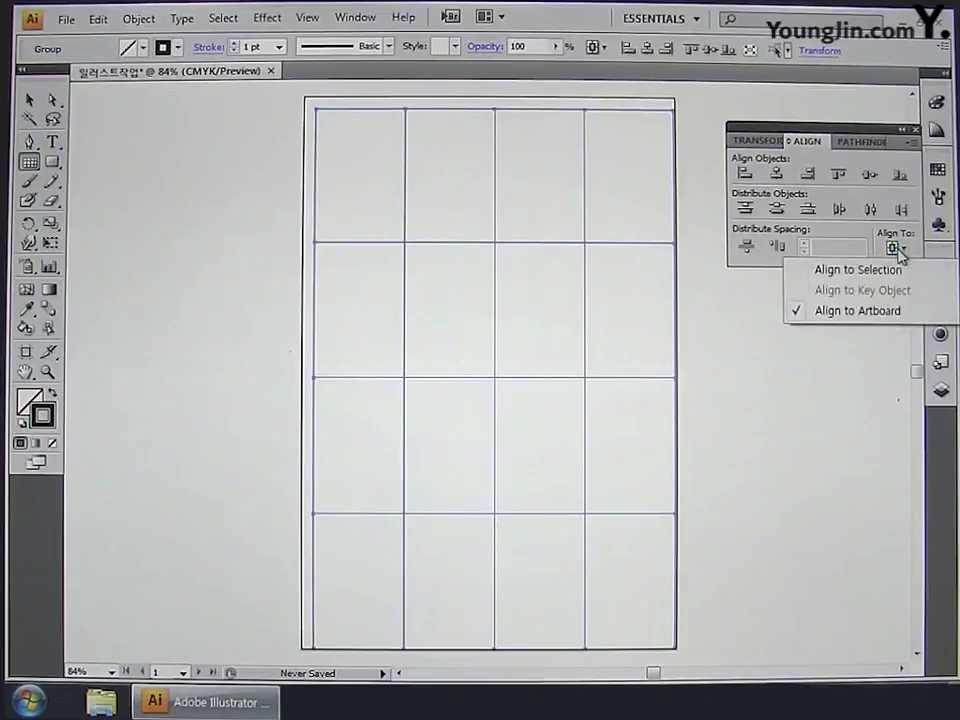
{"action": "left_click", "coordinate": [866, 315]}
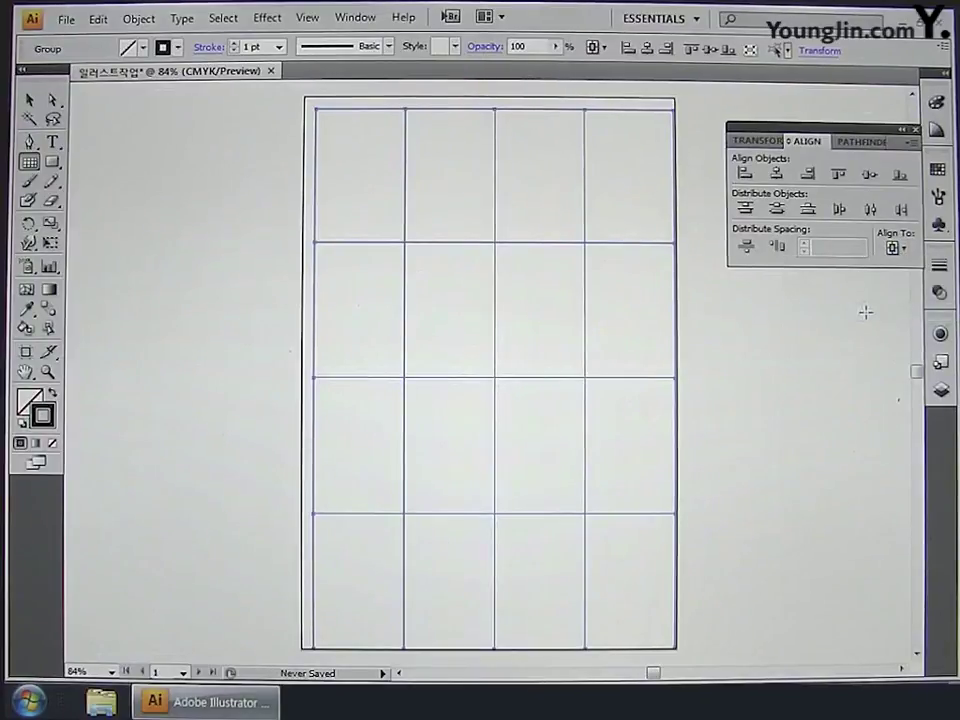
{"action": "left_click", "coordinate": [777, 174]}
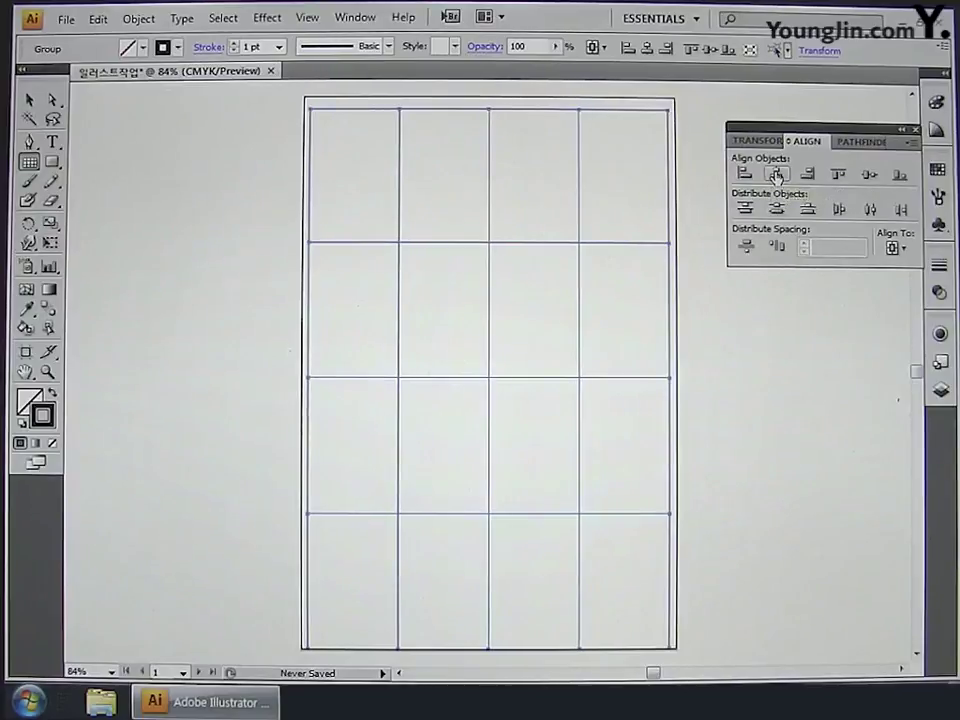
{"action": "left_click", "coordinate": [871, 177]}
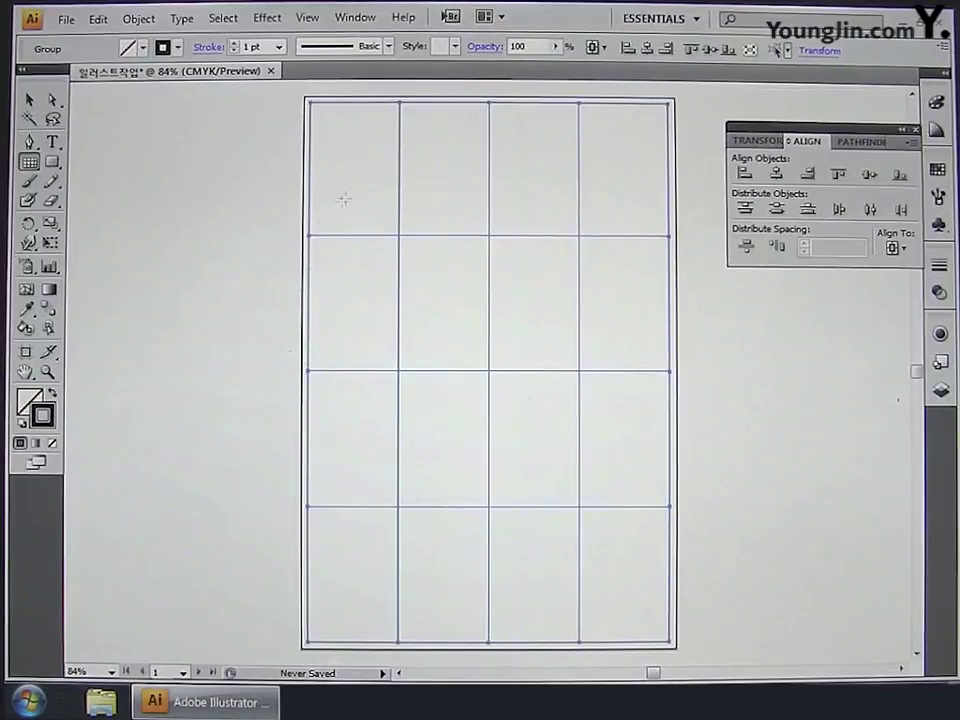
{"action": "left_click", "coordinate": [520, 540], "text": "ctrl"}
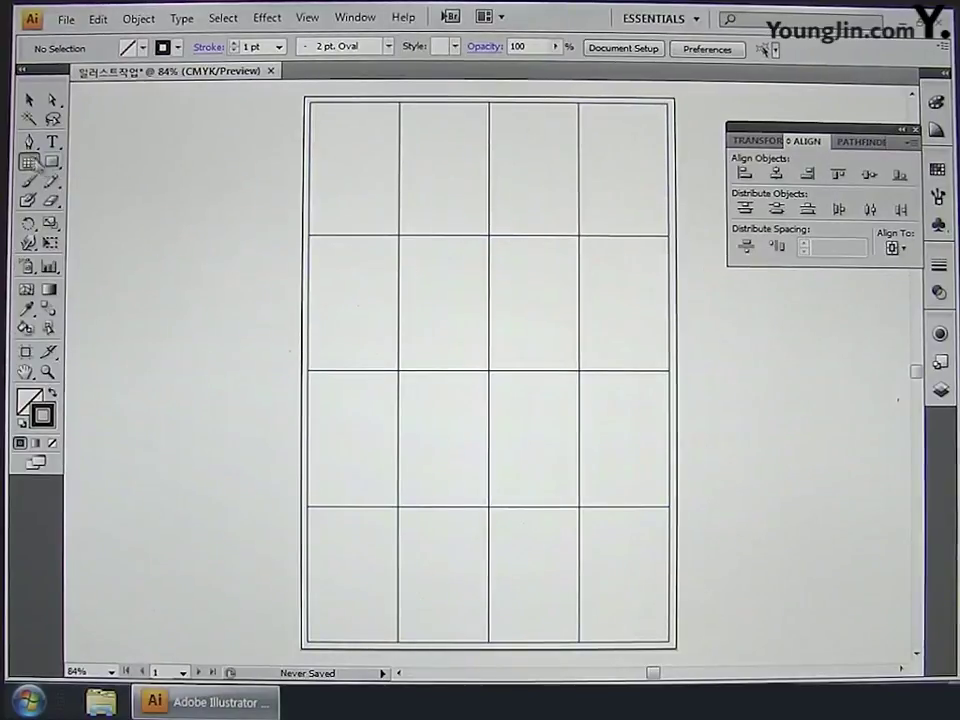
- Draw seven parallel diagonal lines with the Line Segment tool, each rising to the right through the grid cells' corners from edge to edge
{"action": "left_click_drag", "start_coordinate": [30, 162], "coordinate": [116, 170]}
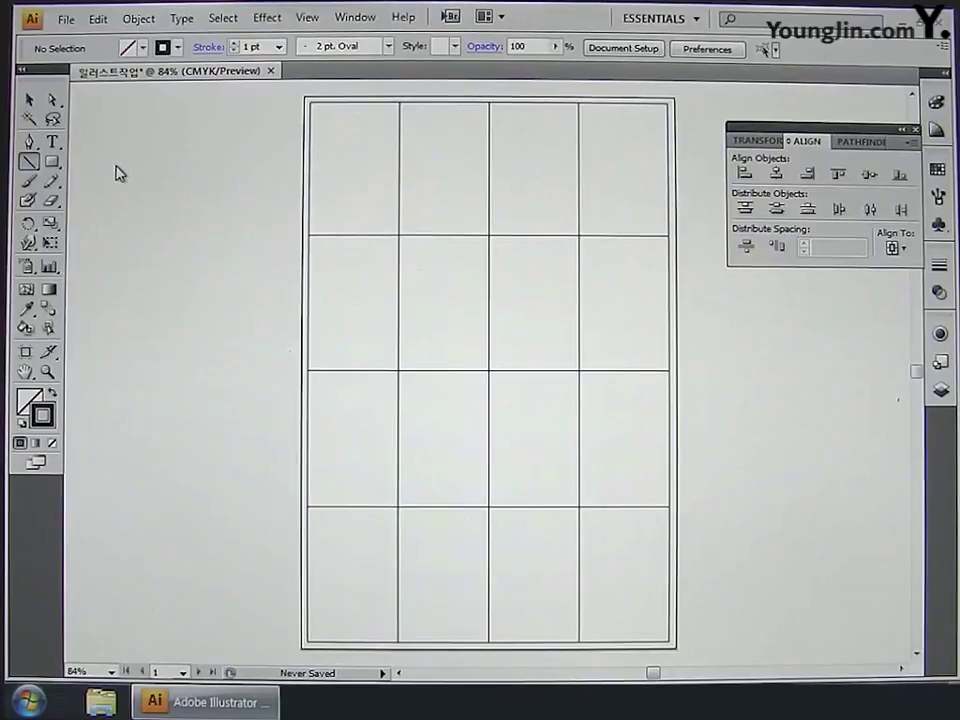
{"action": "left_click_drag", "start_coordinate": [268, 237], "coordinate": [197, 237]}
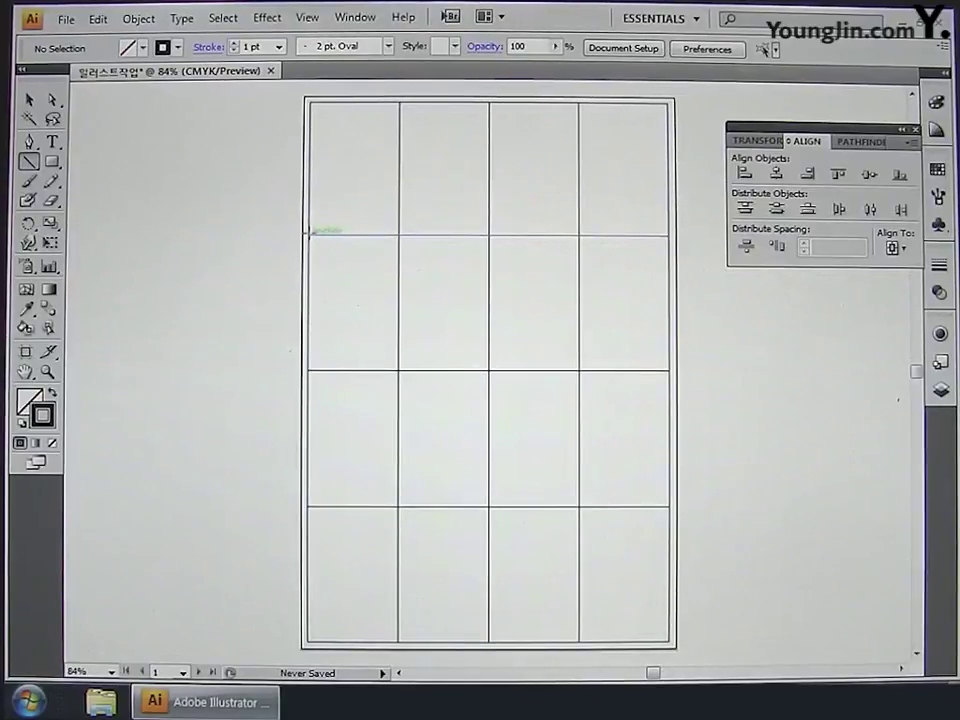
{"action": "left_click_drag", "start_coordinate": [310, 233], "coordinate": [399, 102]}
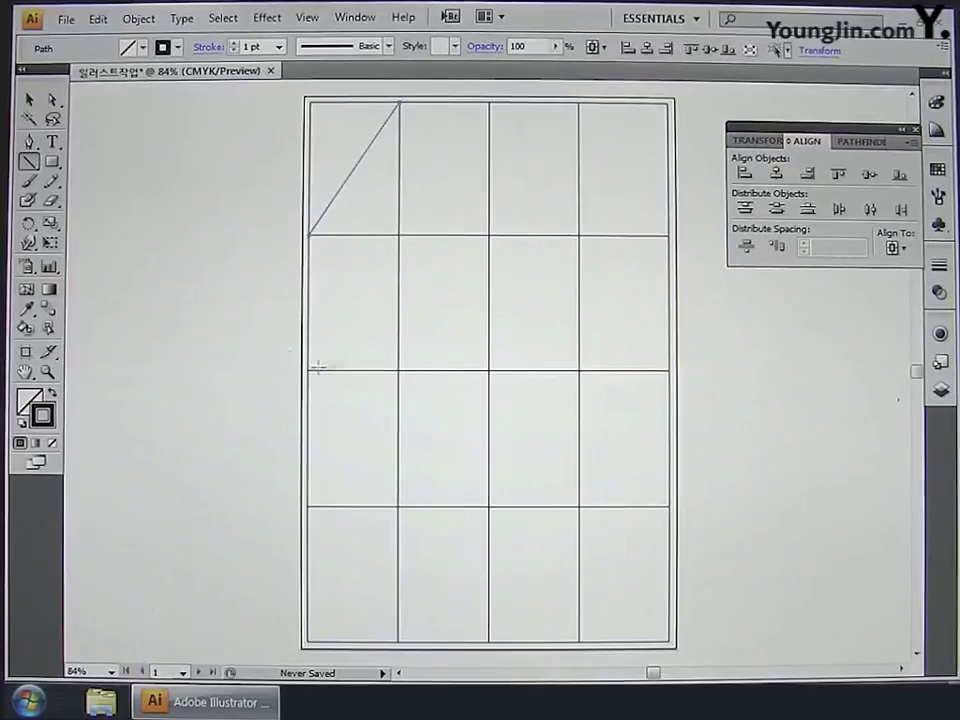
{"action": "left_click_drag", "start_coordinate": [307, 369], "coordinate": [488, 103]}
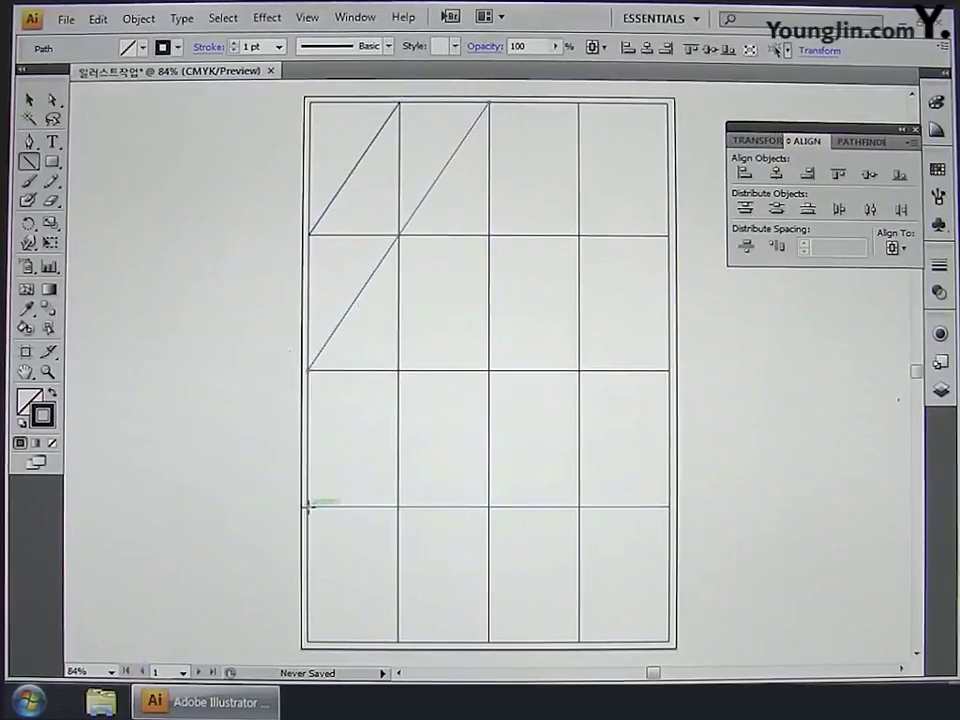
{"action": "left_click_drag", "start_coordinate": [311, 506], "coordinate": [579, 102]}
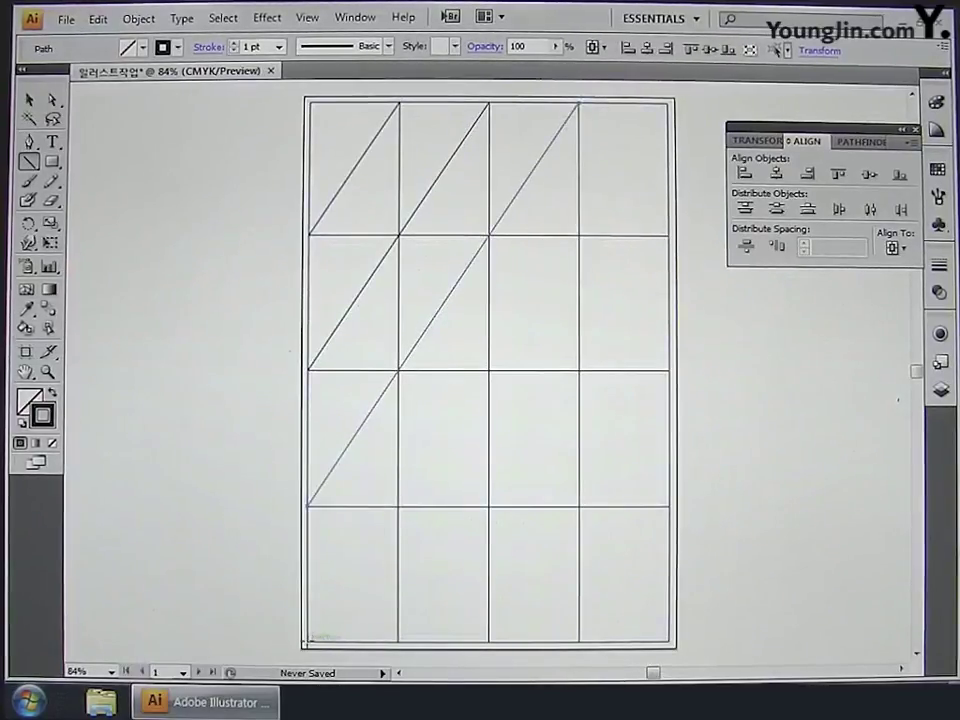
{"action": "left_click_drag", "start_coordinate": [311, 638], "coordinate": [667, 103]}
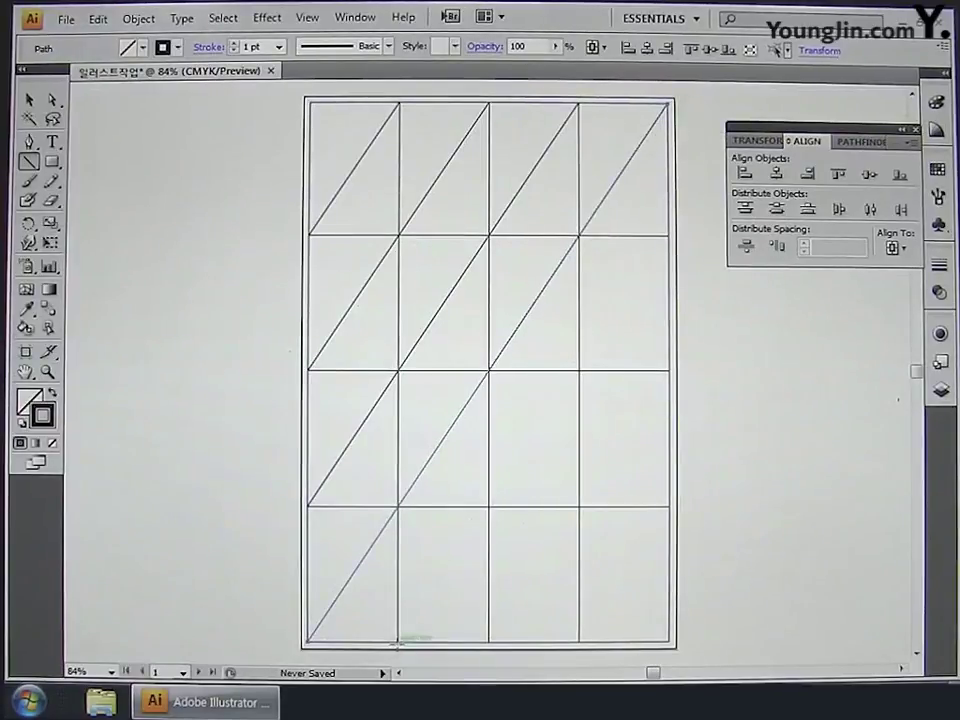
{"action": "mouse_move", "coordinate": [399, 642]}
{"action": "left_mouse_down"}
{"action": "mouse_move", "coordinate": [664, 268]}
{"action": "mouse_move", "coordinate": [667, 237]}
{"action": "left_mouse_up"}
{"action": "left_click_drag", "start_coordinate": [489, 642], "coordinate": [667, 371]}
{"action": "left_click_drag", "start_coordinate": [579, 642], "coordinate": [668, 506]}
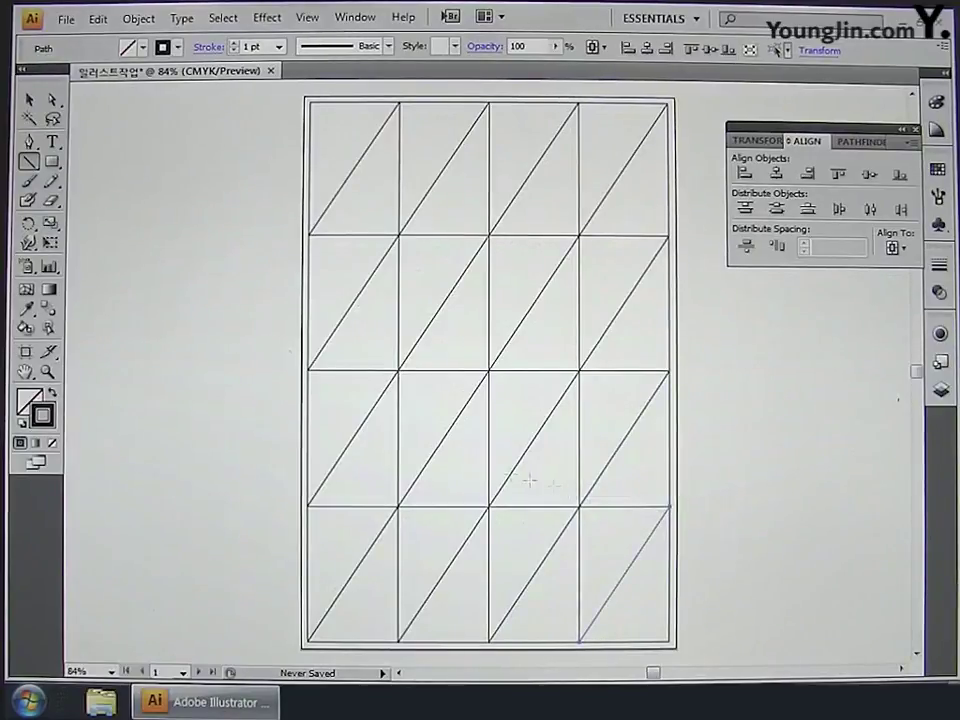
- Select all the diagonal lines and reflect a copy of them across the vertical axis to form a crisscross pattern
{"action": "left_click", "coordinate": [29, 102]}
{"action": "left_click_drag", "start_coordinate": [266, 90], "coordinate": [688, 660]}
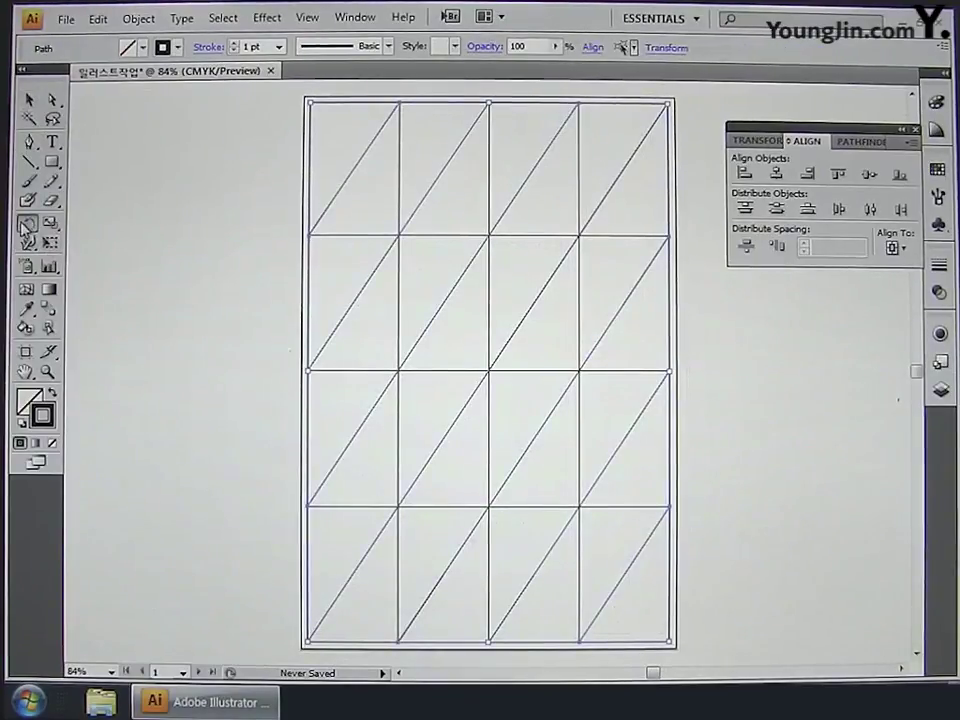
{"action": "left_click_drag", "start_coordinate": [28, 224], "coordinate": [63, 238]}
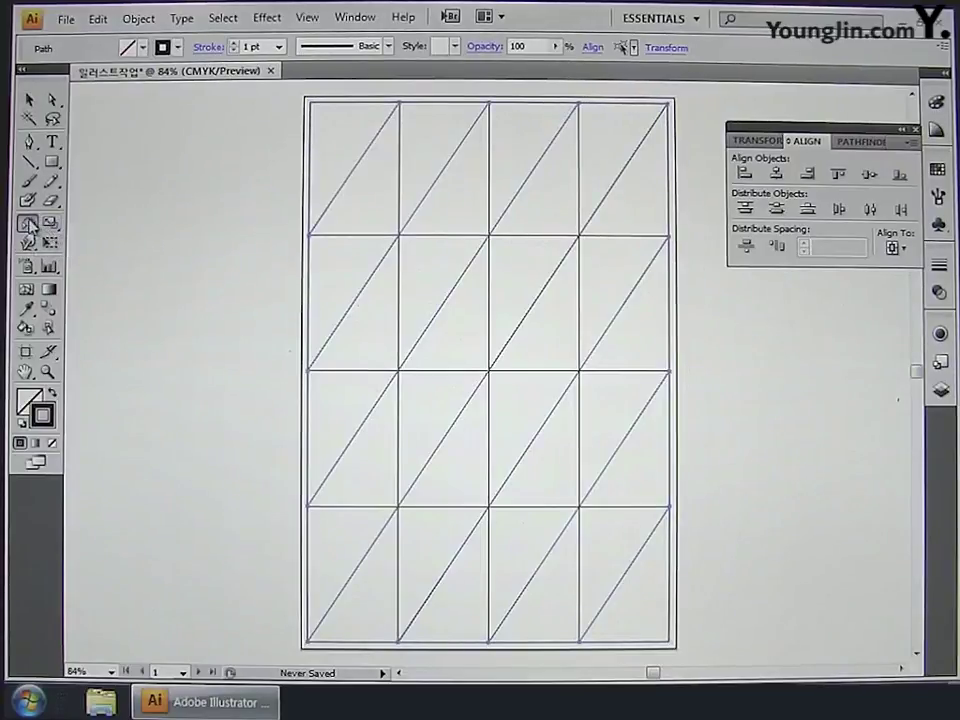
{"action": "double_click", "coordinate": [28, 224]}
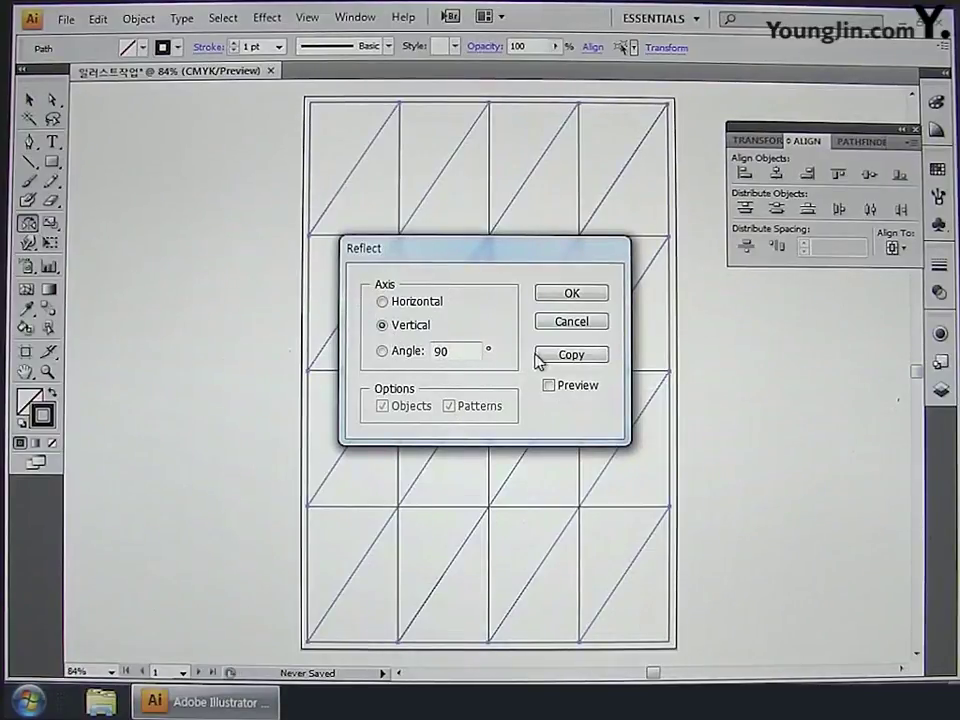
{"action": "left_click", "coordinate": [571, 356]}
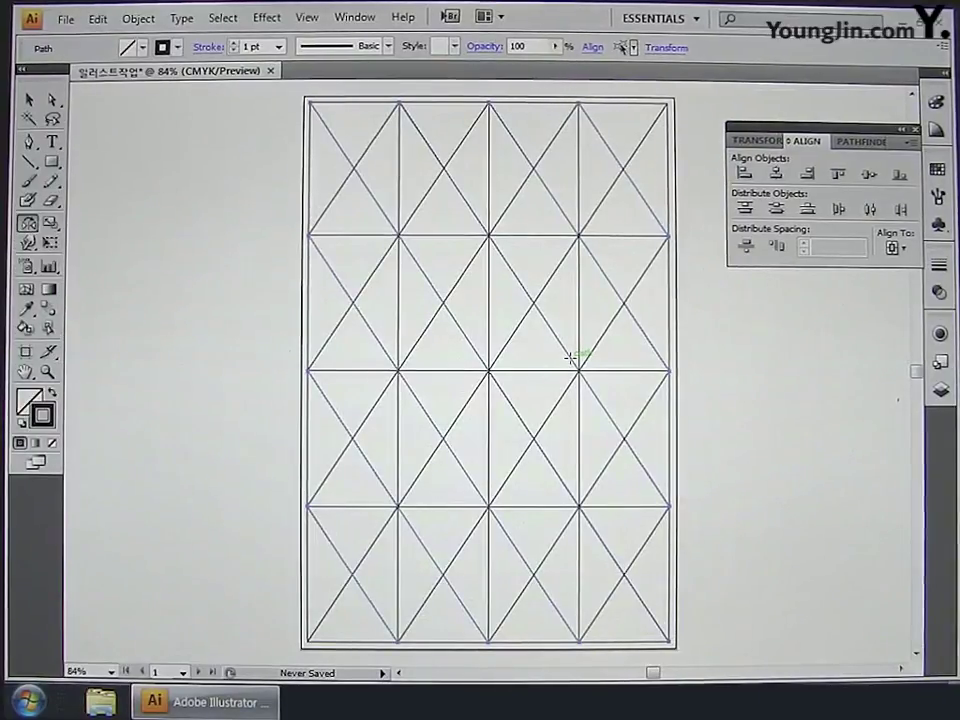
- Select the whole grid with its diagonals, set the stroke color to red FF0000, and group everything
{"action": "key", "text": "ctrl+a"}
{"action": "key", "text": "ctrl+g"}
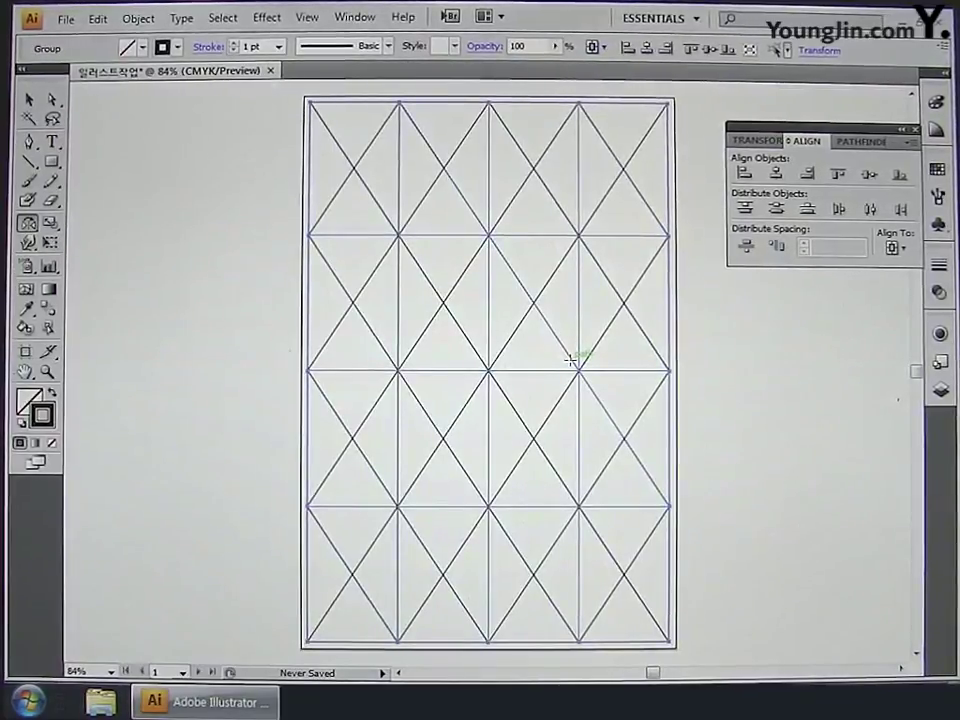
{"action": "key", "text": "ctrl+shift+g"}
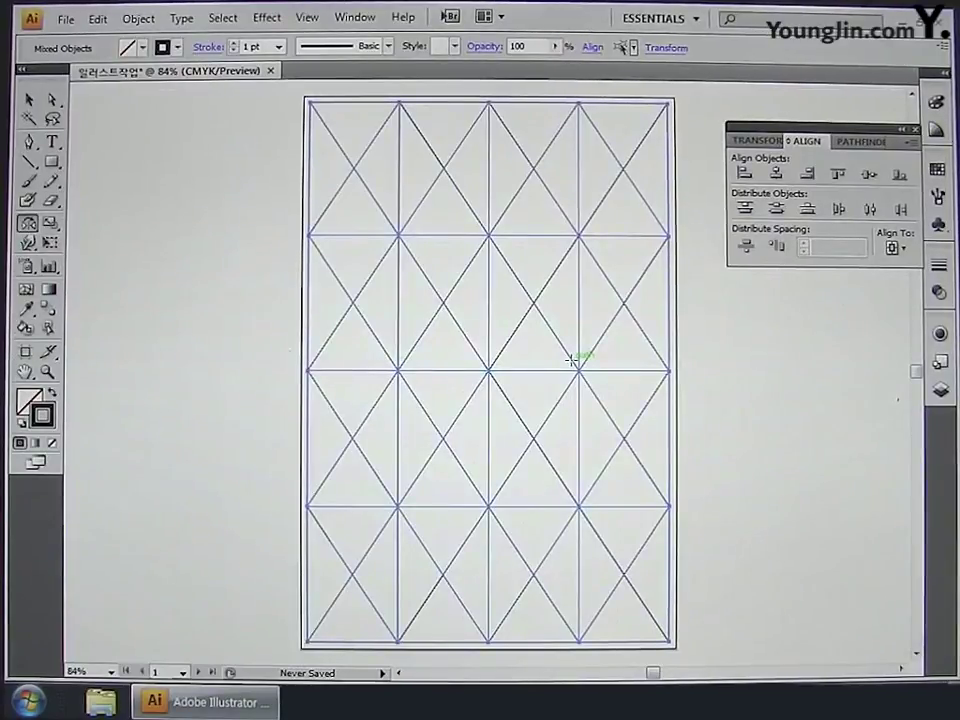
{"action": "double_click", "coordinate": [44, 417]}
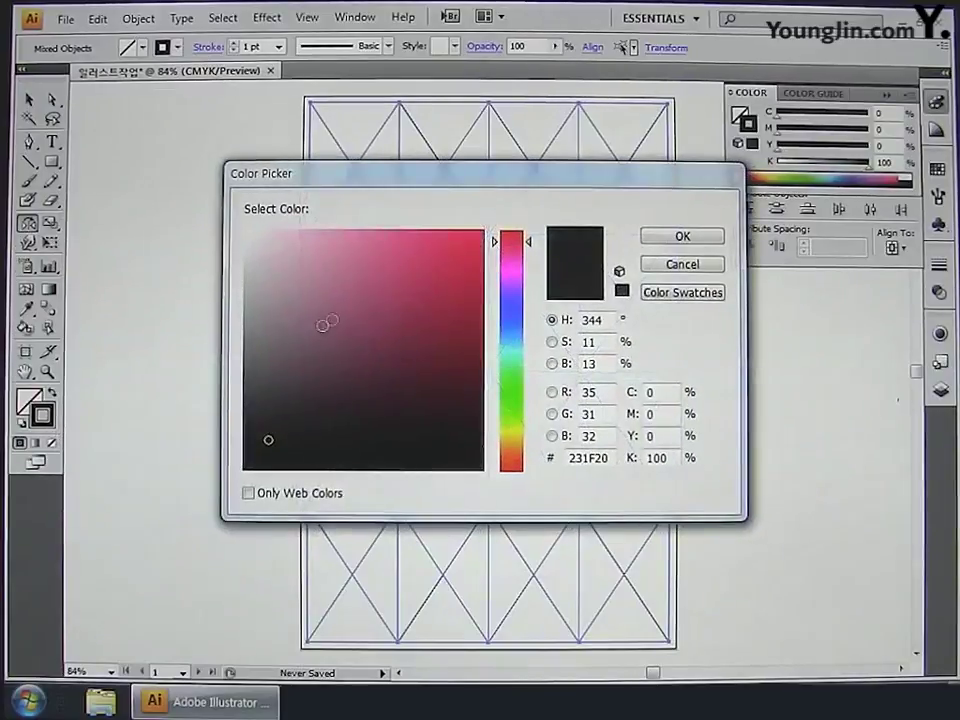
{"action": "left_click", "coordinate": [447, 270]}
{"action": "mouse_move", "coordinate": [447, 270]}
{"action": "left_mouse_down"}
{"action": "mouse_move", "coordinate": [508, 218]}
{"action": "mouse_move", "coordinate": [527, 227]}
{"action": "left_mouse_up"}
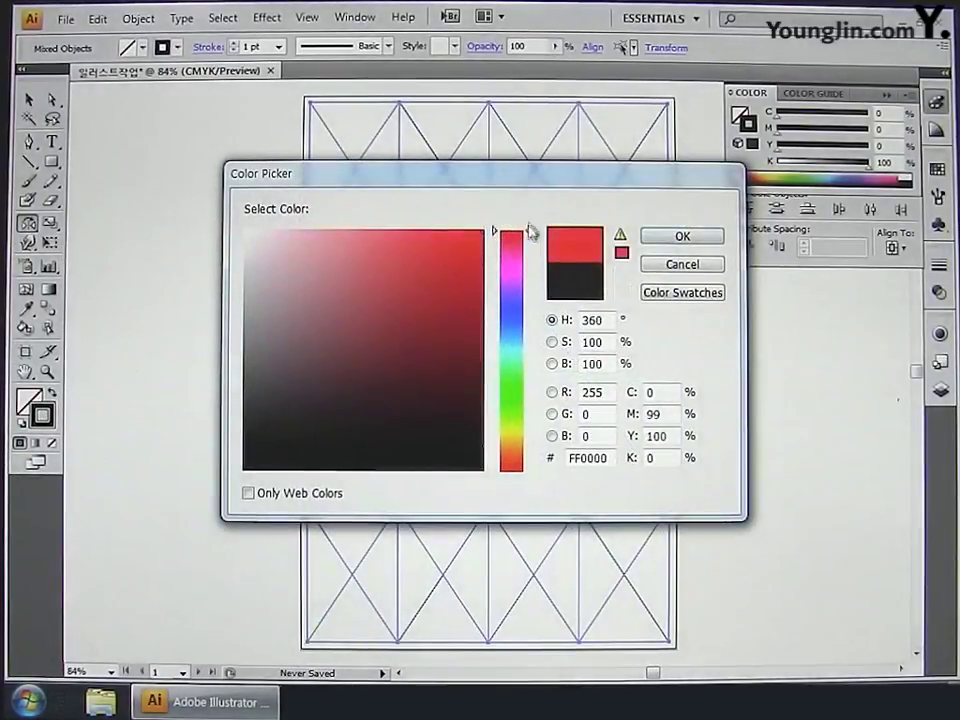
{"action": "left_click", "coordinate": [655, 238]}
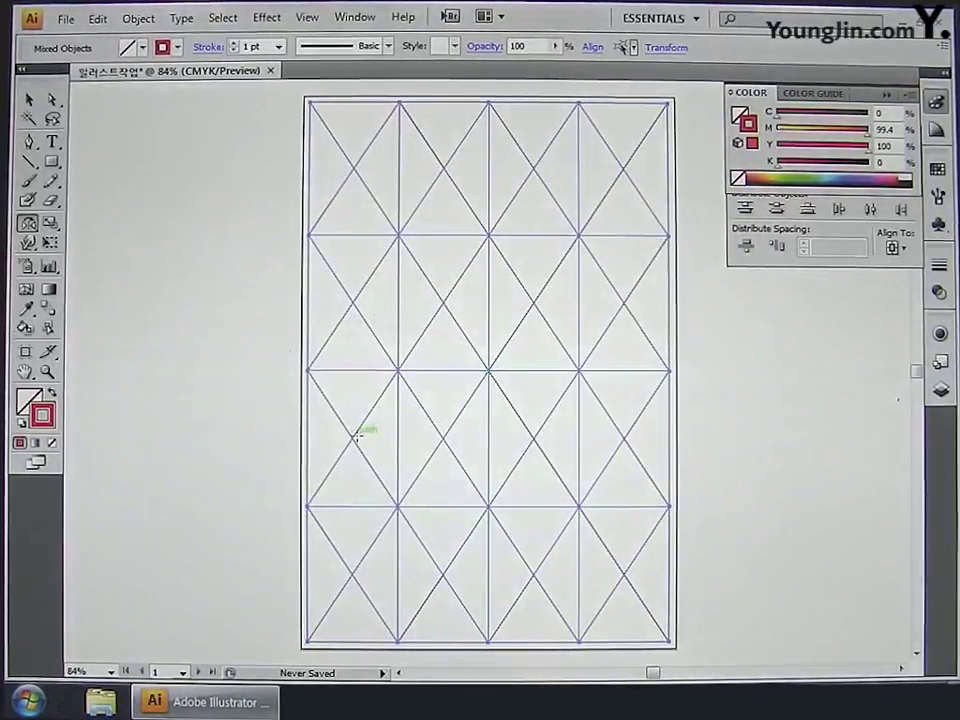
{"action": "key", "text": "ctrl+g"}
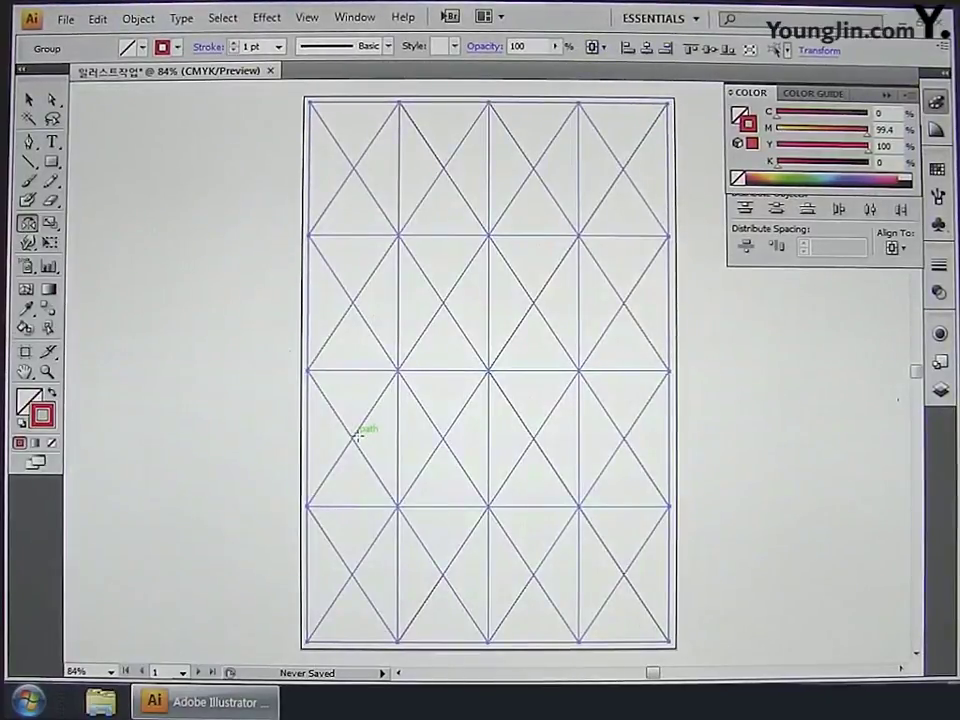
- Save the document as 일러스트작업 in Adobe Illustrator format in the 작업 folder, using the Illustrator CS4 version
{"action": "left_click", "coordinate": [66, 18]}
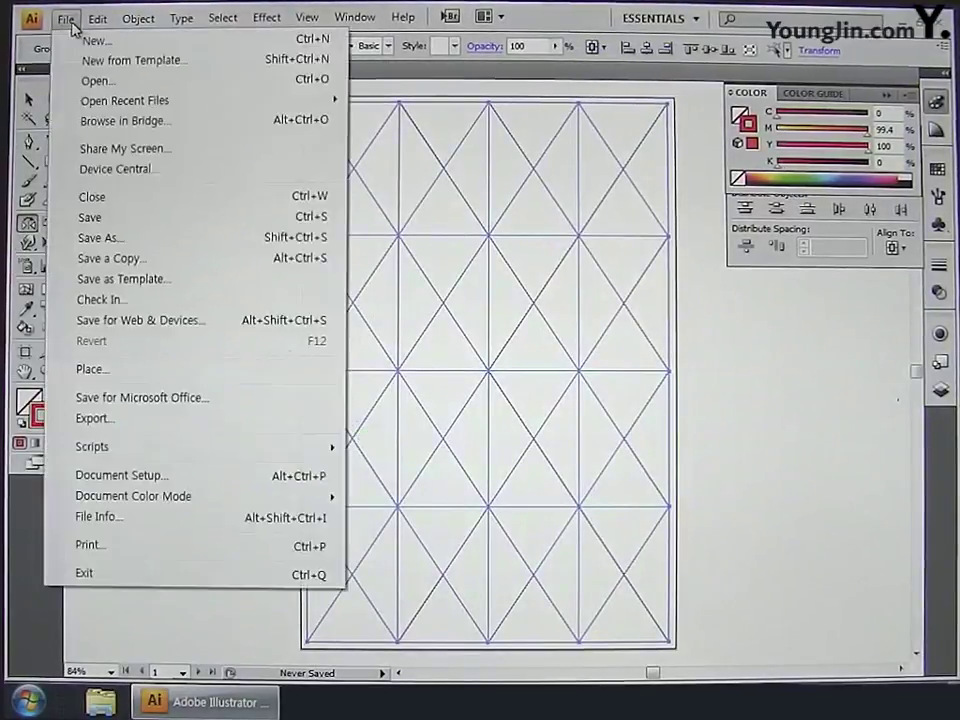
{"action": "left_click", "coordinate": [98, 237]}
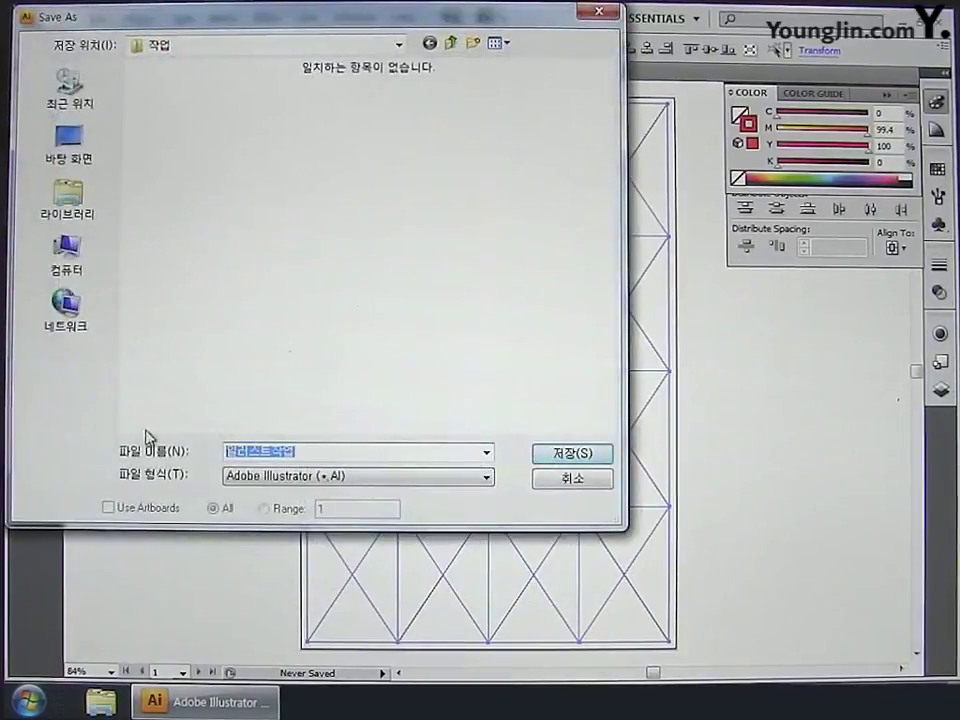
{"action": "type", "text": "트"}
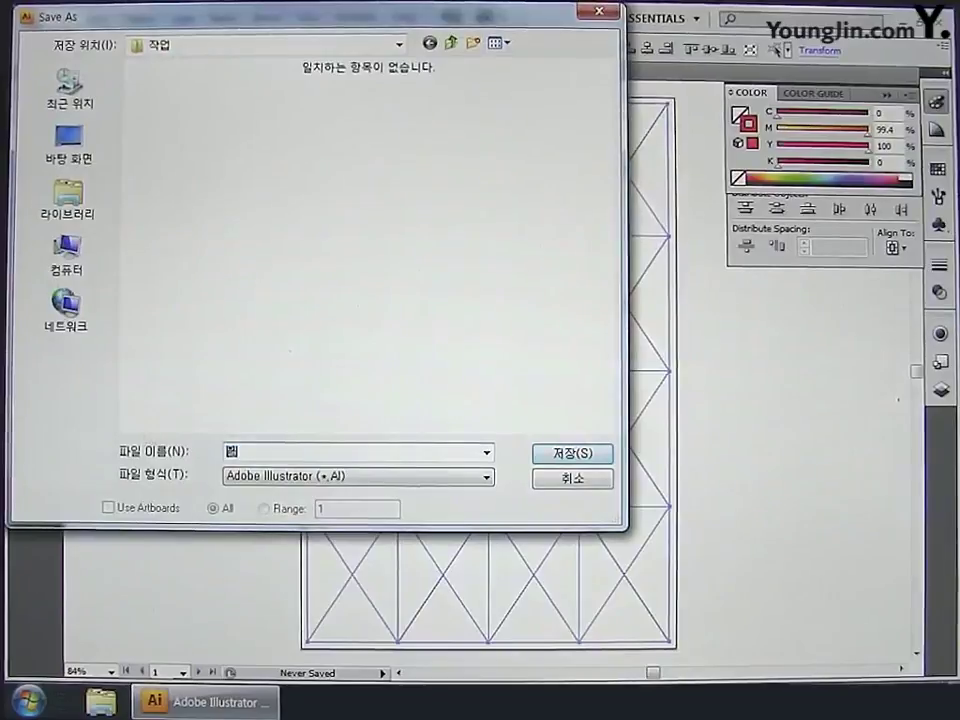
{"action": "type", "text": "러스트작업"}
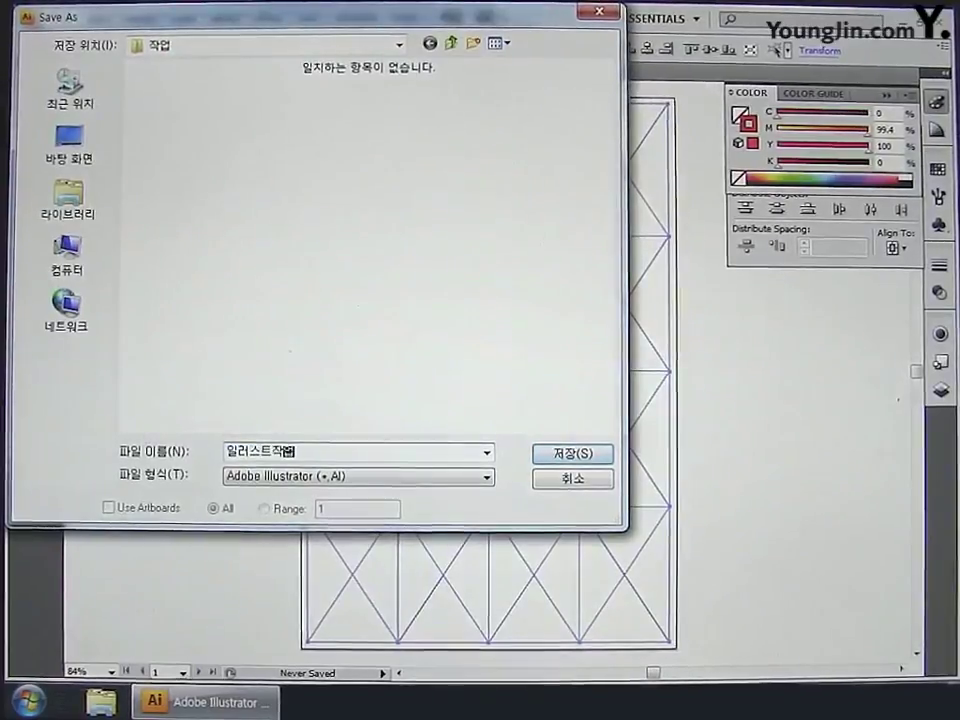
{"action": "left_click", "coordinate": [570, 456]}
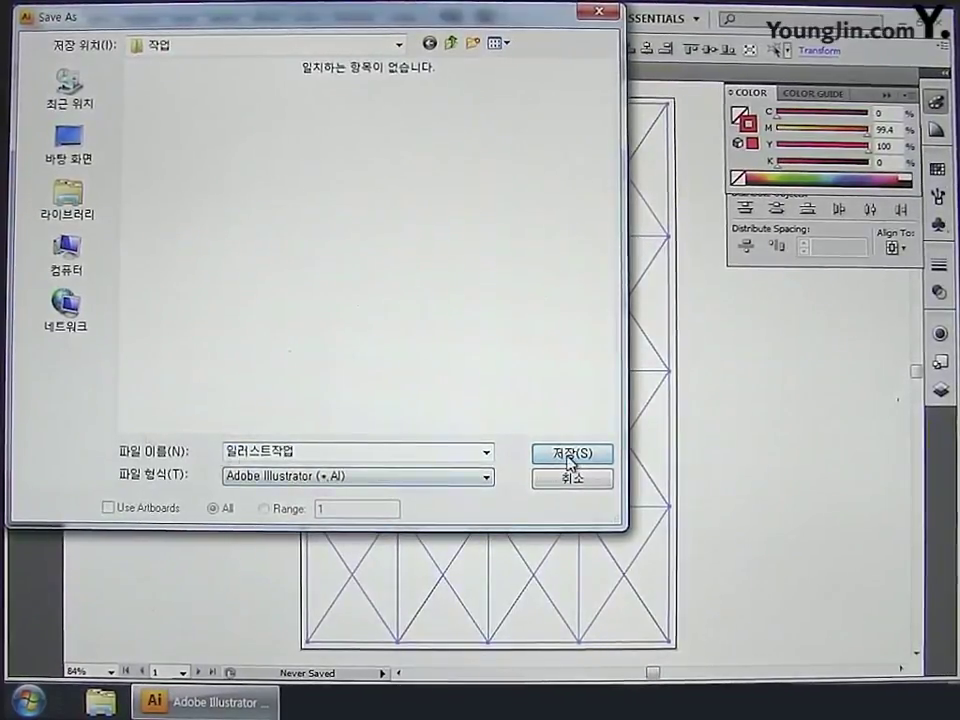
{"action": "left_click", "coordinate": [570, 456]}
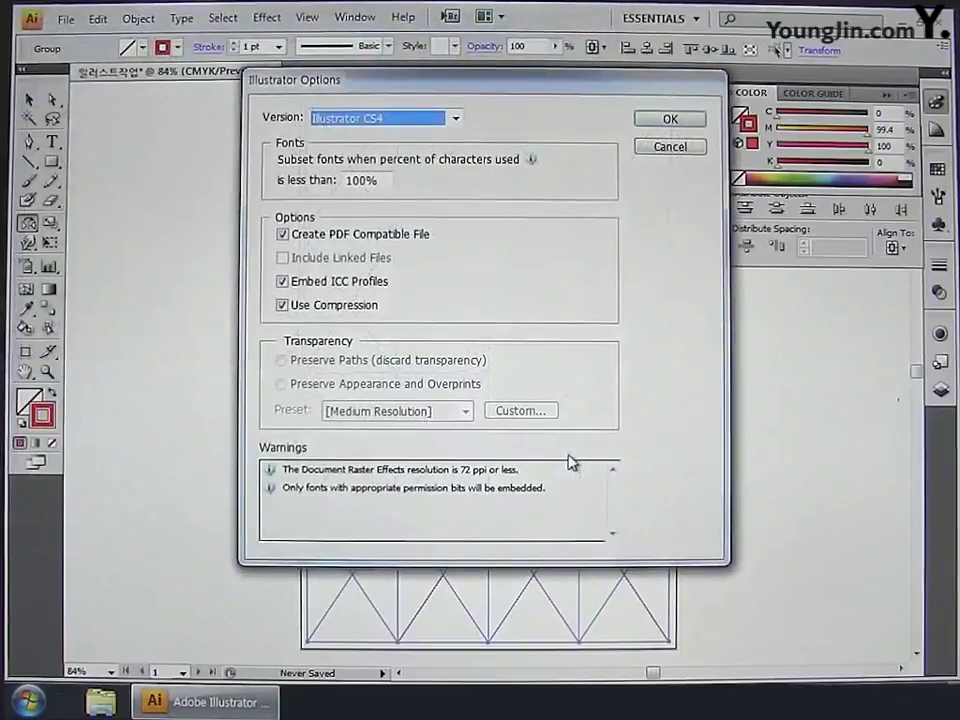
{"action": "left_click", "coordinate": [668, 122]}
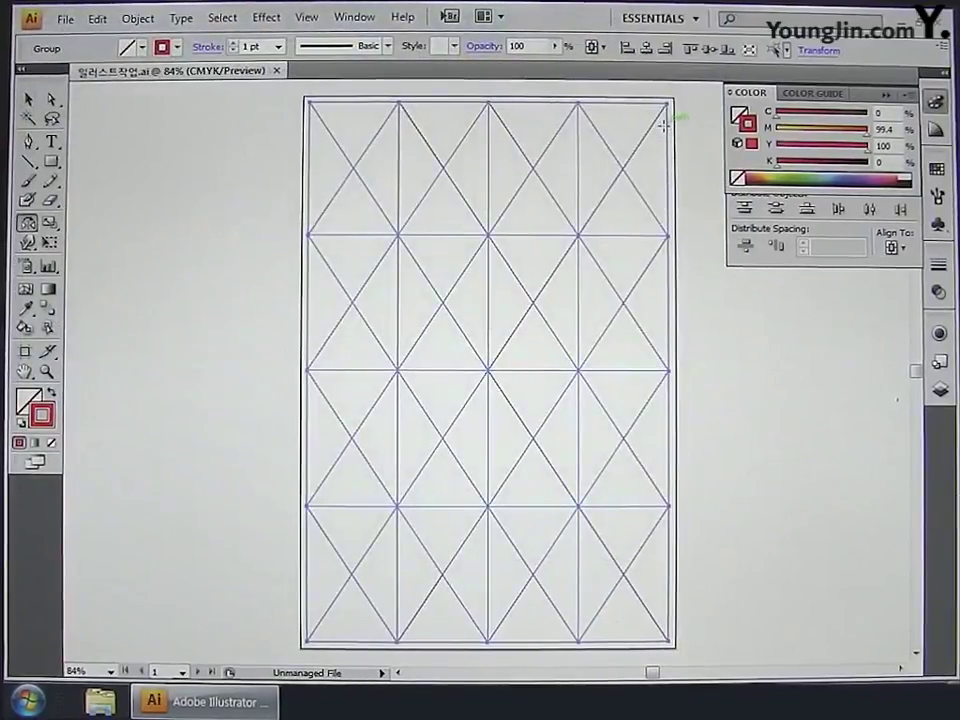
- Close the open Color and Align panels and deselect the grid
{"action": "left_click", "coordinate": [937, 104]}
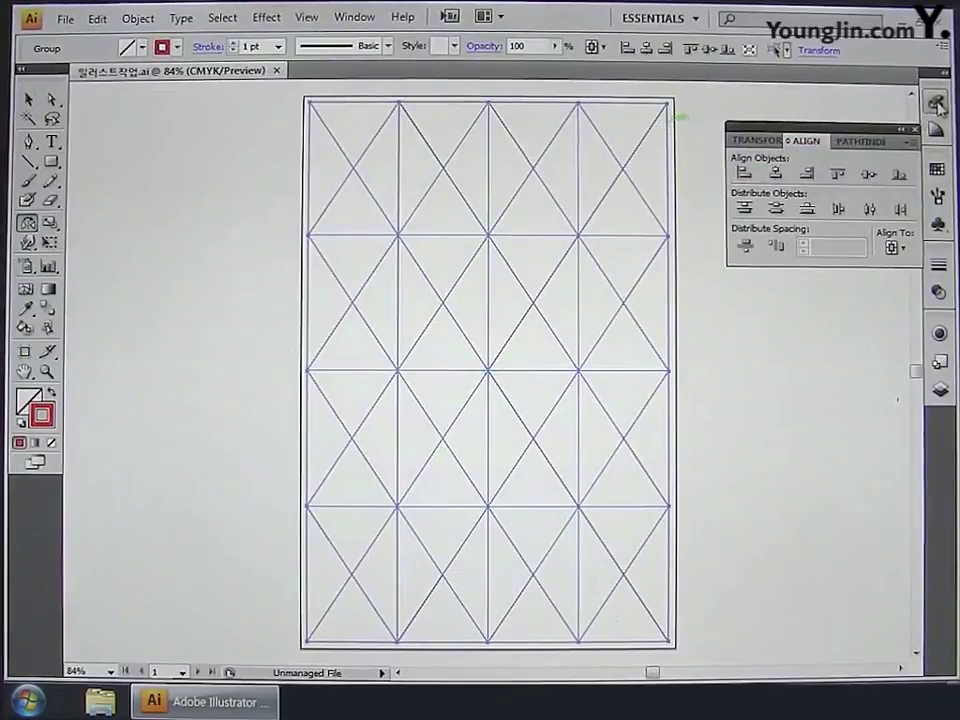
{"action": "left_click", "coordinate": [934, 130]}
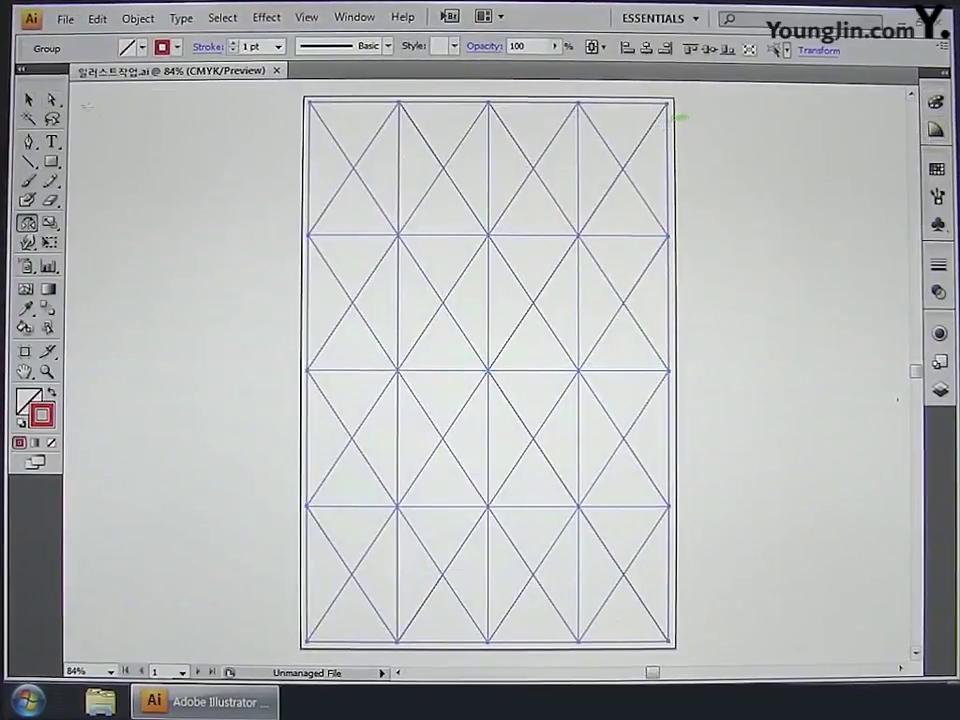
{"action": "left_click", "coordinate": [165, 179]}
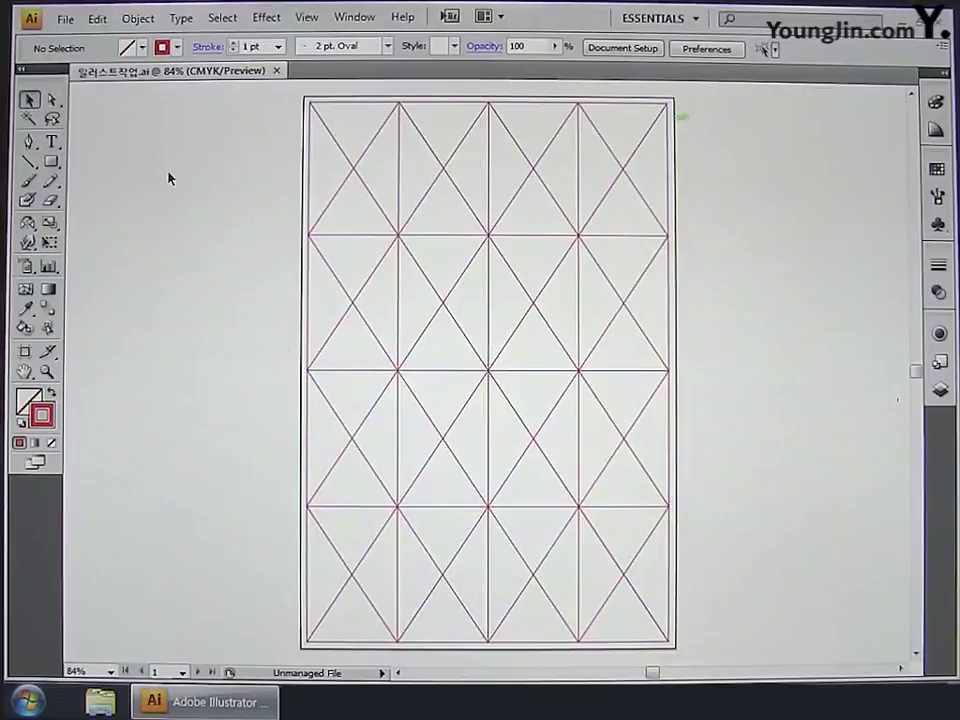
- Create a 100 × 100 mm circle with the Ellipse tool on the empty canvas to the left of the artboard
{"action": "left_click_drag", "start_coordinate": [167, 171], "coordinate": [527, 171]}
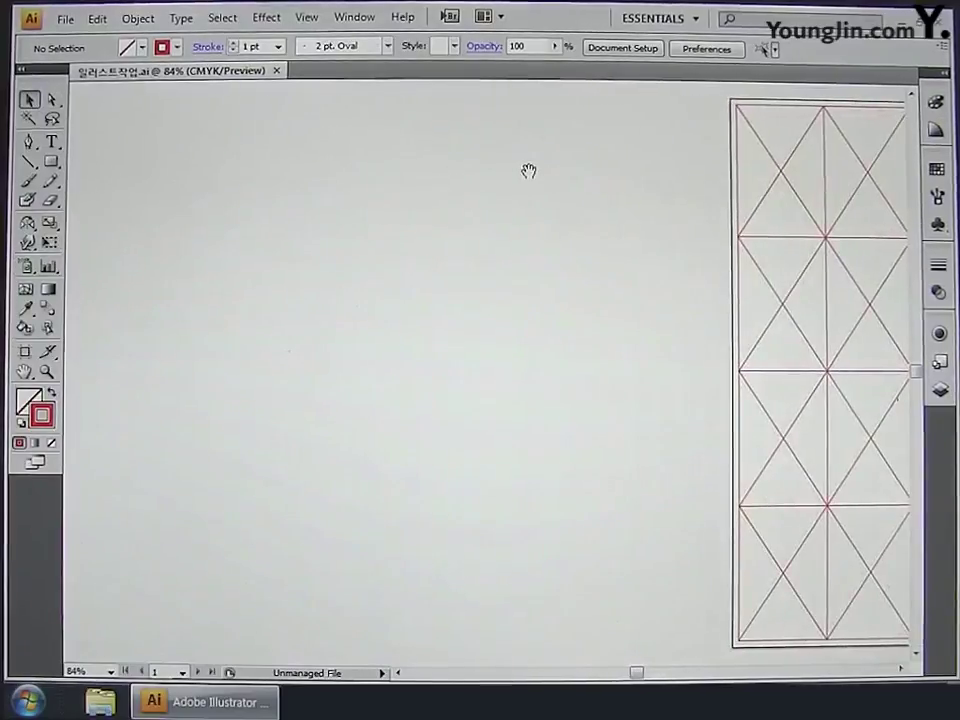
{"action": "left_click_drag", "start_coordinate": [300, 169], "coordinate": [489, 174]}
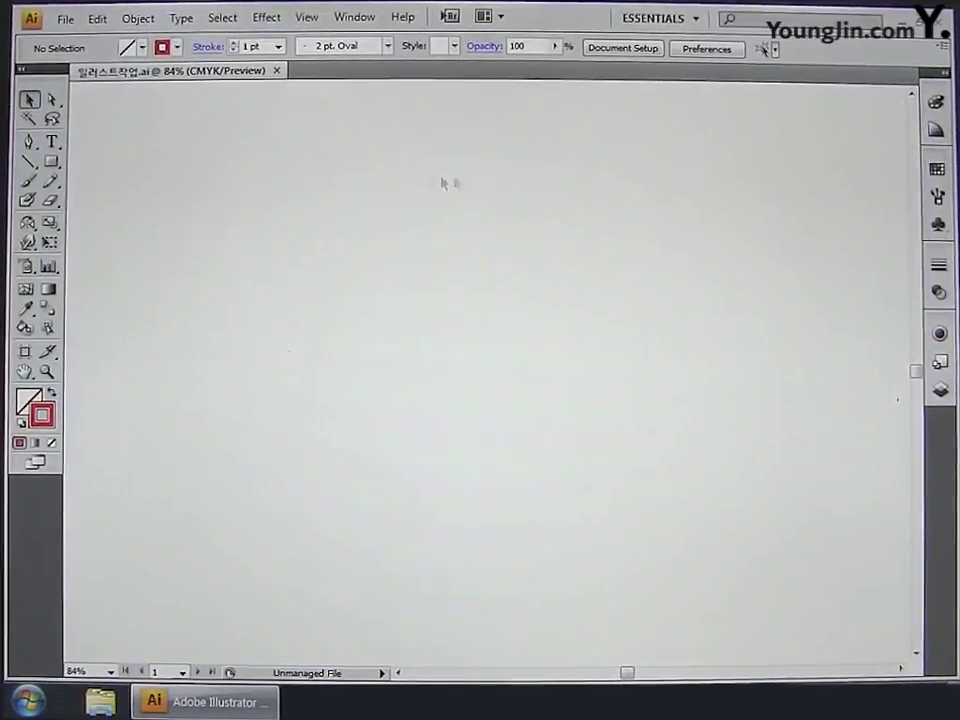
{"action": "left_click_drag", "start_coordinate": [53, 166], "coordinate": [134, 201]}
{"action": "key", "text": "ctrl+minus"}
{"action": "key", "text": "ctrl+minus"}
{"action": "left_click", "coordinate": [355, 326]}
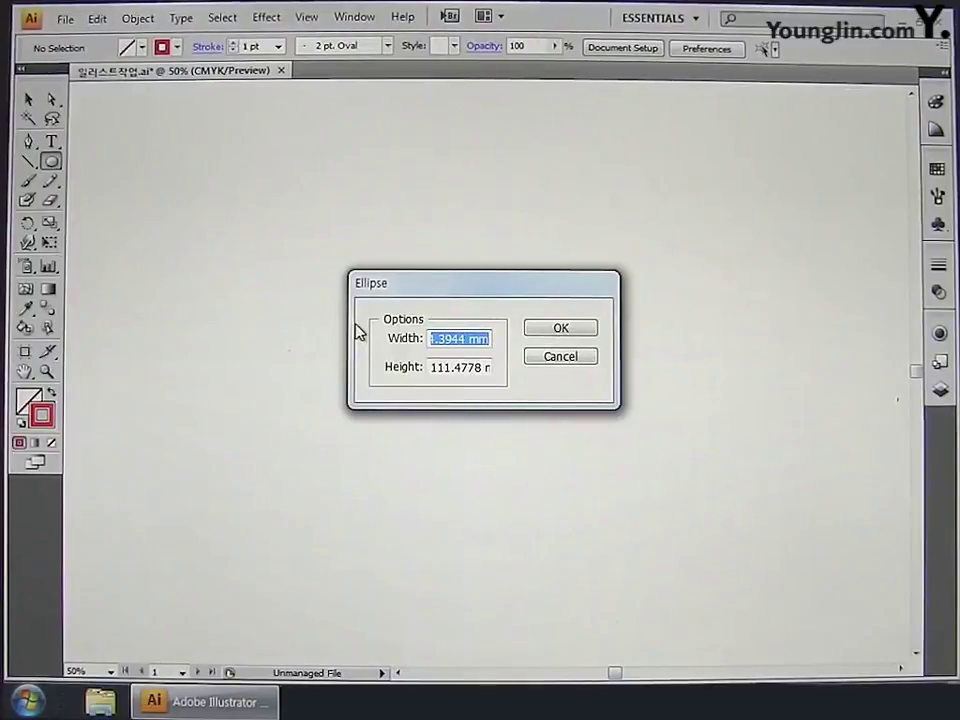
{"action": "type", "text": "100"}
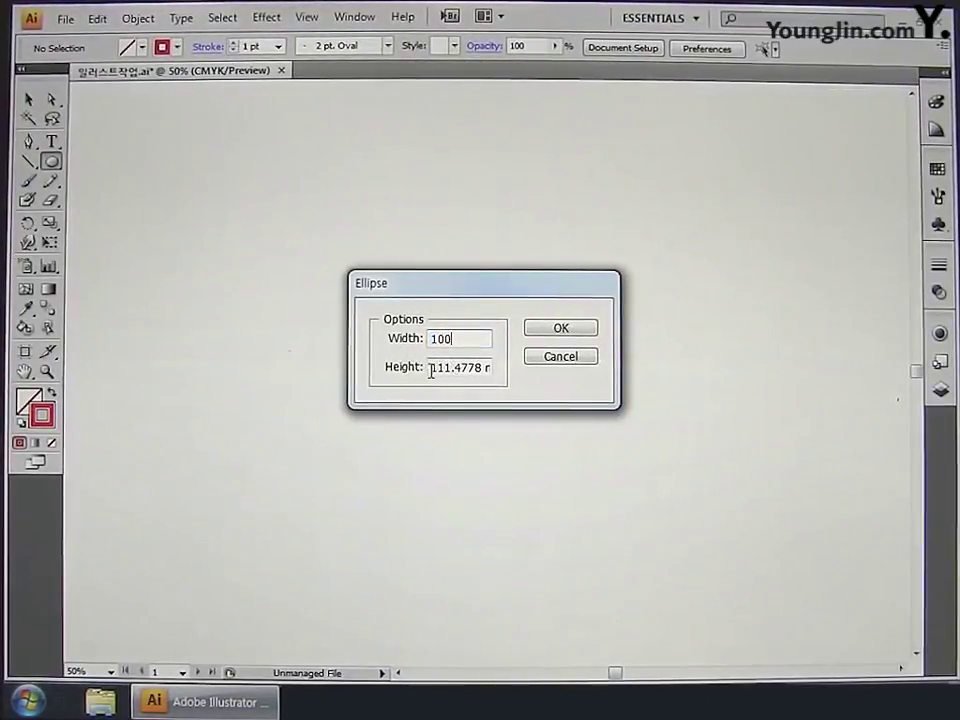
{"action": "key", "text": "Tab"}
{"action": "type", "text": "100"}
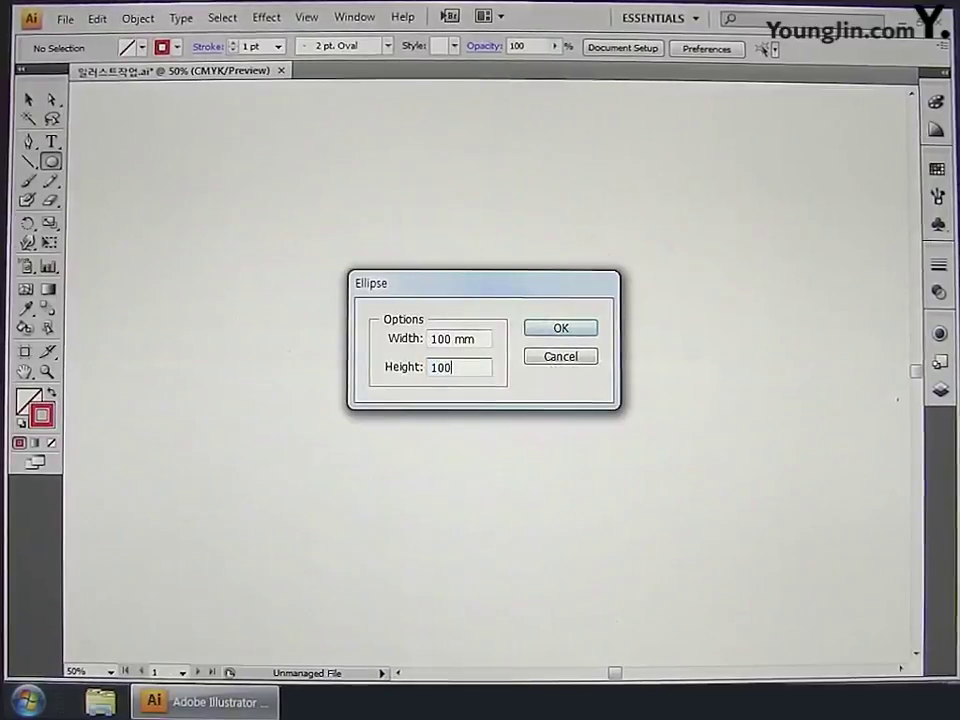
{"action": "left_click", "coordinate": [552, 333]}
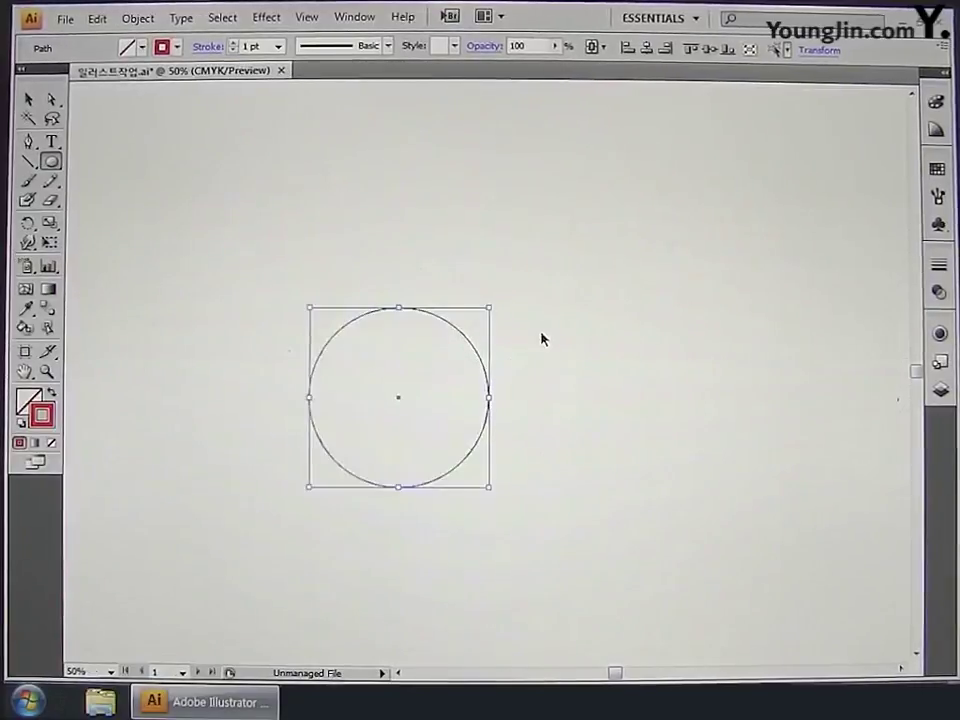
- Scale a copy of the circle uniformly to 64% about its center, keeping the original as the outer ring
{"action": "key", "text": "ctrl+1"}
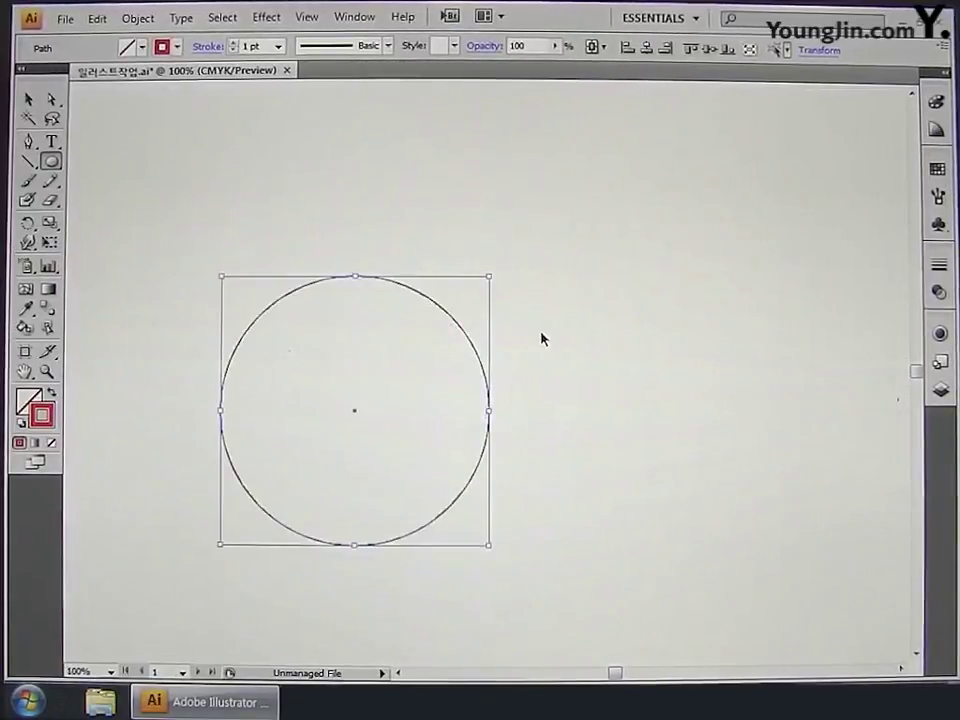
{"action": "key", "text": "ctrl+shift+a"}
{"action": "left_click_drag", "start_coordinate": [570, 362], "coordinate": [690, 323]}
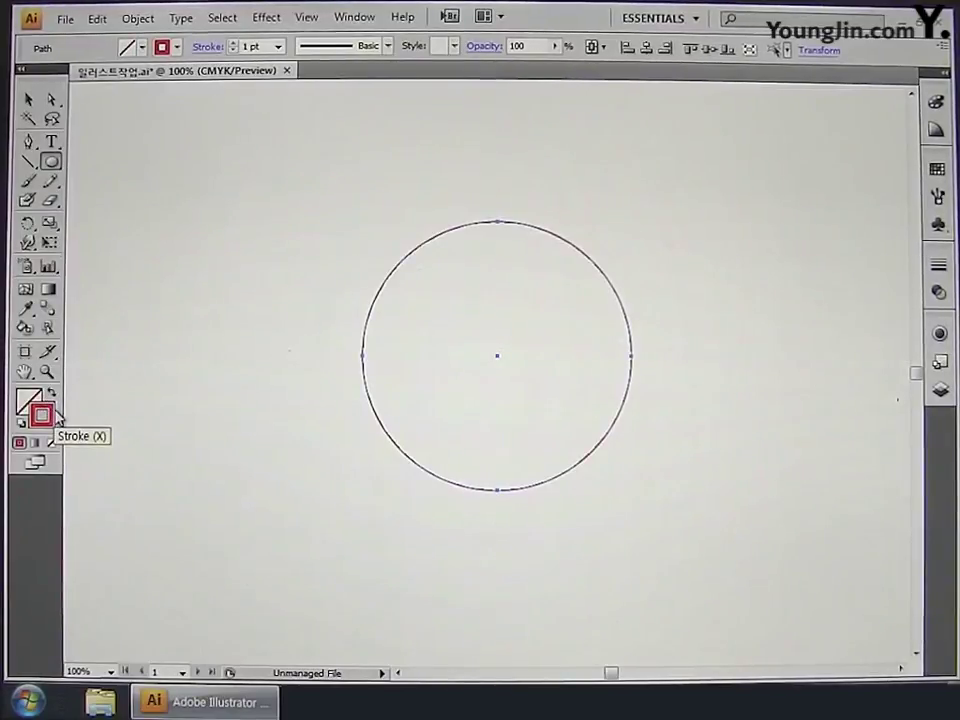
{"action": "left_click", "coordinate": [52, 223]}
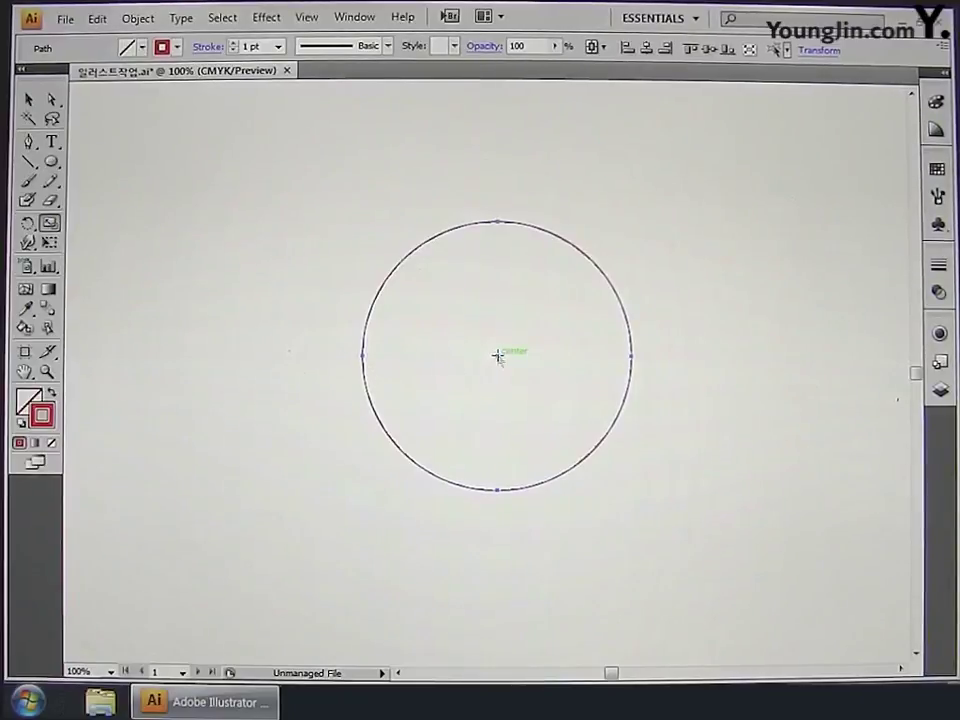
{"action": "left_click", "coordinate": [497, 356], "text": "alt"}
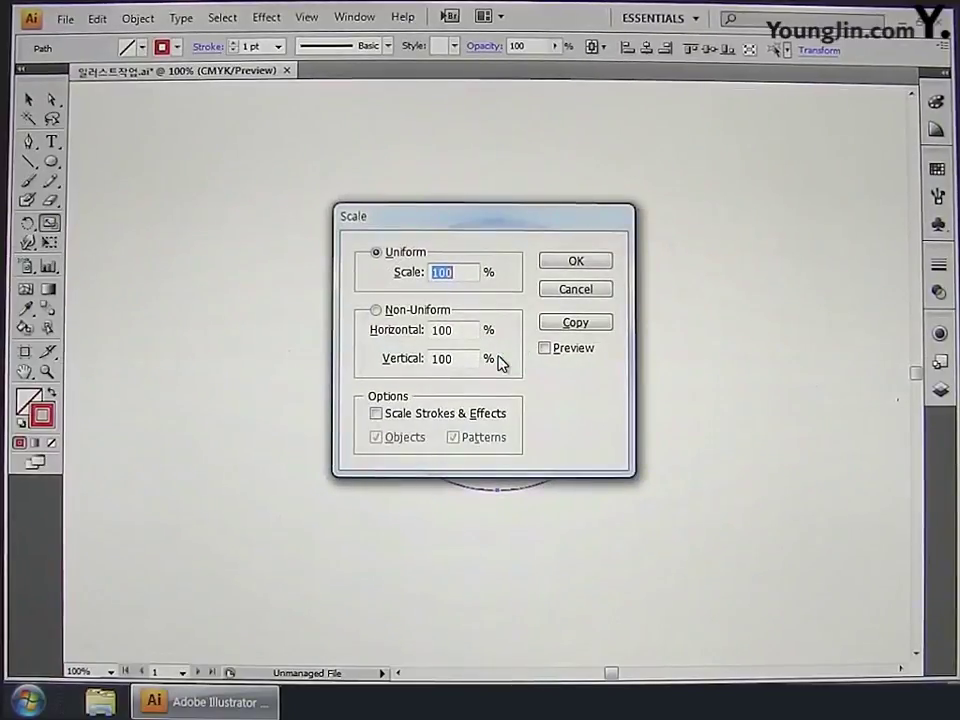
{"action": "left_click", "coordinate": [465, 271]}
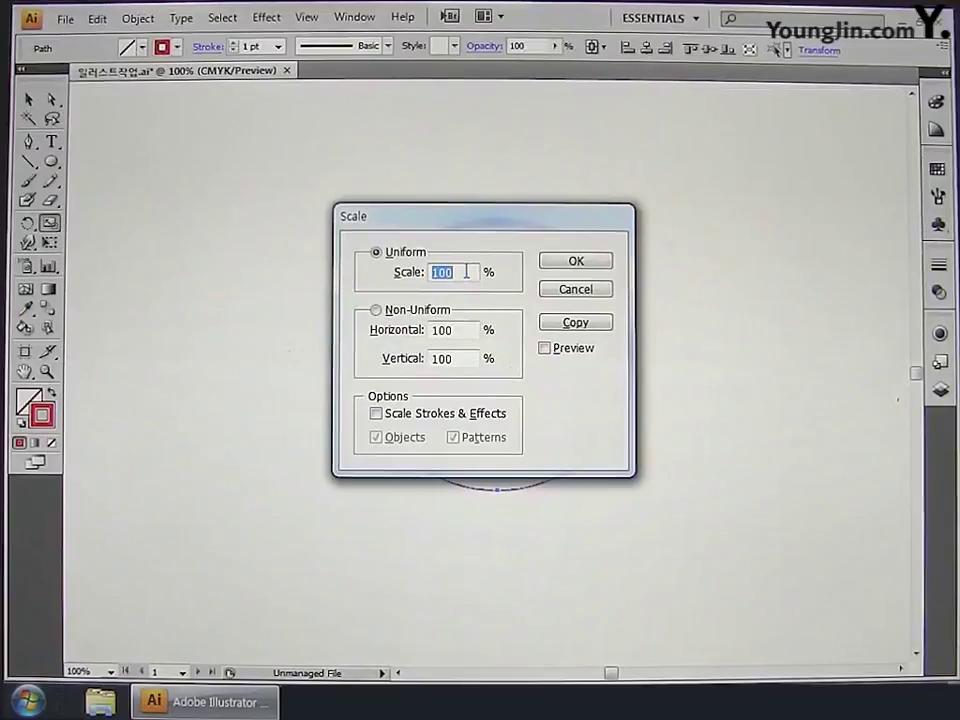
{"action": "left_click_drag", "start_coordinate": [465, 271], "coordinate": [304, 270]}
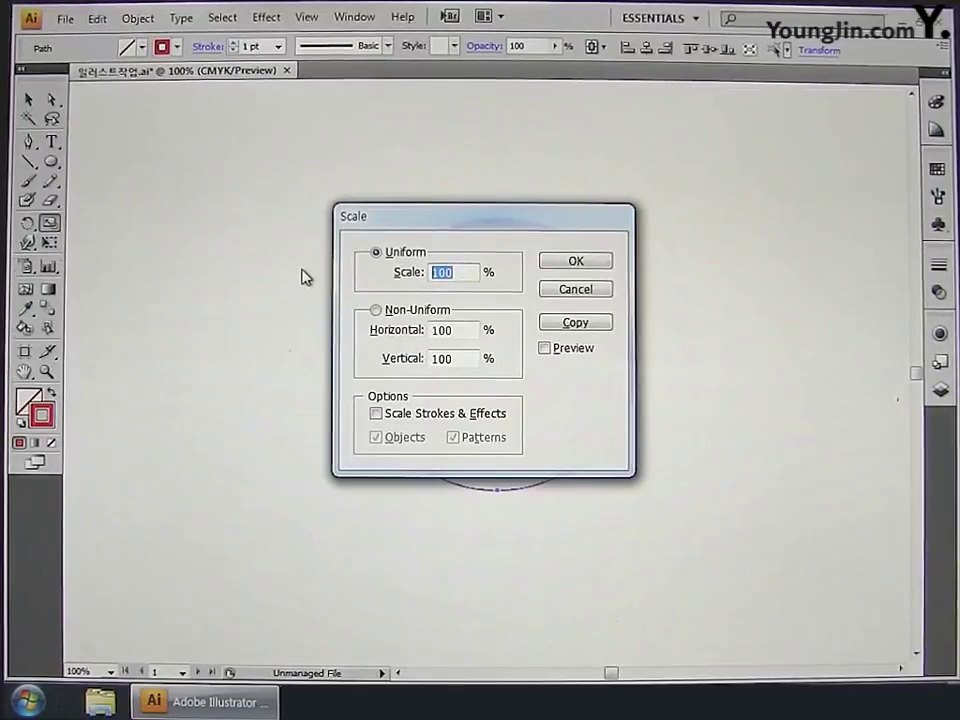
{"action": "type", "text": "64"}
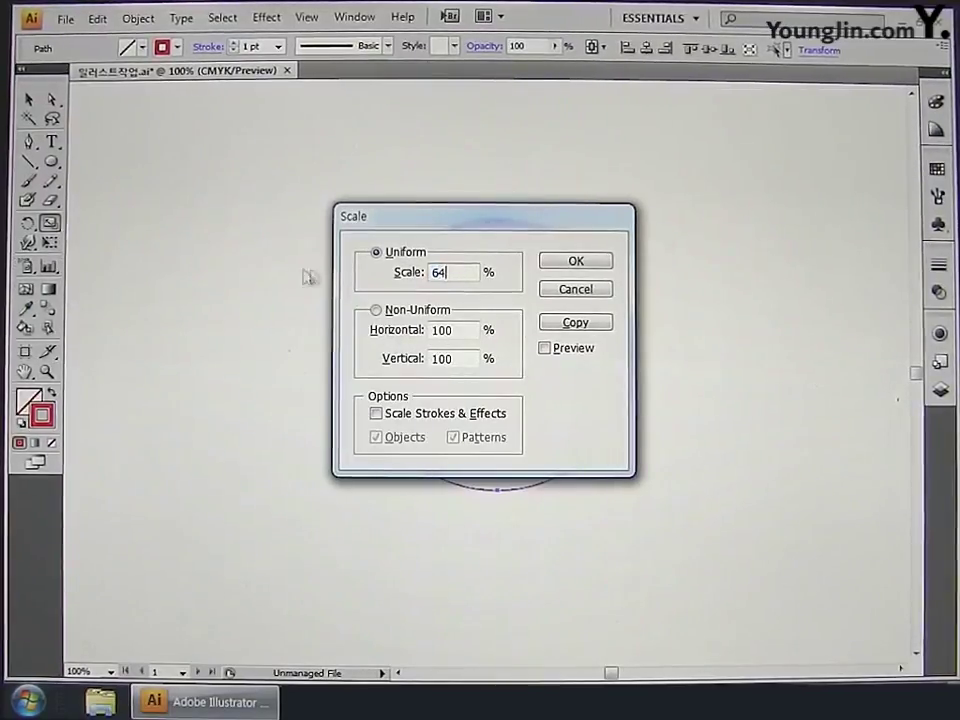
{"action": "left_click", "coordinate": [566, 326]}
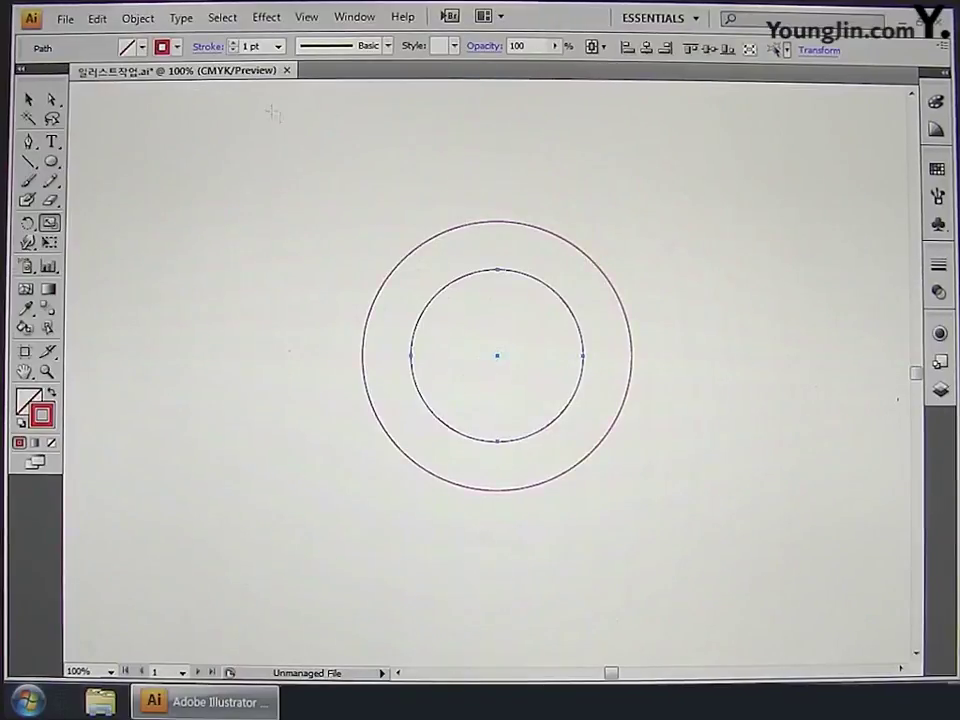
- Set the blend options to Specified Steps spacing with 4 steps
{"action": "left_click", "coordinate": [152, 20]}
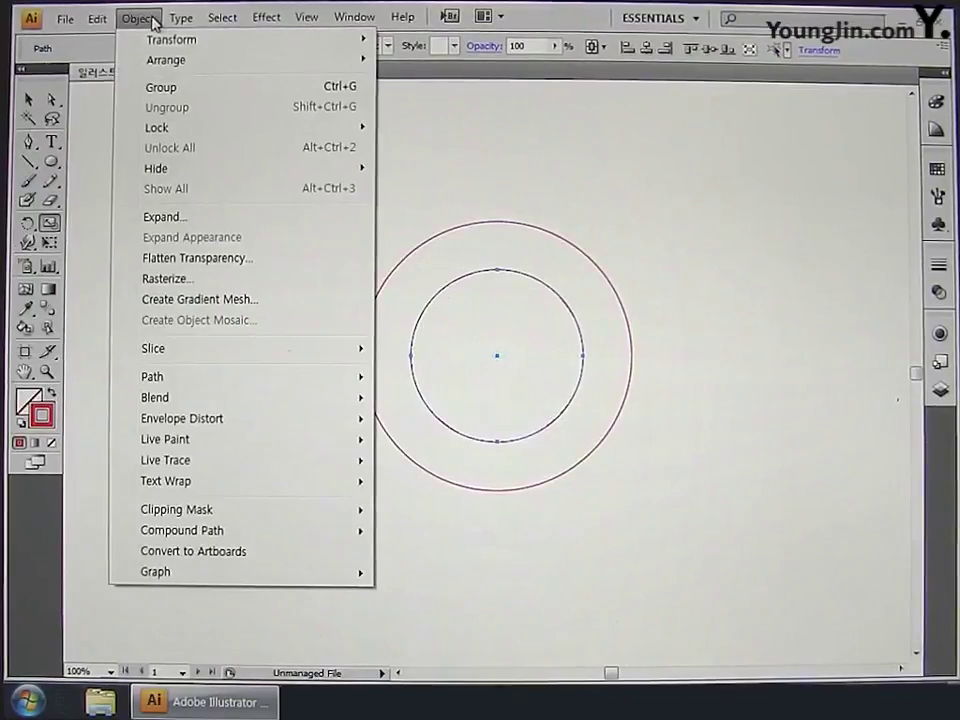
{"action": "mouse_move", "coordinate": [209, 402]}
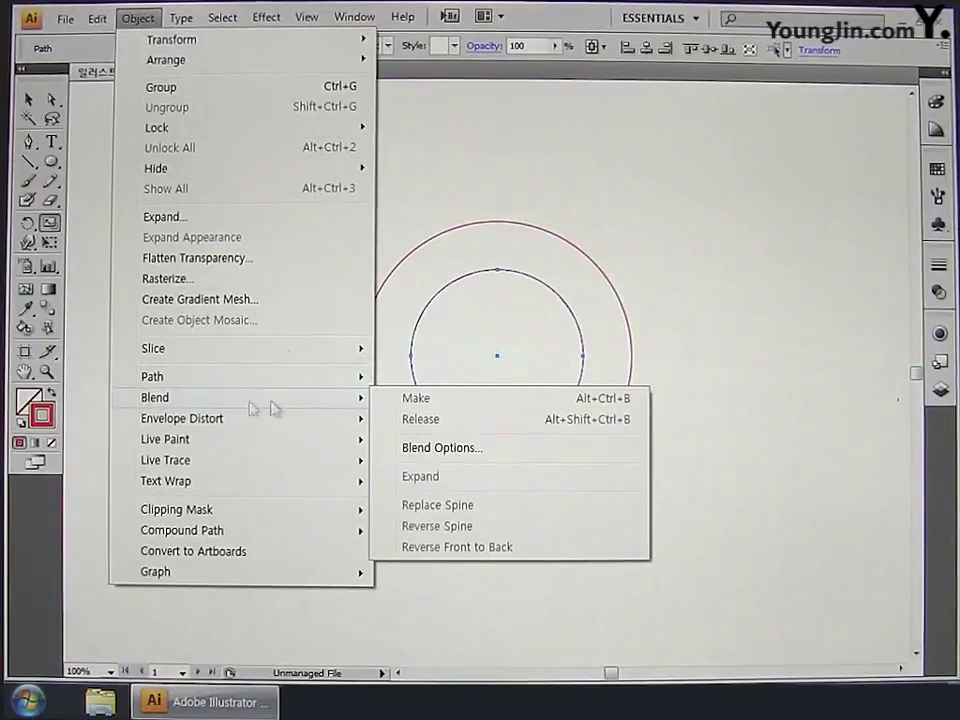
{"action": "left_click", "coordinate": [443, 449]}
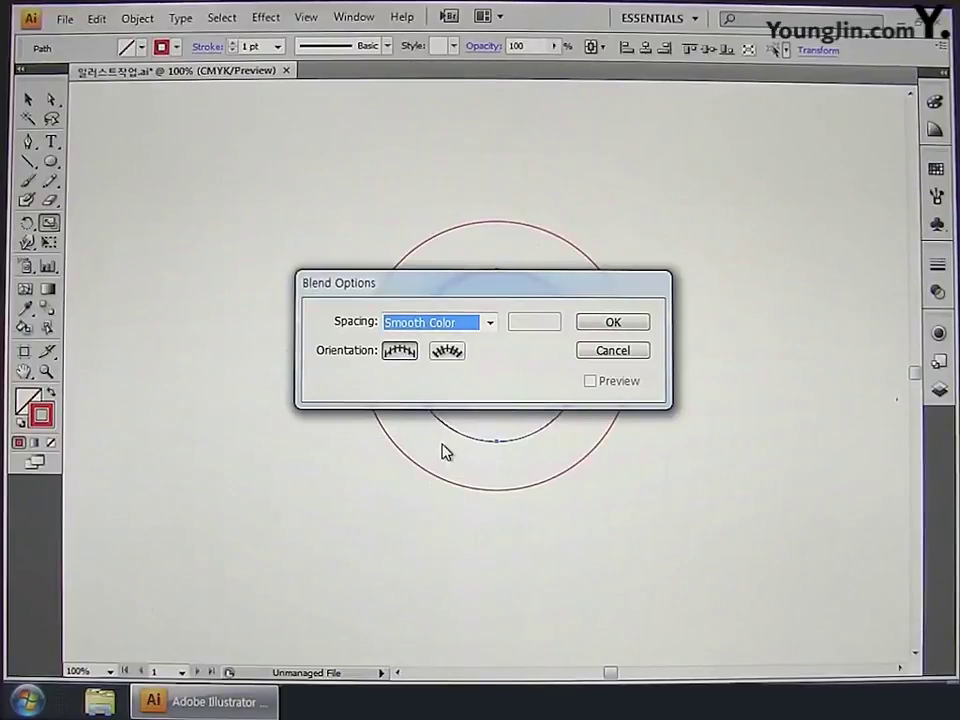
{"action": "left_click", "coordinate": [491, 323]}
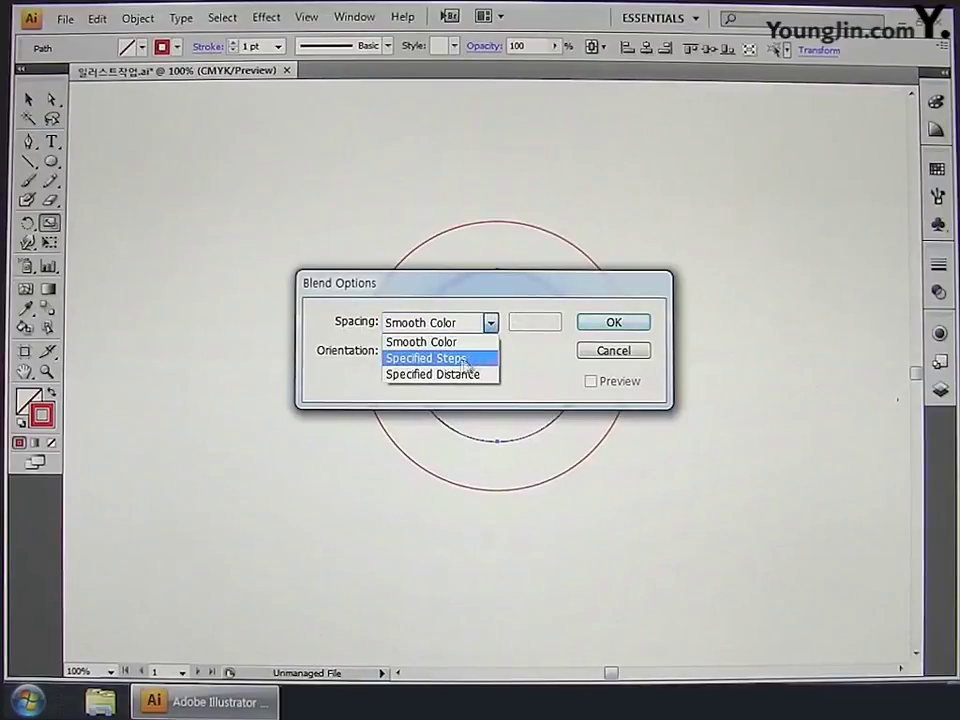
{"action": "left_click", "coordinate": [457, 368]}
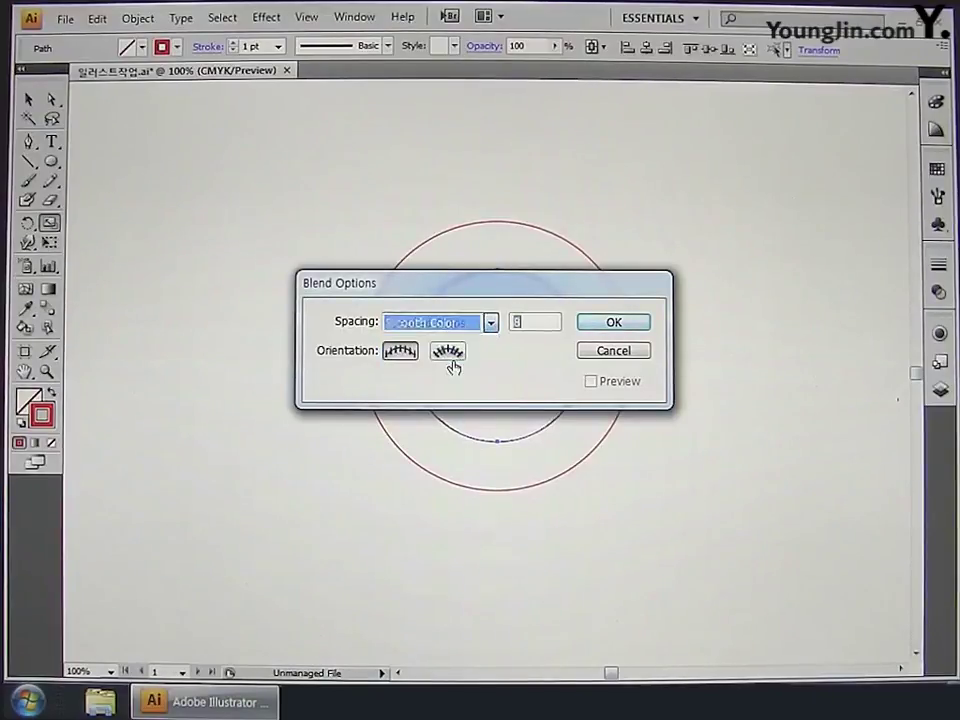
{"action": "type", "text": "4"}
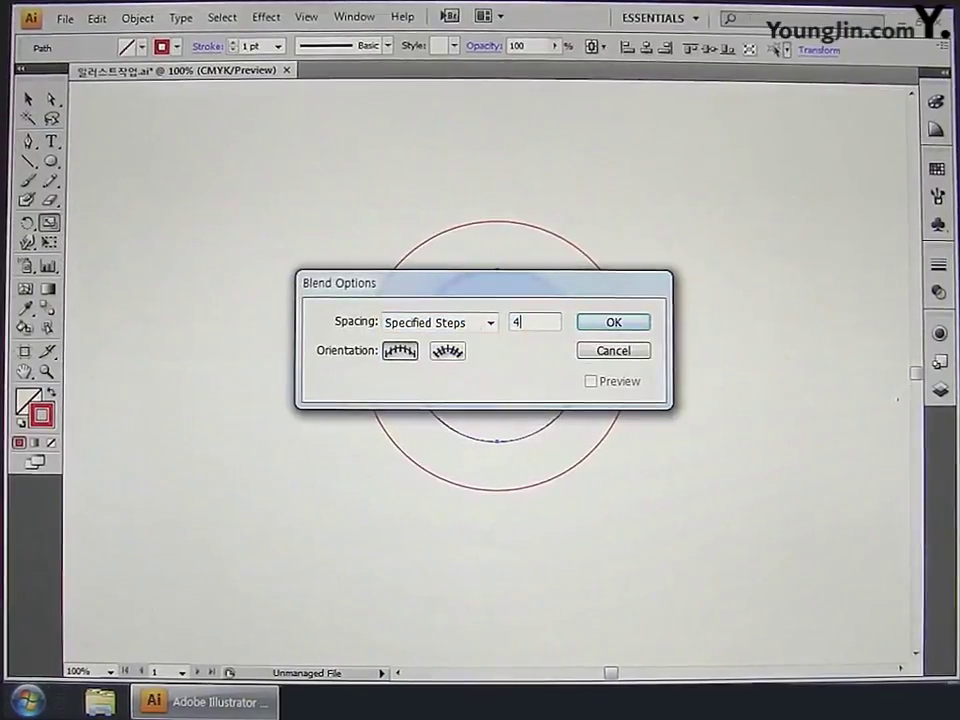
{"action": "left_click", "coordinate": [601, 324]}
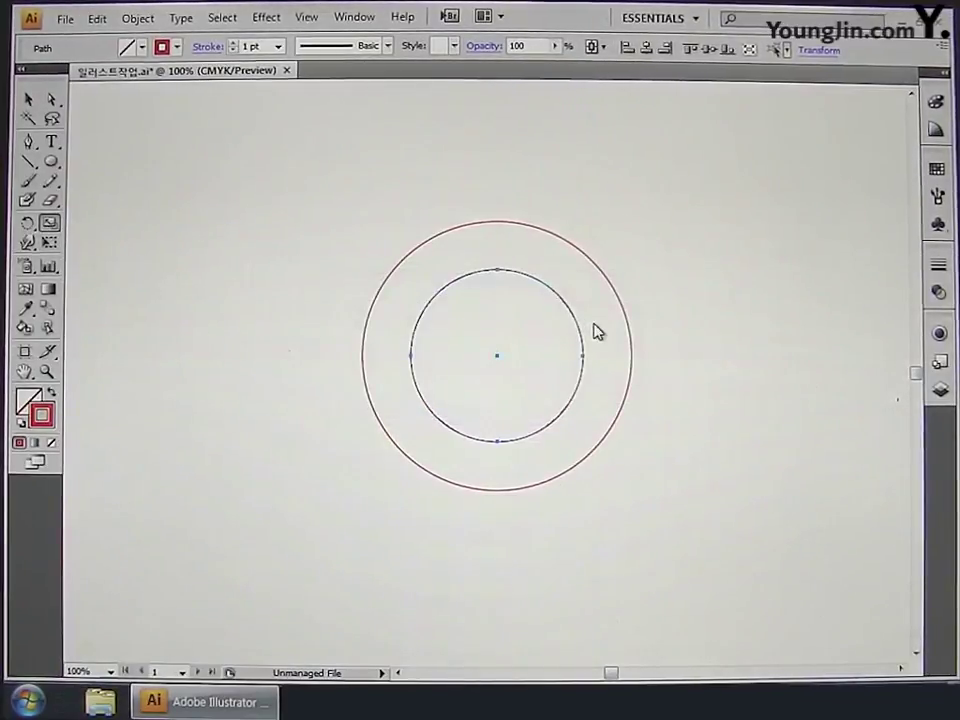
- Select both the outer and inner circles and make a blend between them
{"action": "left_click", "coordinate": [28, 99]}
{"action": "left_click", "coordinate": [213, 177]}
{"action": "left_click_drag", "start_coordinate": [281, 159], "coordinate": [714, 582]}
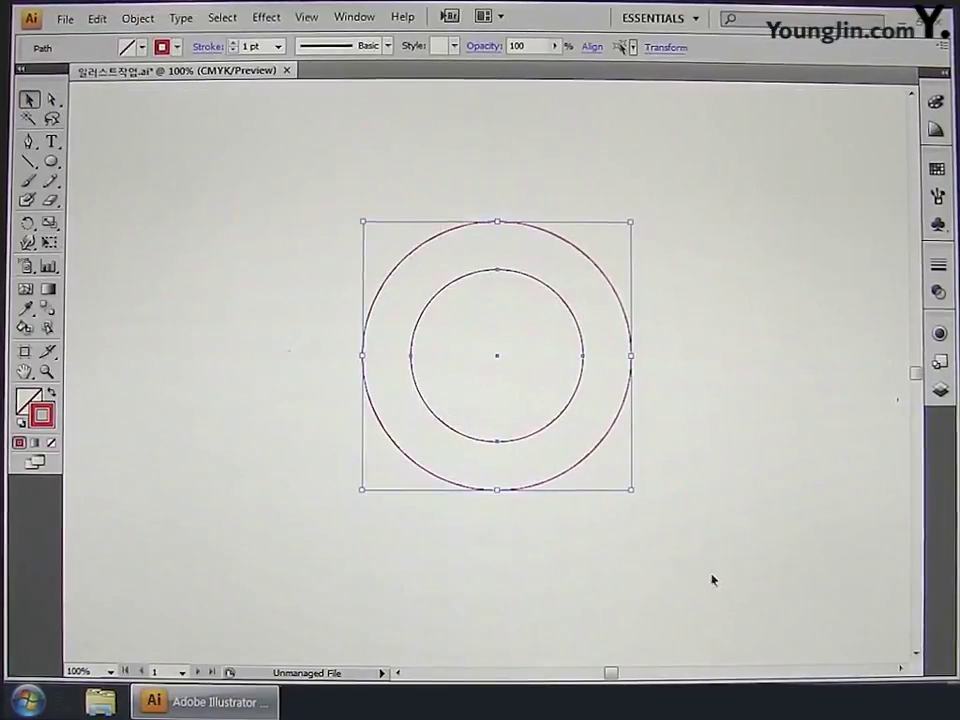
{"action": "left_click", "coordinate": [140, 19]}
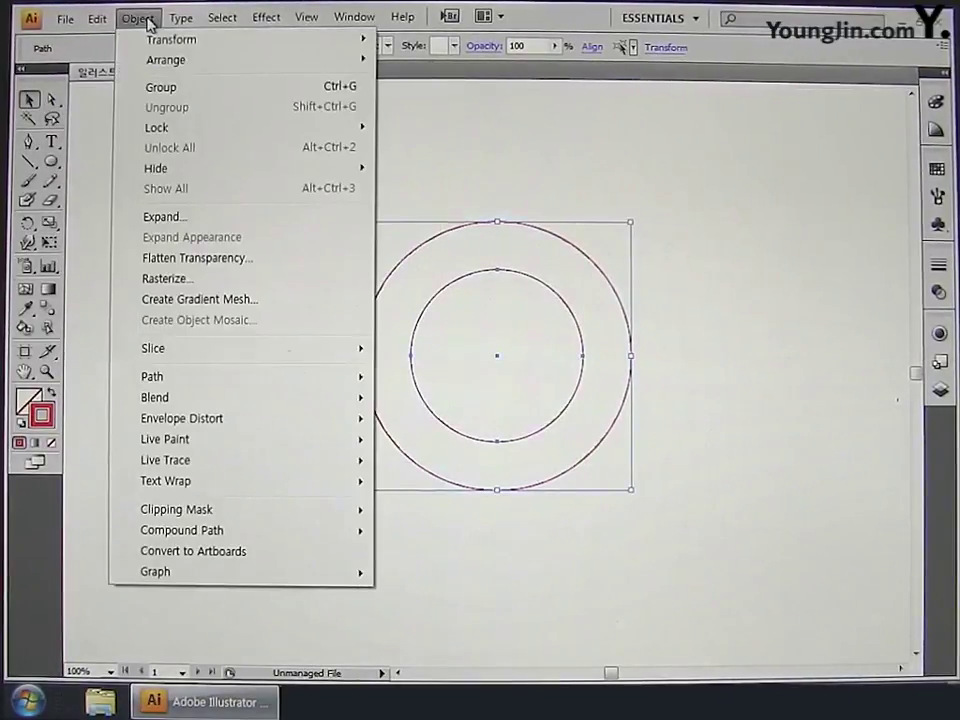
{"action": "mouse_move", "coordinate": [246, 405]}
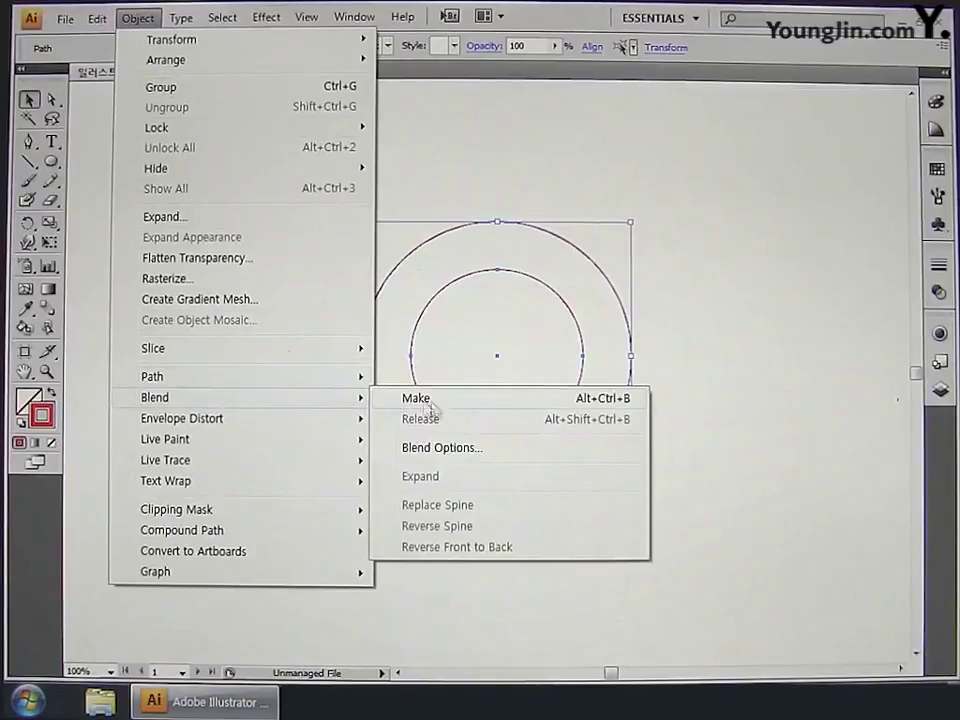
{"action": "left_click", "coordinate": [459, 402]}
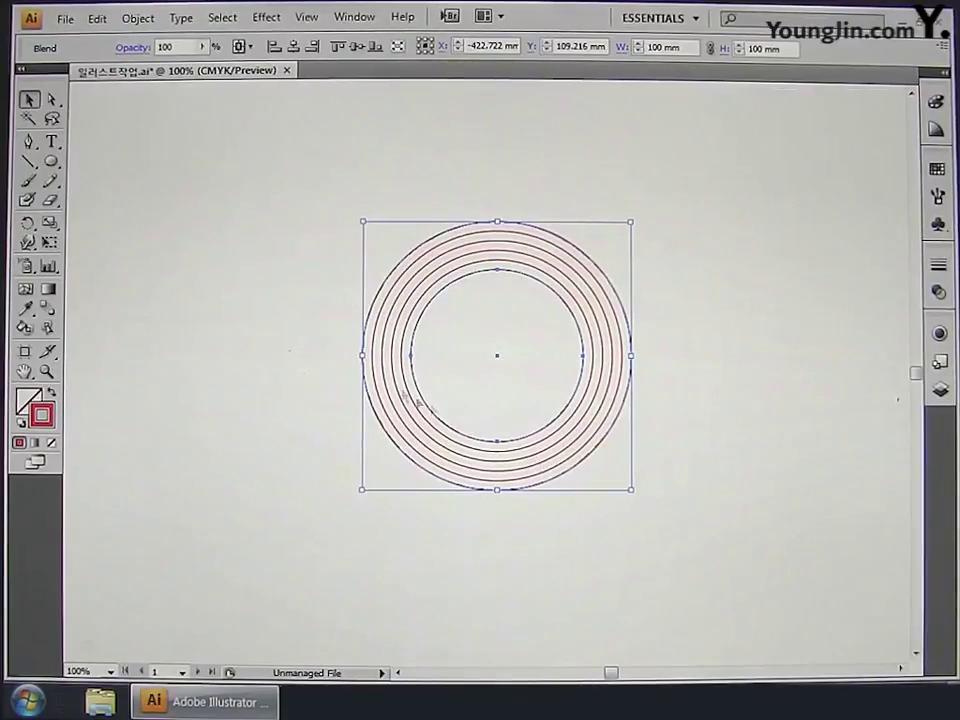
- Expand the blend with Object, Fill and Stroke included, ungroup the resulting circles and deselect them
{"action": "left_click", "coordinate": [139, 19]}
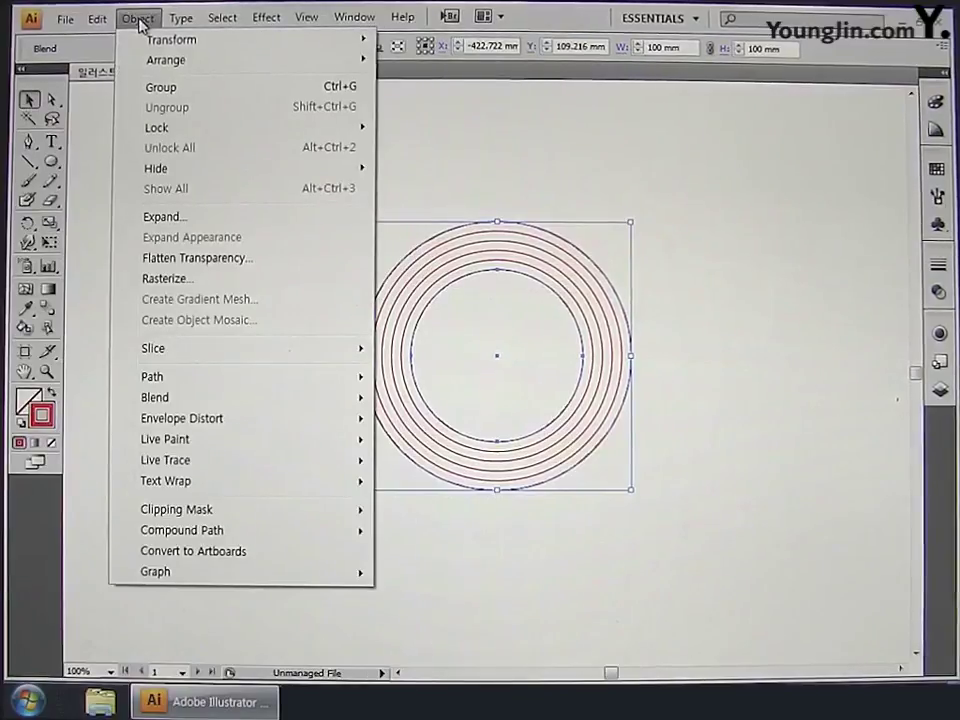
{"action": "left_click", "coordinate": [174, 220]}
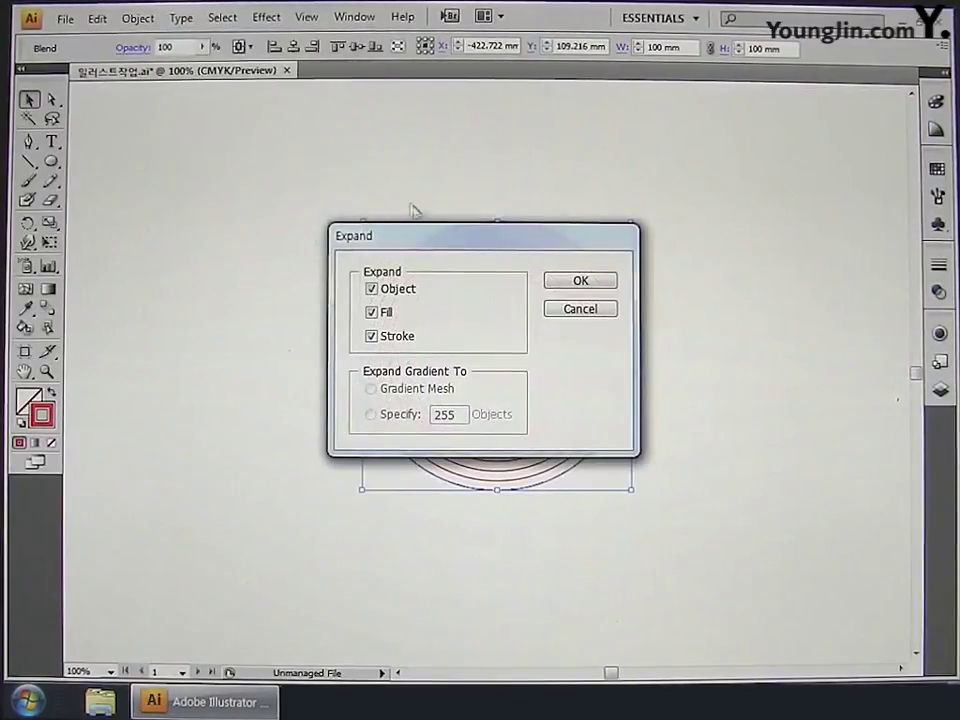
{"action": "left_click", "coordinate": [580, 283]}
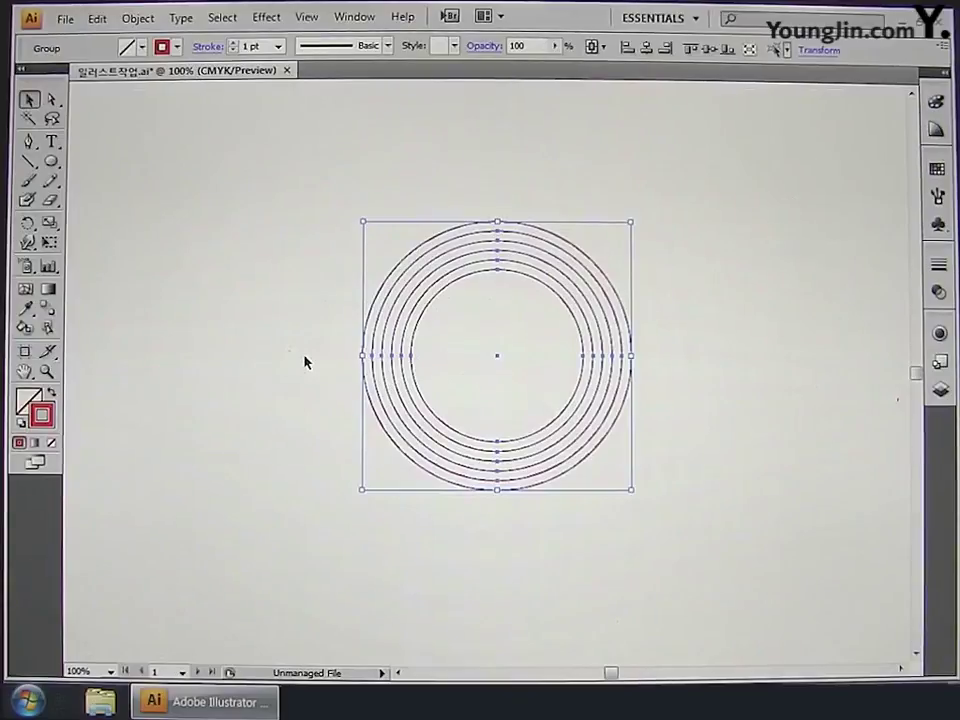
{"action": "right_click", "coordinate": [379, 358]}
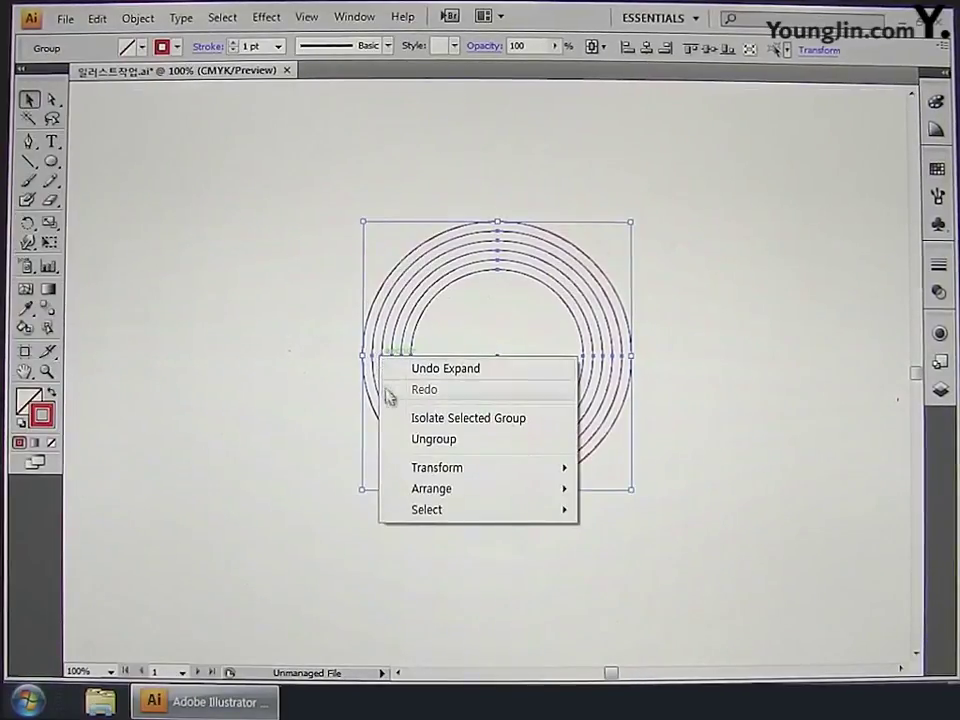
{"action": "left_click", "coordinate": [420, 440]}
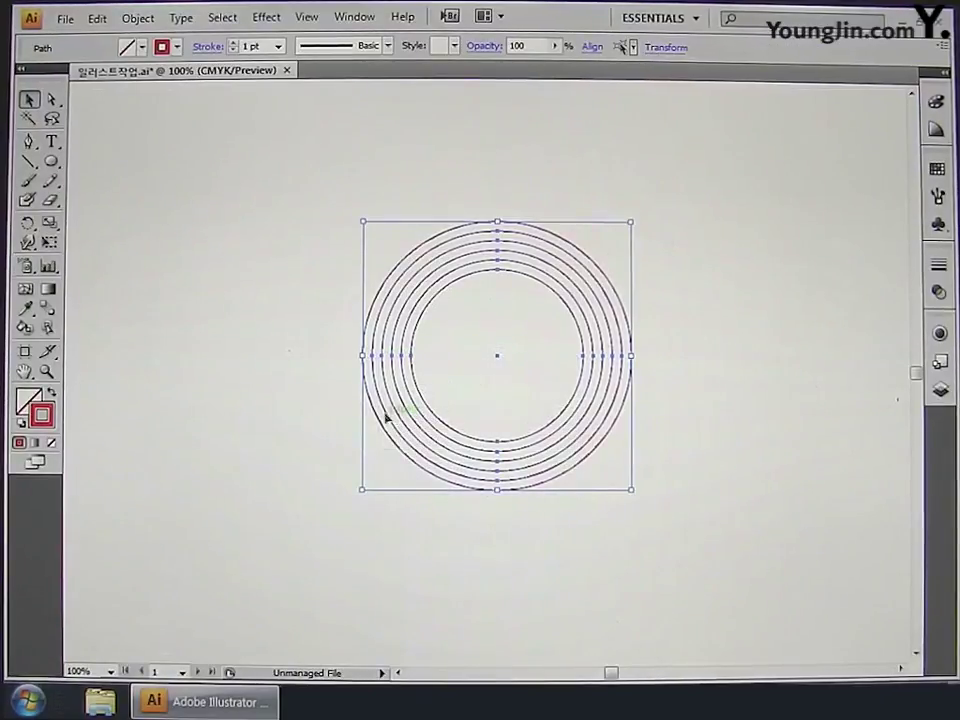
{"action": "left_click", "coordinate": [349, 405]}
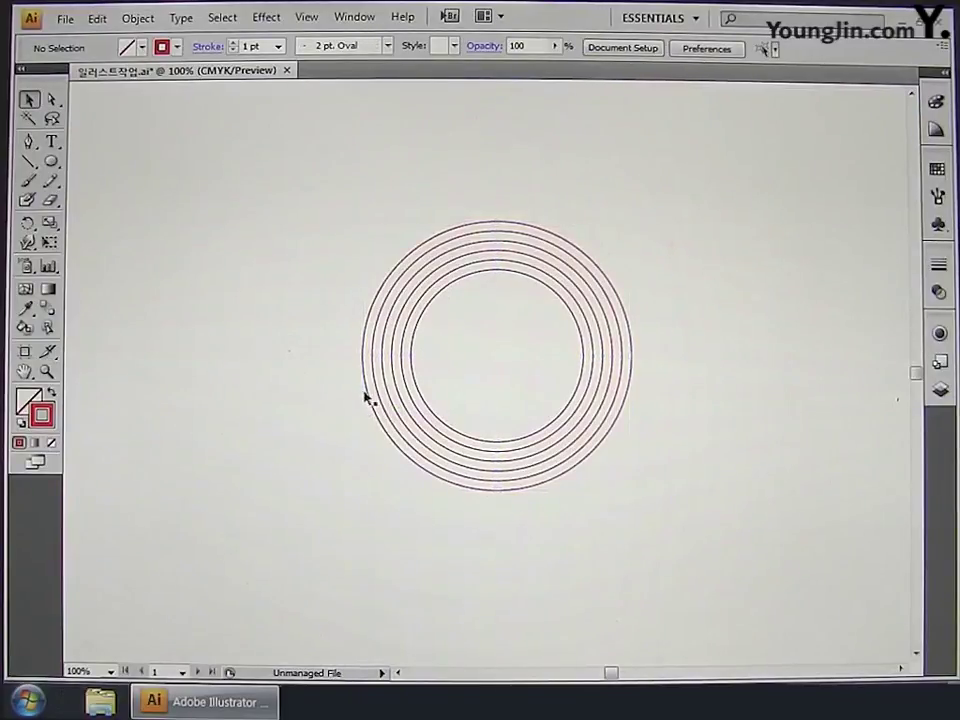
- Combine the two outermost circles into a compound path
{"action": "left_click", "coordinate": [366, 396]}
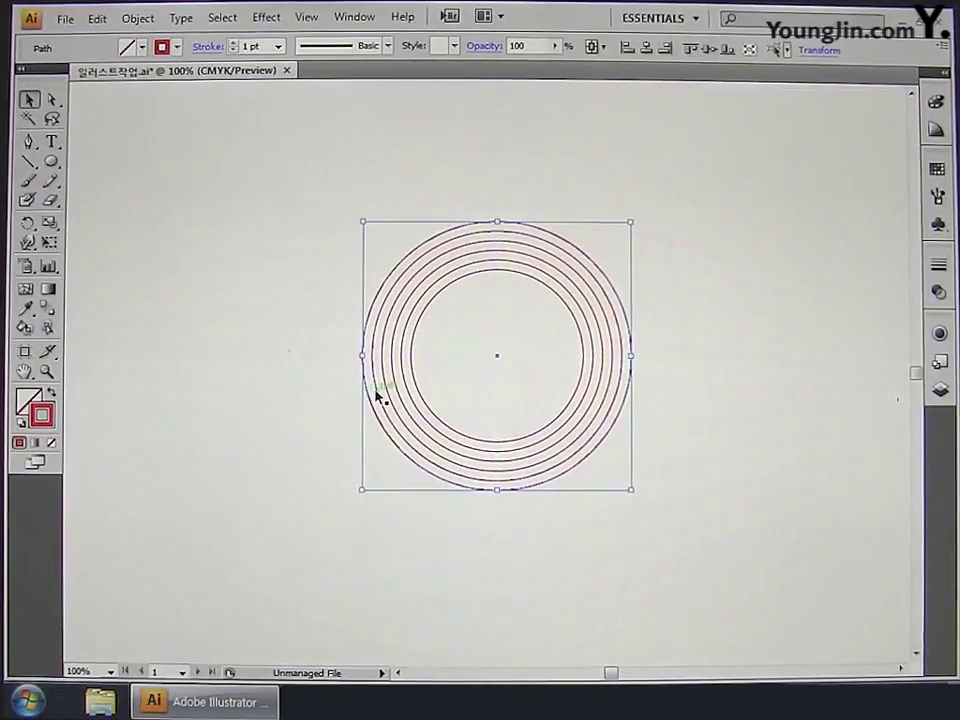
{"action": "left_click", "coordinate": [377, 395], "text": "shift"}
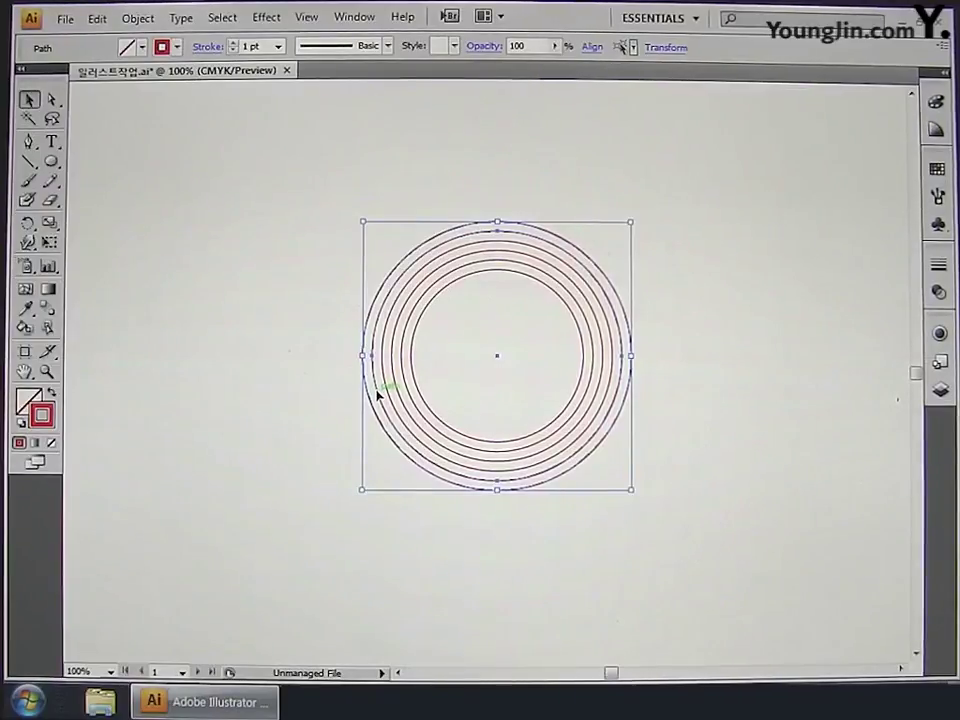
{"action": "right_click", "coordinate": [378, 396]}
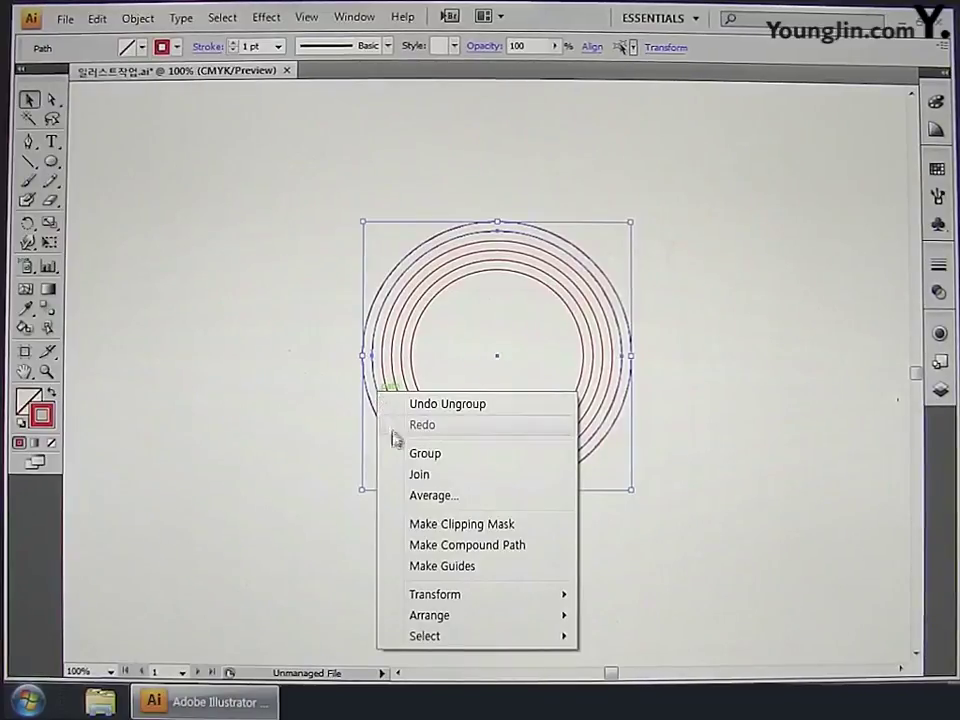
{"action": "left_click", "coordinate": [421, 545]}
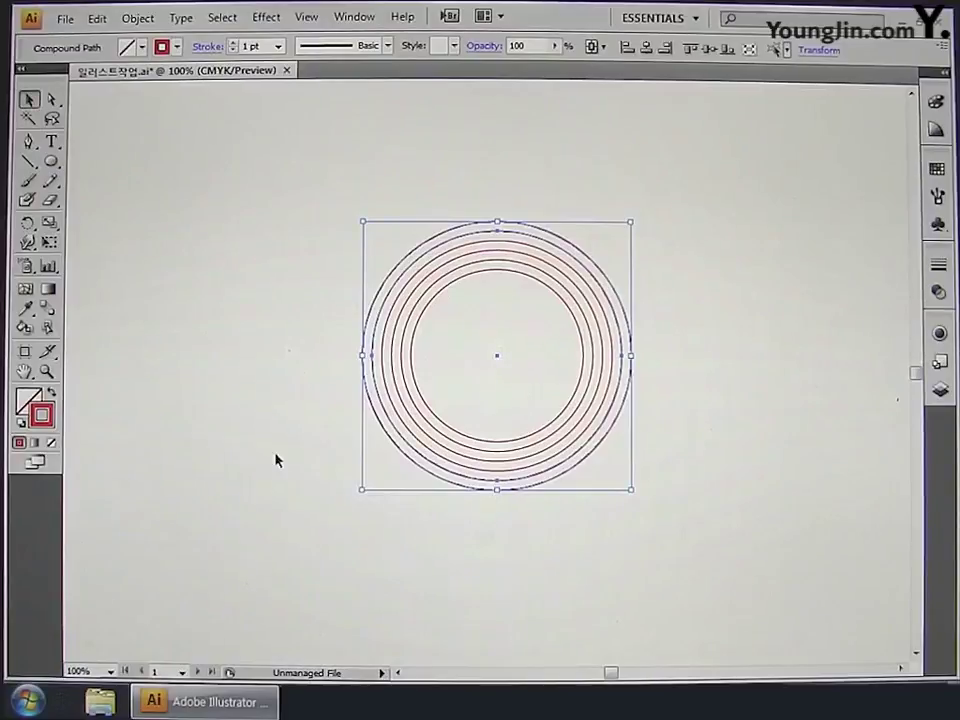
- Fill the outer ring with pure red (C 0, M 99.4, Y 100, K 0) and remove its stroke
{"action": "left_click", "coordinate": [31, 400]}
{"action": "double_click", "coordinate": [31, 400]}
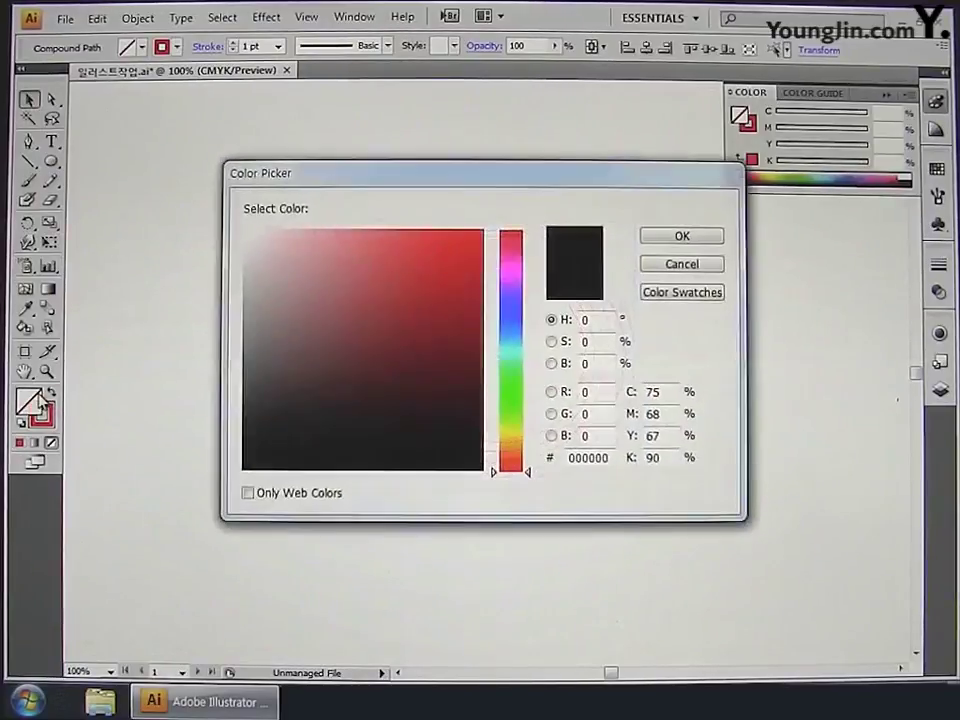
{"action": "left_click_drag", "start_coordinate": [396, 317], "coordinate": [521, 230]}
{"action": "left_click", "coordinate": [660, 244]}
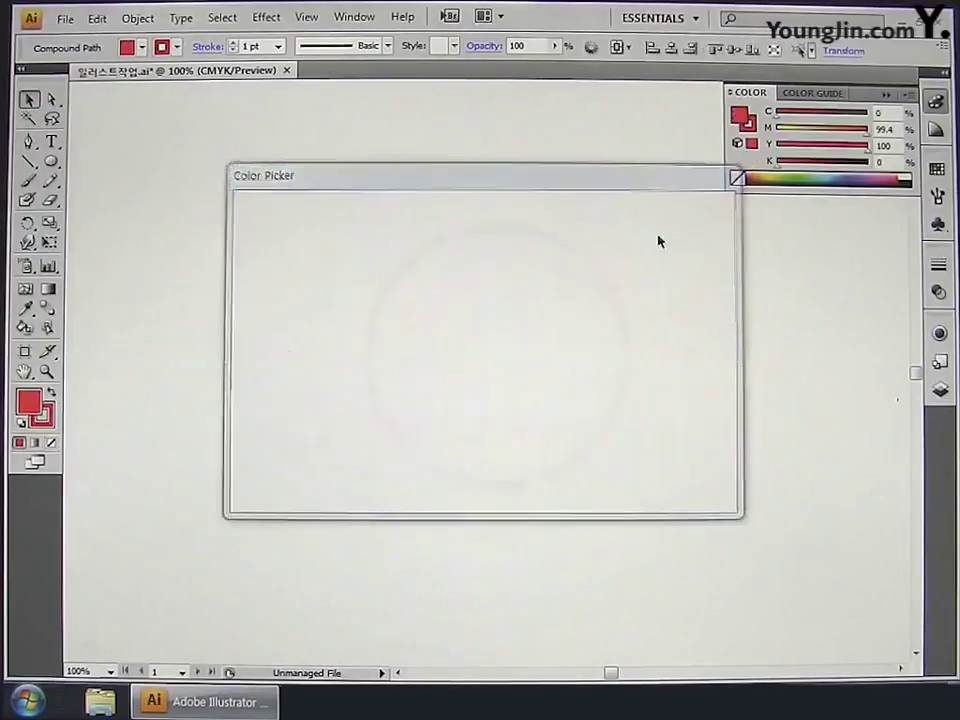
{"action": "left_click", "coordinate": [46, 425]}
{"action": "left_click", "coordinate": [51, 444]}
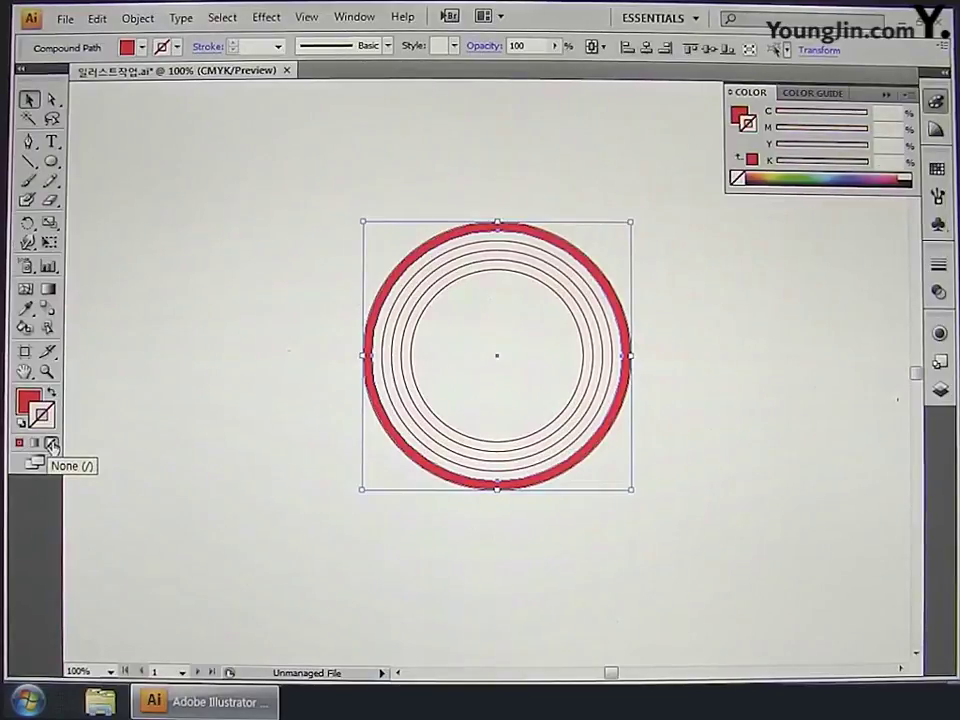
- Combine the third and fourth circles from the outside into a compound path
{"action": "left_click", "coordinate": [389, 393]}
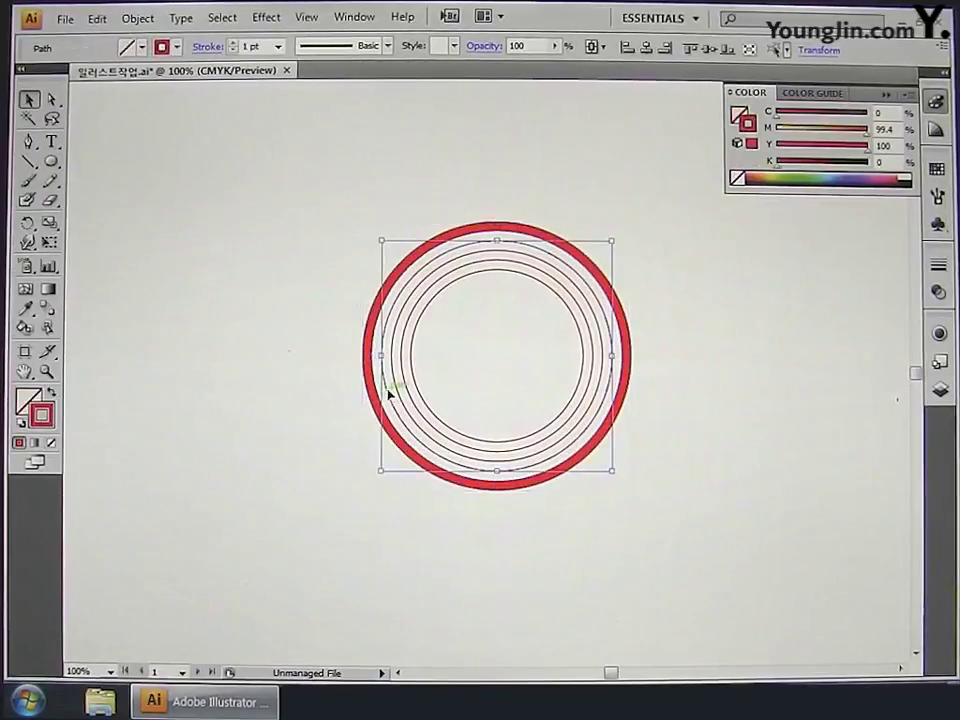
{"action": "left_click", "coordinate": [398, 392], "text": "shift"}
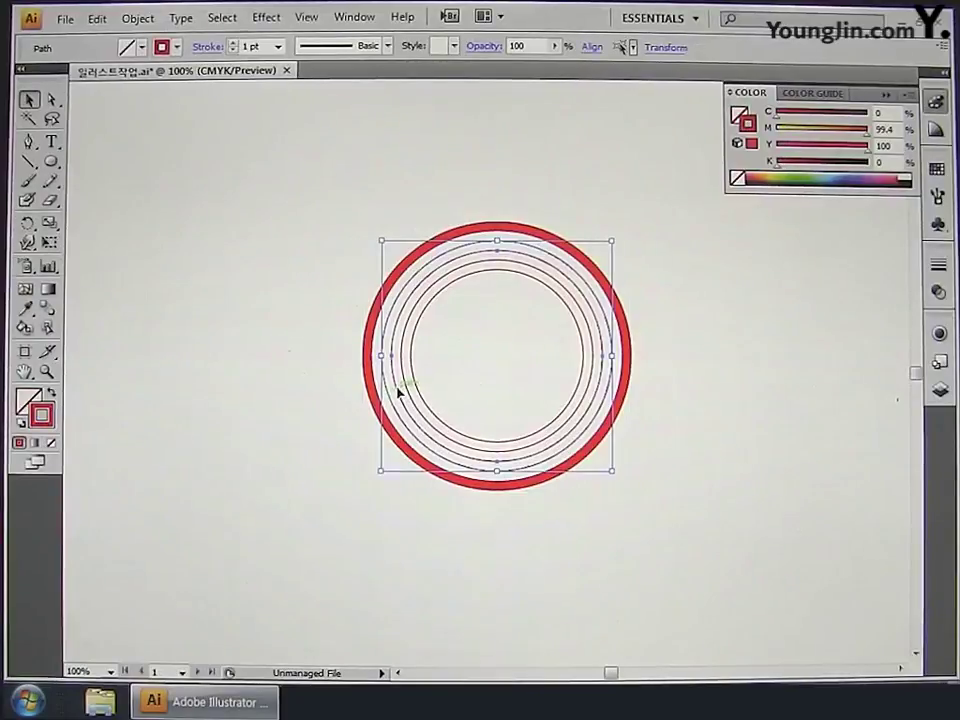
{"action": "right_click", "coordinate": [399, 393]}
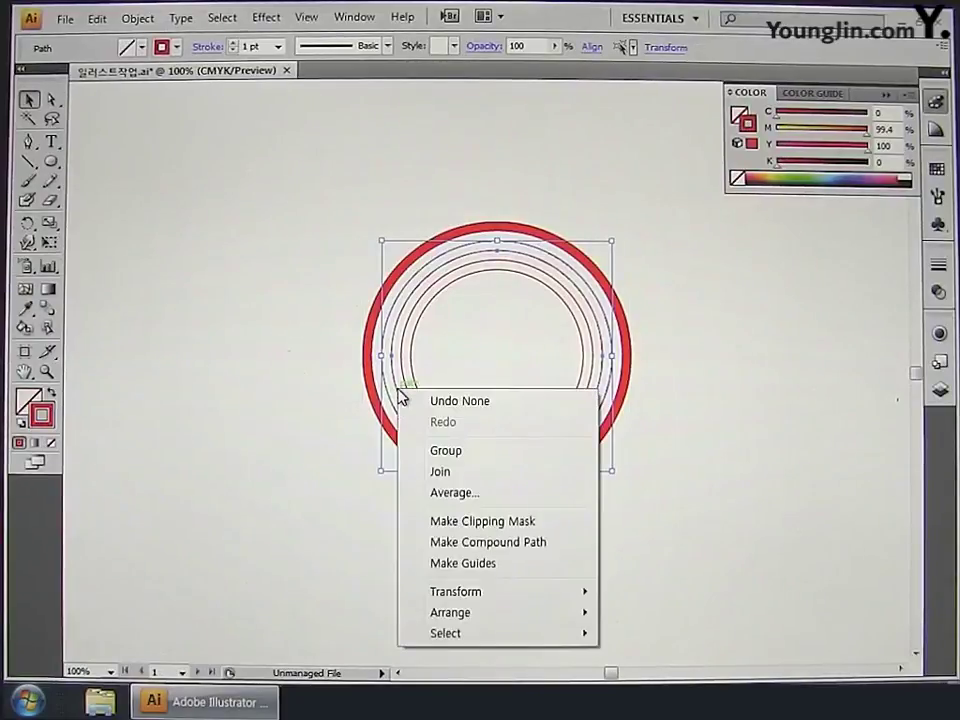
{"action": "left_click", "coordinate": [437, 543]}
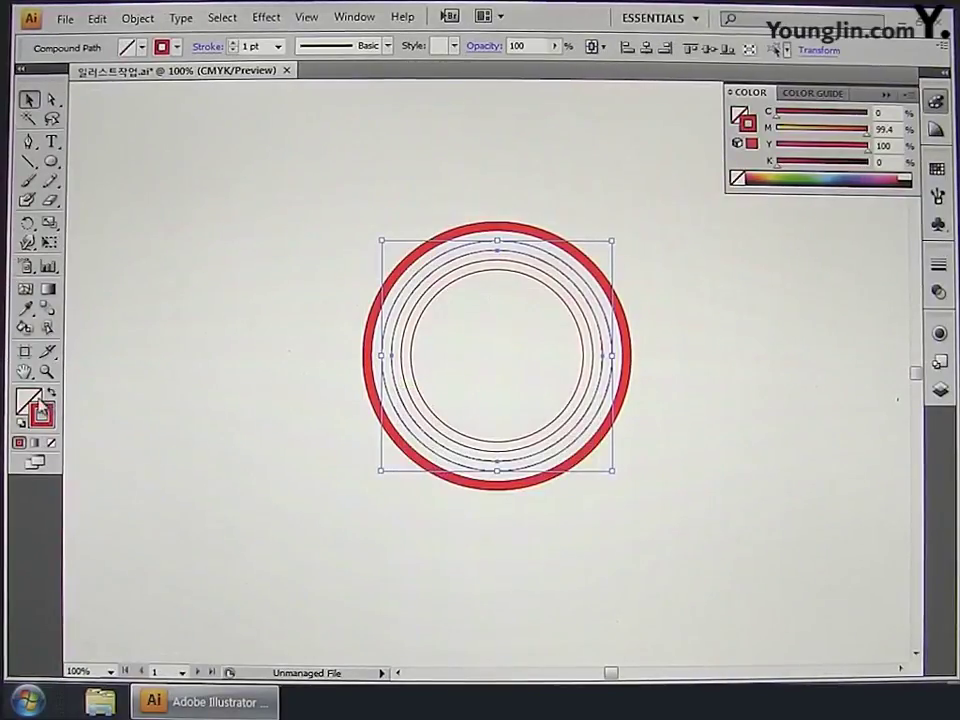
- Remove the middle ring's stroke and fill it with pure red (C 0, M 99.4, Y 100, K 0)
{"action": "left_click", "coordinate": [51, 442]}
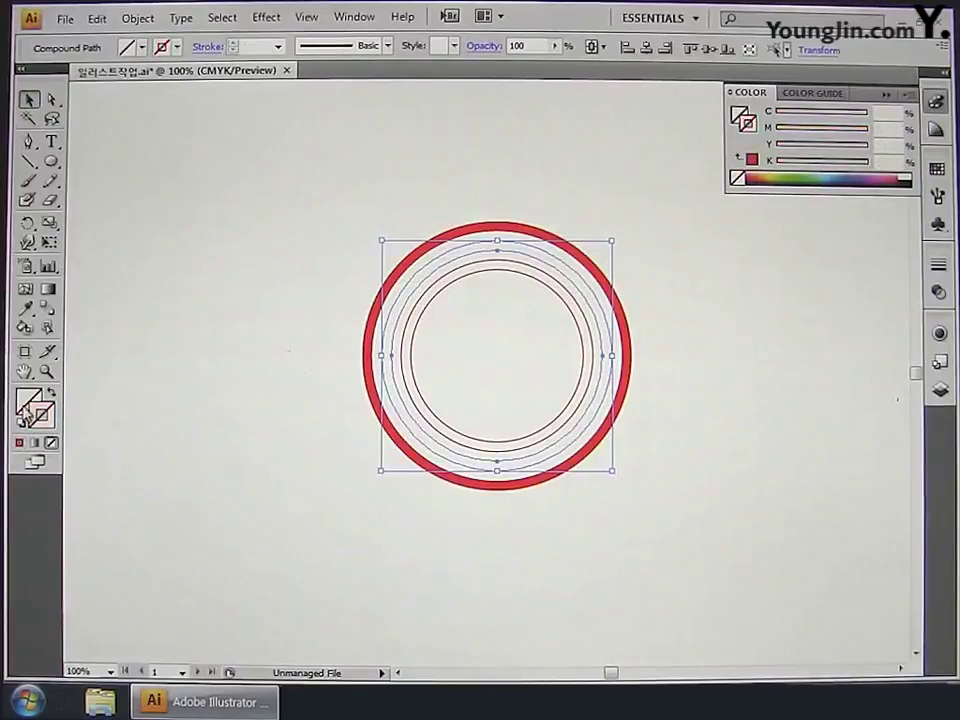
{"action": "double_click", "coordinate": [30, 408]}
{"action": "left_click_drag", "start_coordinate": [326, 390], "coordinate": [500, 226]}
{"action": "left_click", "coordinate": [510, 230]}
{"action": "left_click", "coordinate": [678, 237]}
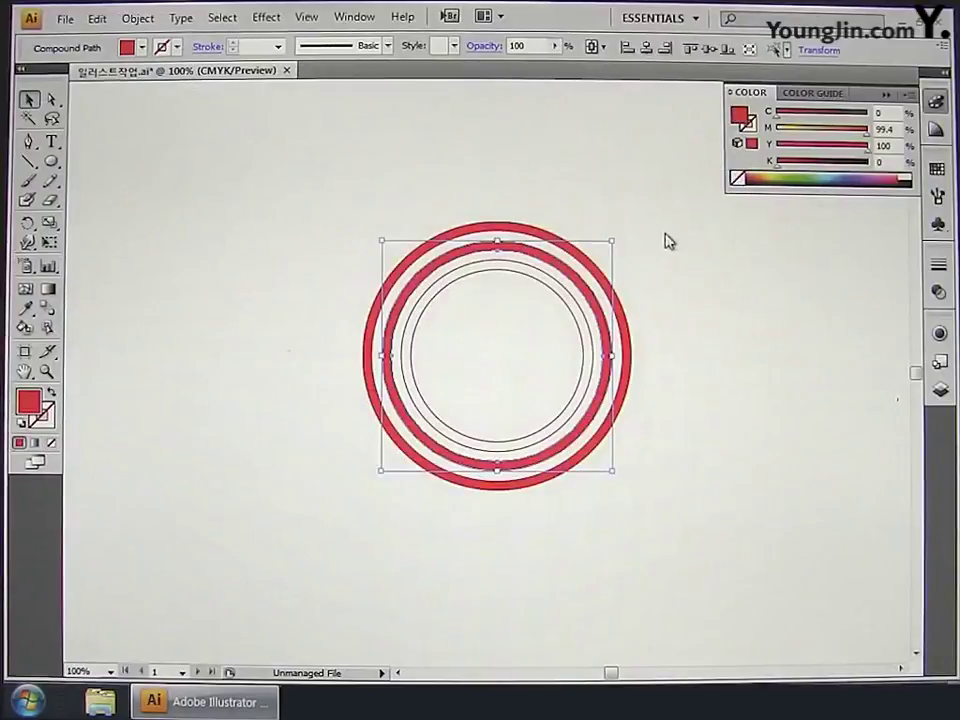
- Combine the two innermost circles into a compound path
{"action": "left_click", "coordinate": [476, 282]}
{"action": "left_click", "coordinate": [435, 287], "text": "shift"}
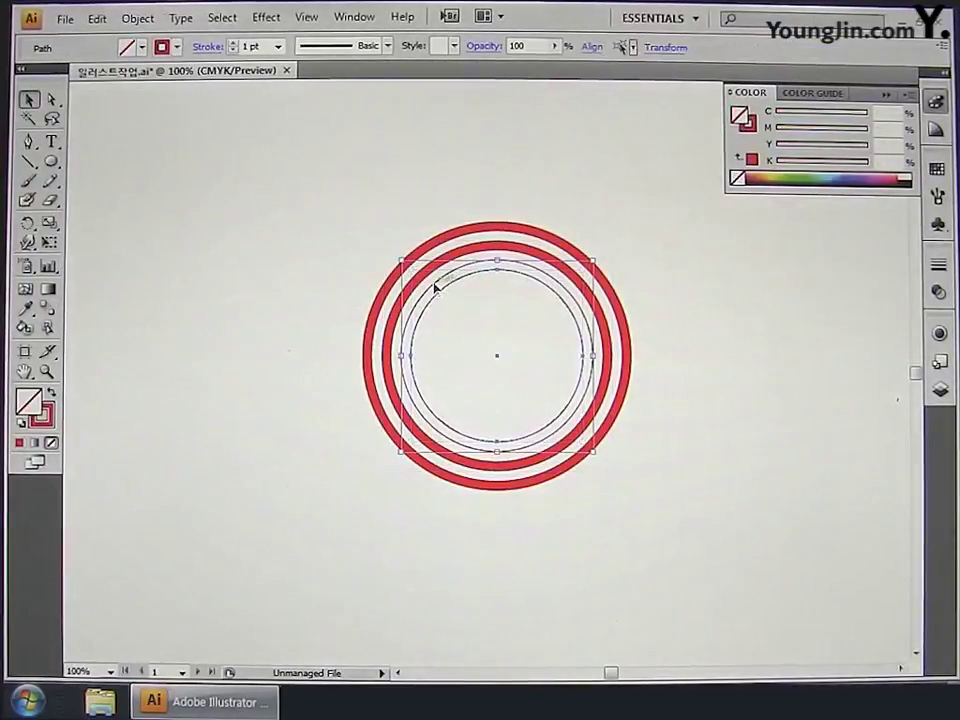
{"action": "right_click", "coordinate": [435, 287]}
{"action": "left_click", "coordinate": [482, 437]}
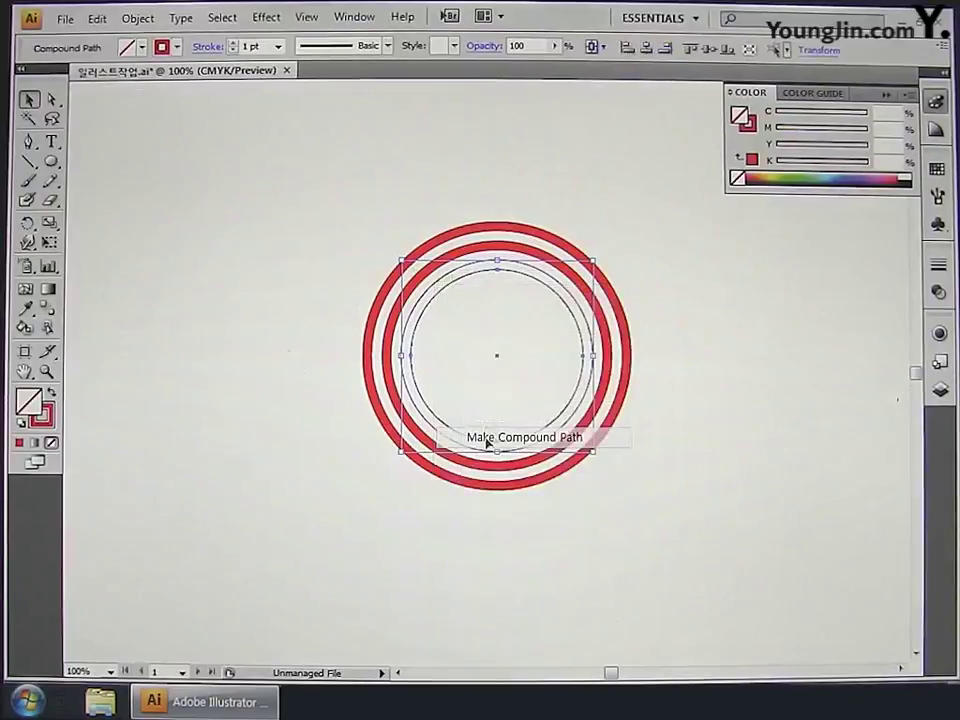
- Fill the innermost ring with pure red (C 0, M 99.4, Y 100, K 0) and remove its stroke
{"action": "double_click", "coordinate": [36, 406]}
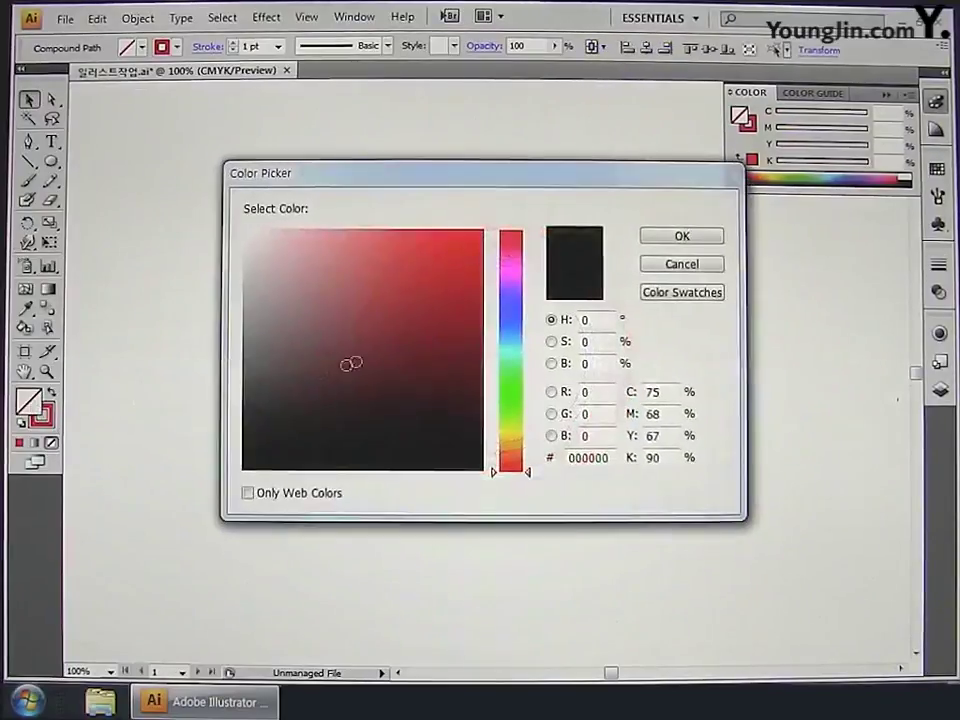
{"action": "left_click_drag", "start_coordinate": [349, 364], "coordinate": [497, 223]}
{"action": "left_click", "coordinate": [510, 234]}
{"action": "left_click", "coordinate": [656, 240]}
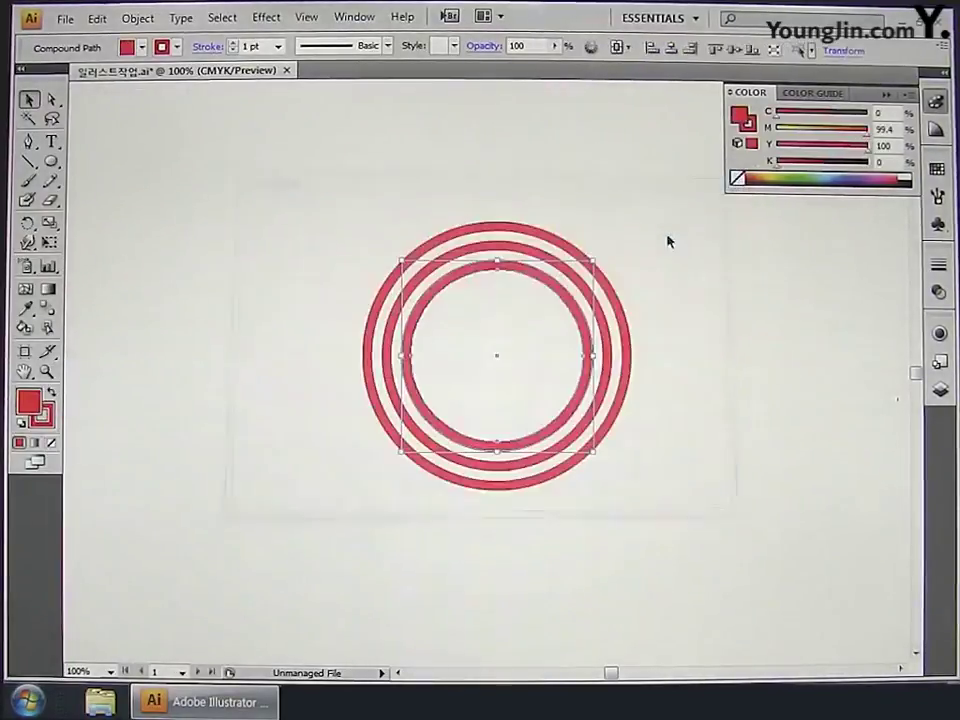
{"action": "left_click", "coordinate": [52, 443]}
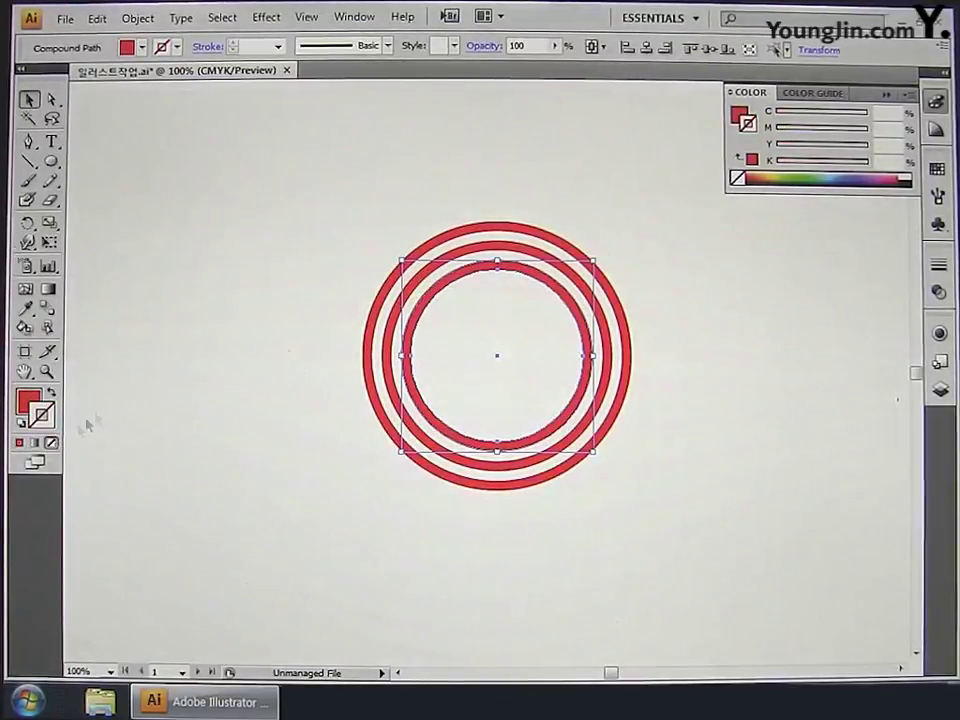
- Show the rulers and place a vertical and a horizontal guide crossing at the rings' centre
{"action": "left_click", "coordinate": [308, 18]}
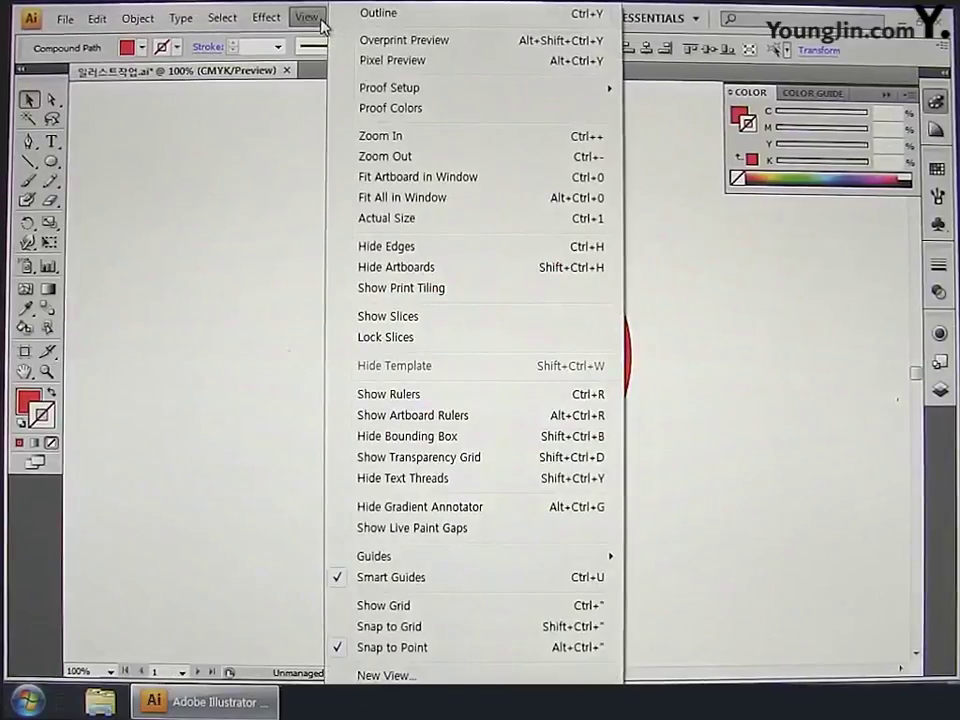
{"action": "left_click", "coordinate": [372, 398]}
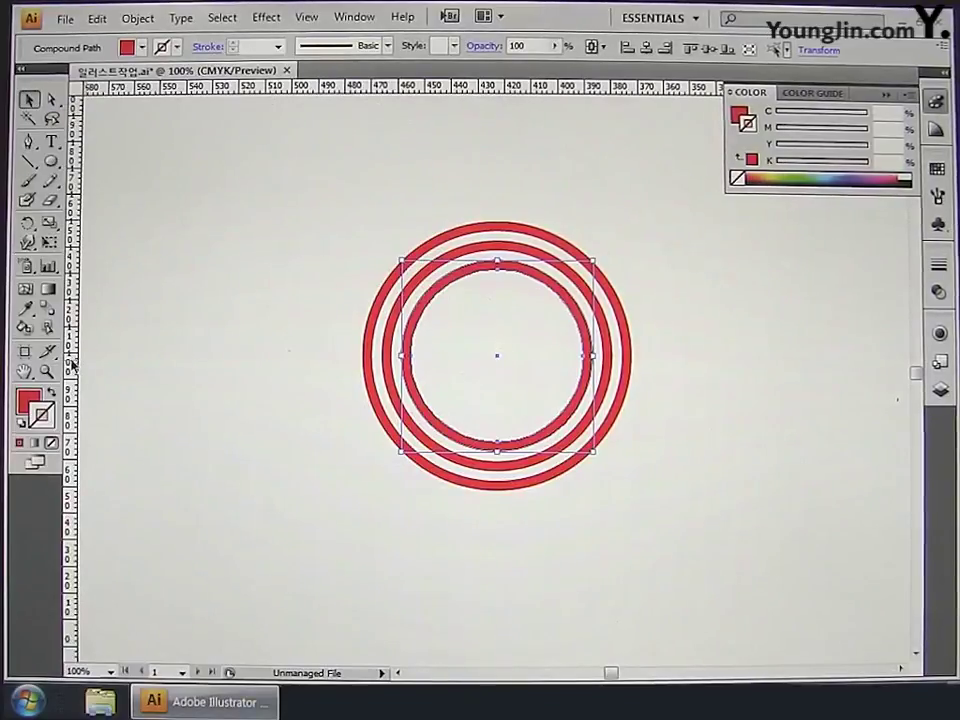
{"action": "left_click_drag", "start_coordinate": [72, 367], "coordinate": [498, 272]}
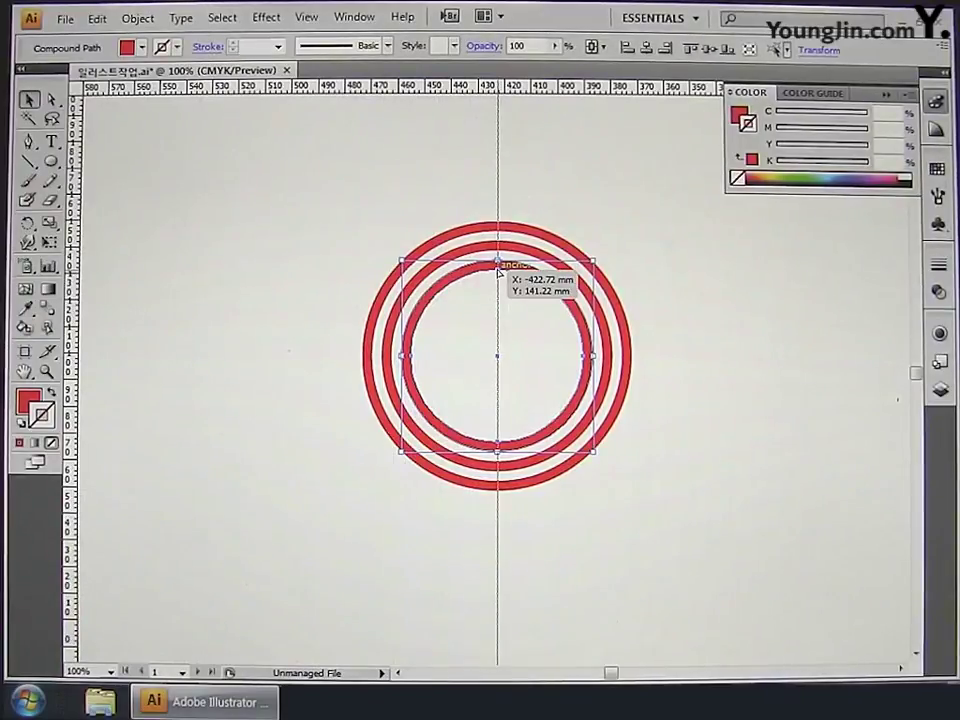
{"action": "left_click_drag", "start_coordinate": [498, 272], "coordinate": [497, 271]}
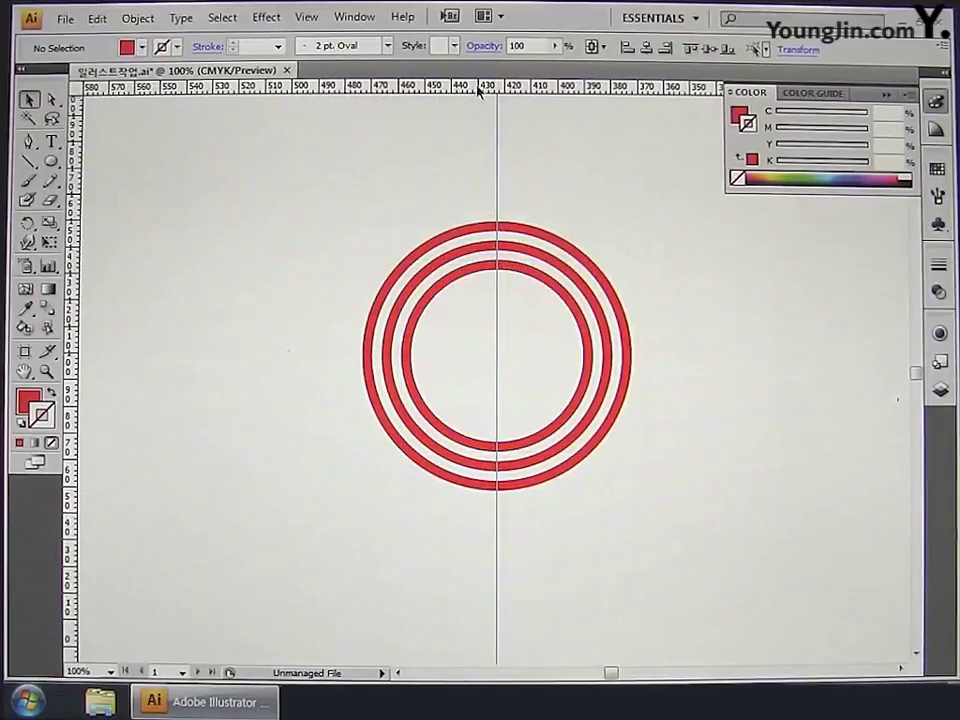
{"action": "left_click_drag", "start_coordinate": [478, 89], "coordinate": [410, 360]}
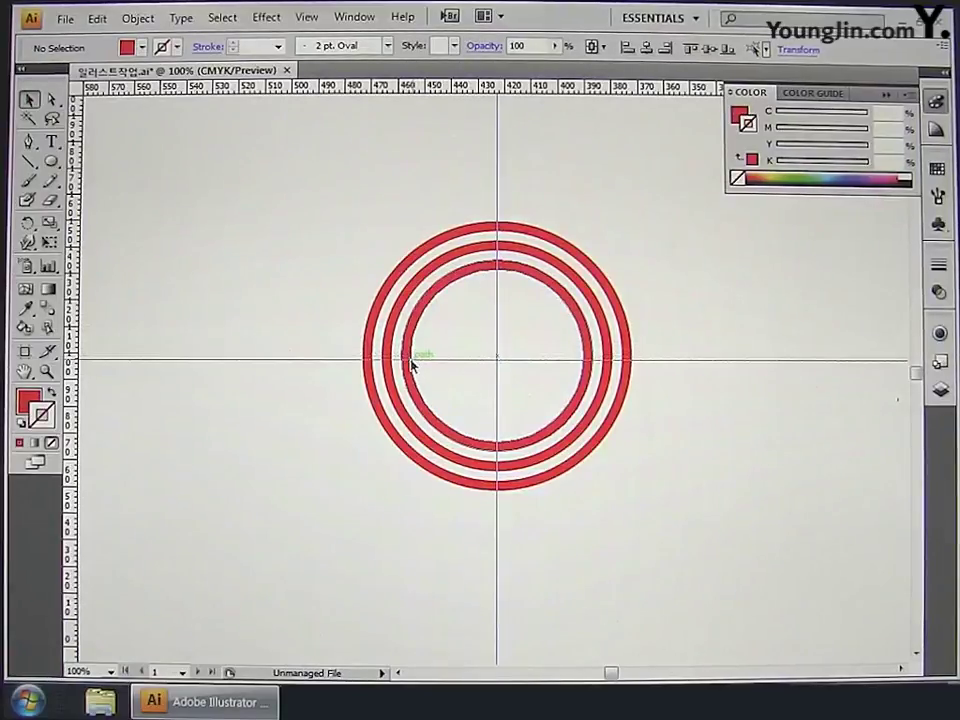
{"action": "left_click_drag", "start_coordinate": [410, 362], "coordinate": [411, 358]}
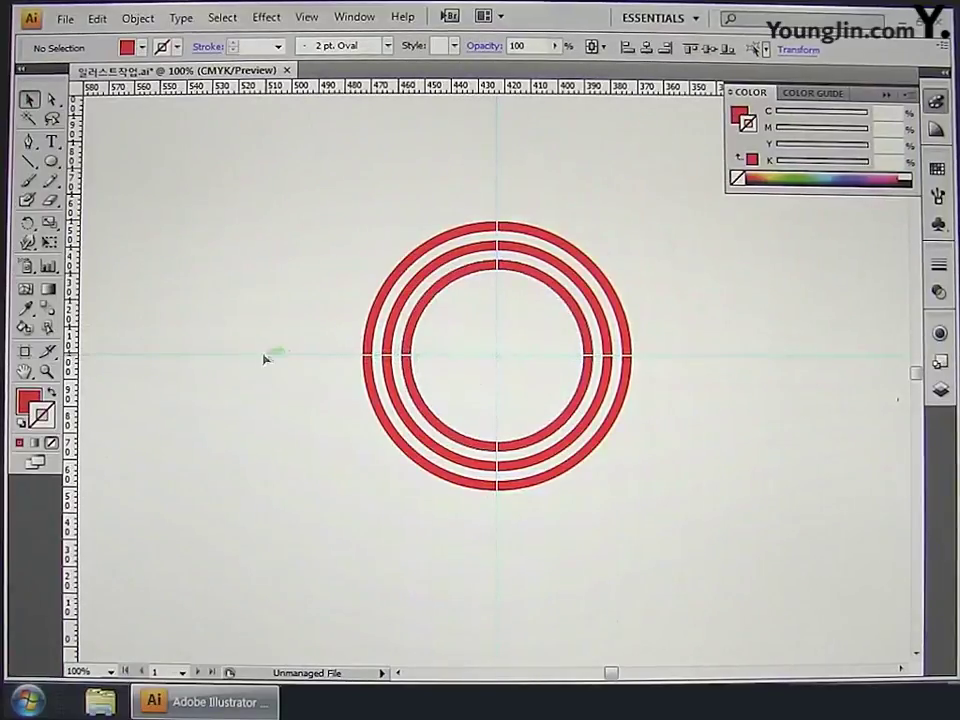
- Select the horizontal and vertical guides and lock them in place
{"action": "left_click", "coordinate": [640, 356]}
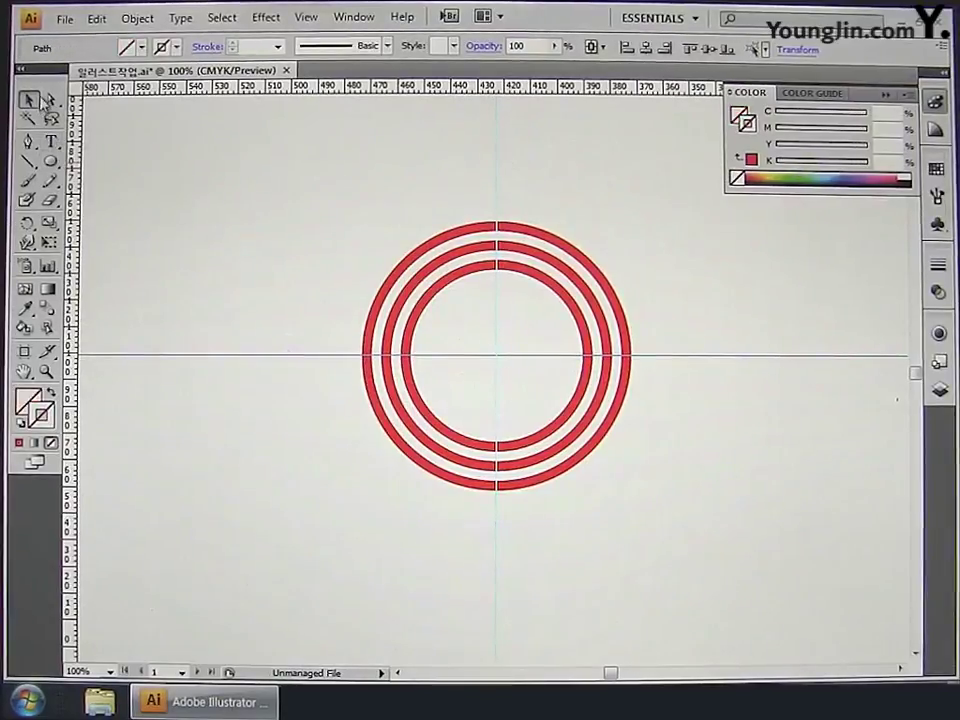
{"action": "left_click", "coordinate": [265, 314]}
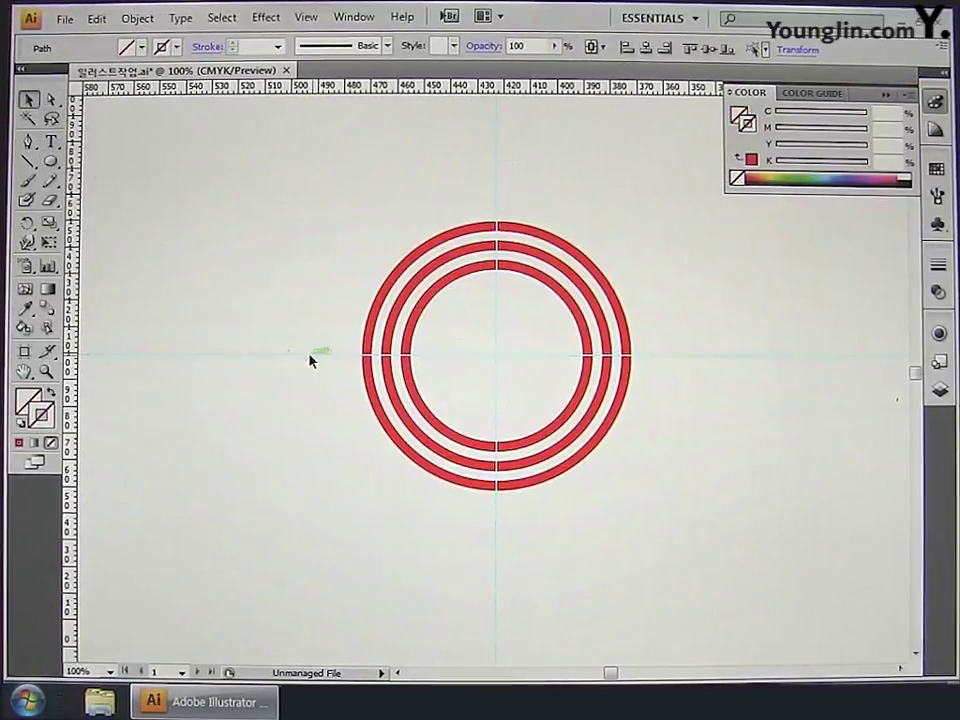
{"action": "left_click", "coordinate": [321, 355]}
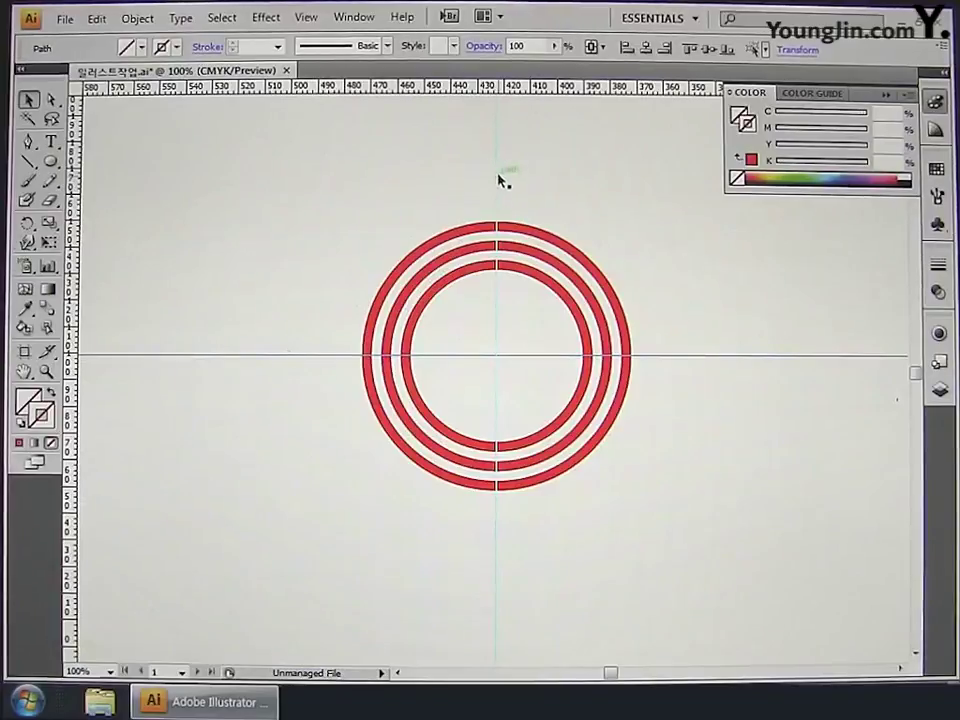
{"action": "left_click", "coordinate": [497, 181], "text": "shift"}
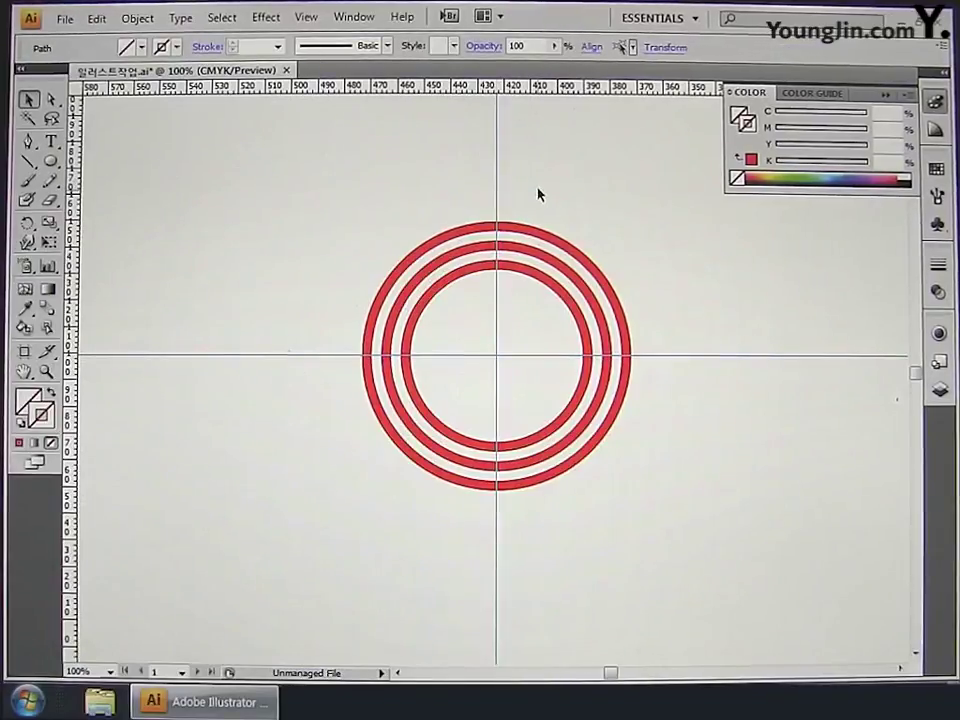
{"action": "left_click", "coordinate": [537, 205]}
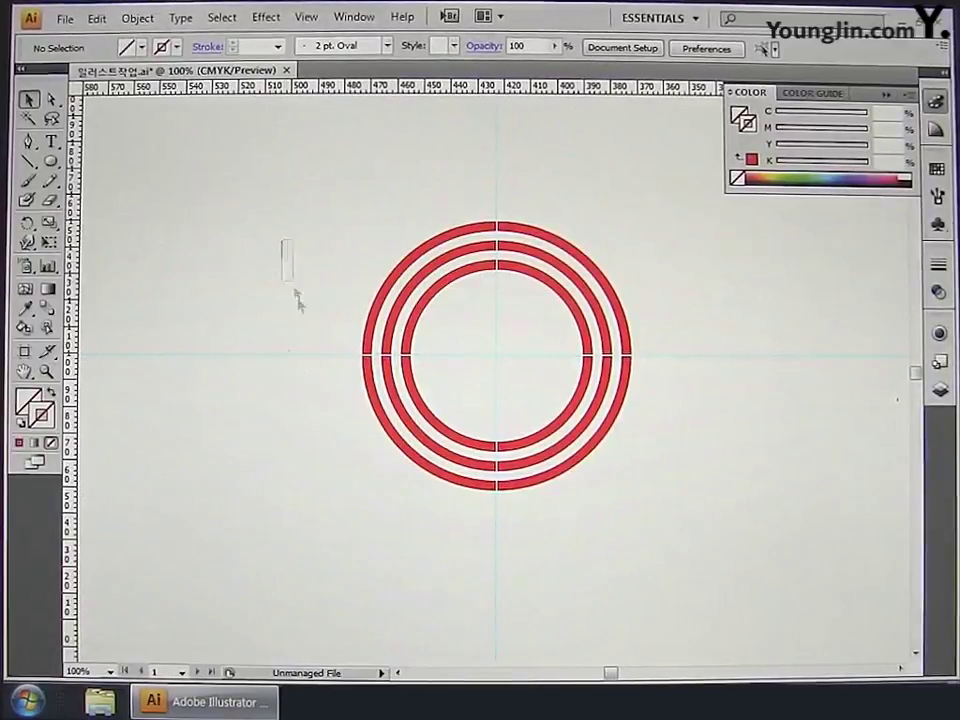
{"action": "left_click_drag", "start_coordinate": [304, 306], "coordinate": [330, 420]}
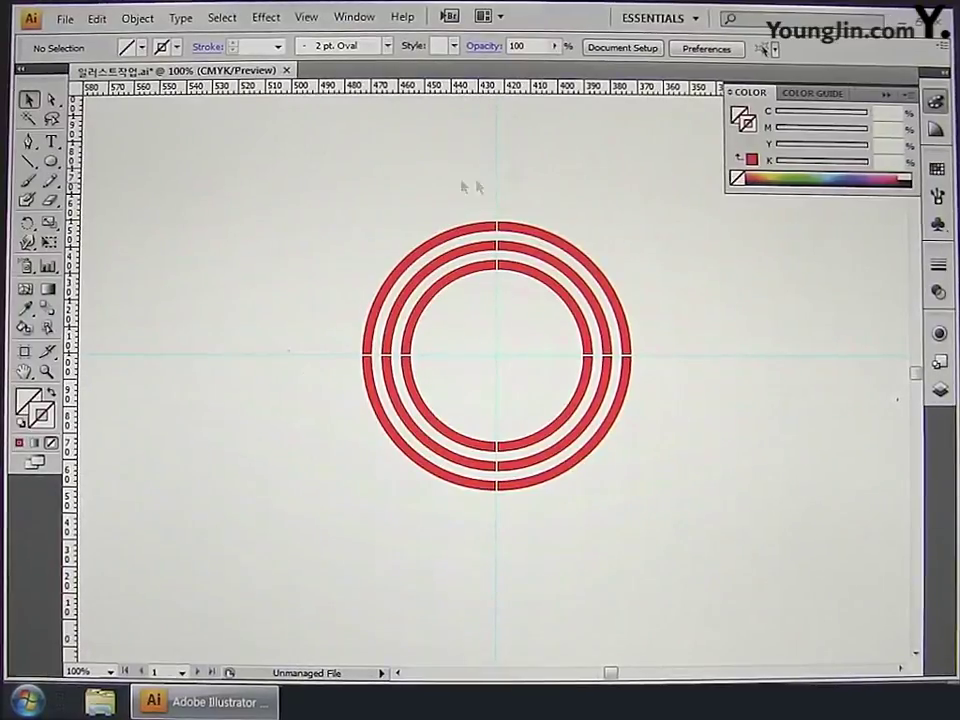
- Draw a vertical line from the guides' intersection down past the rings, stroked in pure red (C 0, M 99.4, Y 100, K 0)
{"action": "left_click", "coordinate": [29, 161]}
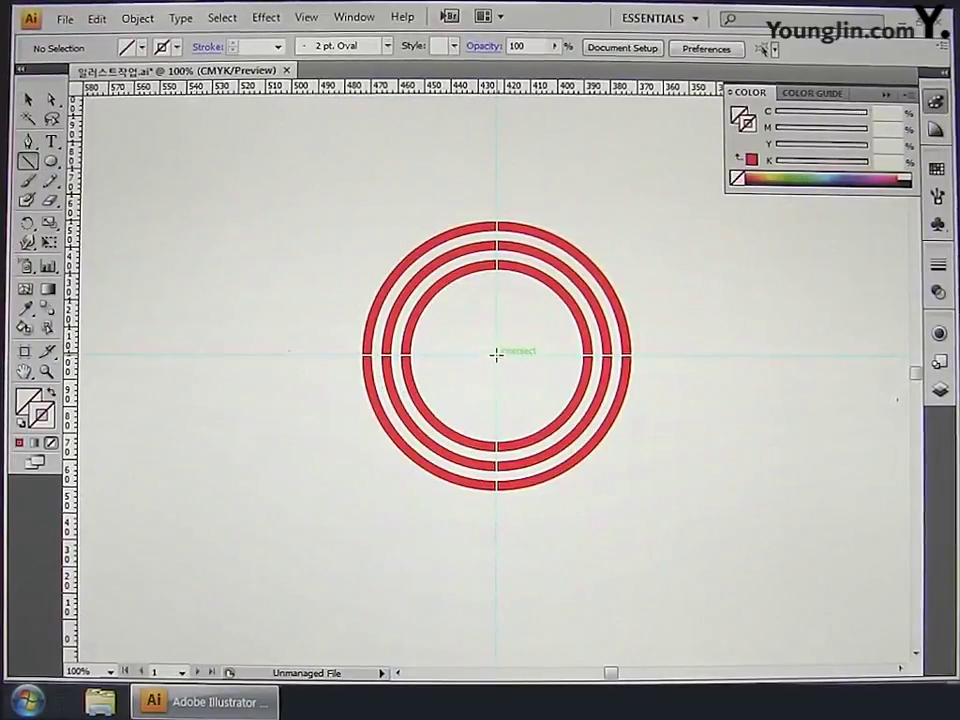
{"action": "left_click_drag", "start_coordinate": [496, 354], "coordinate": [497, 535]}
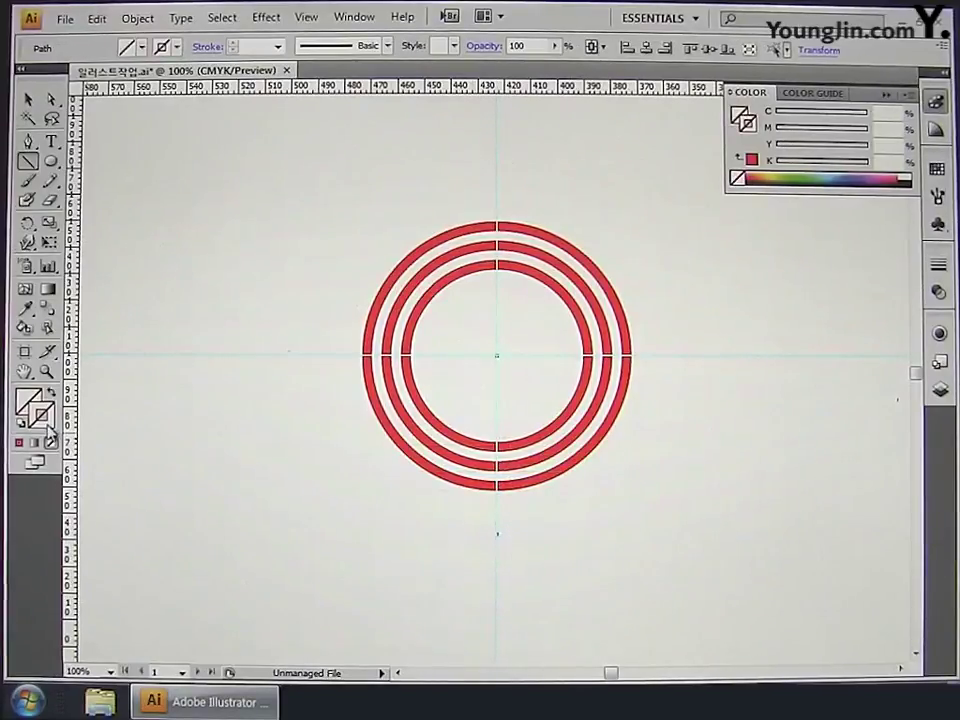
{"action": "double_click", "coordinate": [38, 408]}
{"action": "left_click_drag", "start_coordinate": [418, 311], "coordinate": [529, 228]}
{"action": "left_click", "coordinate": [669, 241]}
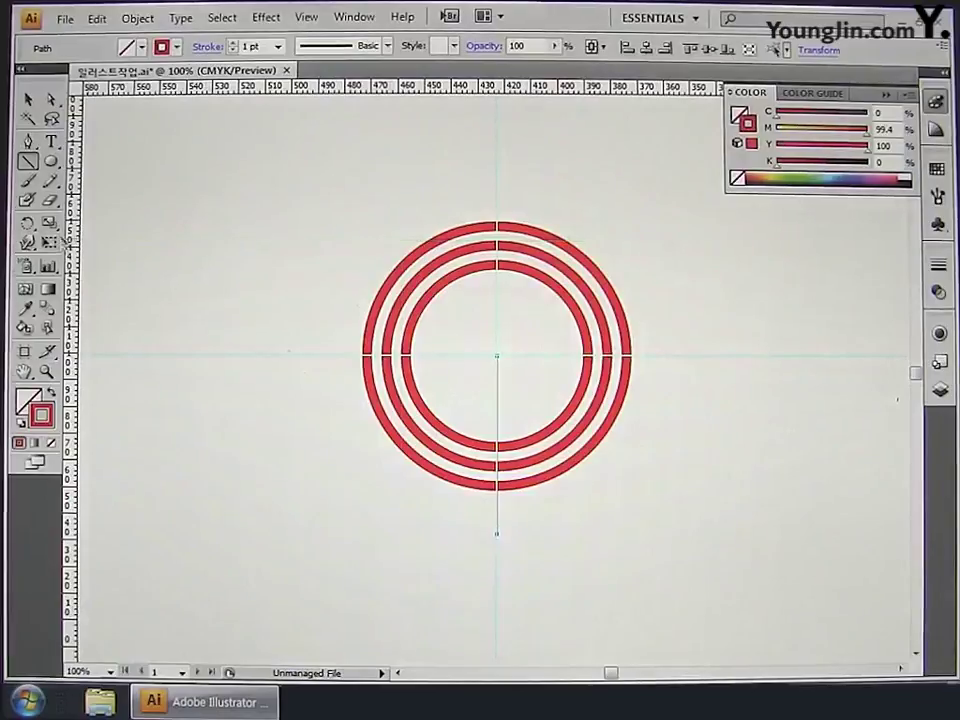
- Rotate the red line 15° about the rings' centre
{"action": "left_click", "coordinate": [30, 228]}
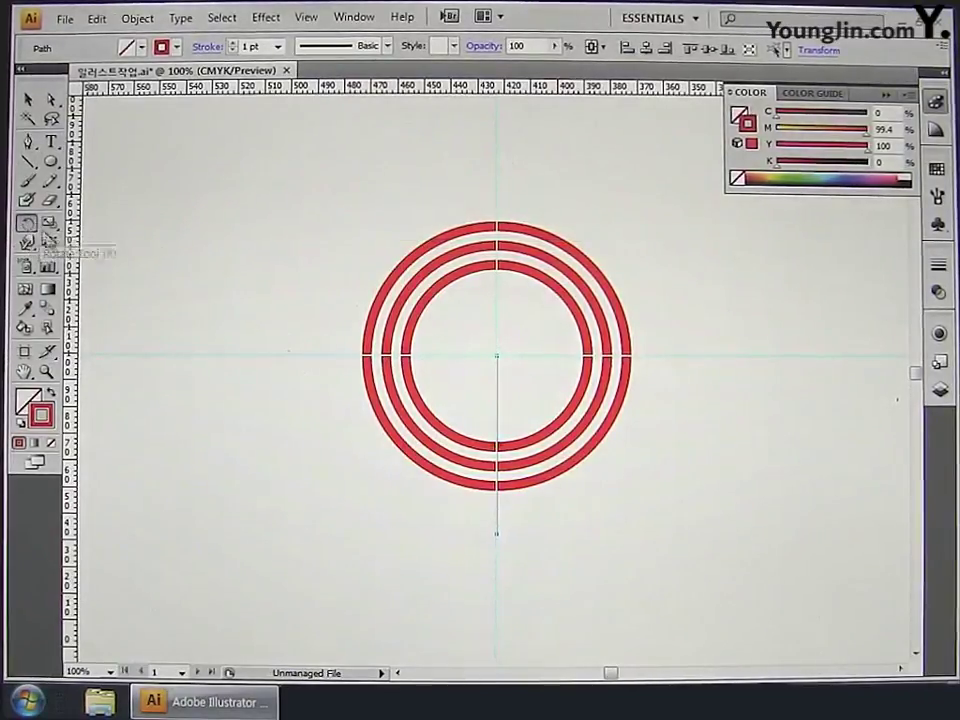
{"action": "left_click", "coordinate": [497, 354], "text": "alt"}
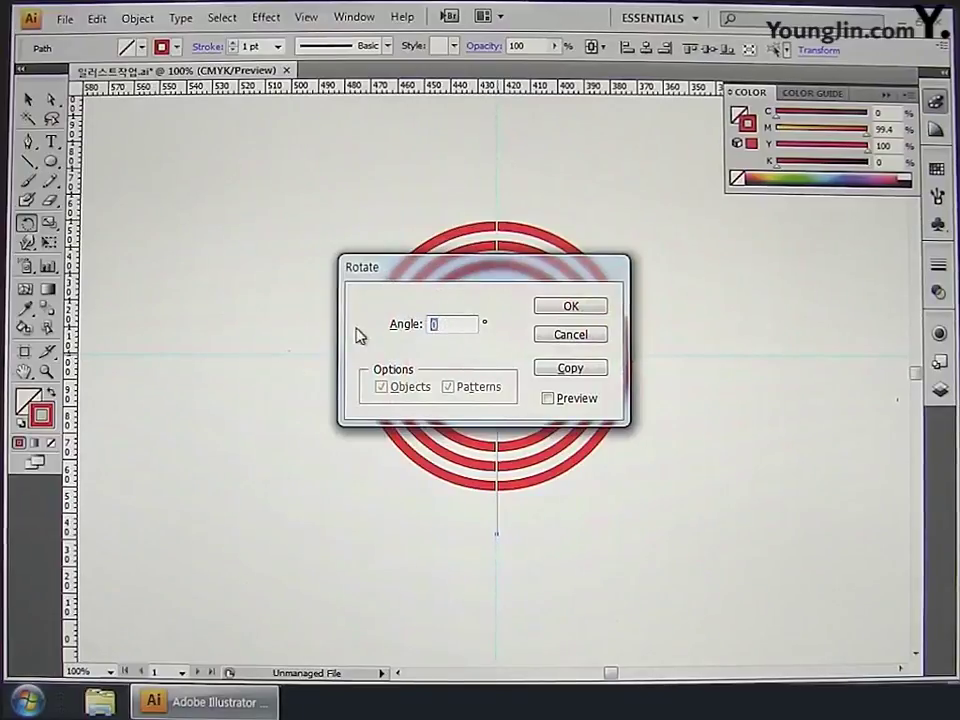
{"action": "type", "text": "15"}
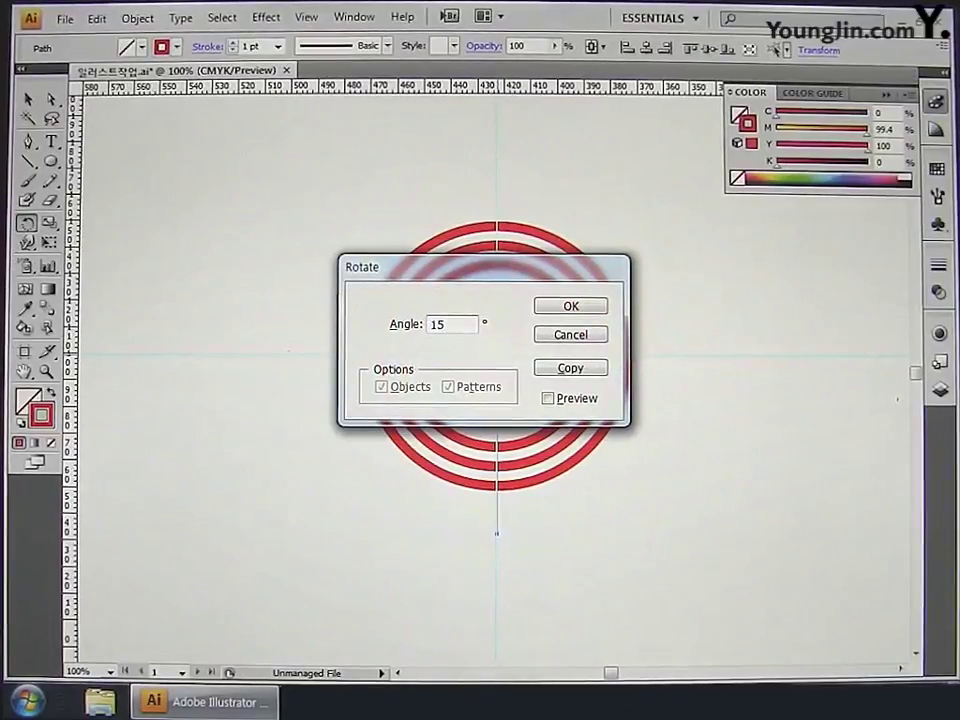
{"action": "left_click", "coordinate": [566, 308]}
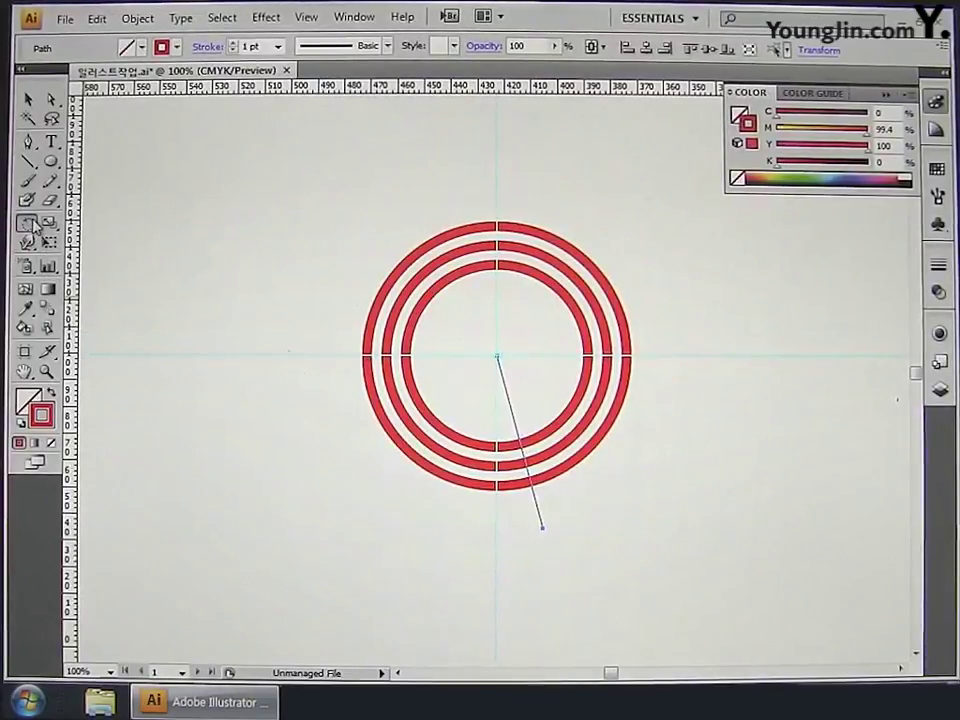
- Reflect a copy of the slanted line across the vertical axis through the rings' centre
{"action": "left_click_drag", "start_coordinate": [27, 222], "coordinate": [78, 232]}
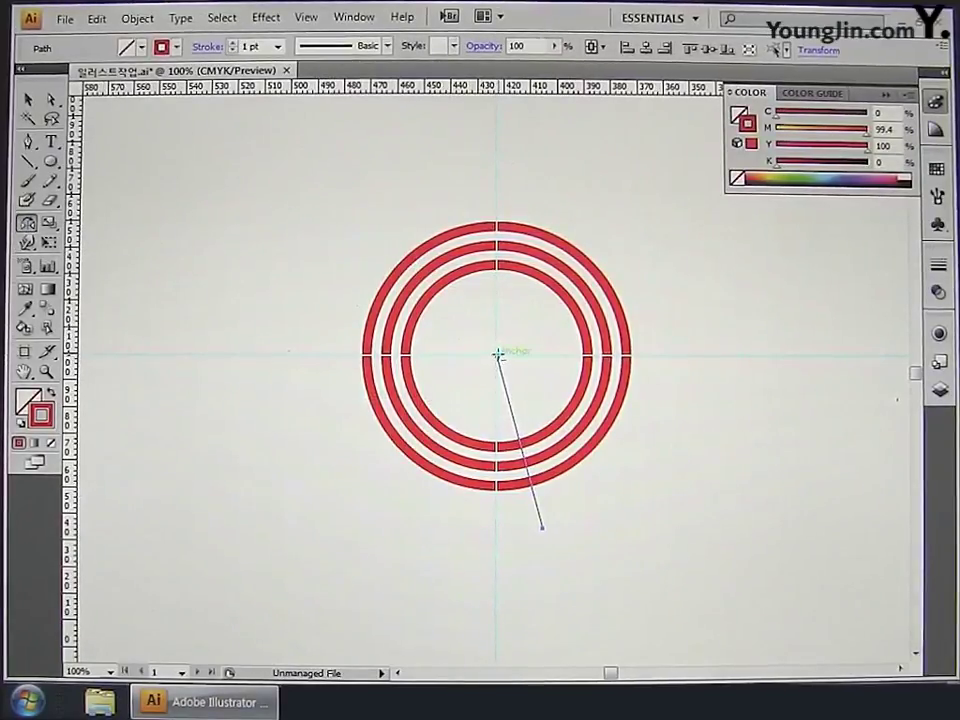
{"action": "left_click", "coordinate": [498, 354], "text": "alt"}
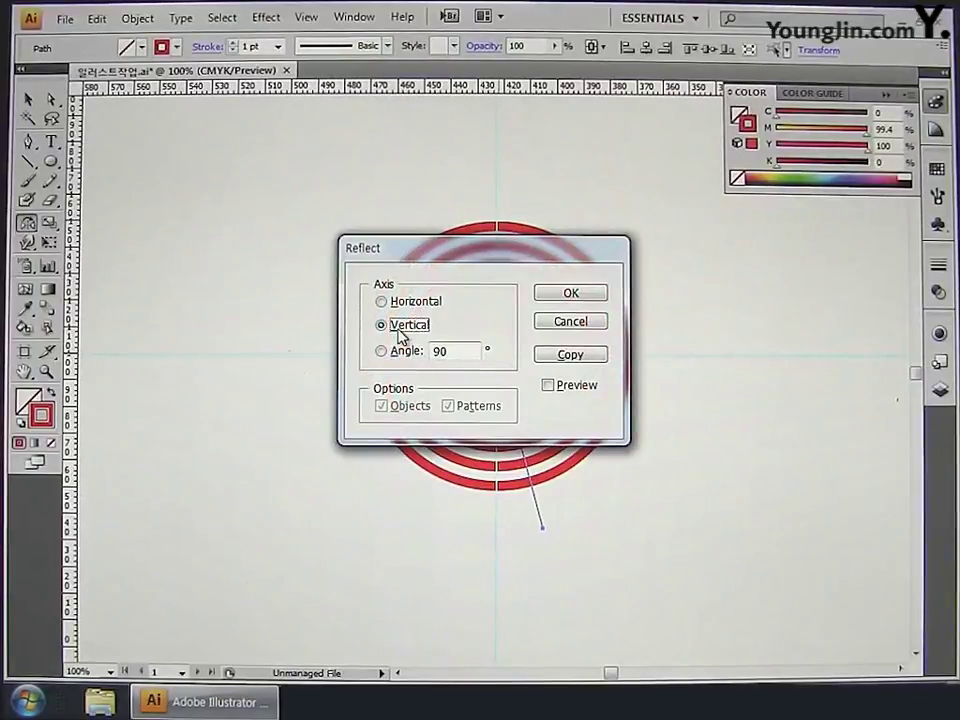
{"action": "left_click", "coordinate": [569, 357]}
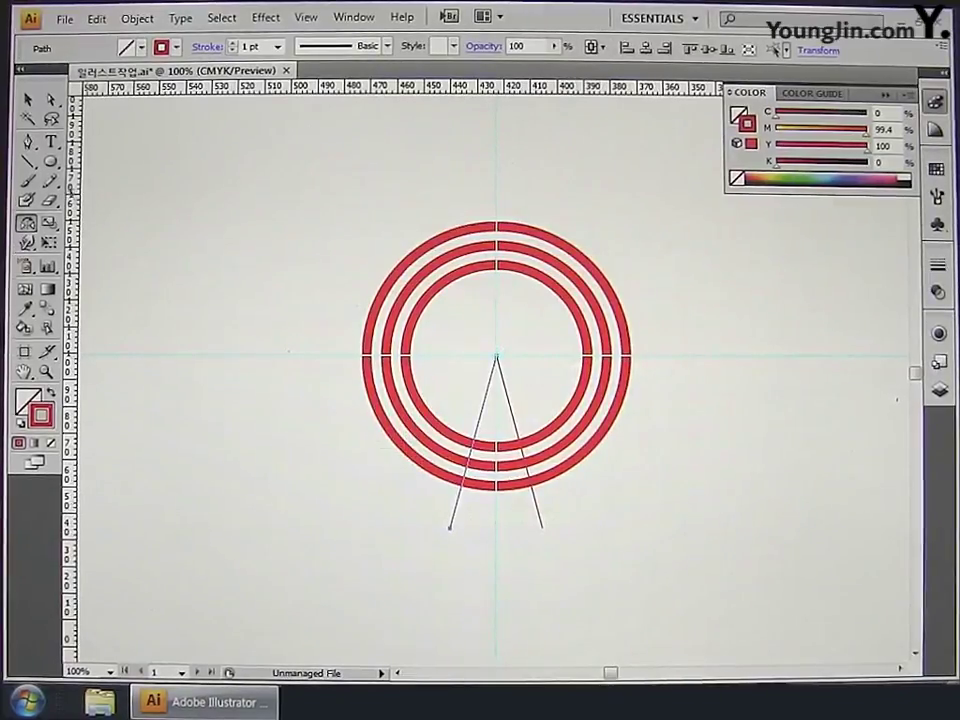
- Select the rings together with both slanted lines and split them with the Pathfinder's Divide operation
{"action": "left_click", "coordinate": [28, 100]}
{"action": "left_click_drag", "start_coordinate": [295, 184], "coordinate": [728, 603]}
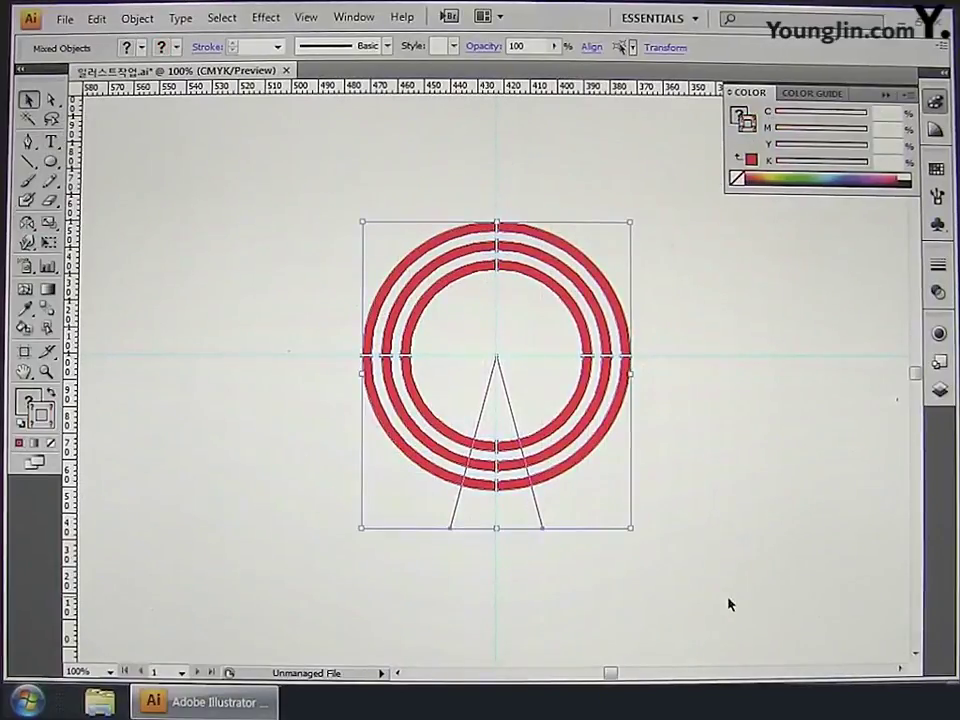
{"action": "left_click", "coordinate": [354, 18]}
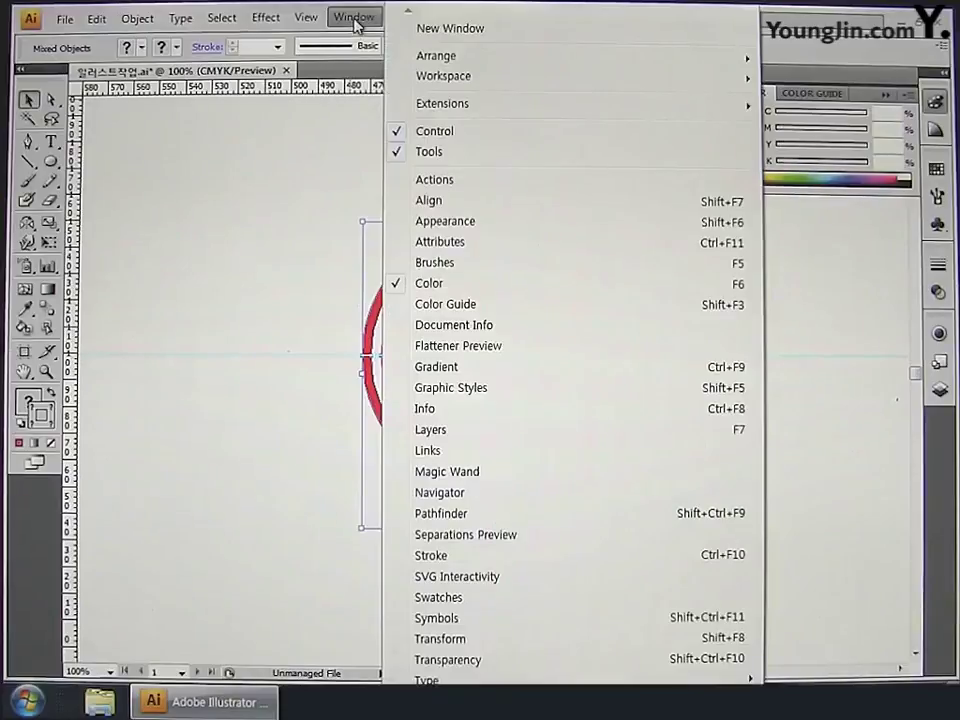
{"action": "left_click", "coordinate": [440, 515]}
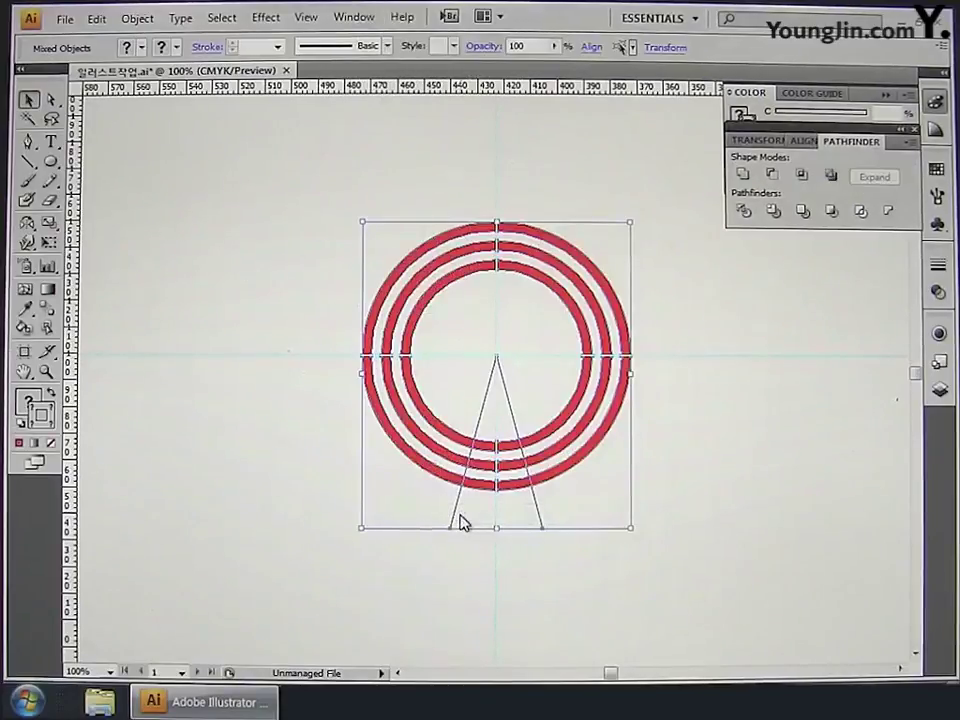
{"action": "left_click", "coordinate": [744, 212]}
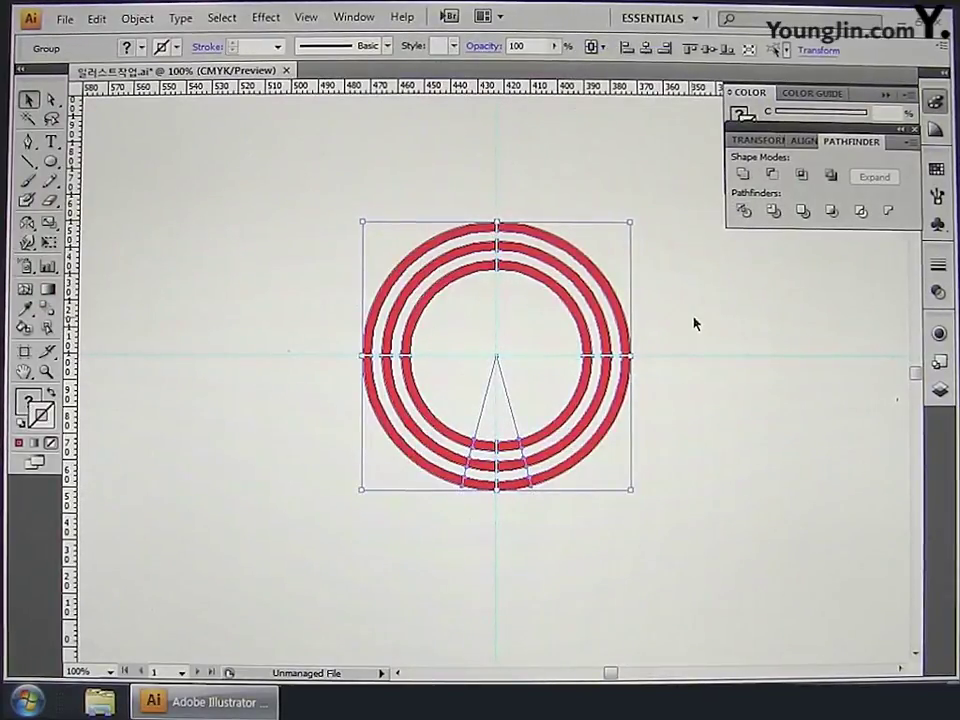
- Delete all ring pieces outside the two slanted lines, keeping only the three stacked arc segments below the centre
{"action": "left_click", "coordinate": [52, 101]}
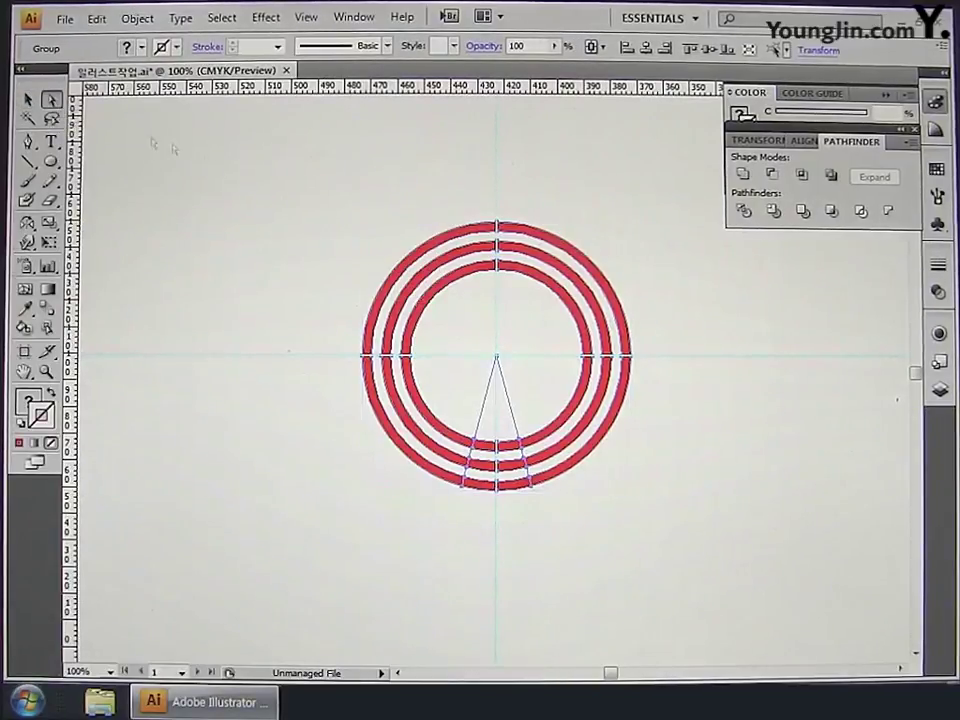
{"action": "left_click", "coordinate": [401, 213]}
{"action": "left_click_drag", "start_coordinate": [366, 175], "coordinate": [670, 387]}
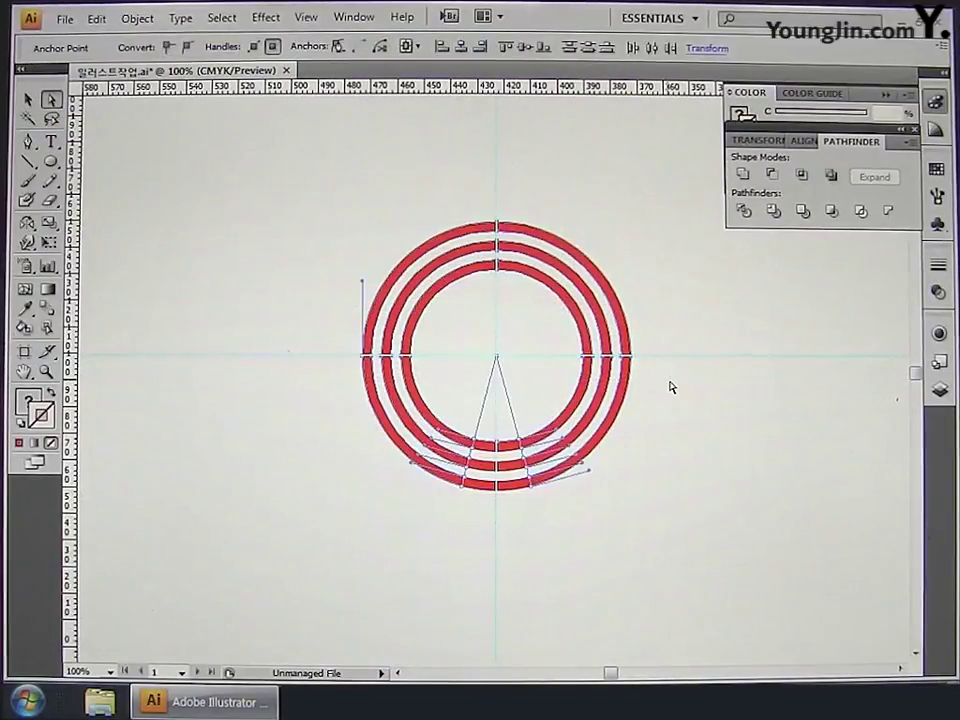
{"action": "key", "text": "Delete"}
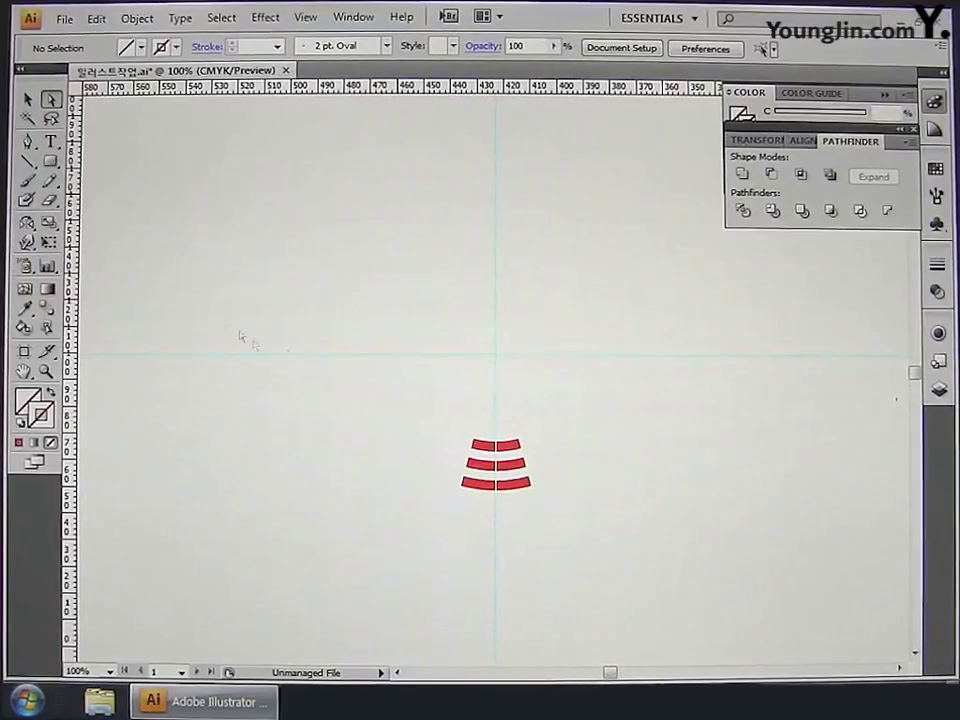
- Draw a 3.6 × 30 mm rectangle centred on the intersection of the guides
{"action": "left_click", "coordinate": [50, 162]}
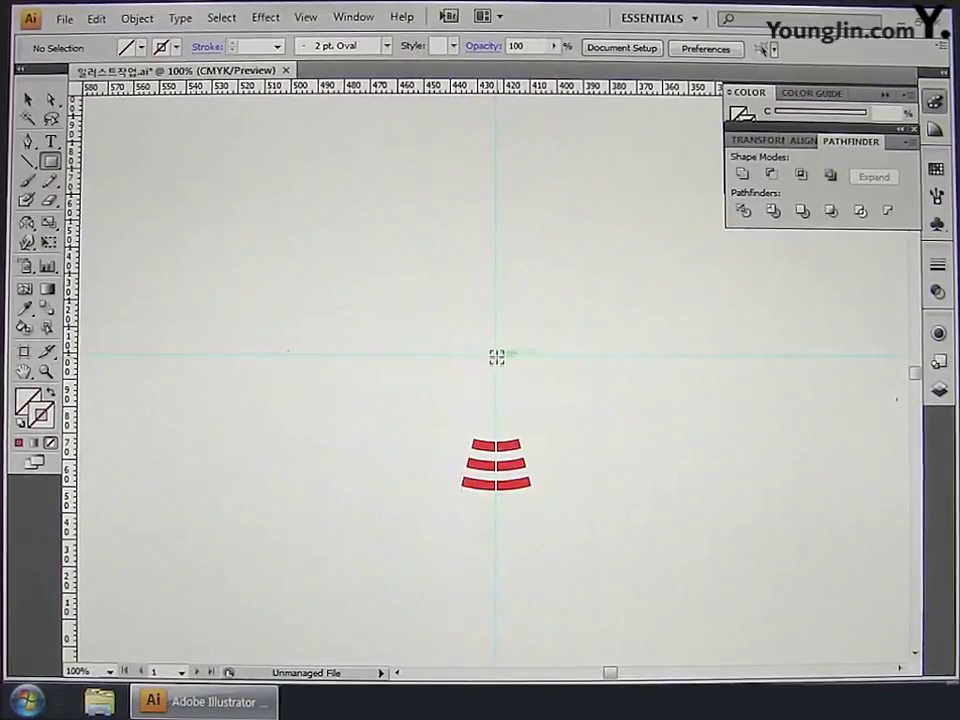
{"action": "left_click", "coordinate": [497, 354]}
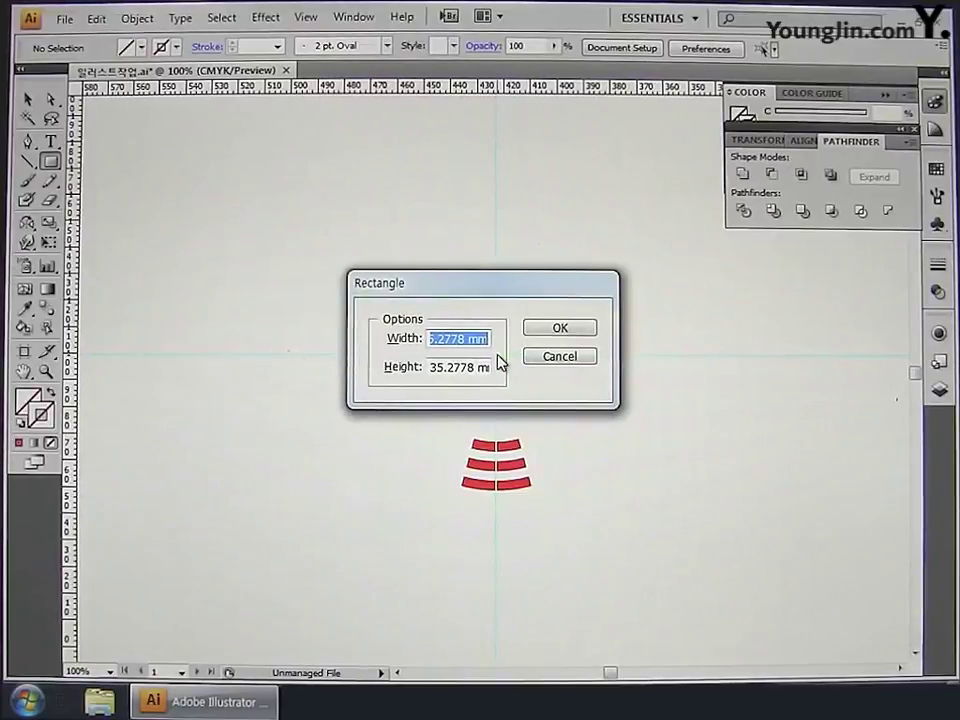
{"action": "type", "text": "3.6"}
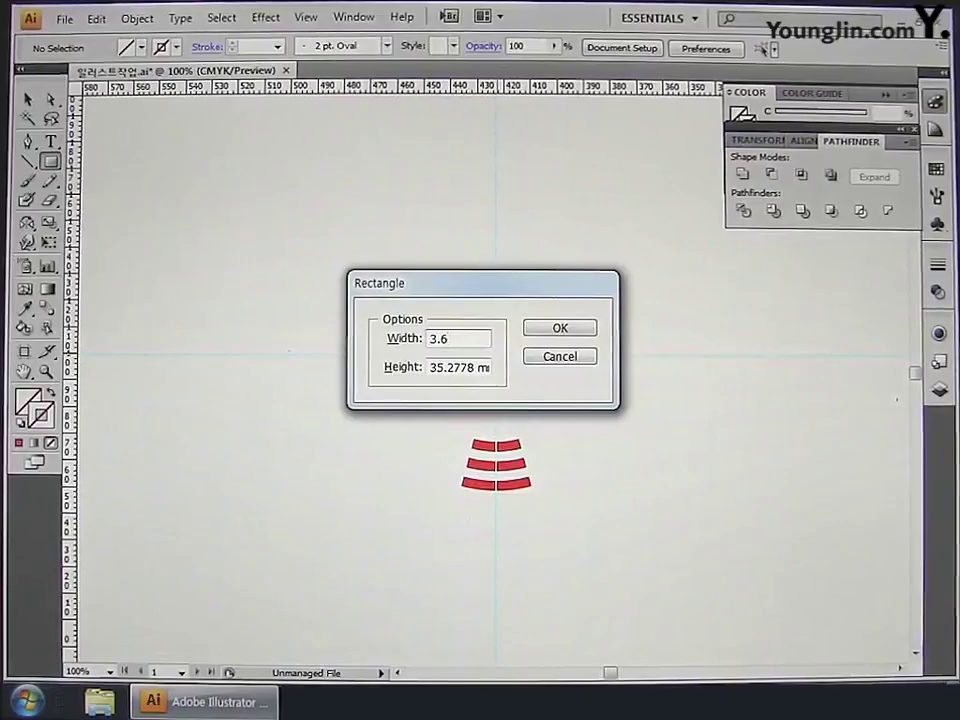
{"action": "key", "text": "Tab"}
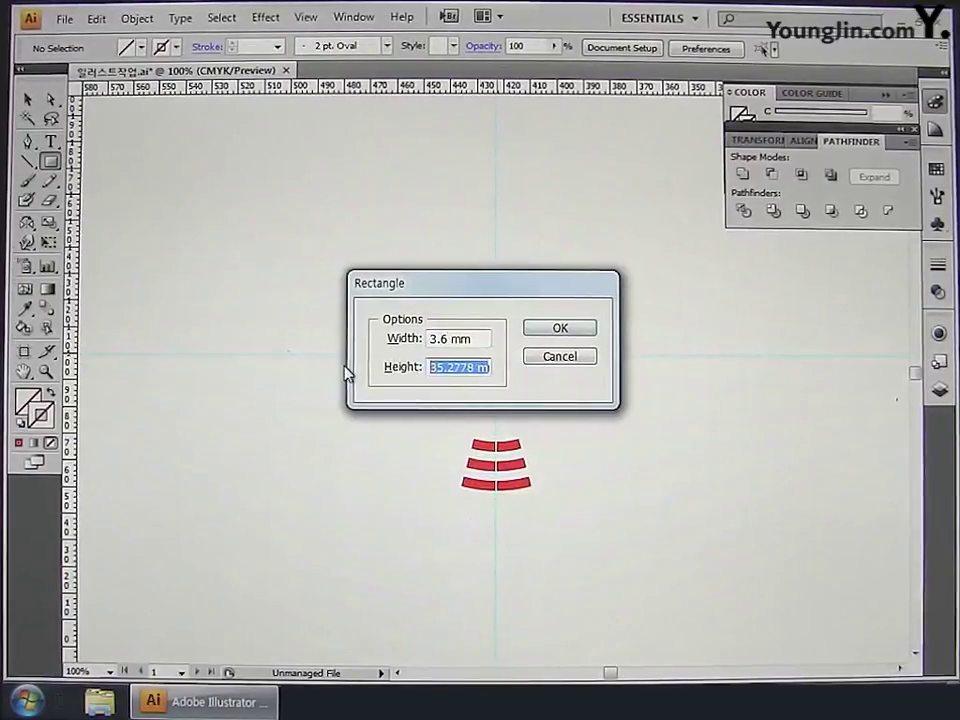
{"action": "key", "text": "BackSpace"}
{"action": "type", "text": "30"}
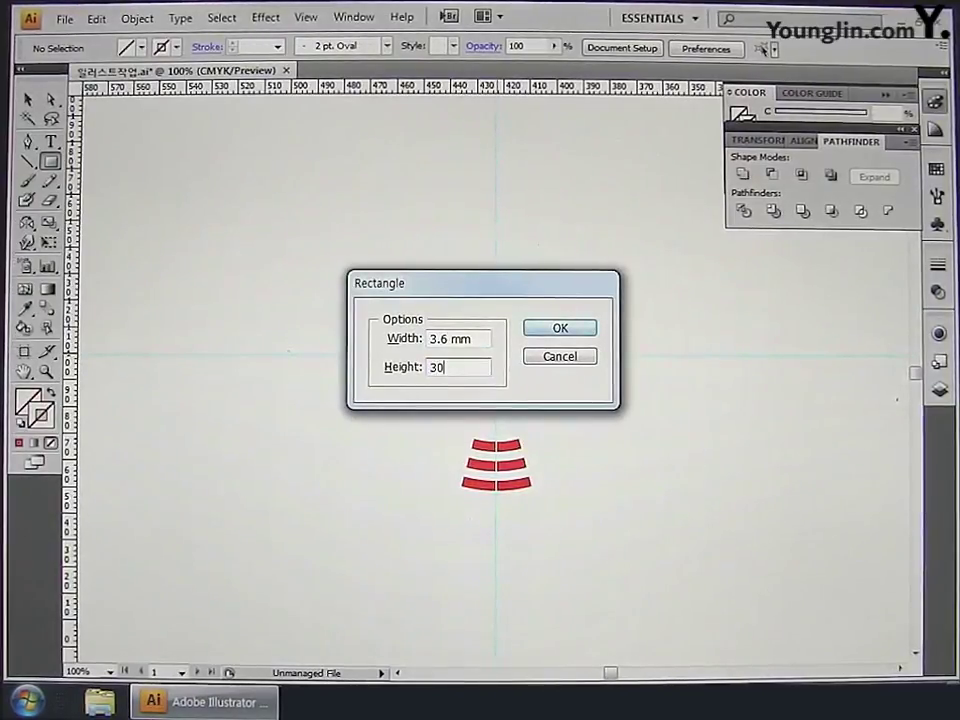
{"action": "left_click", "coordinate": [560, 329]}
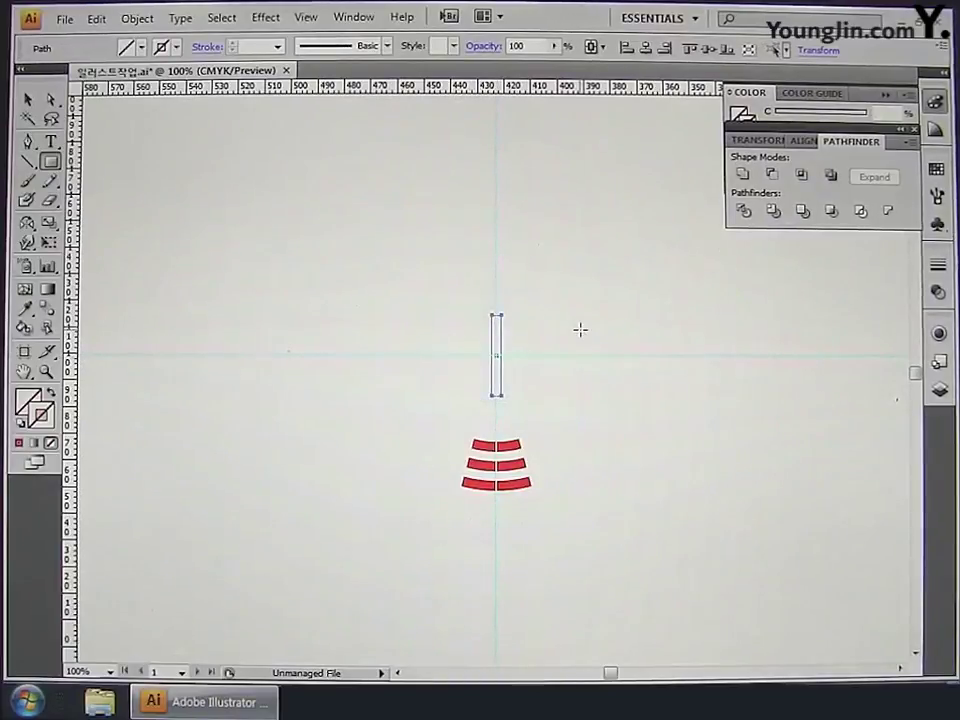
- Fill the rectangle with red and move it straight down along the vertical guide to cross all three arc segments
{"action": "double_click", "coordinate": [30, 404]}
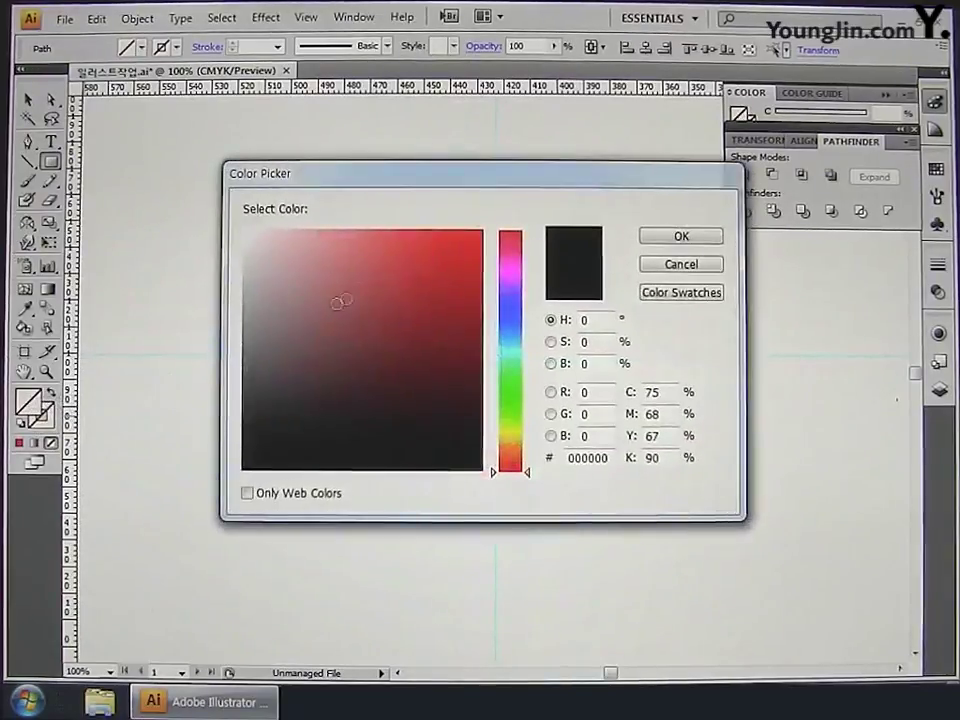
{"action": "left_click_drag", "start_coordinate": [340, 300], "coordinate": [495, 212]}
{"action": "left_click_drag", "start_coordinate": [514, 259], "coordinate": [512, 230]}
{"action": "left_click", "coordinate": [670, 241]}
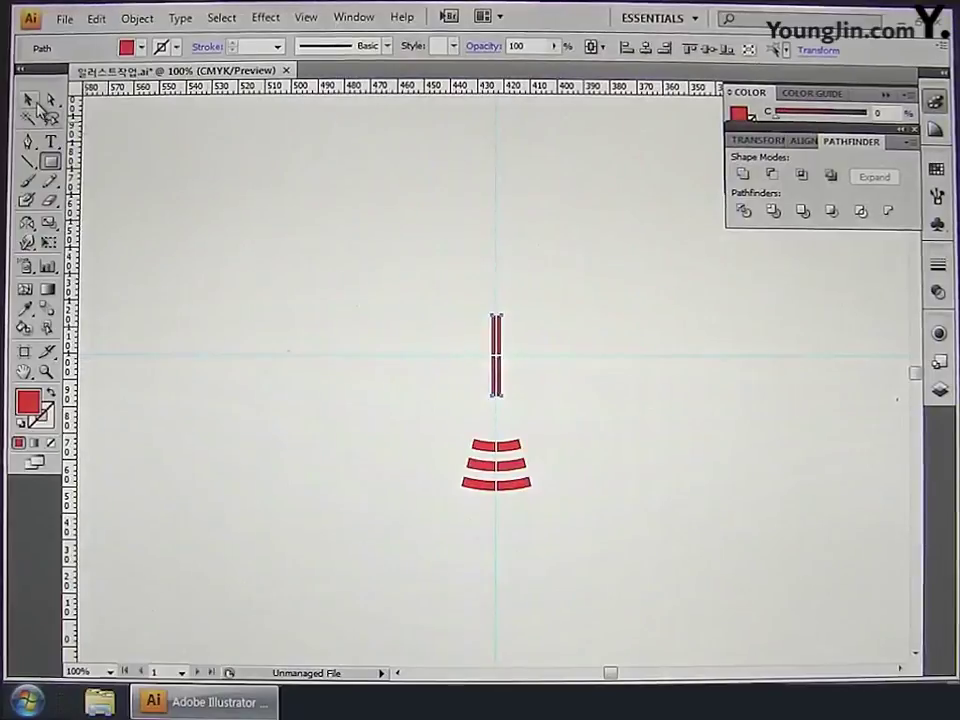
{"action": "left_click", "coordinate": [29, 101]}
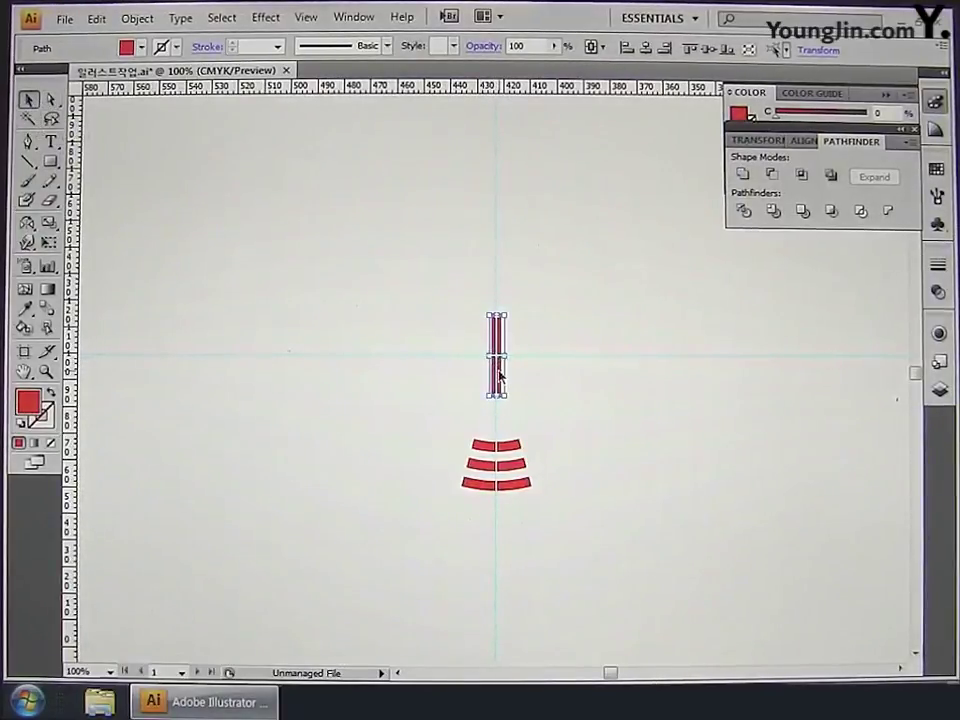
{"action": "left_click_drag", "start_coordinate": [499, 373], "coordinate": [497, 490]}
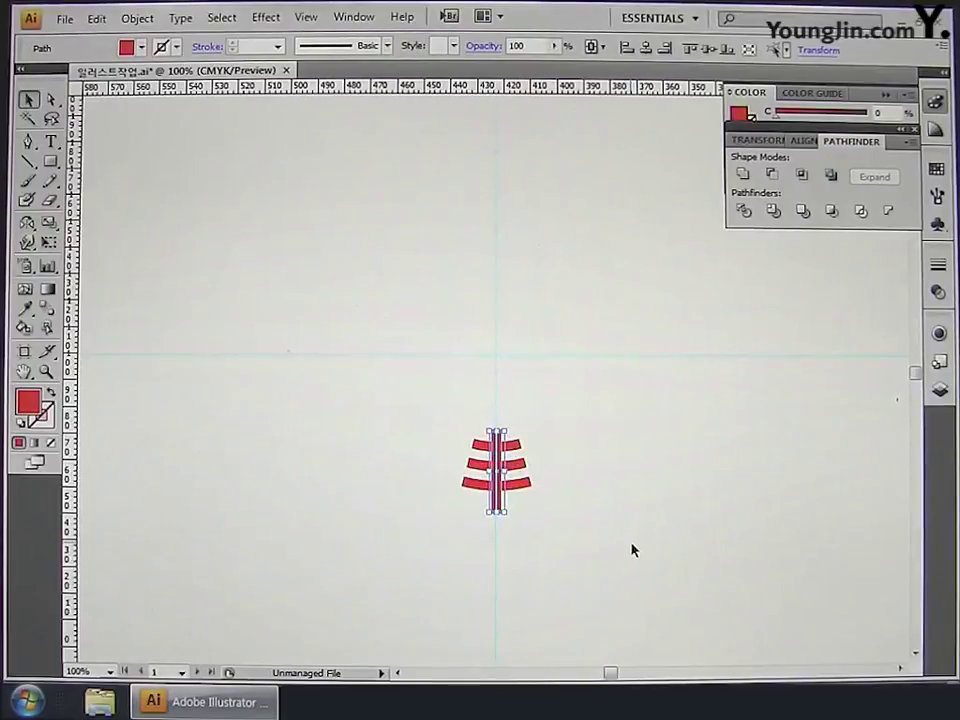
- Select the arc segments with the rectangle and make a copy rotated 45° about the intersection of the guides
{"action": "left_click_drag", "start_coordinate": [632, 550], "coordinate": [426, 407]}
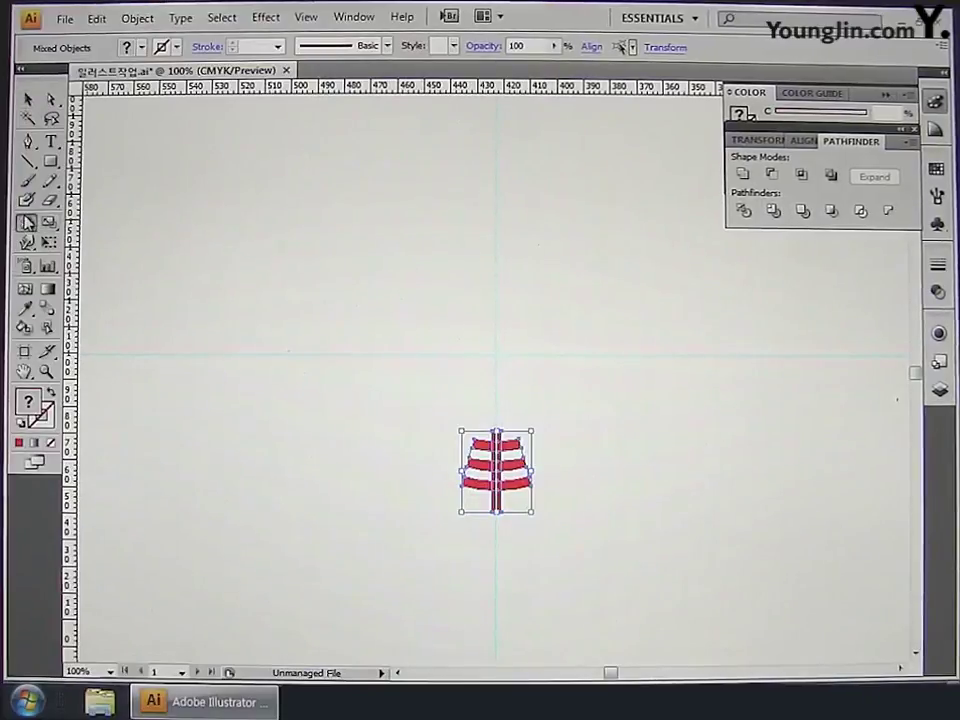
{"action": "left_click_drag", "start_coordinate": [27, 222], "coordinate": [80, 230]}
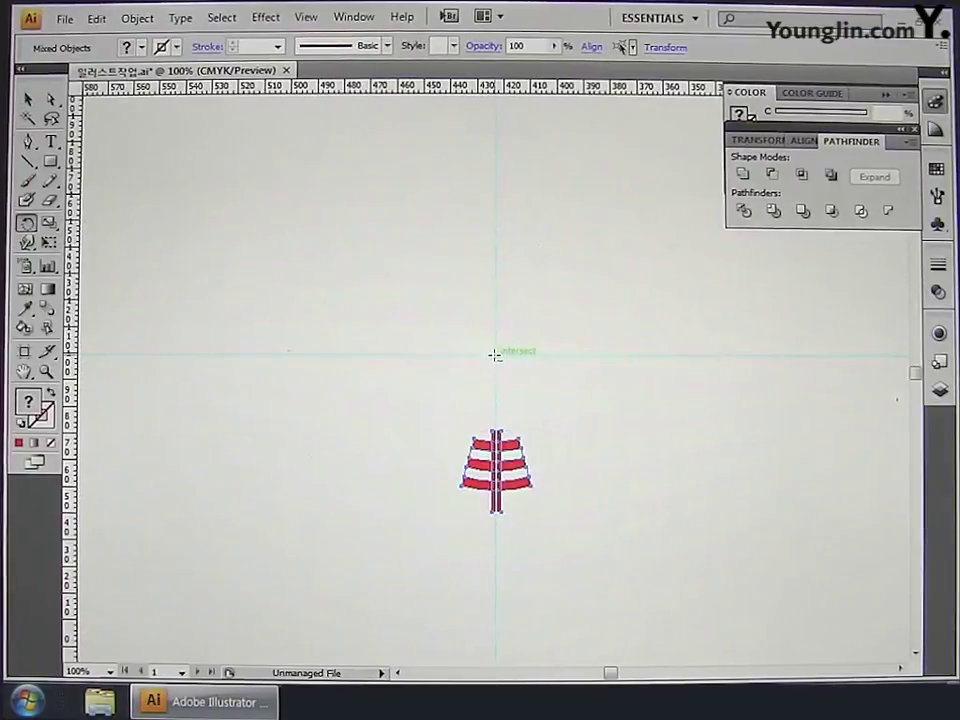
{"action": "left_click", "coordinate": [497, 354], "text": "alt"}
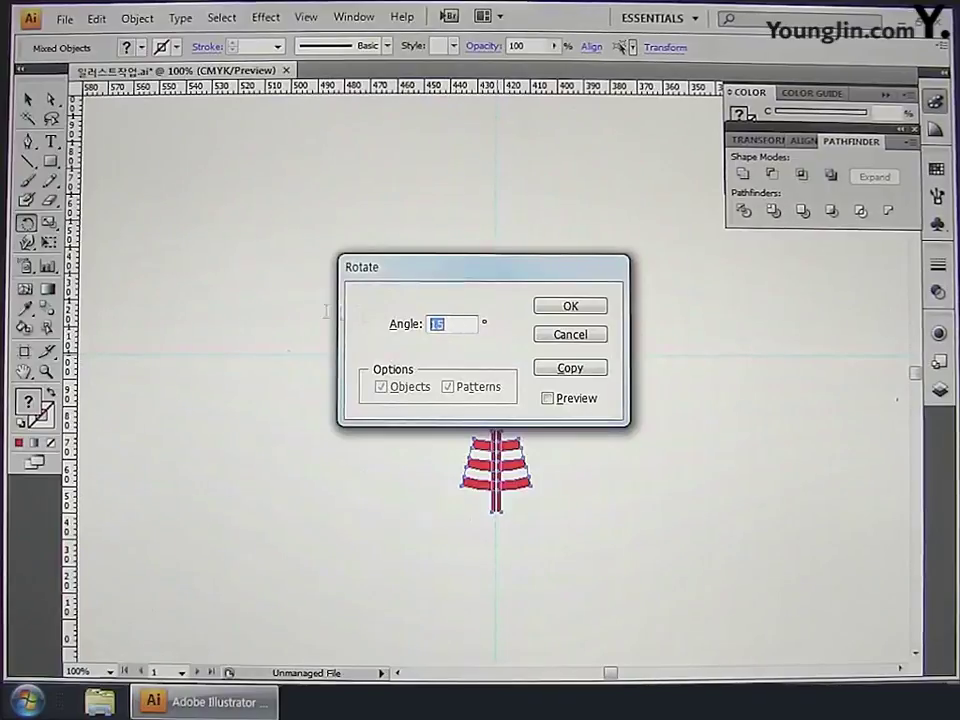
{"action": "type", "text": "45"}
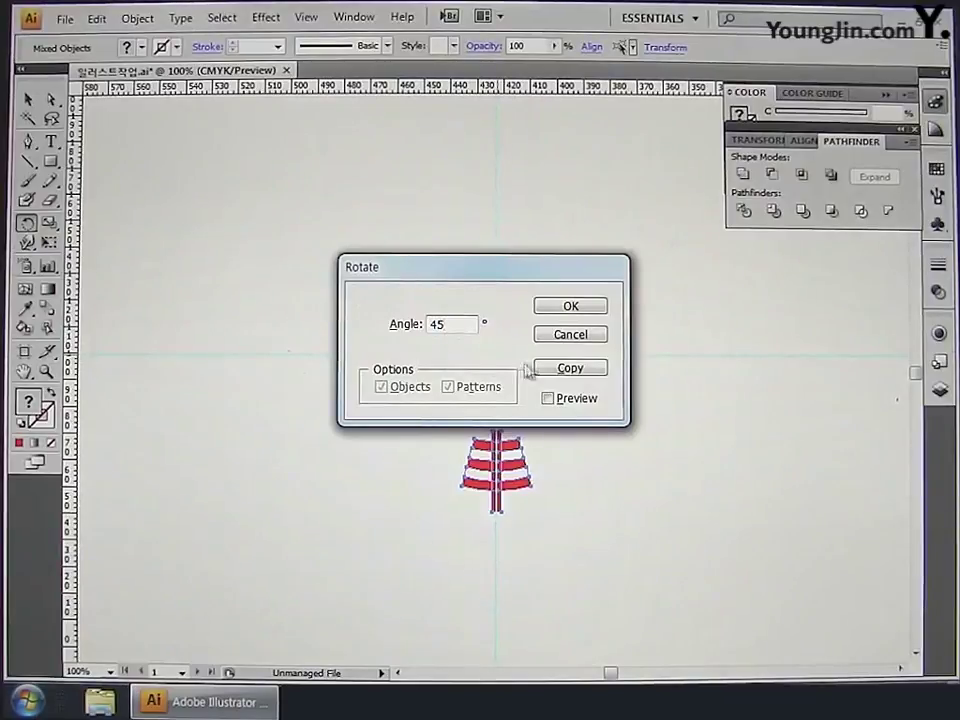
{"action": "left_click", "coordinate": [557, 372]}
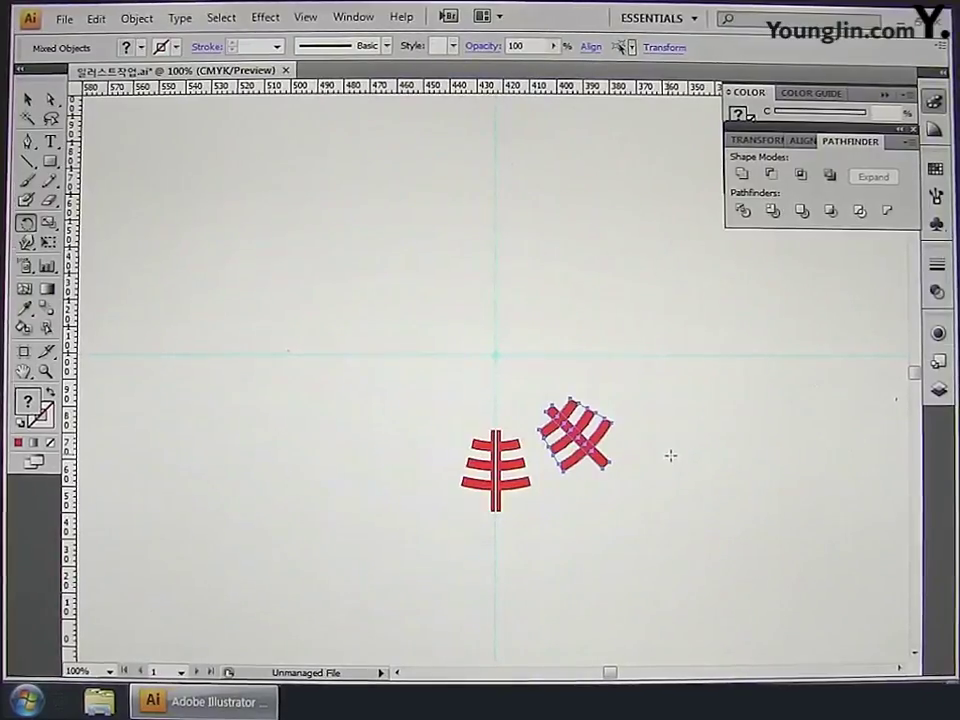
- Repeat the rotated copy six more times to complete a ring of eight arc groups
{"action": "key", "text": "v"}
{"action": "key", "text": "ctrl+d"}
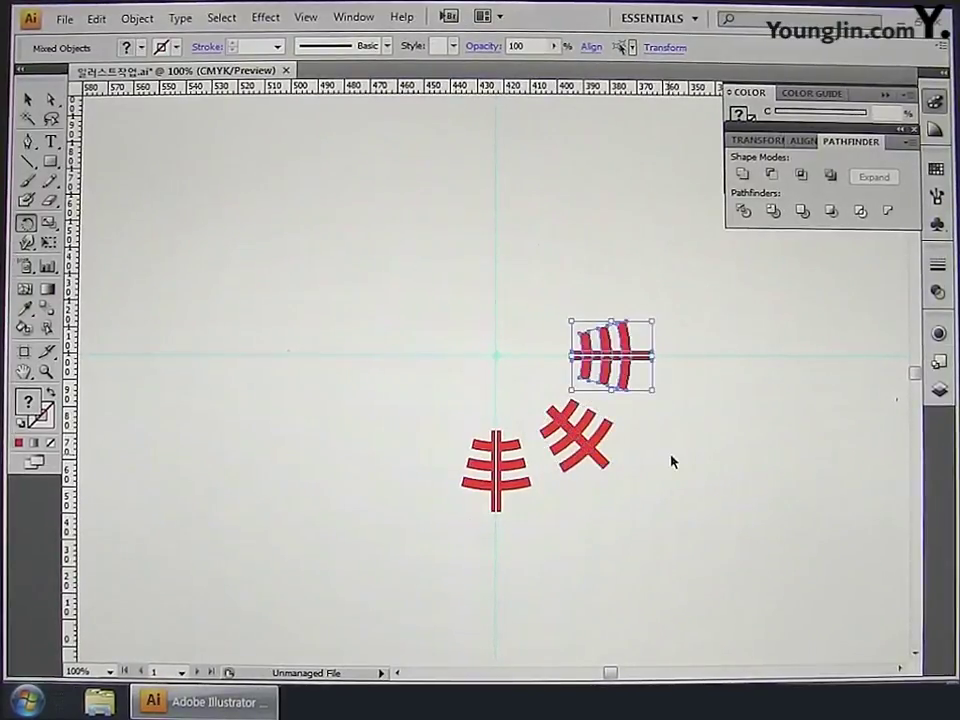
{"action": "key", "text": "ctrl+d"}
{"action": "key", "text": "ctrl+d"}
{"action": "key", "text": "ctrl+d"}
{"action": "key", "text": "ctrl+d"}
{"action": "key", "text": "ctrl+d"}
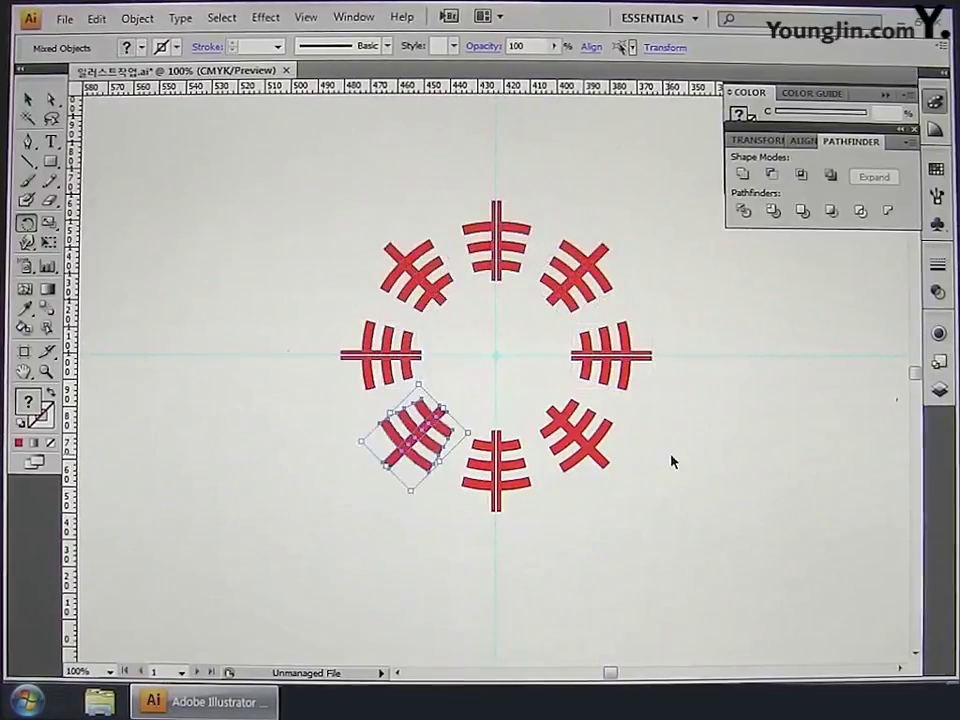
{"action": "key", "text": "r"}
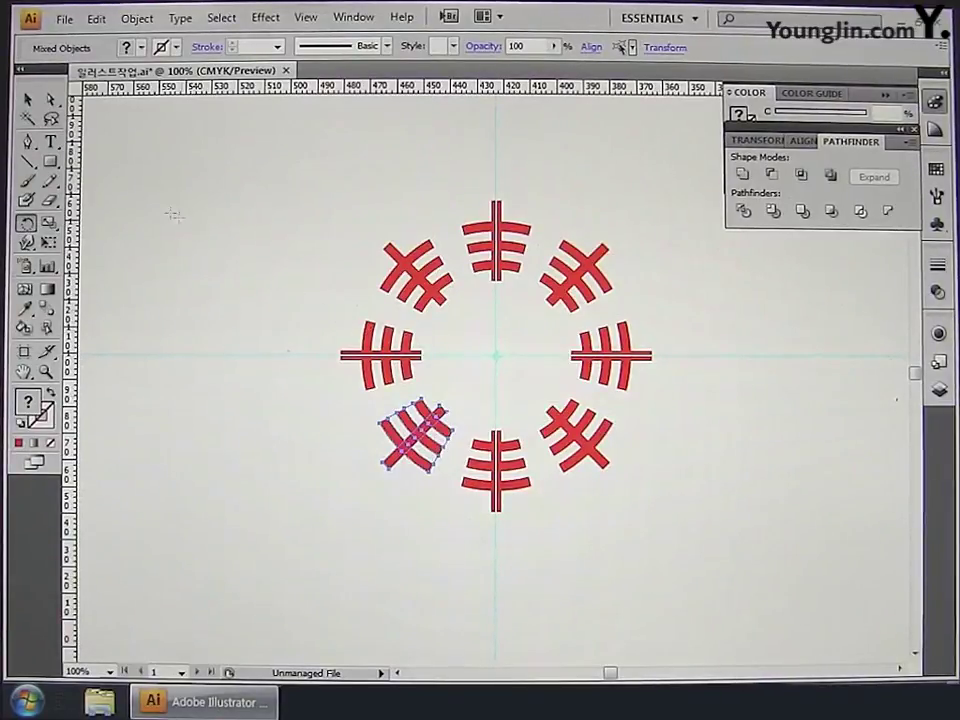
- Delete the rectangle from the arc group directly below the centre
{"action": "left_click", "coordinate": [29, 100]}
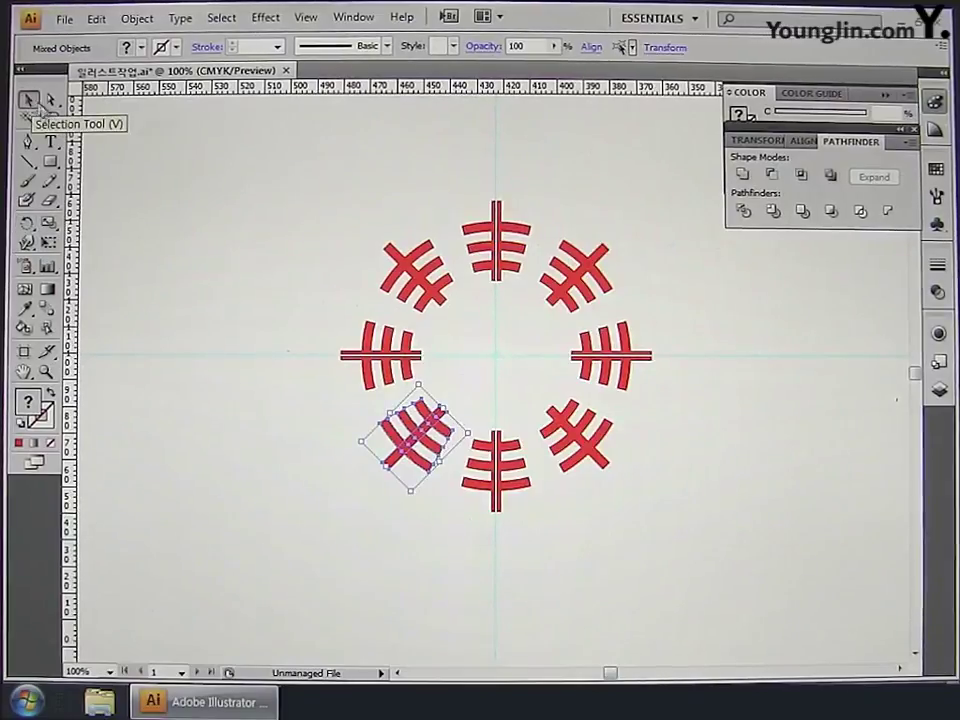
{"action": "left_click", "coordinate": [474, 519]}
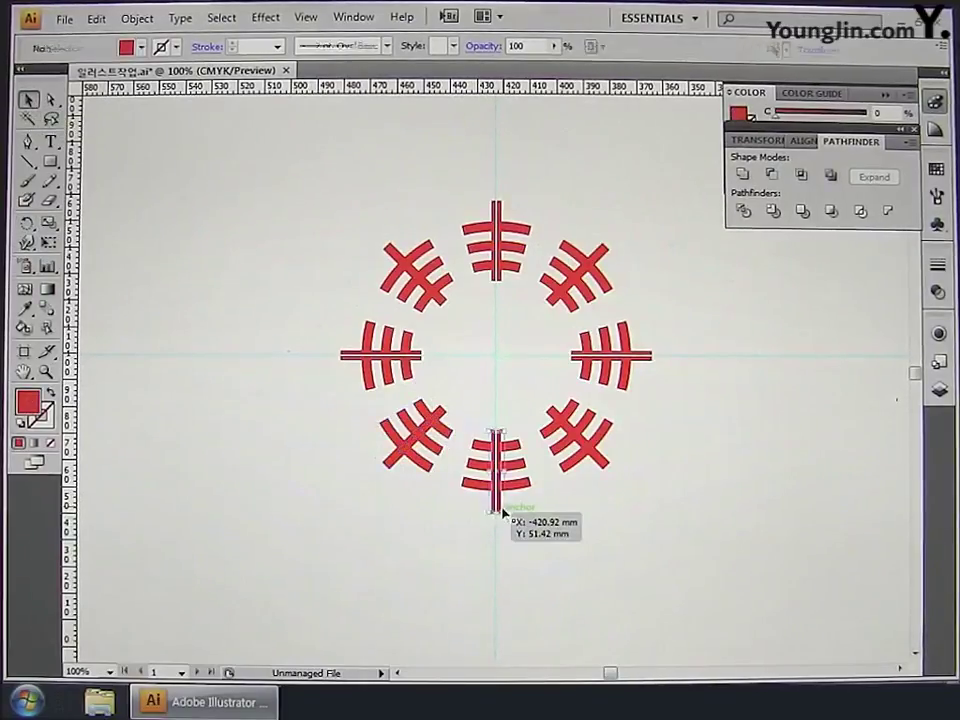
{"action": "key", "text": "Delete"}
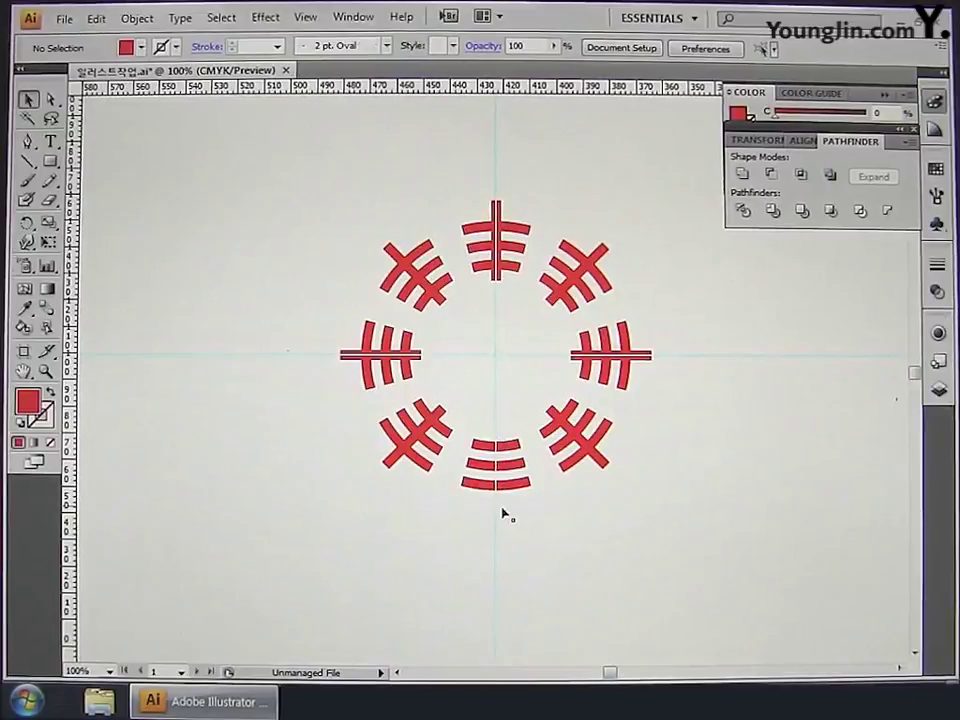
- Shorten the rectangles to cross only the outer arc at lower right, the middle arc at right, and the outer two arcs at upper right
{"action": "left_click", "coordinate": [598, 464]}
{"action": "left_click_drag", "start_coordinate": [555, 412], "coordinate": [590, 440]}
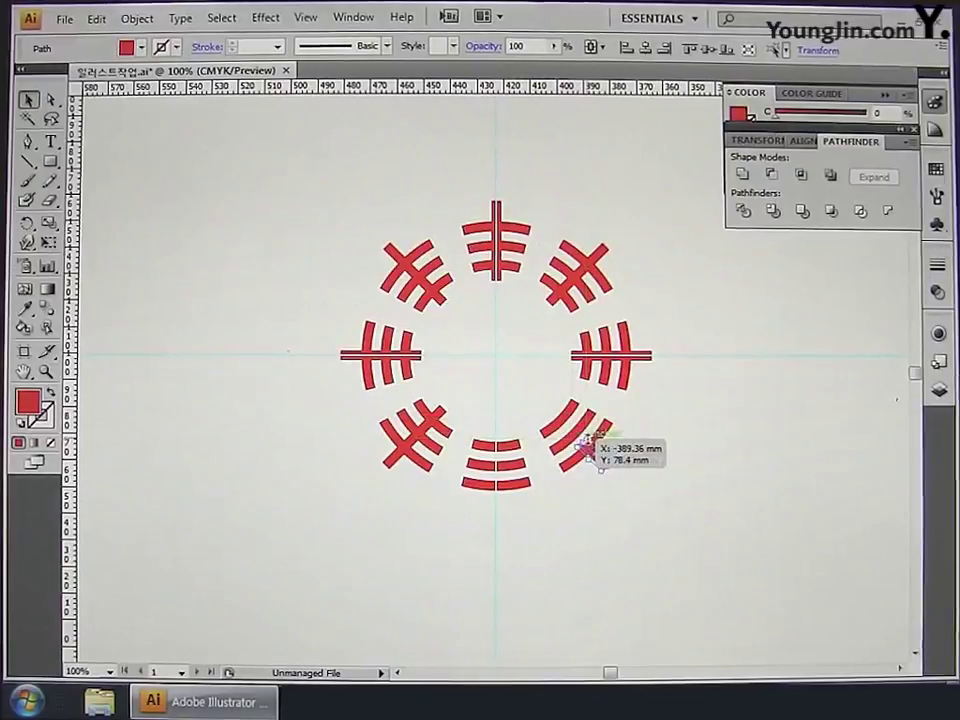
{"action": "left_click", "coordinate": [611, 354]}
{"action": "left_click_drag", "start_coordinate": [572, 355], "coordinate": [620, 383]}
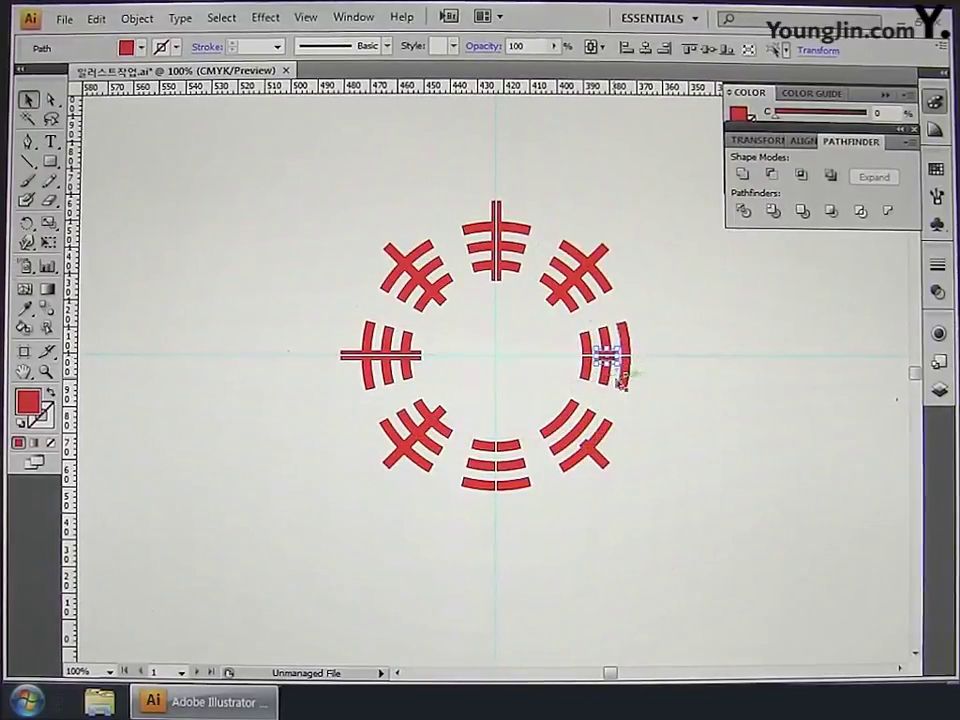
{"action": "left_click", "coordinate": [553, 296]}
{"action": "left_click_drag", "start_coordinate": [553, 296], "coordinate": [572, 284]}
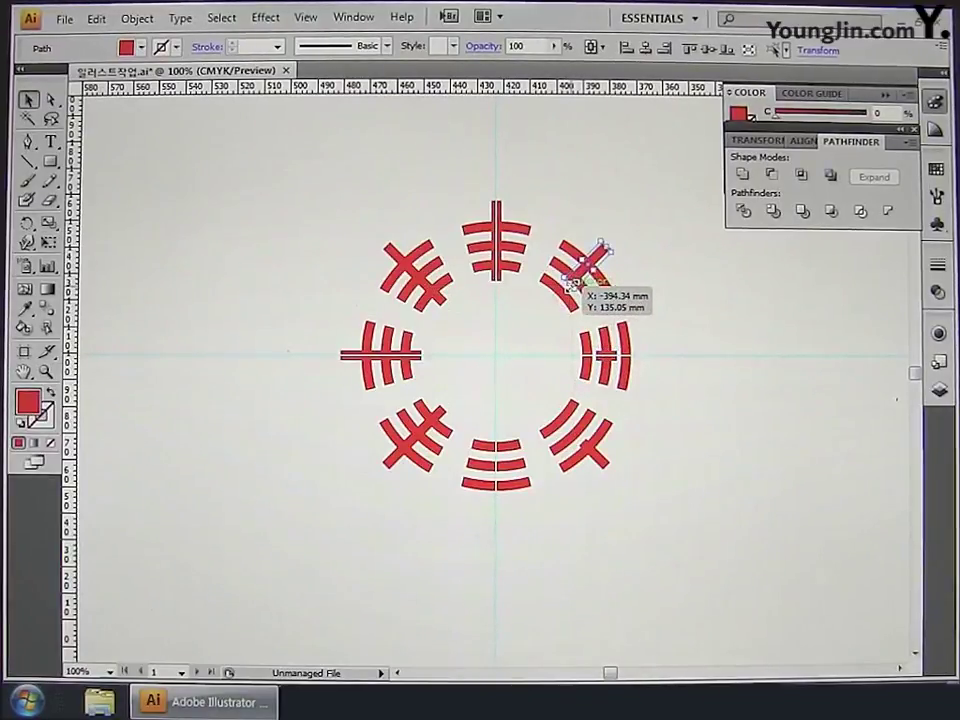
- Shorten the rectangles to cross the inner two arcs at upper left, separately the outer and inner arcs at left, and the inner arc at lower left
{"action": "left_click", "coordinate": [437, 300]}
{"action": "left_click_drag", "start_coordinate": [437, 300], "coordinate": [416, 266]}
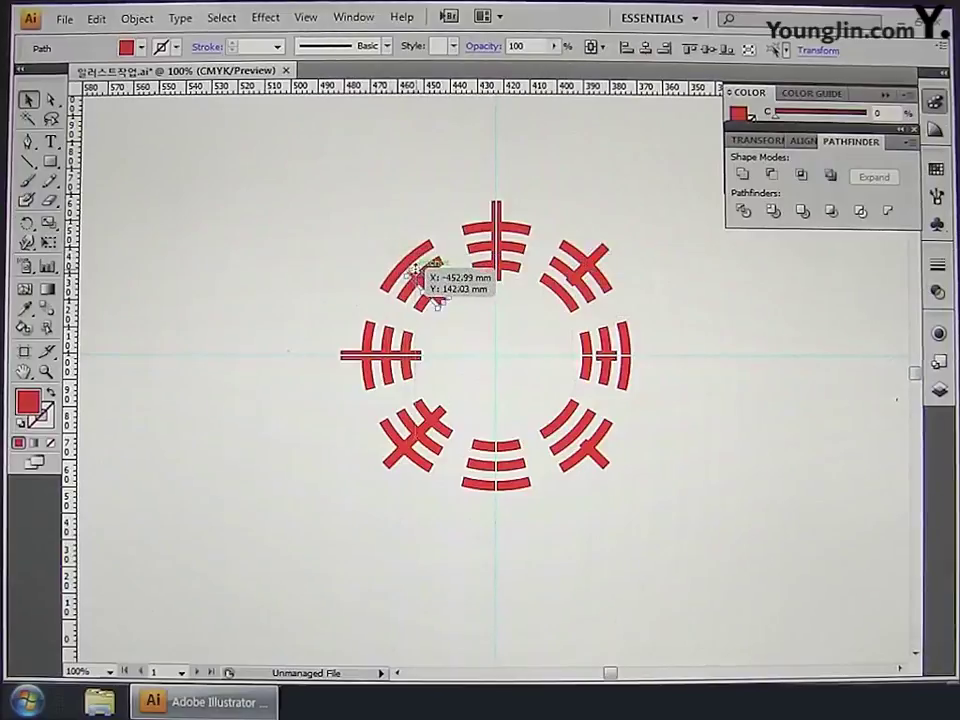
{"action": "left_click", "coordinate": [412, 355]}
{"action": "mouse_move", "coordinate": [418, 355]}
{"action": "left_mouse_down"}
{"action": "mouse_move", "coordinate": [354, 358]}
{"action": "mouse_move", "coordinate": [408, 366]}
{"action": "left_mouse_up"}
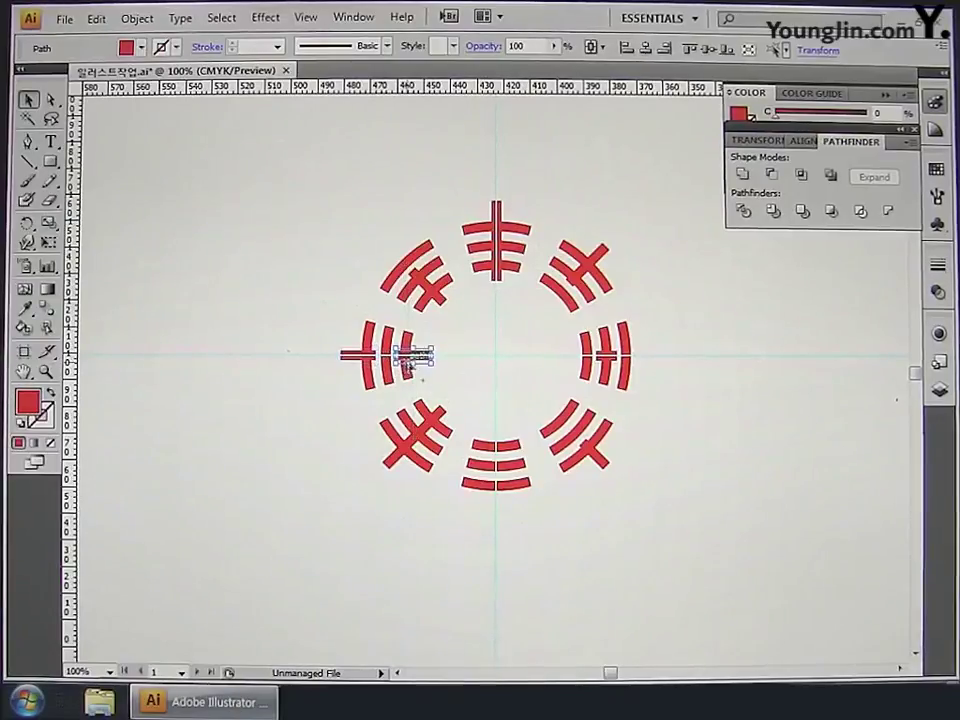
{"action": "left_click", "coordinate": [435, 392]}
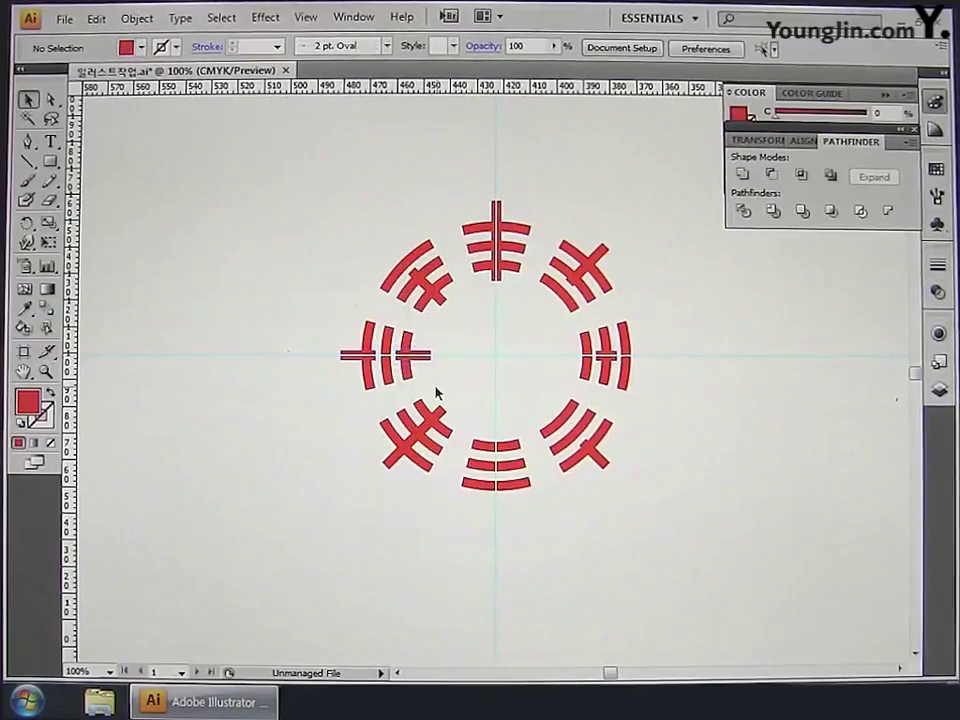
{"action": "left_click", "coordinate": [437, 416]}
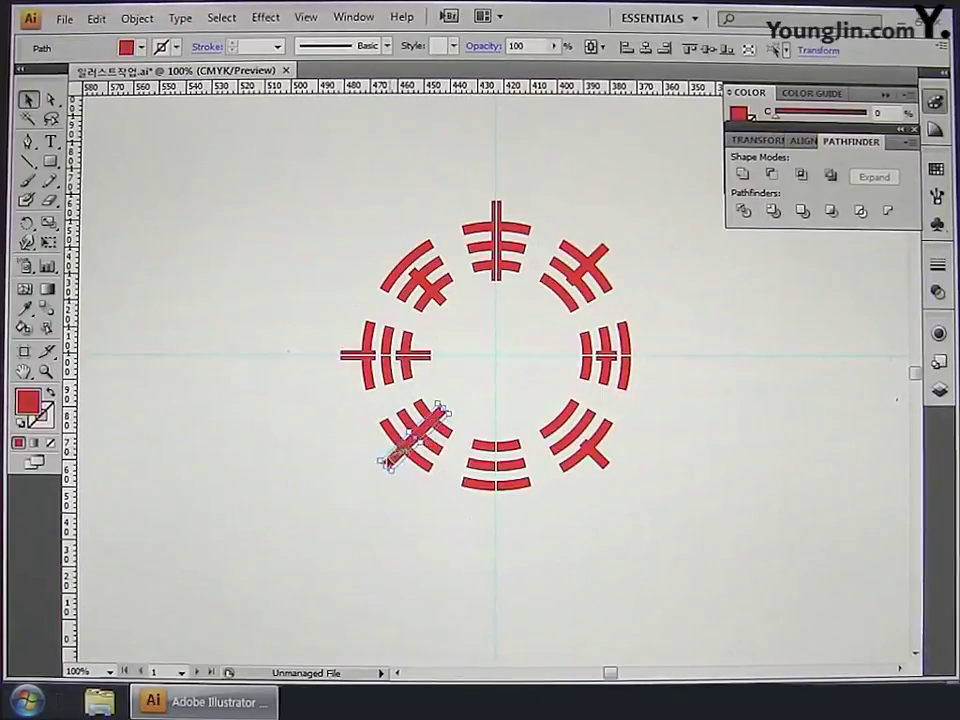
{"action": "left_click_drag", "start_coordinate": [387, 463], "coordinate": [432, 414]}
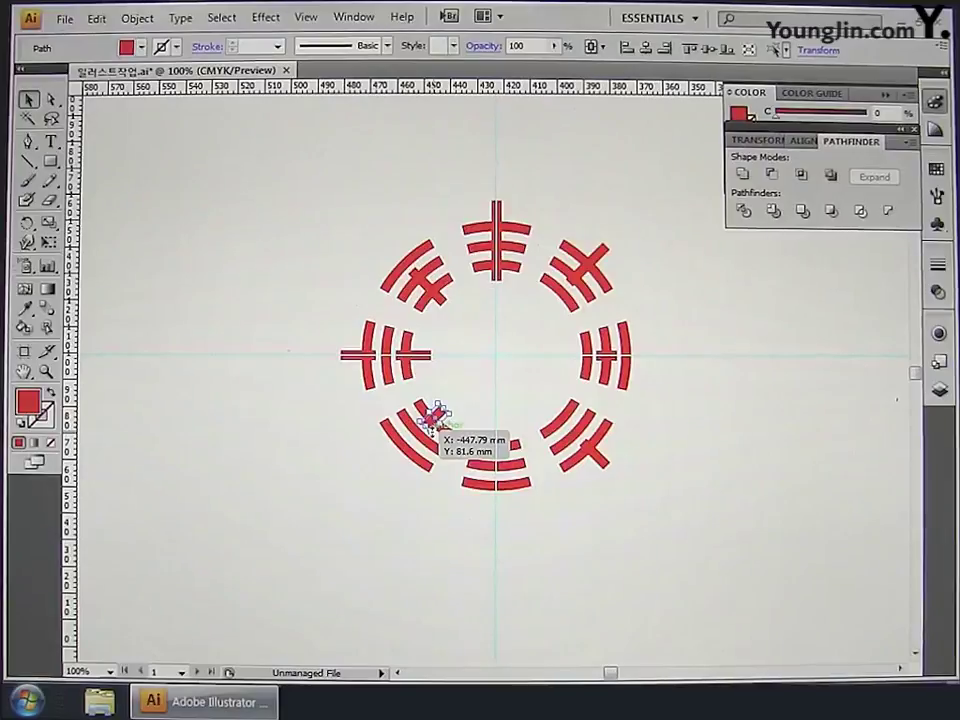
- Select the whole ring of arcs and rectangles and apply the Pathfinder's Trim operation
{"action": "left_click", "coordinate": [310, 205]}
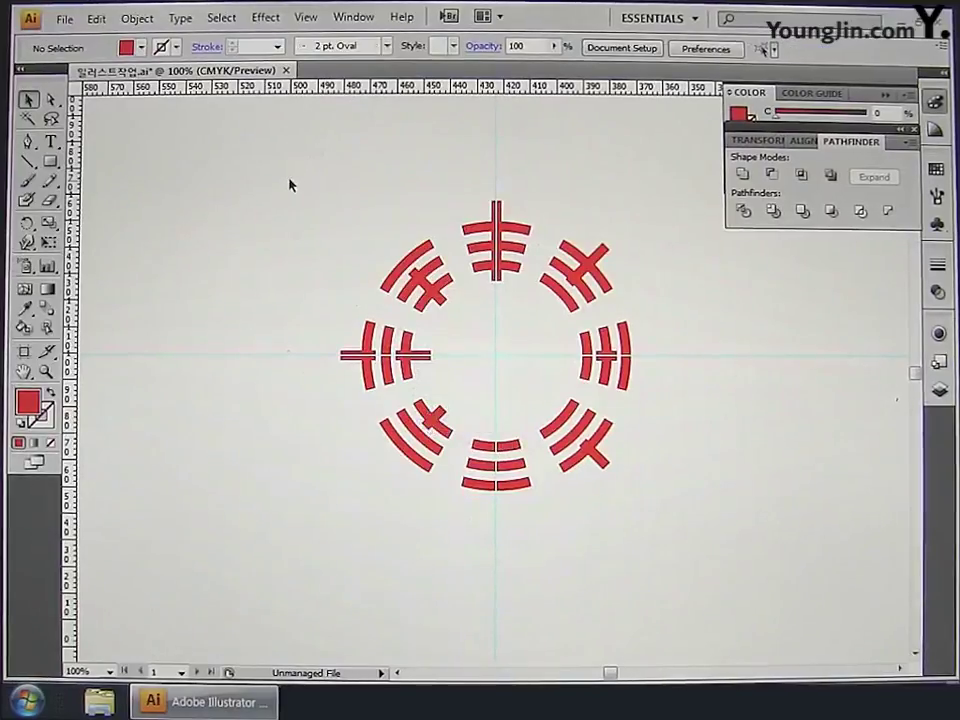
{"action": "left_click_drag", "start_coordinate": [289, 177], "coordinate": [701, 585]}
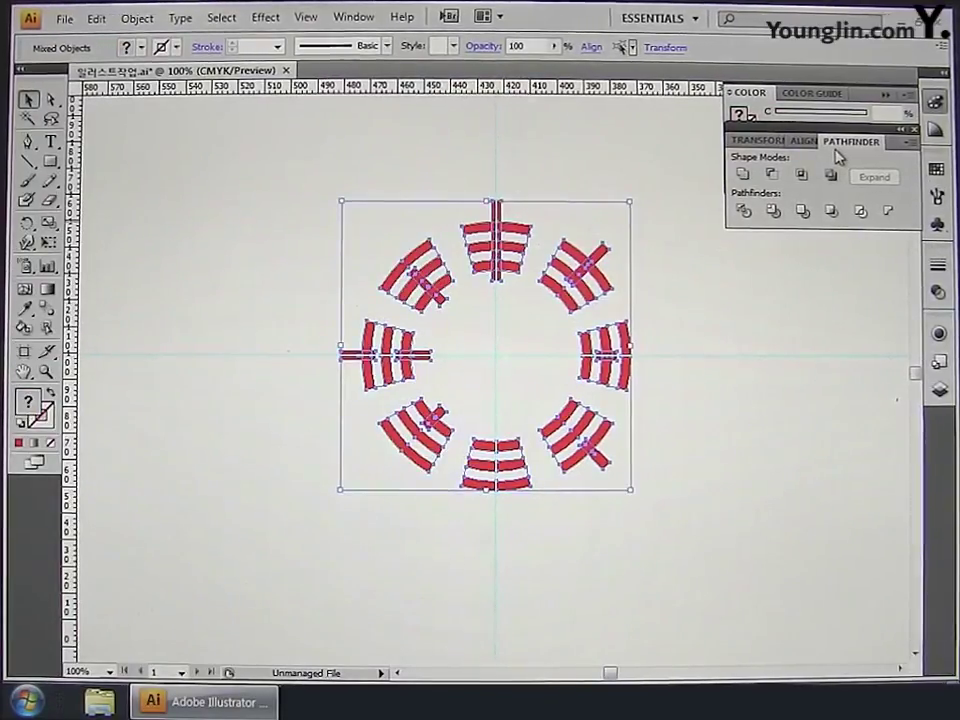
{"action": "left_click", "coordinate": [769, 213]}
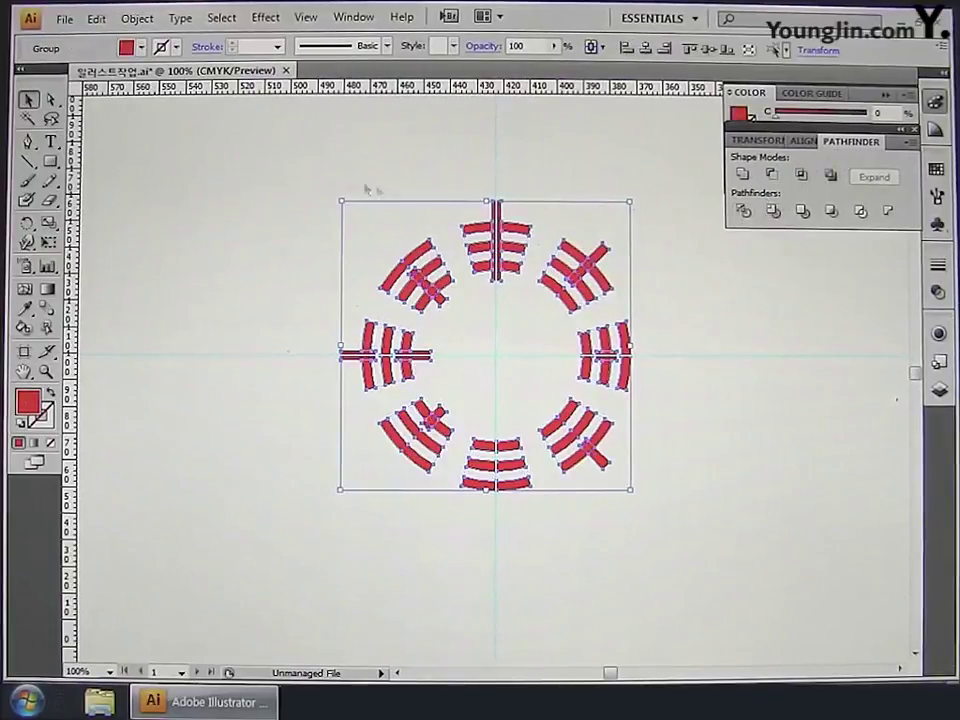
- Directly select and delete the trimmed rectangles in the top, upper-right and lower-right arc groups
{"action": "left_click", "coordinate": [52, 100]}
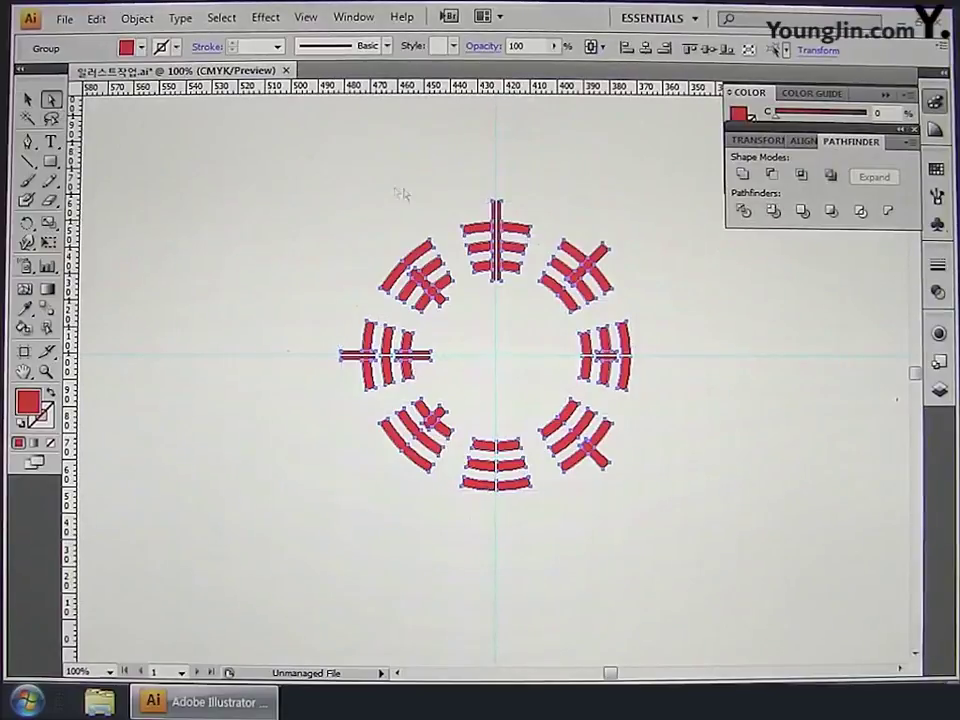
{"action": "left_click", "coordinate": [453, 197]}
{"action": "left_click_drag", "start_coordinate": [490, 205], "coordinate": [532, 217]}
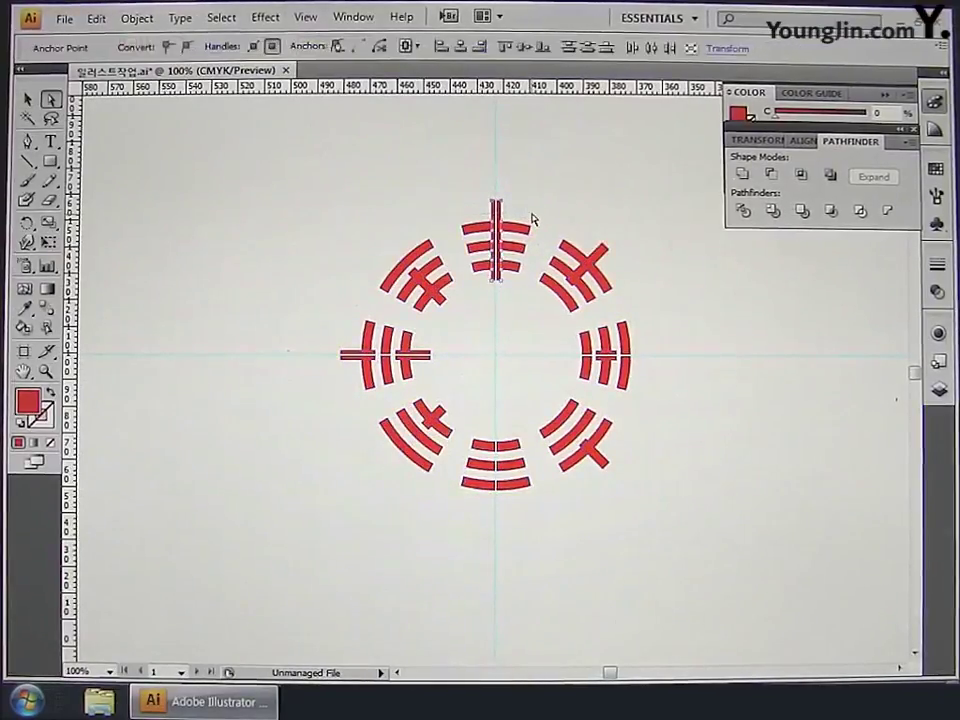
{"action": "key", "text": "Delete"}
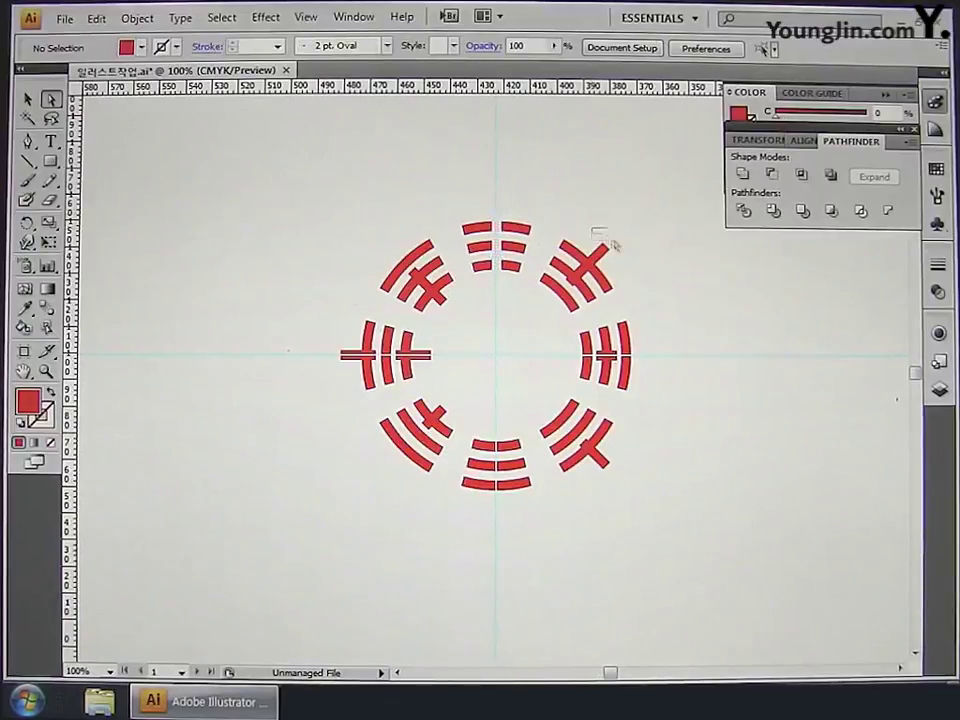
{"action": "left_click_drag", "start_coordinate": [628, 262], "coordinate": [629, 261]}
{"action": "key", "text": "Delete"}
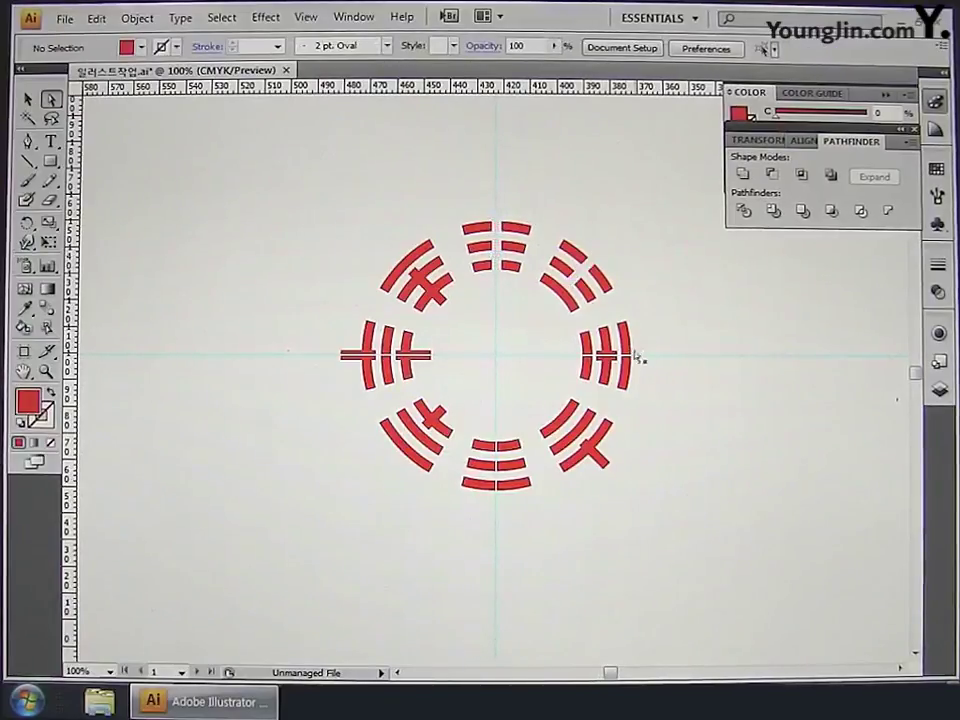
{"action": "left_click_drag", "start_coordinate": [601, 337], "coordinate": [611, 352]}
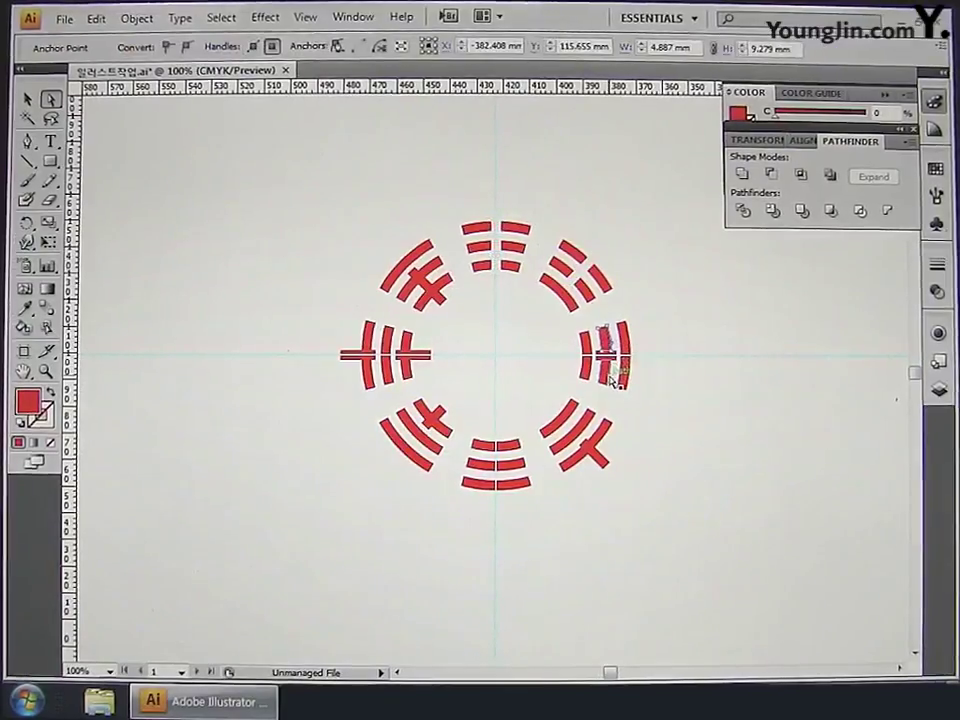
{"action": "key", "text": "Delete"}
{"action": "left_click_drag", "start_coordinate": [615, 461], "coordinate": [608, 489]}
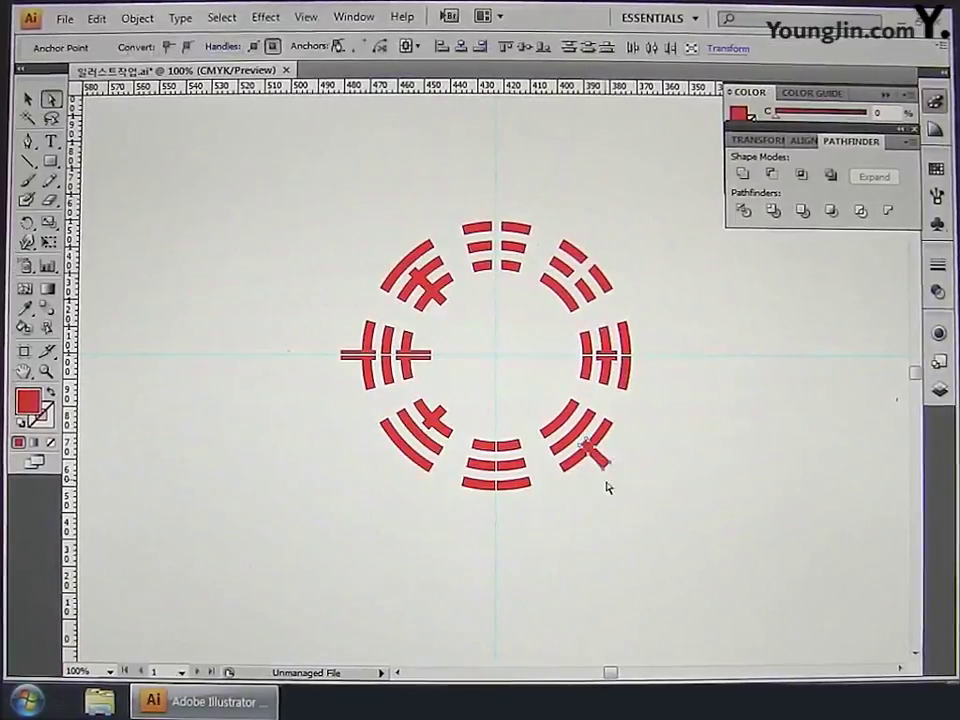
{"action": "key", "text": "Delete"}
- Delete the remaining trimmed rectangles in the lower-left, left, upper-left and right arc groups
{"action": "left_click_drag", "start_coordinate": [456, 410], "coordinate": [474, 411]}
{"action": "key", "text": "Delete"}
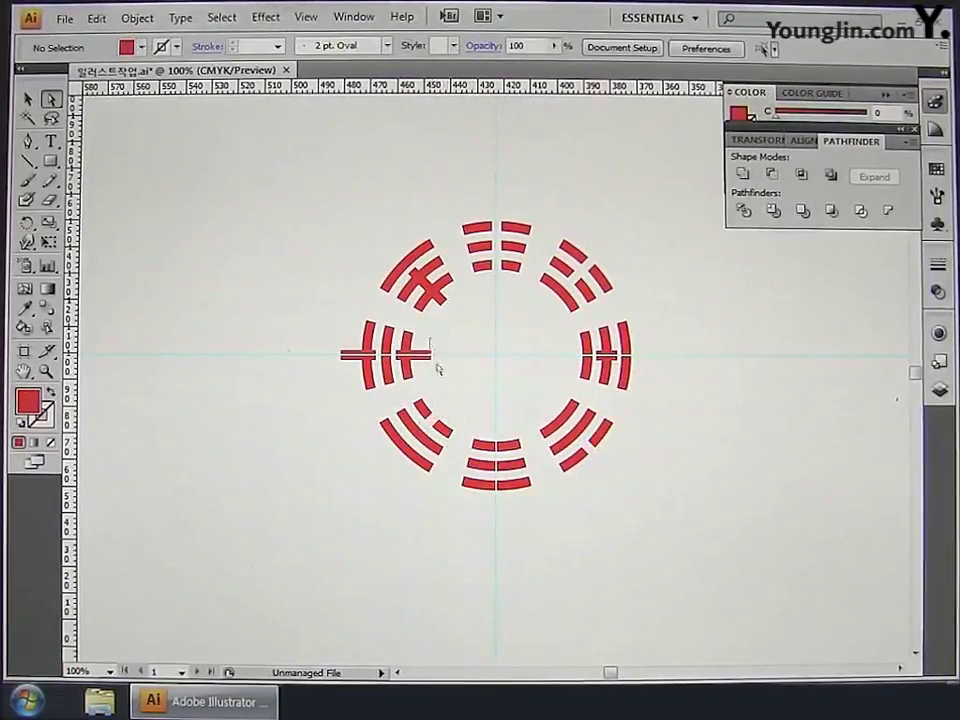
{"action": "key", "text": "Delete"}
{"action": "left_click_drag", "start_coordinate": [437, 369], "coordinate": [448, 340]}
{"action": "key", "text": "Delete"}
{"action": "left_click_drag", "start_coordinate": [470, 255], "coordinate": [432, 290]}
{"action": "key", "text": "Delete"}
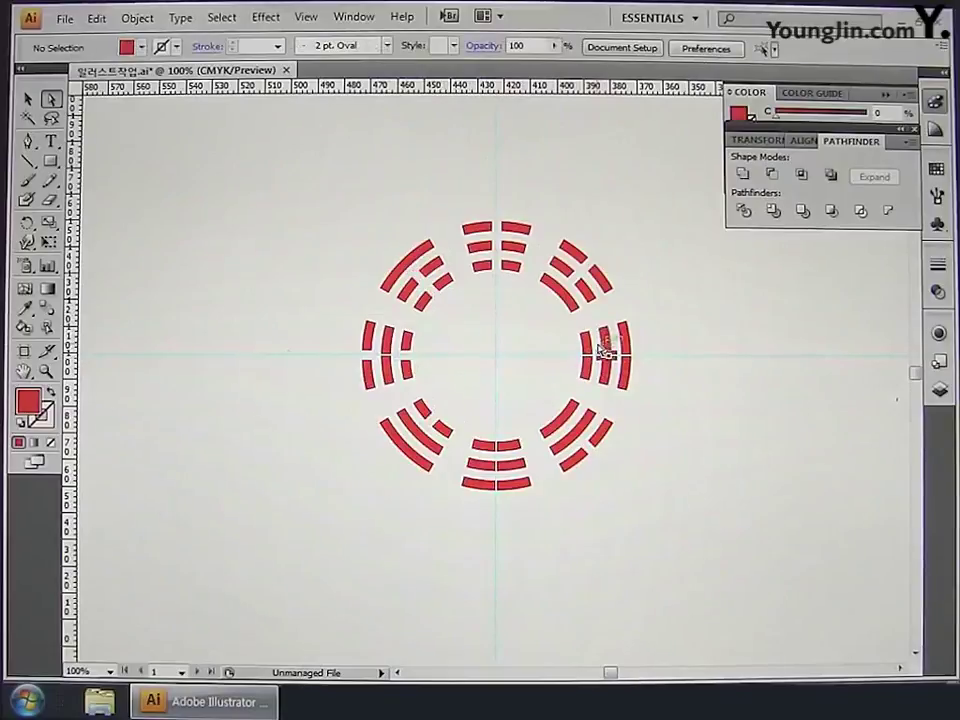
{"action": "left_click", "coordinate": [597, 345]}
{"action": "key", "text": "Delete"}
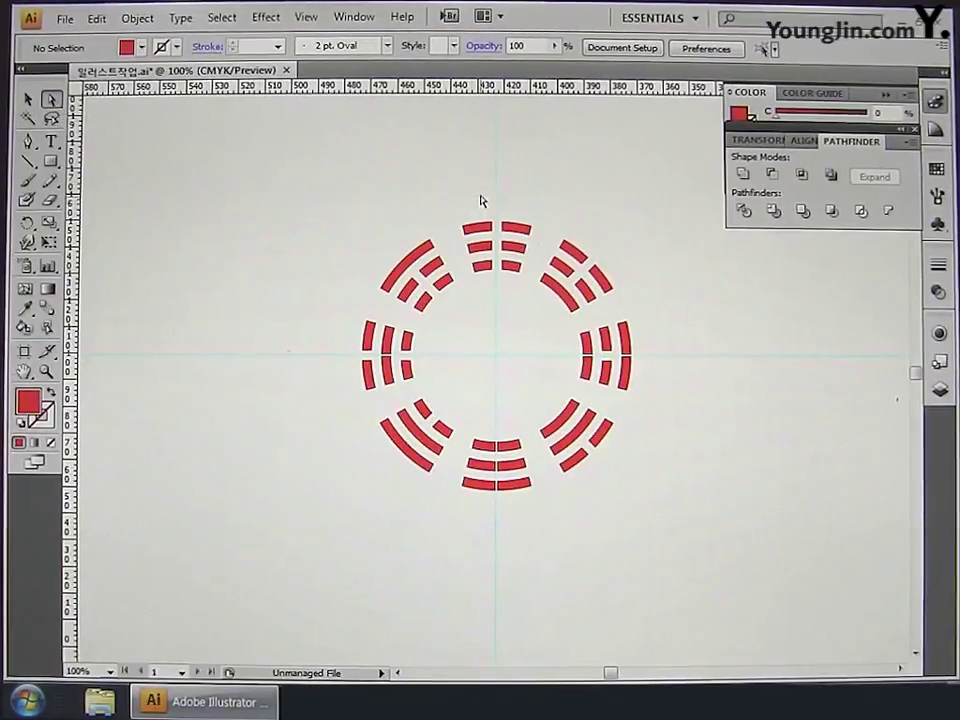
- Fill the top arc group of the ring with pink, C 11, M 57, Y 0, K 0
{"action": "left_click_drag", "start_coordinate": [501, 262], "coordinate": [519, 298]}
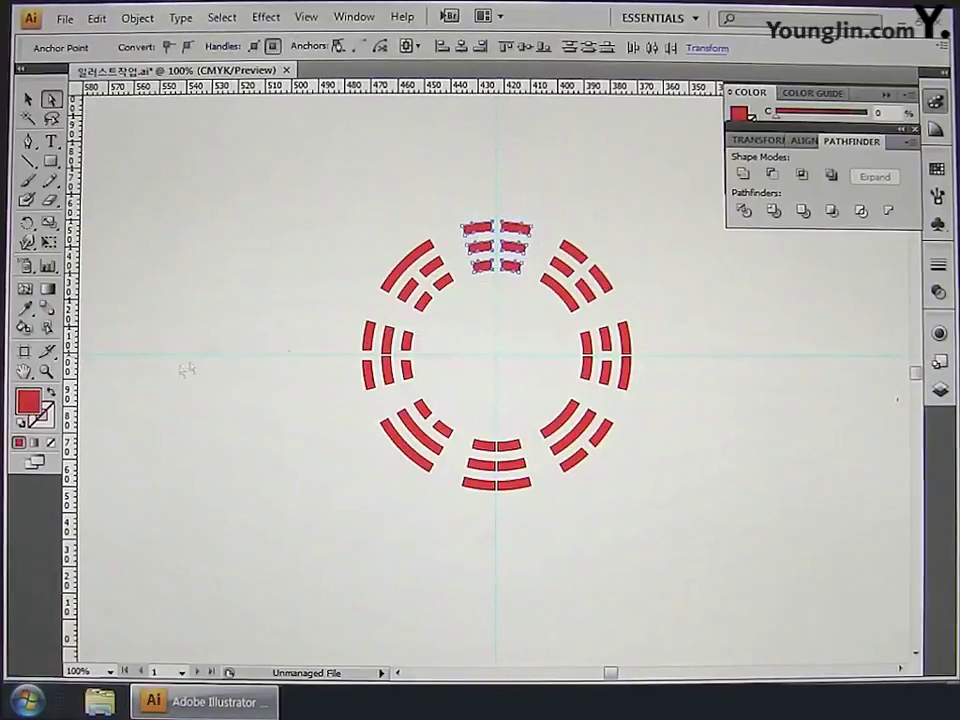
{"action": "double_click", "coordinate": [30, 403]}
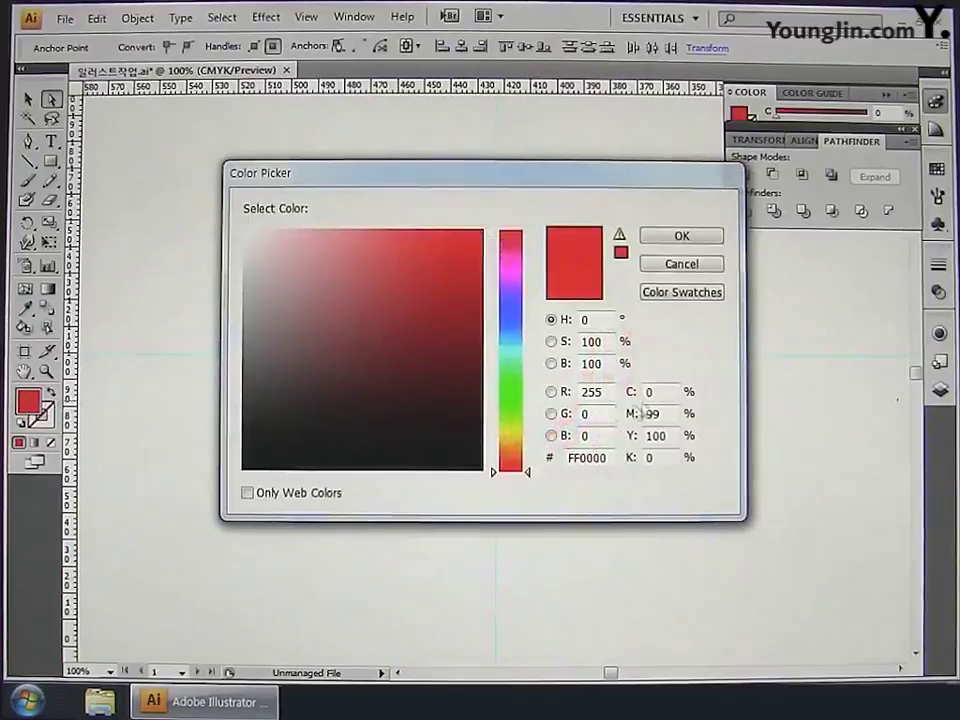
{"action": "left_click", "coordinate": [648, 391]}
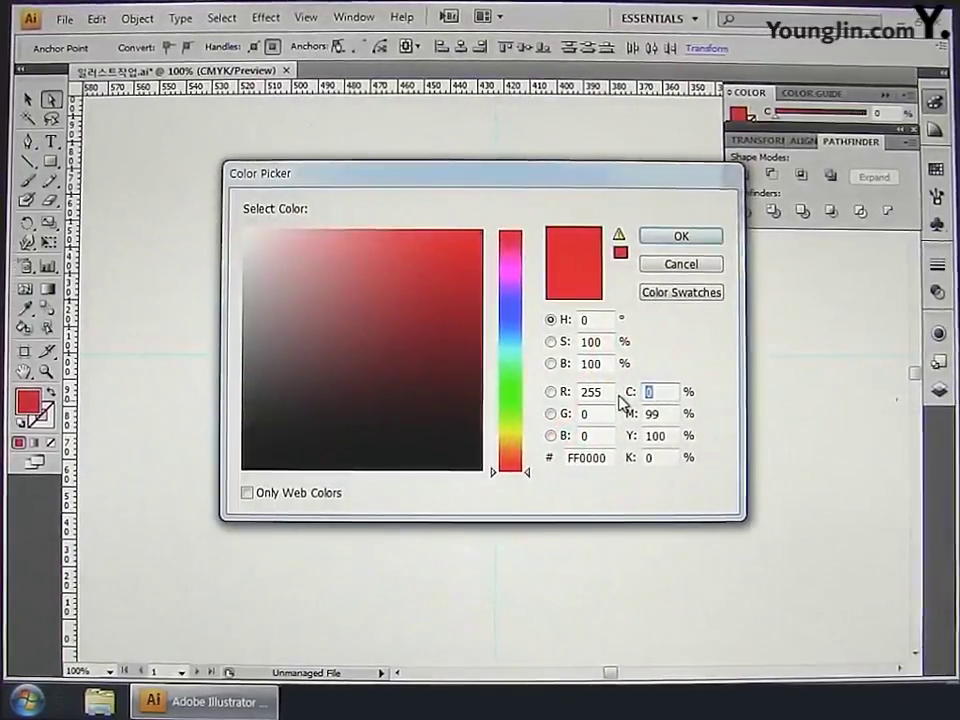
{"action": "type", "text": "11"}
{"action": "key", "text": "Tab"}
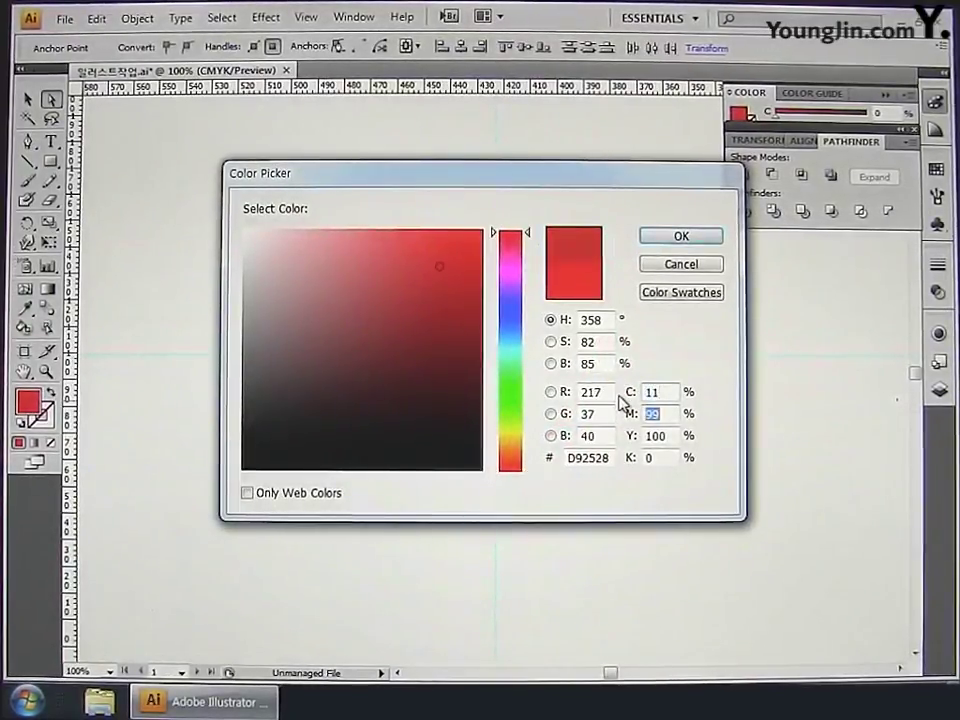
{"action": "type", "text": "57"}
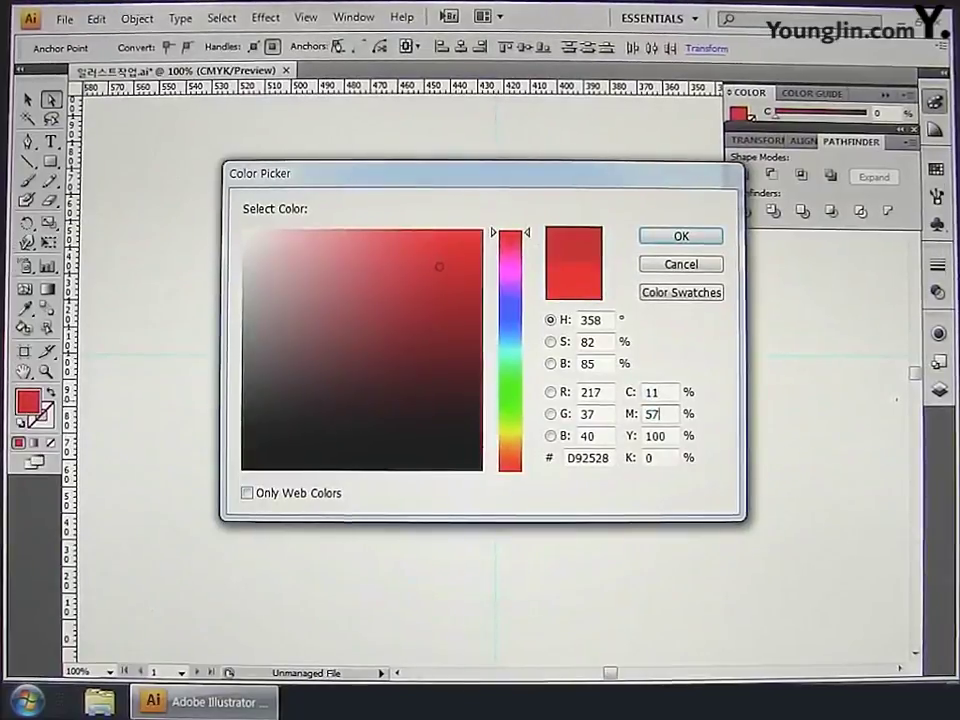
{"action": "key", "text": "Tab"}
{"action": "type", "text": "0"}
{"action": "key", "text": "Tab"}
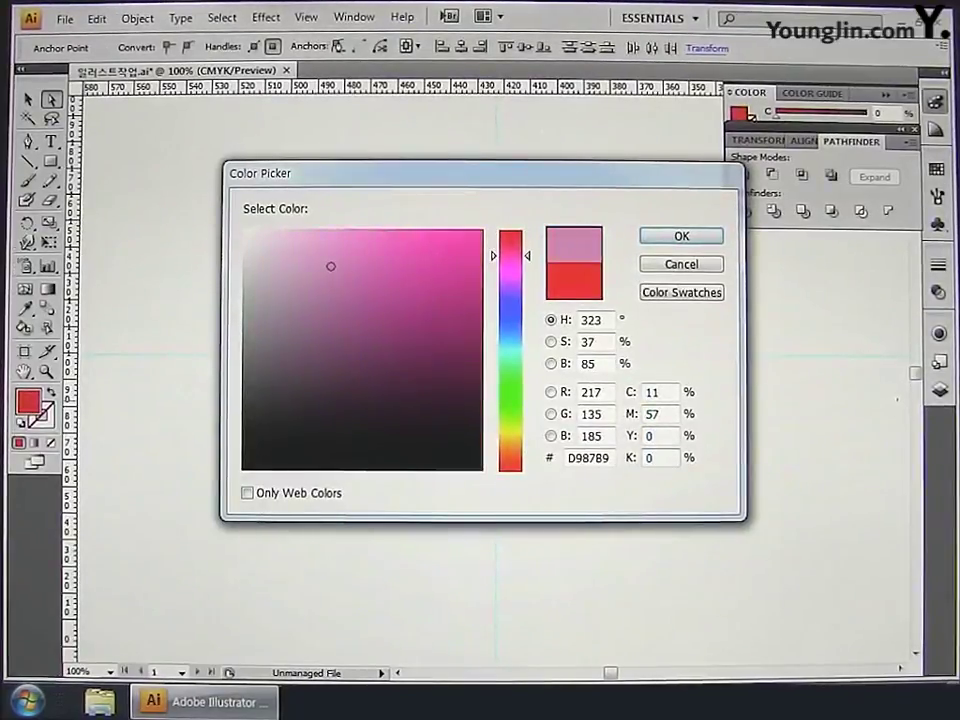
{"action": "left_click", "coordinate": [711, 242]}
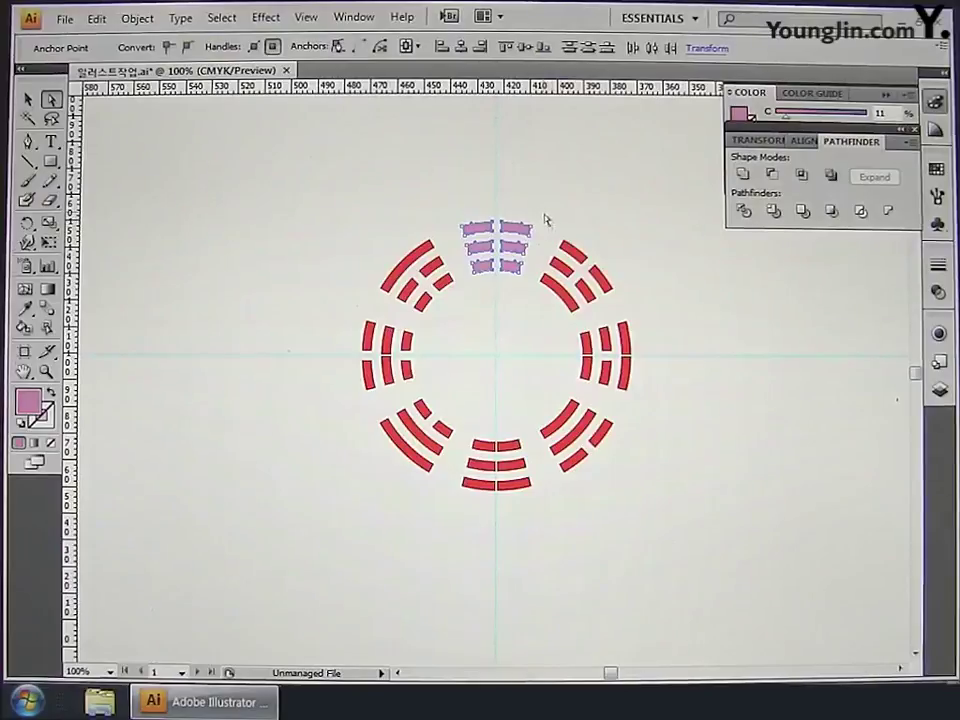
- Fill the upper-right arc group with dusty pink, C 15, M 44, Y 18, K 0
{"action": "left_click_drag", "start_coordinate": [615, 307], "coordinate": [615, 306]}
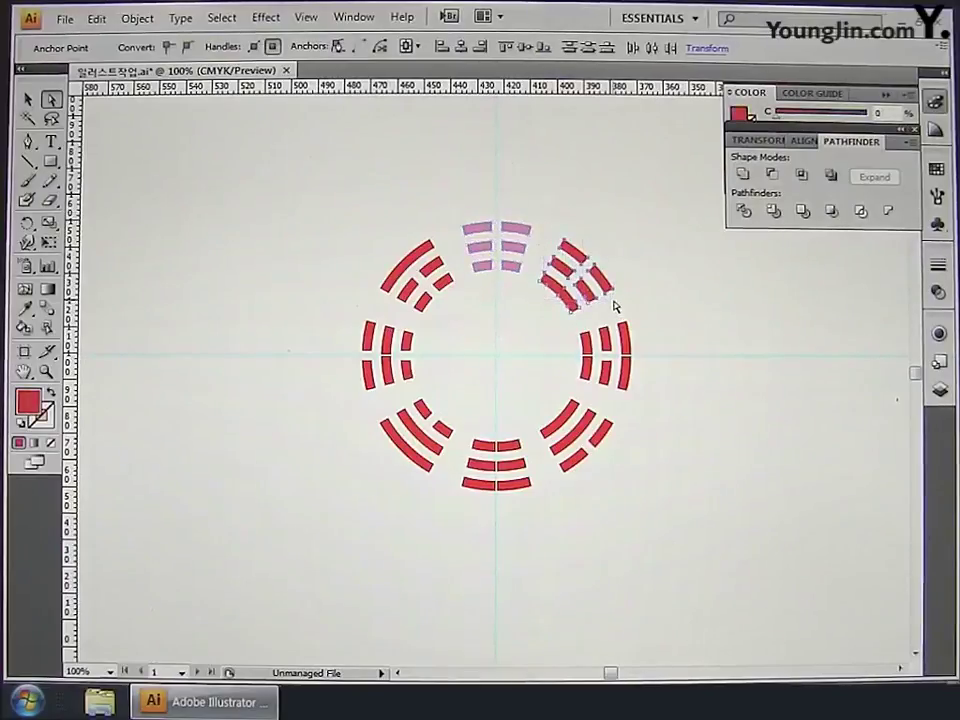
{"action": "double_click", "coordinate": [29, 404]}
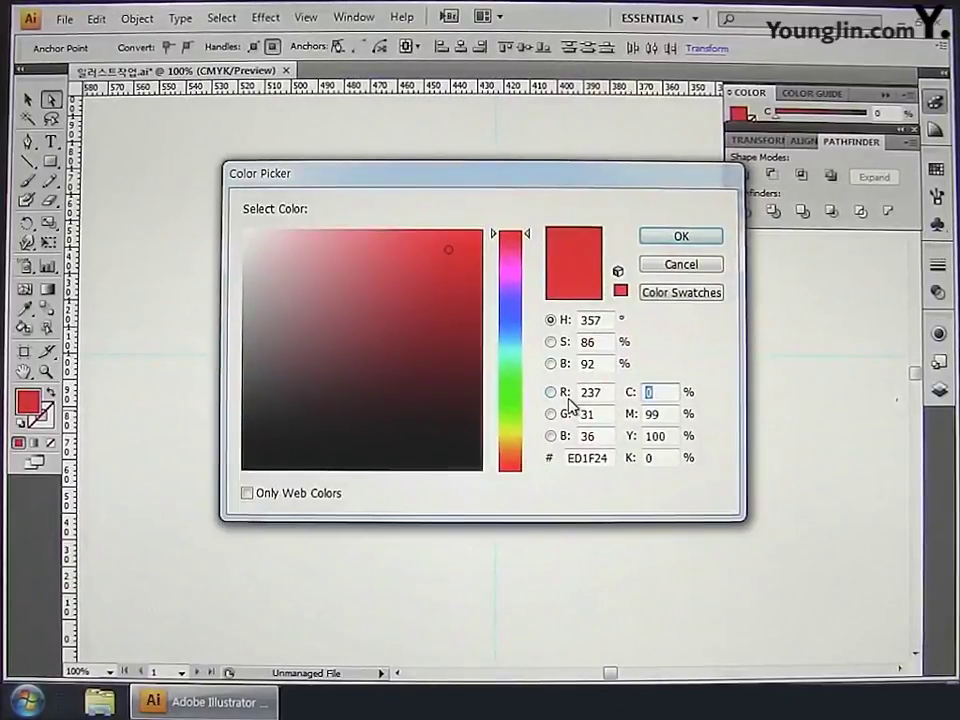
{"action": "type", "text": "15"}
{"action": "key", "text": "Tab"}
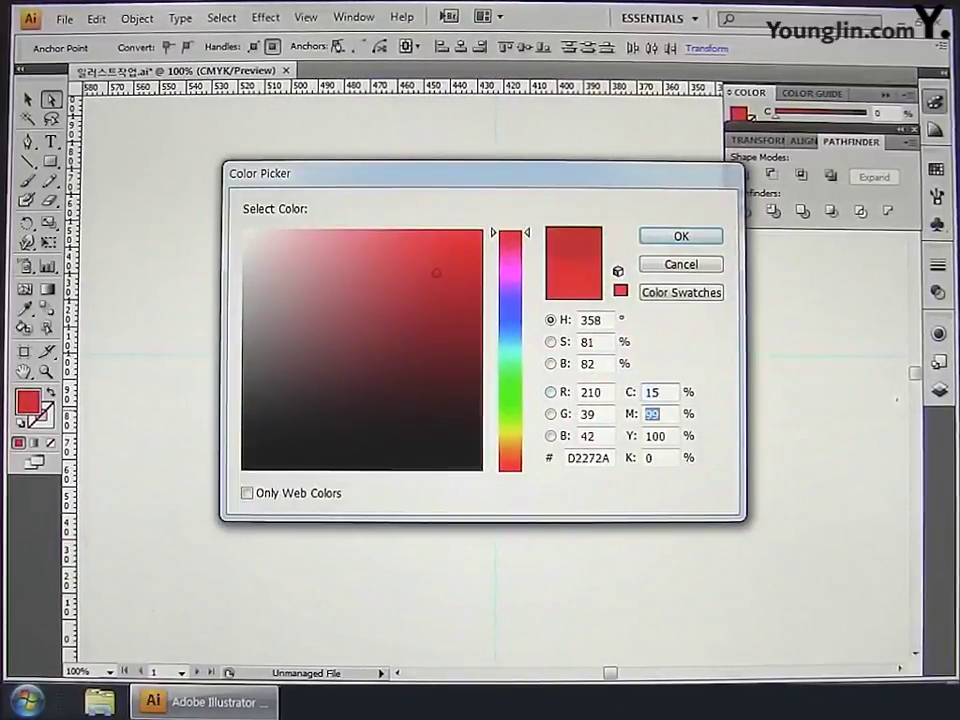
{"action": "type", "text": "44"}
{"action": "key", "text": "Tab"}
{"action": "type", "text": "18"}
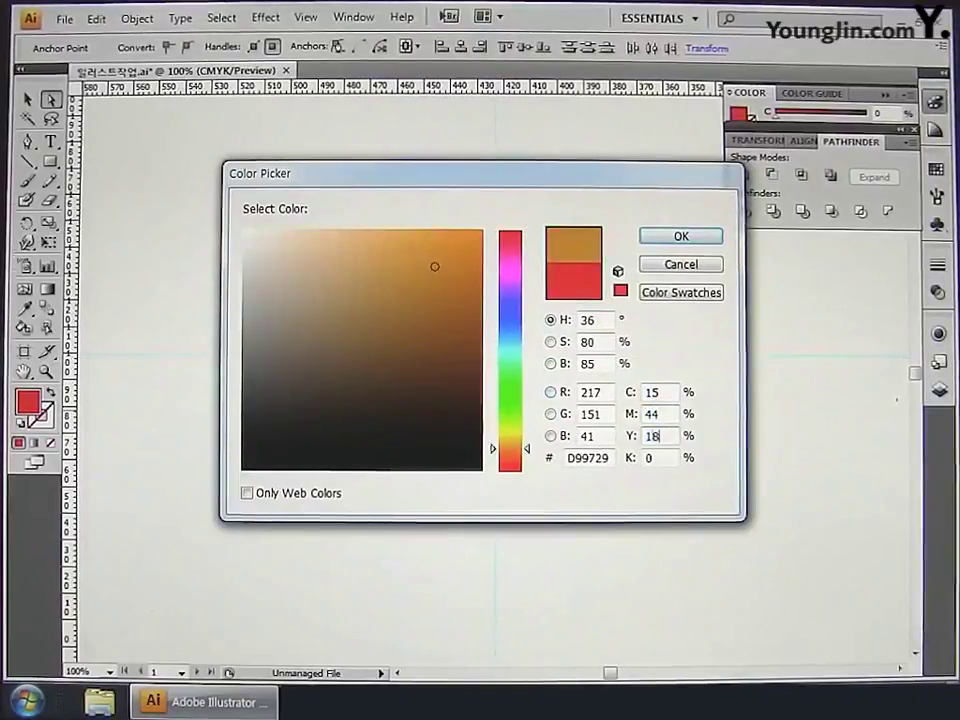
{"action": "key", "text": "Tab"}
{"action": "key", "text": "Return"}
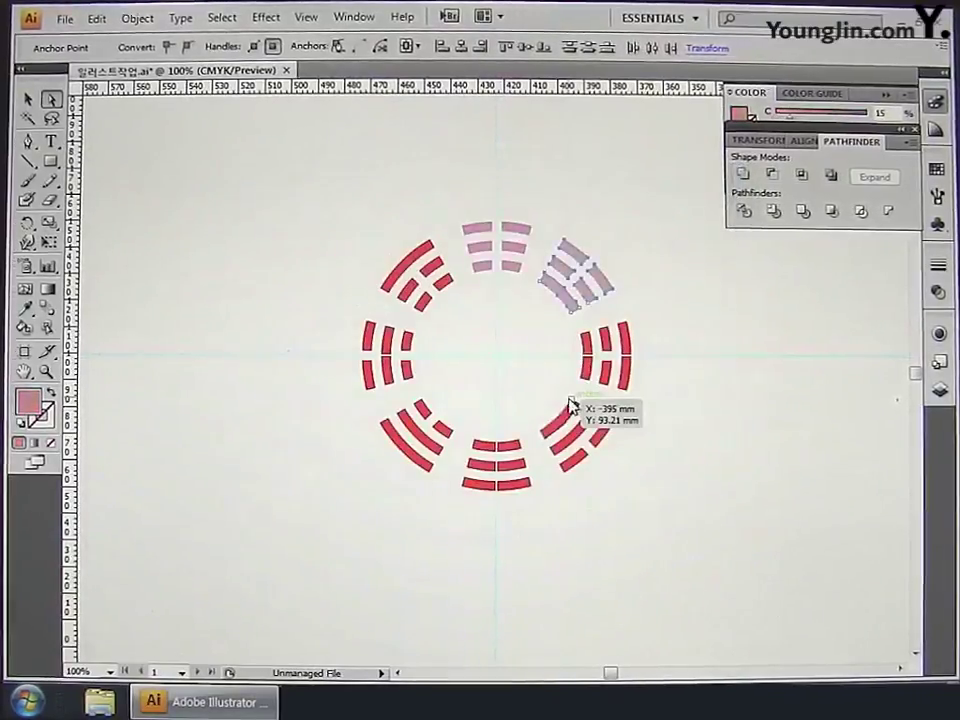
- Fill the arc group at the ring's right with tan, C 19, M 38, Y 58, K 0
{"action": "left_click_drag", "start_coordinate": [661, 381], "coordinate": [661, 381]}
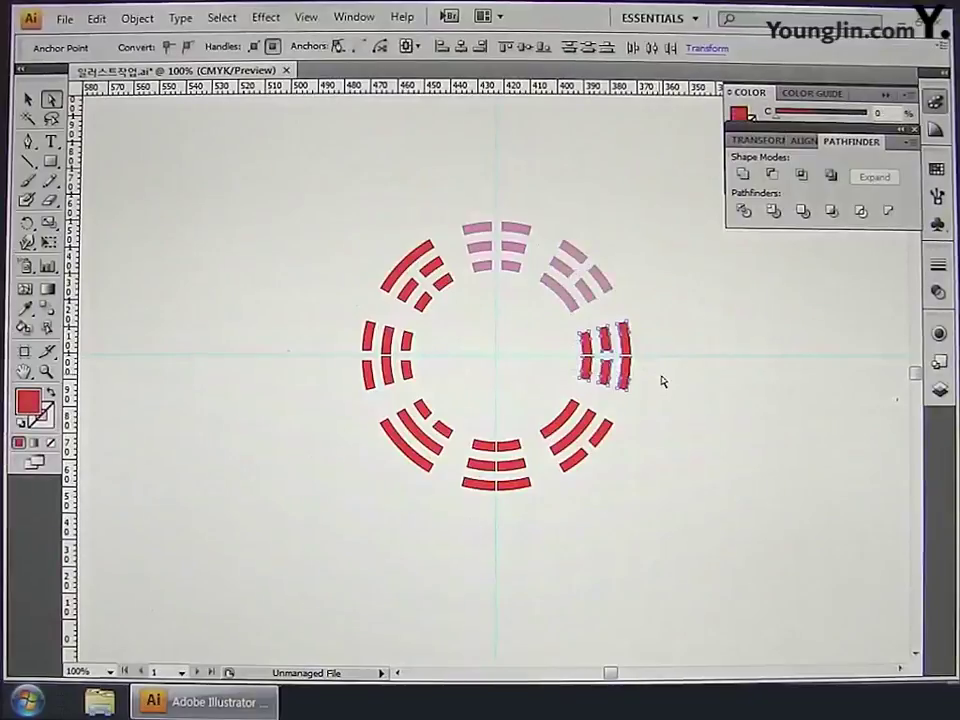
{"action": "double_click", "coordinate": [30, 401]}
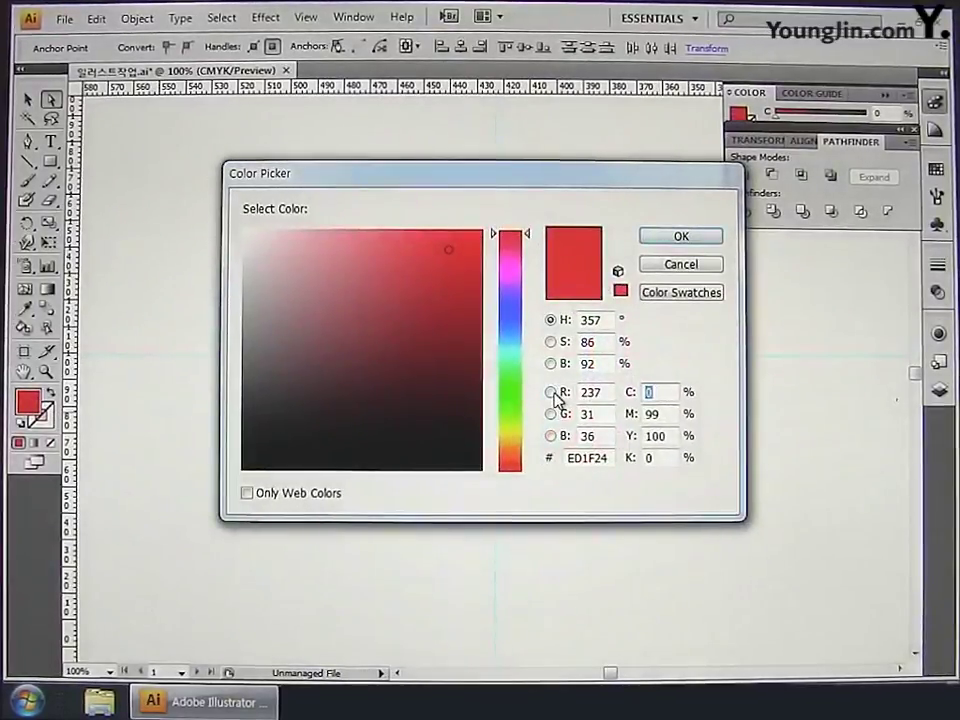
{"action": "type", "text": "19"}
{"action": "key", "text": "Tab"}
{"action": "type", "text": "38"}
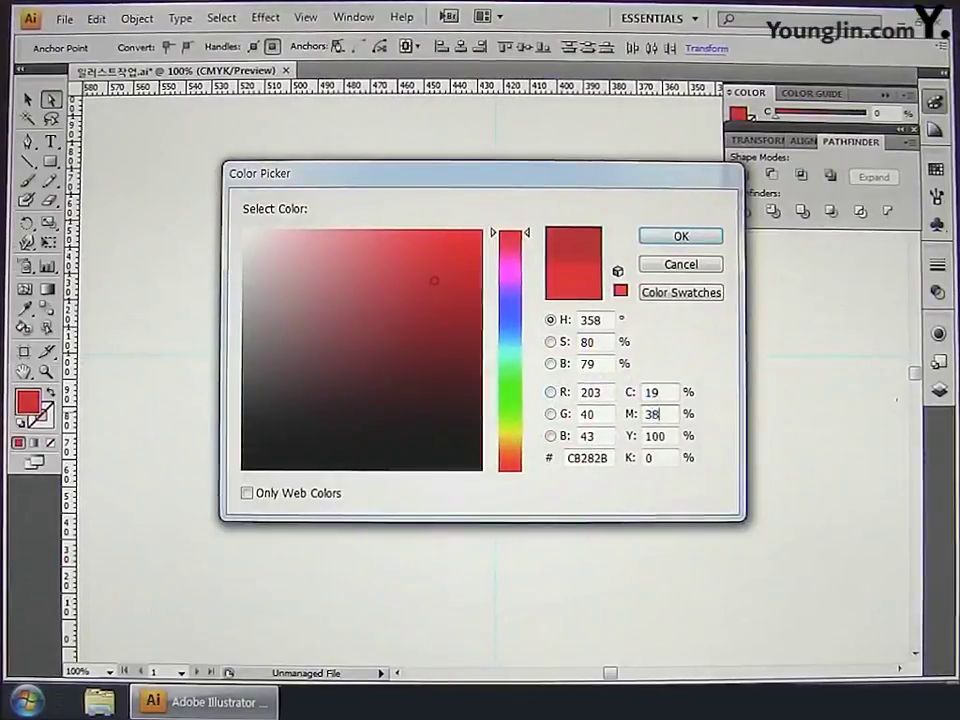
{"action": "key", "text": "Tab"}
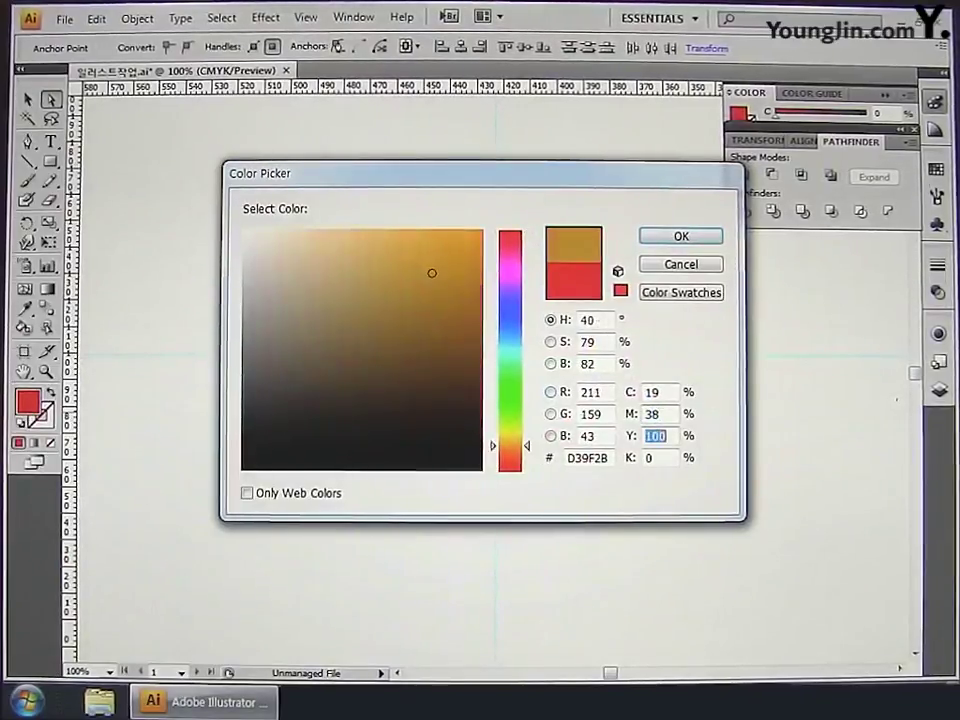
{"action": "type", "text": "58"}
{"action": "key", "text": "Tab"}
{"action": "key", "text": "Return"}
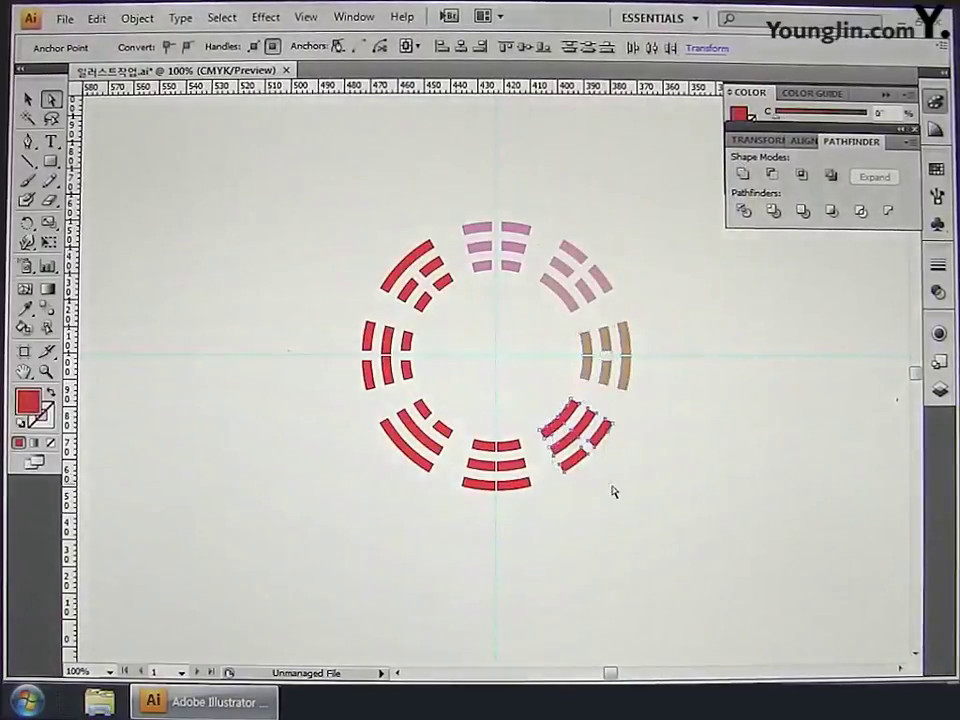
- Fill the lower-right arc group with sky blue, C 73, M 0, Y 5, K 0
{"action": "double_click", "coordinate": [27, 402]}
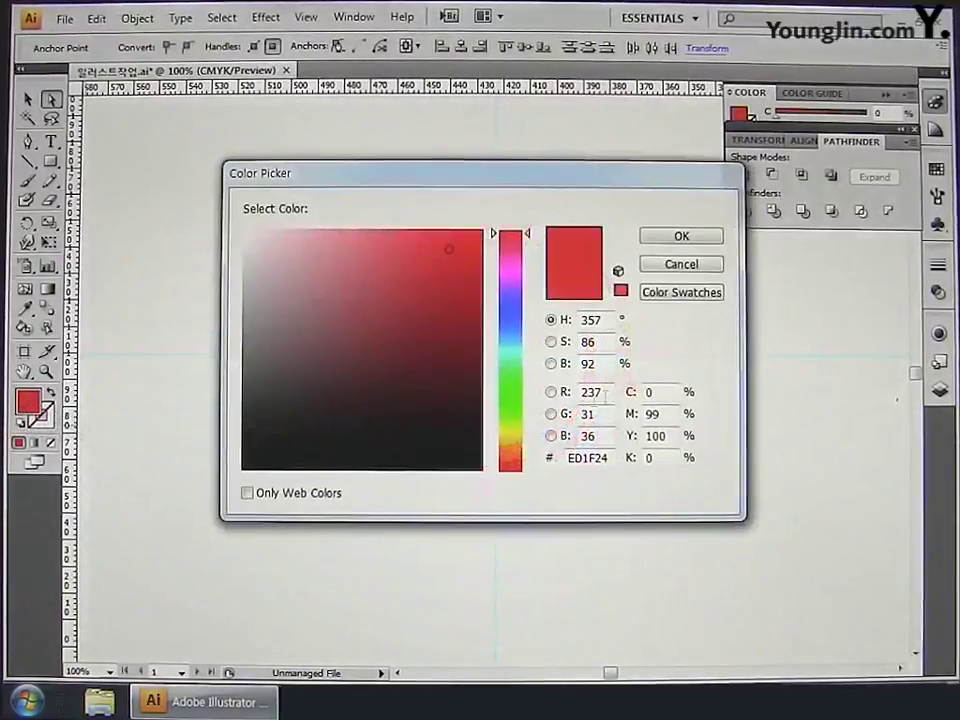
{"action": "left_click", "coordinate": [662, 392]}
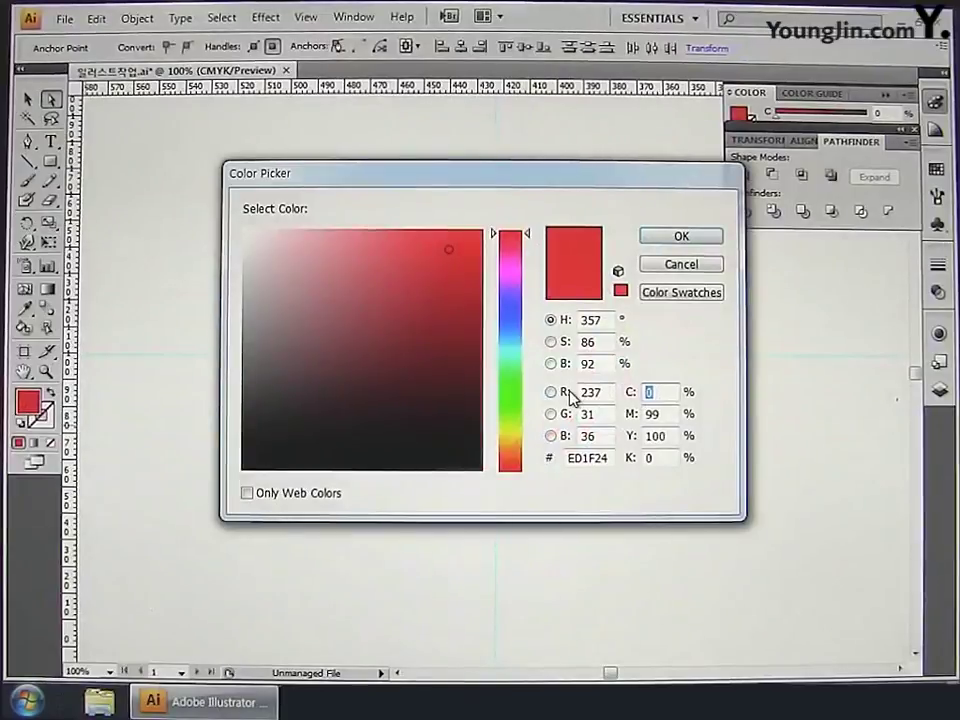
{"action": "type", "text": "73"}
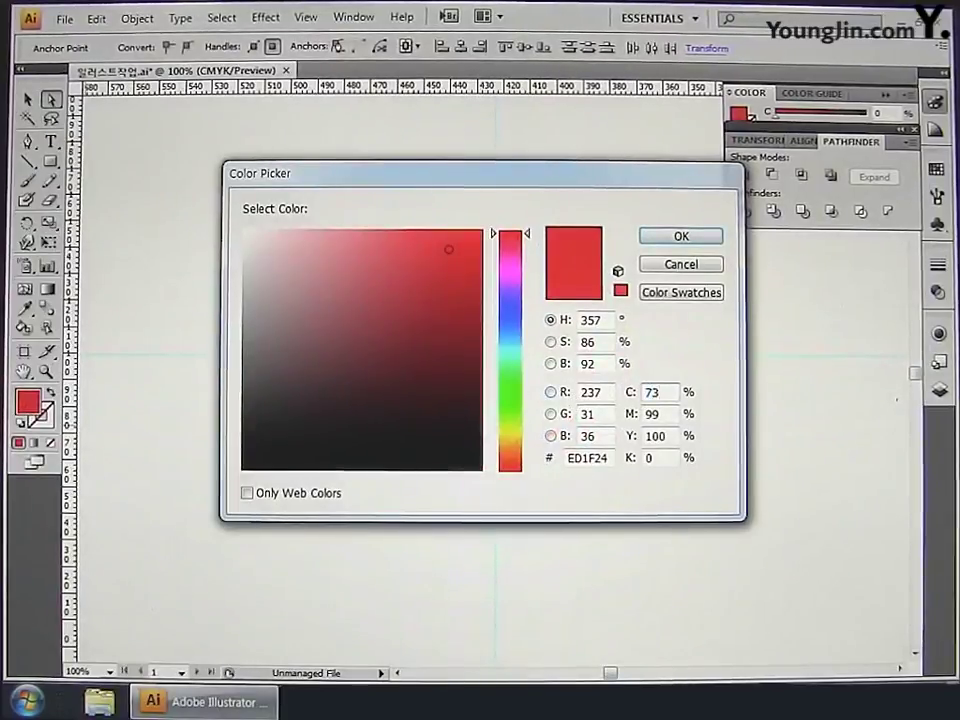
{"action": "key", "text": "Tab"}
{"action": "type", "text": "0"}
{"action": "key", "text": "Tab"}
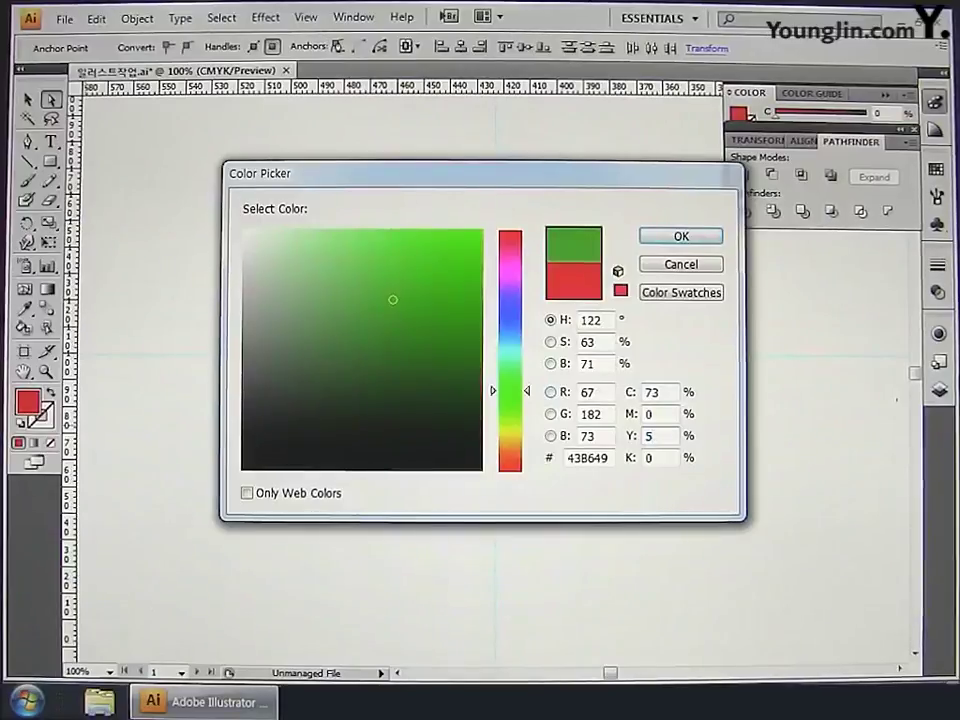
{"action": "type", "text": "5"}
{"action": "key", "text": "Tab"}
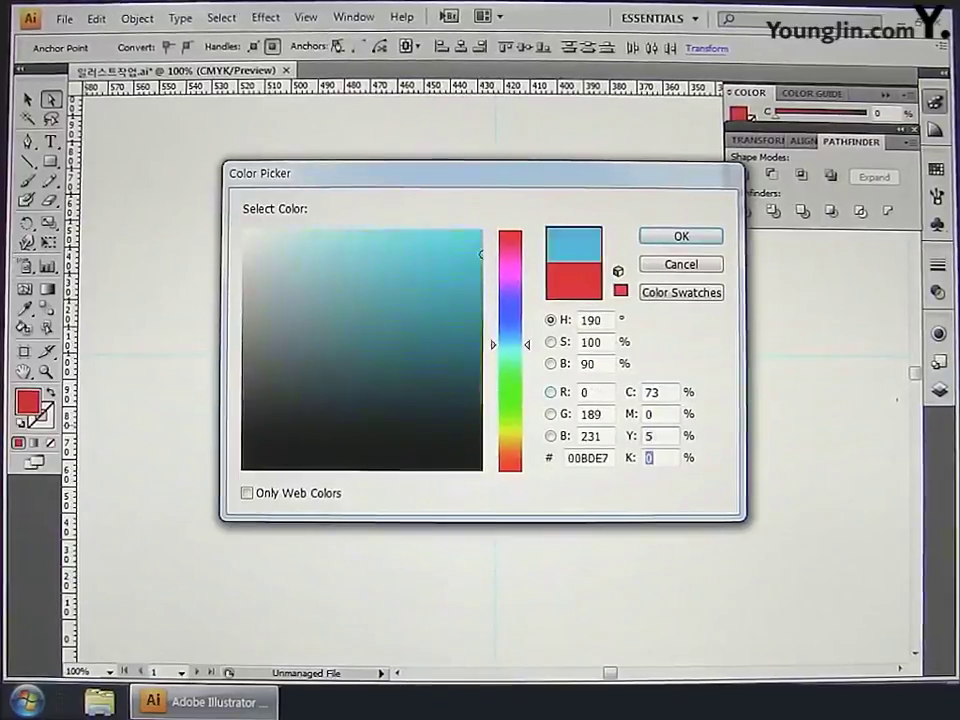
{"action": "key", "text": "Return"}
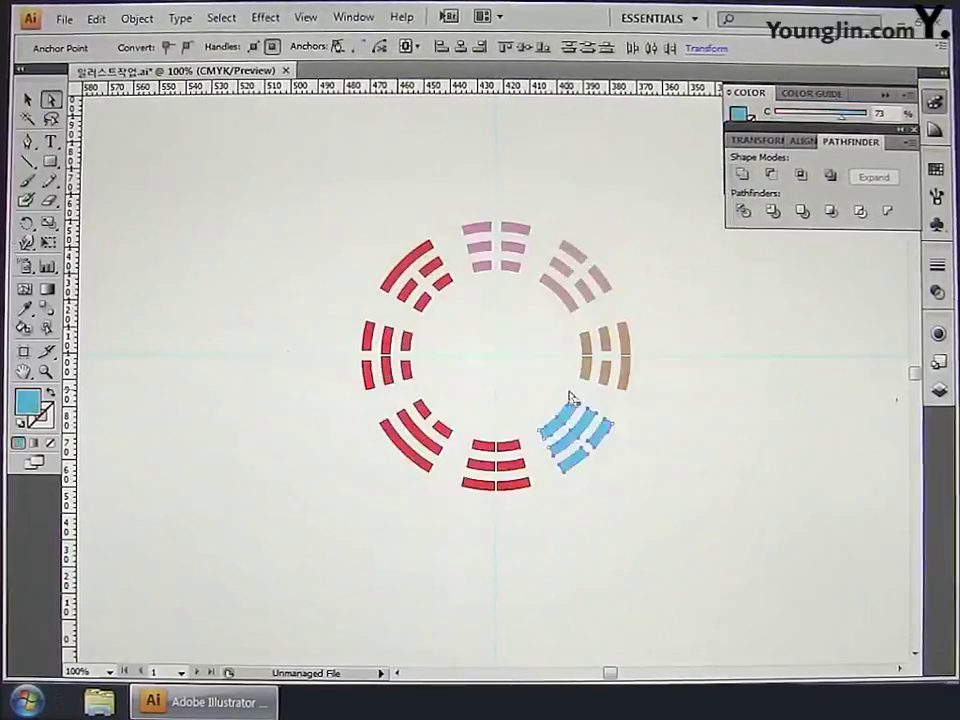
- Select the bottom arc group and set the cyan value of its fill color to 37%
{"action": "left_click_drag", "start_coordinate": [484, 411], "coordinate": [513, 524]}
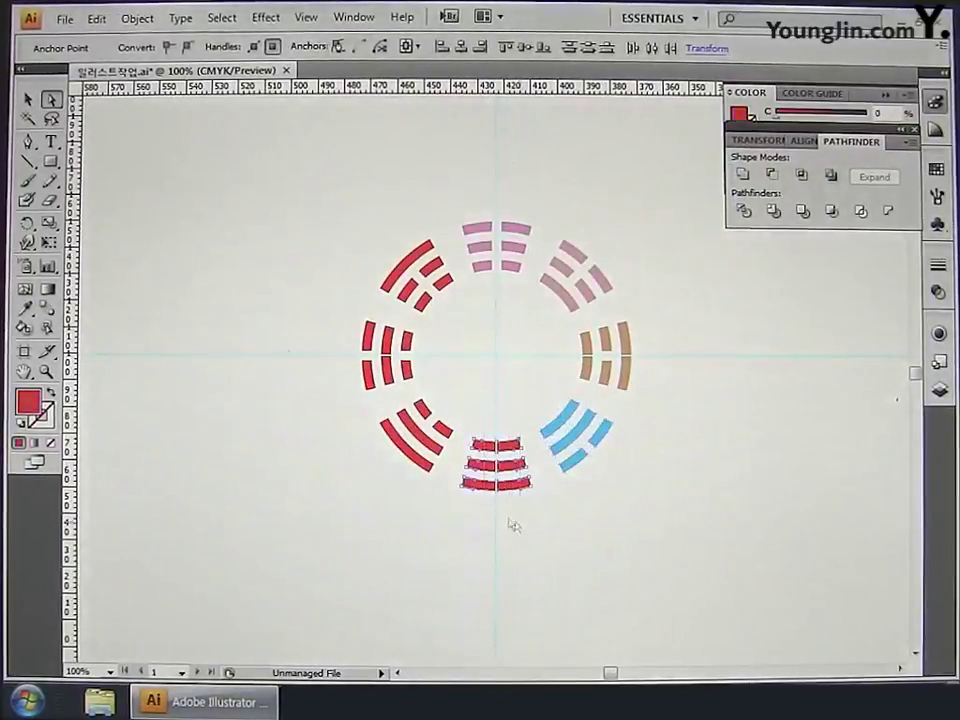
{"action": "double_click", "coordinate": [30, 404]}
{"action": "double_click", "coordinate": [650, 392]}
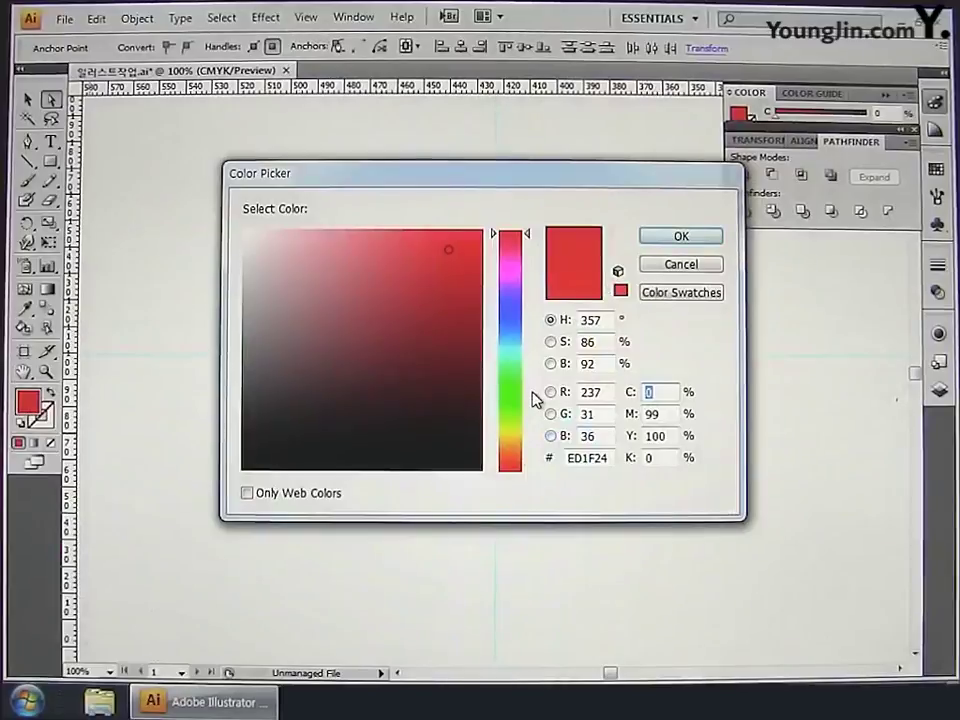
{"action": "type", "text": "3"}
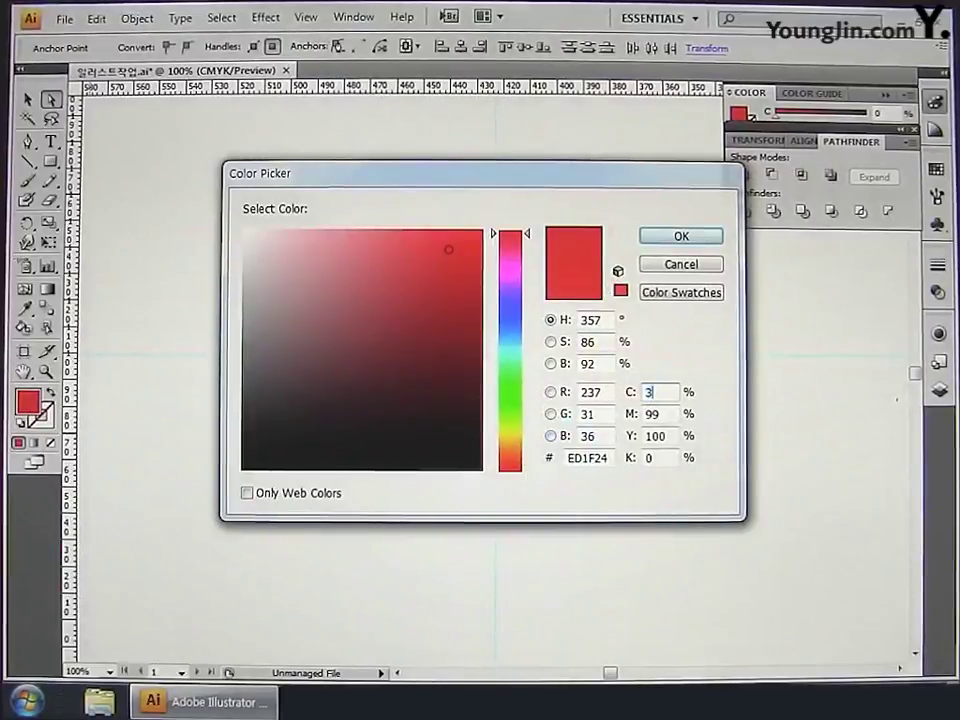
{"action": "type", "text": "7"}
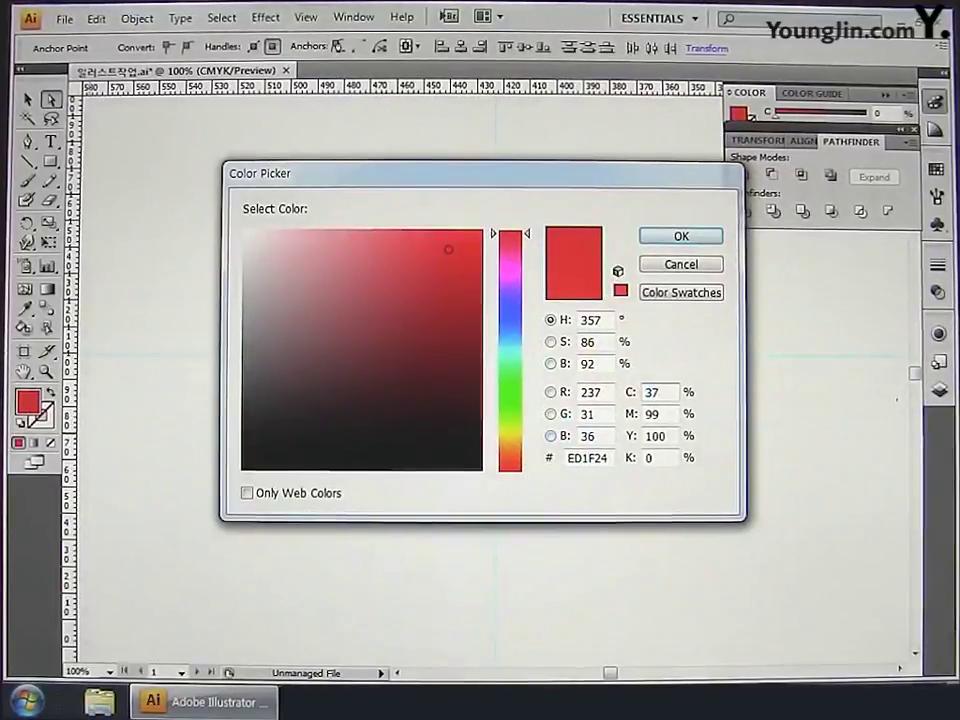
{"action": "key", "text": "Tab"}
{"action": "key", "text": "Tab"}
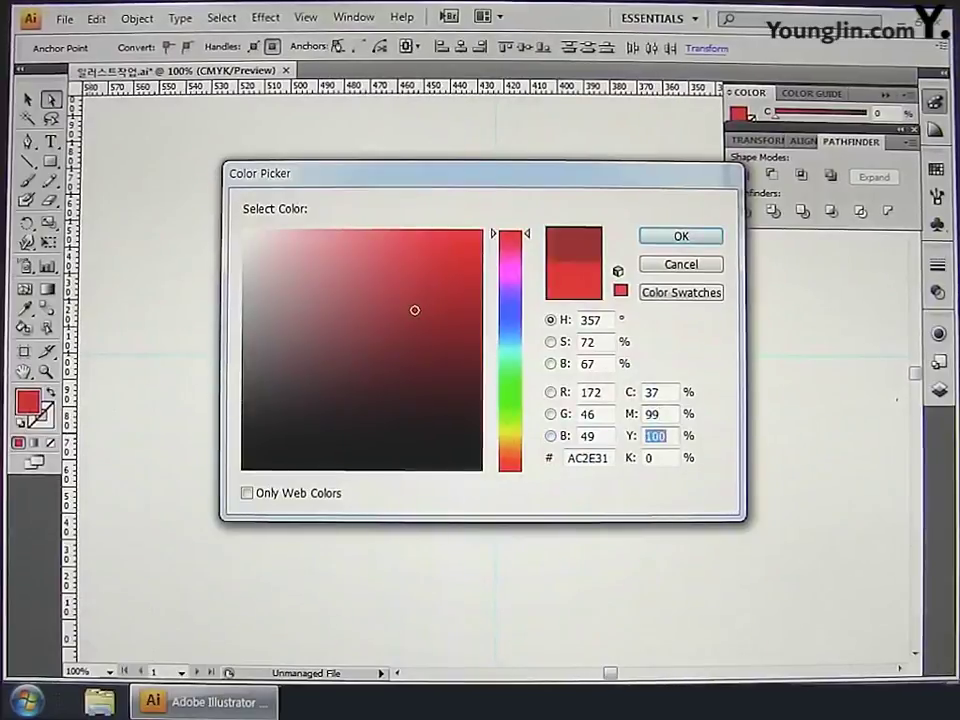
- Set the yellow component of the bottom trigram's fill colour to 13% and apply the colour
{"action": "type", "text": "13"}
{"action": "key", "text": "Tab"}
{"action": "key", "text": "Return"}
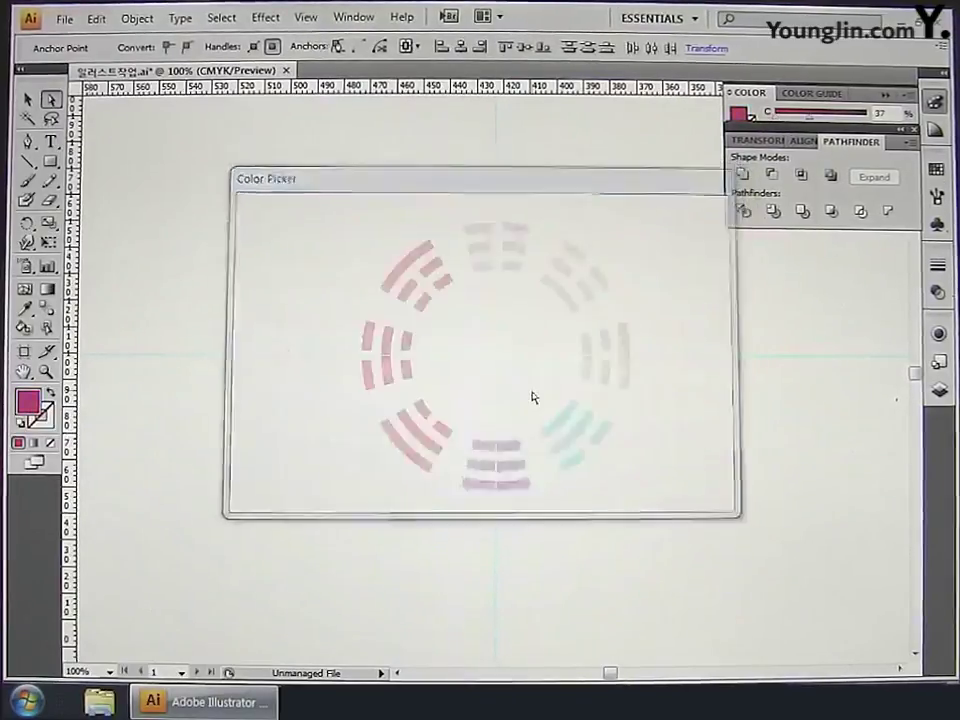
- Fill the lower-left trigram's bars of the ring with green, CMYK 71, 0, 92, 0
{"action": "left_click_drag", "start_coordinate": [368, 425], "coordinate": [450, 461]}
{"action": "double_click", "coordinate": [36, 406]}
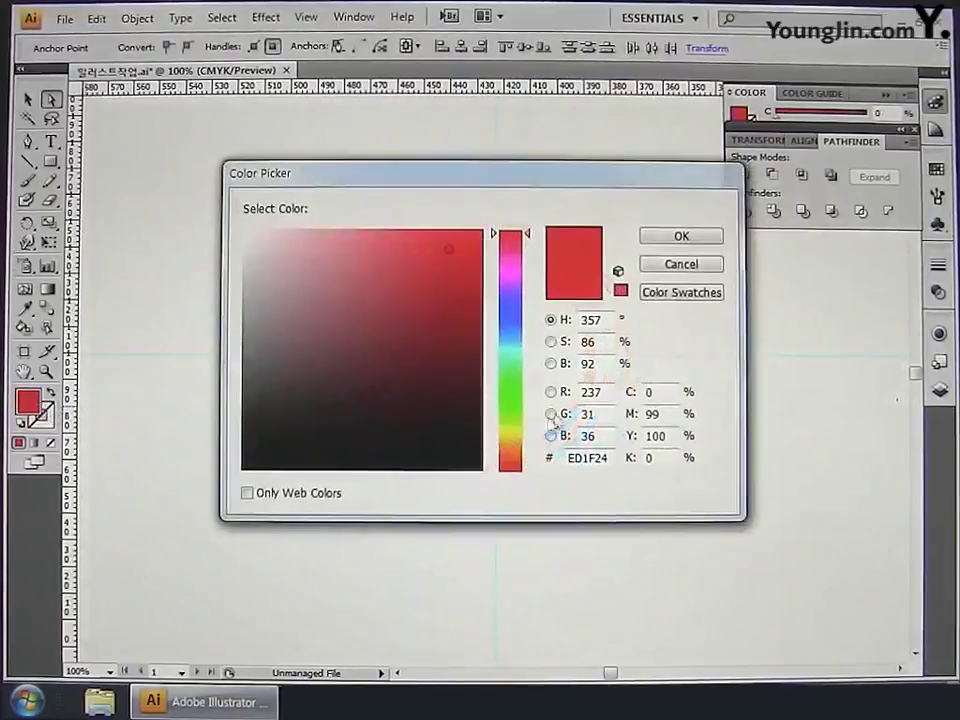
{"action": "double_click", "coordinate": [664, 392]}
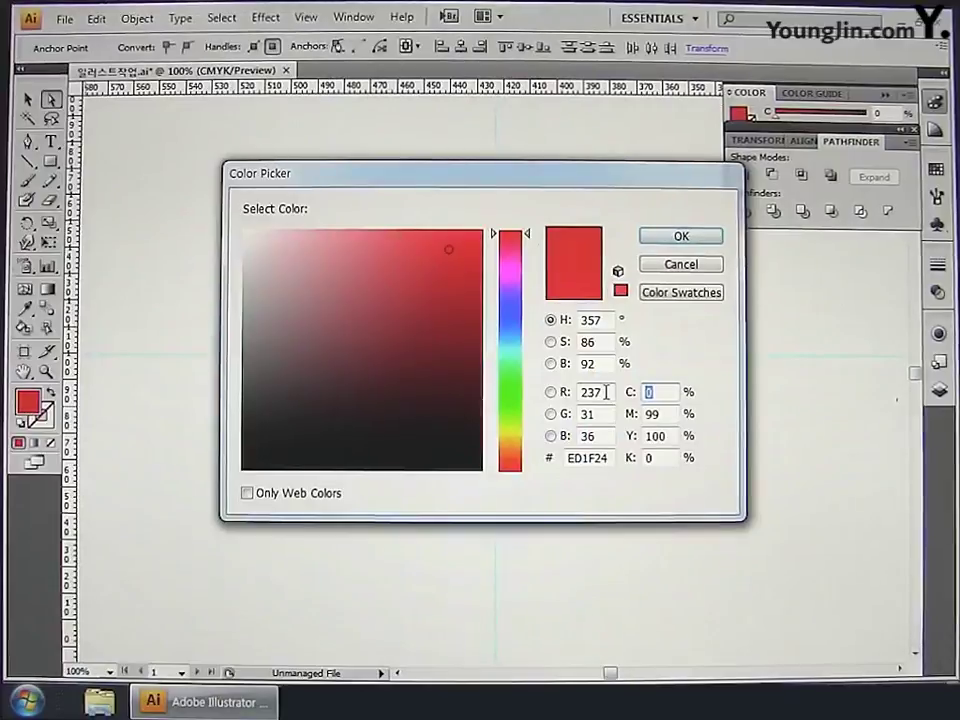
{"action": "type", "text": "71"}
{"action": "key", "text": "Tab"}
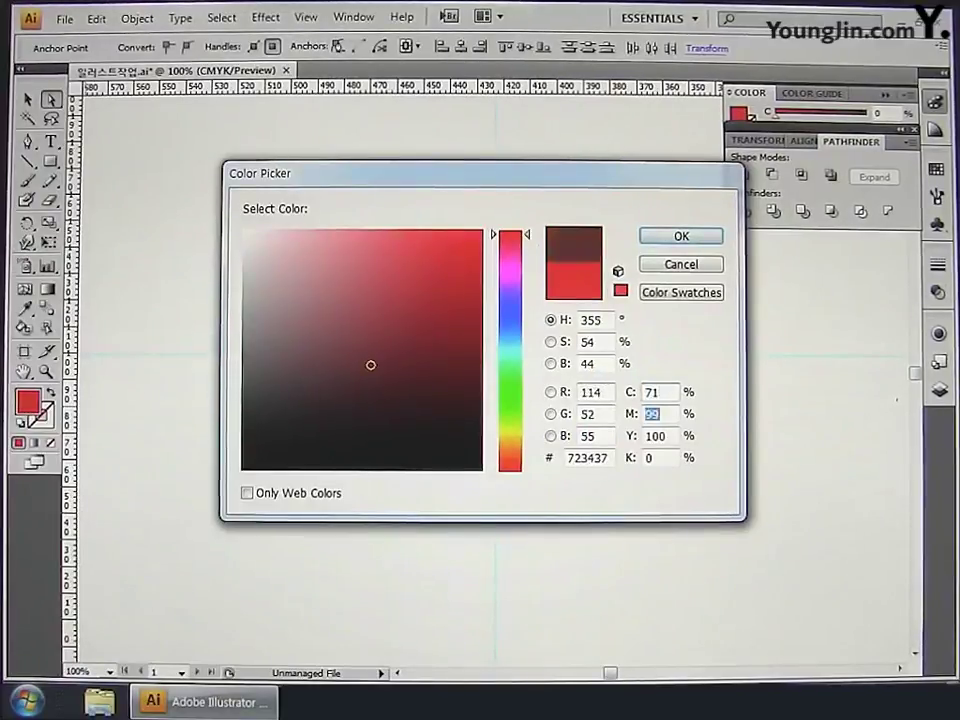
{"action": "type", "text": "0"}
{"action": "key", "text": "Tab"}
{"action": "type", "text": "92"}
{"action": "key", "text": "Tab"}
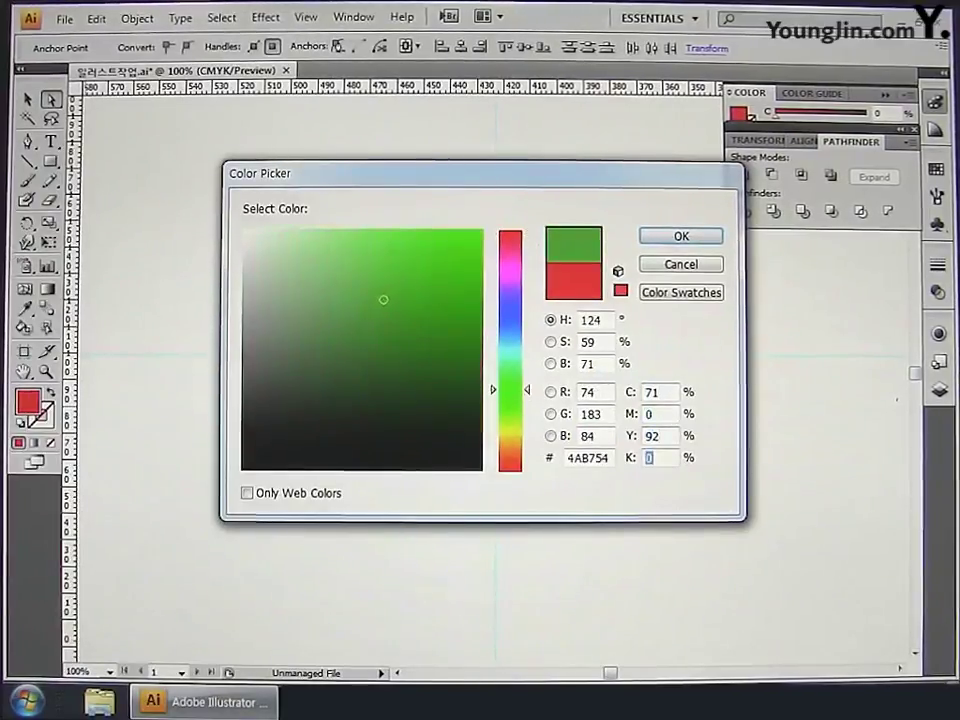
{"action": "key", "text": "Return"}
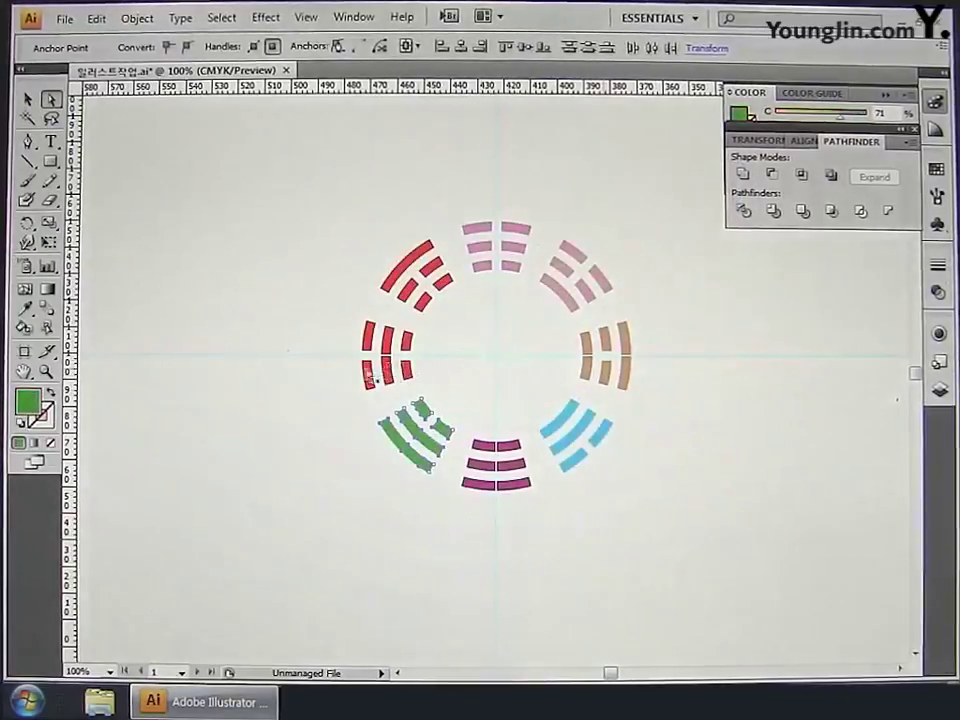
- Fill the bars of the ring's leftmost trigram with blue, CMYK 78, 31, 11, 0
{"action": "left_click_drag", "start_coordinate": [315, 340], "coordinate": [430, 395]}
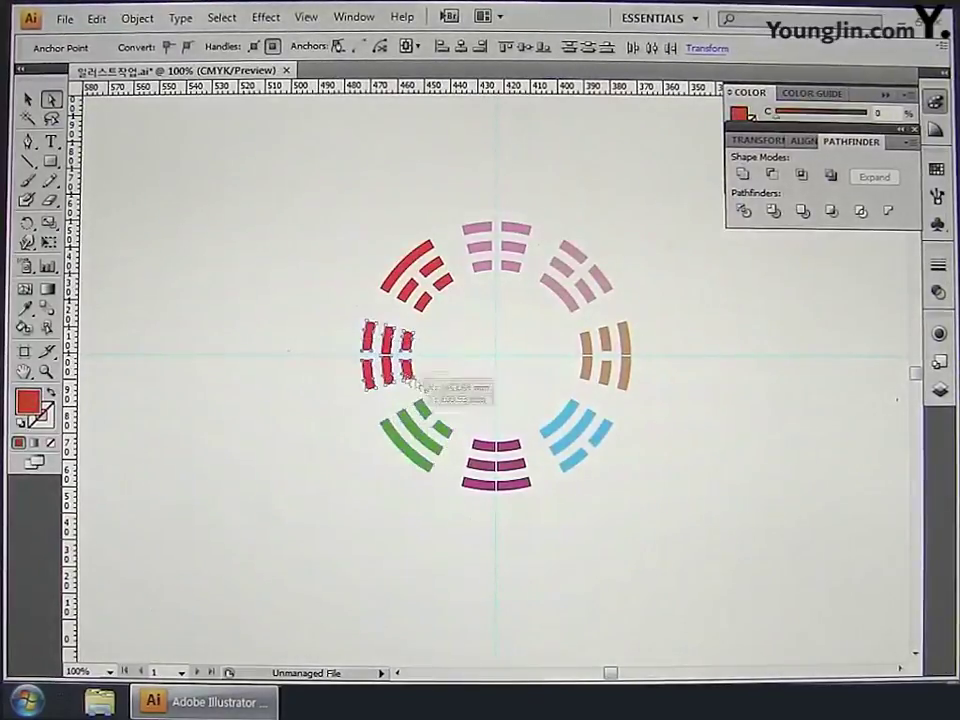
{"action": "double_click", "coordinate": [31, 404]}
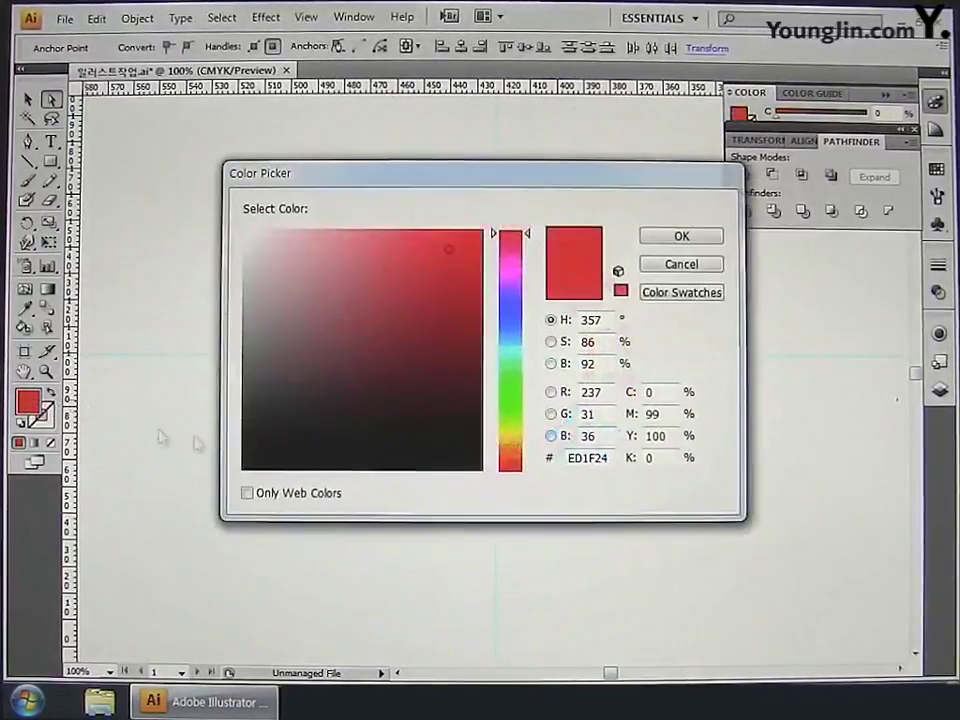
{"action": "double_click", "coordinate": [658, 392]}
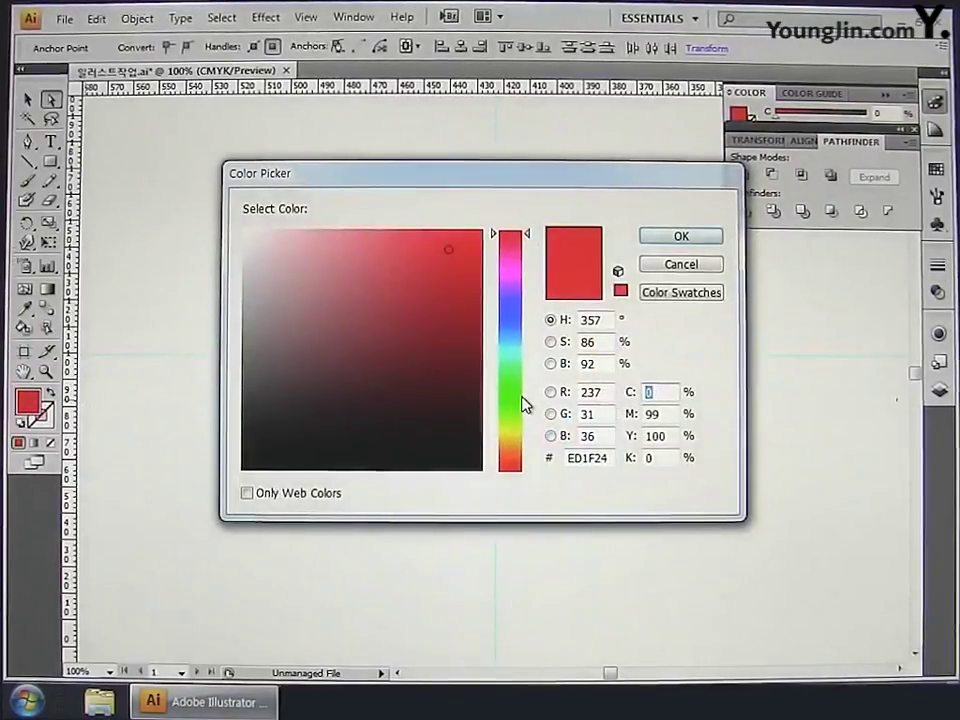
{"action": "type", "text": "78"}
{"action": "key", "text": "Tab"}
{"action": "type", "text": "3"}
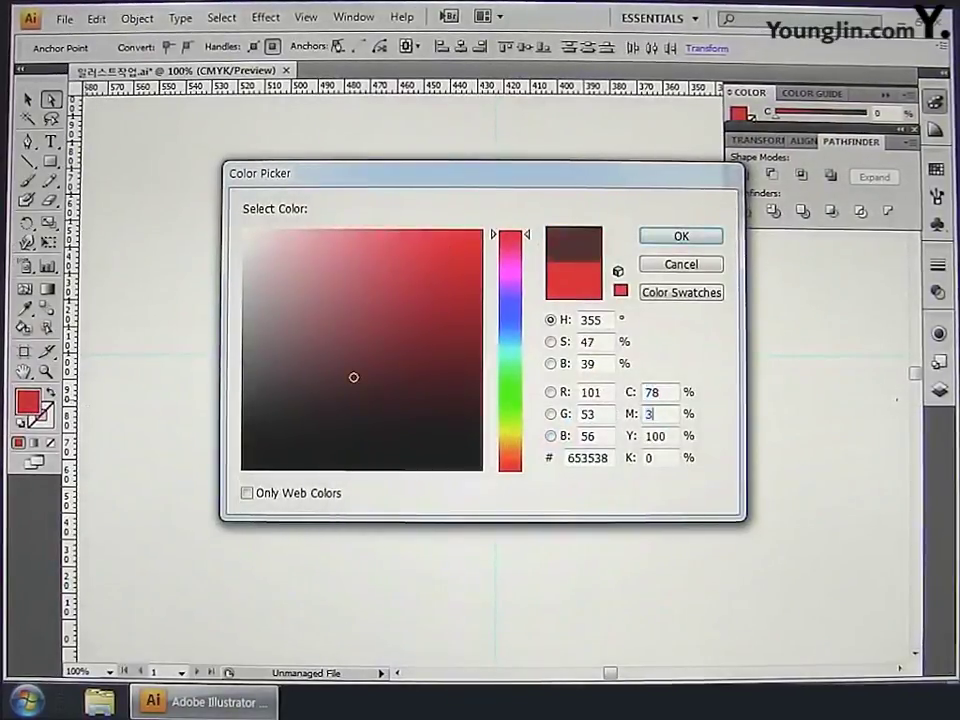
{"action": "type", "text": "1"}
{"action": "key", "text": "Tab"}
{"action": "type", "text": "11"}
{"action": "key", "text": "Tab"}
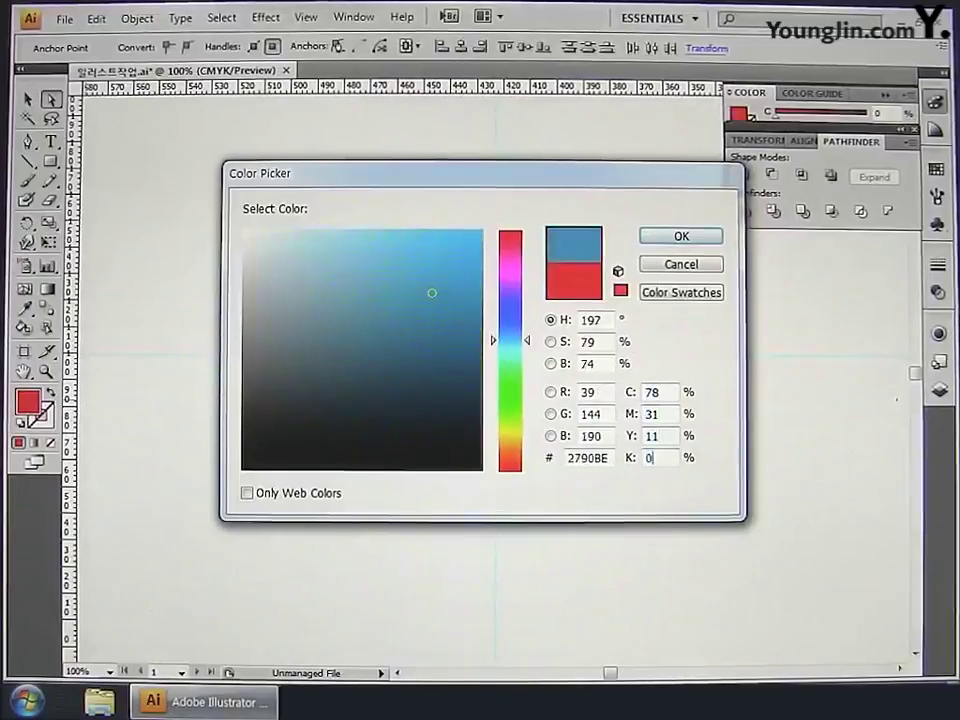
{"action": "key", "text": "Return"}
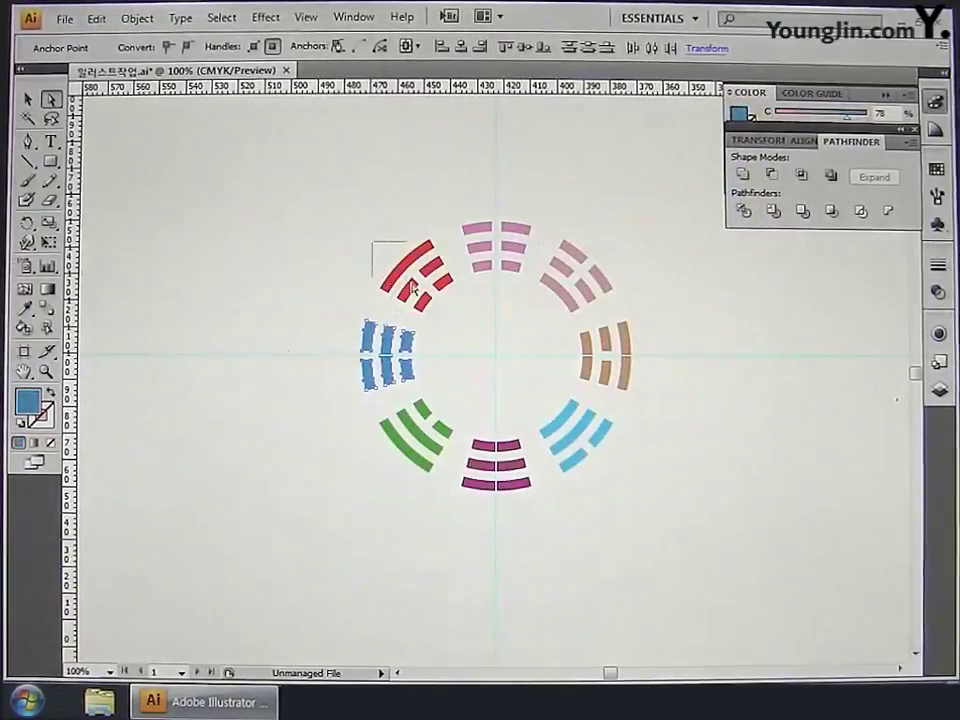
- Fill the upper-left trigram's bars of the ring with light green, CMYK 51, 0, 62, 0
{"action": "left_click_drag", "start_coordinate": [413, 288], "coordinate": [450, 316]}
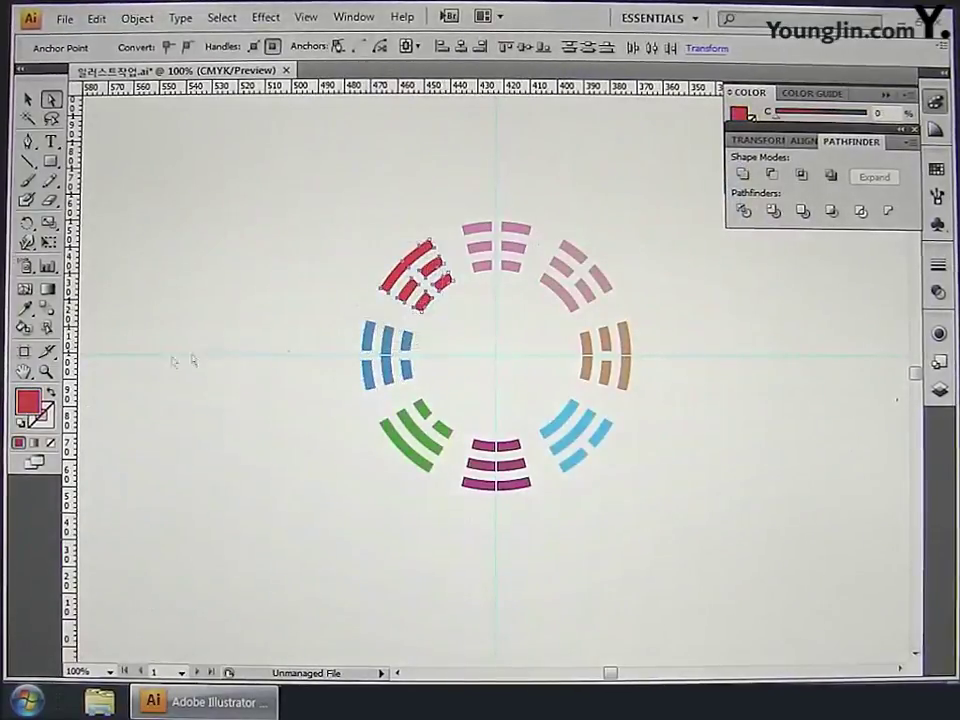
{"action": "double_click", "coordinate": [30, 402]}
{"action": "left_click", "coordinate": [647, 392]}
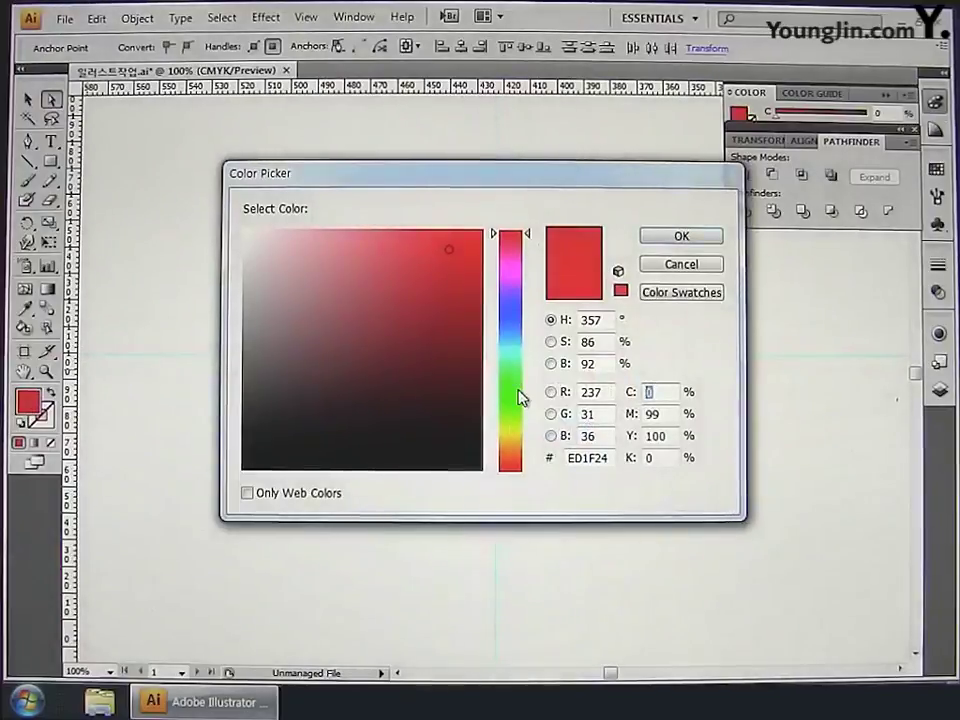
{"action": "type", "text": "51"}
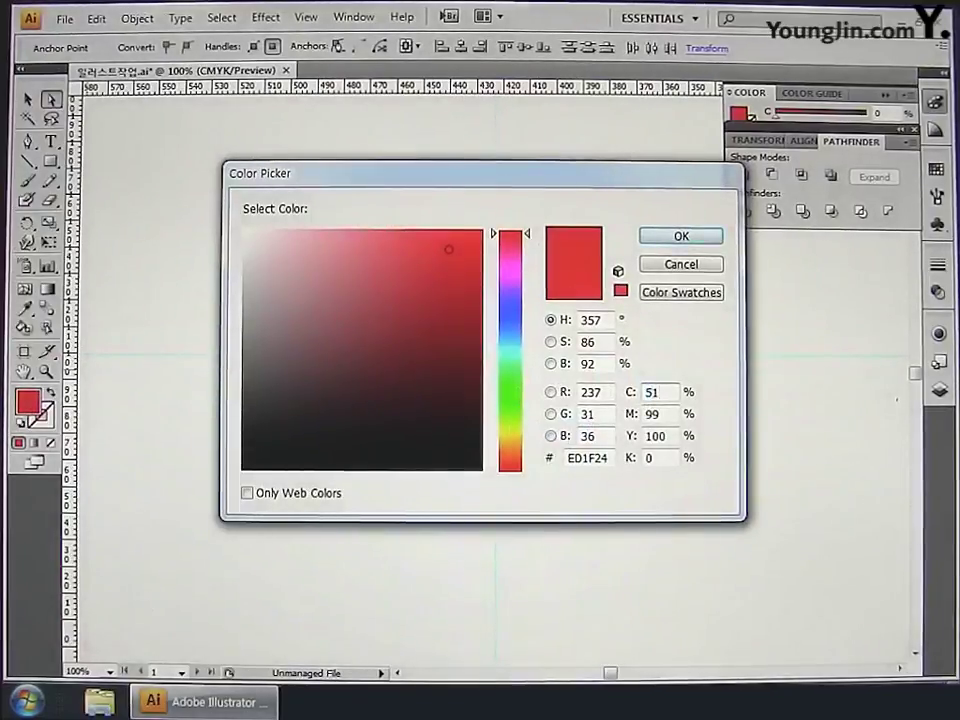
{"action": "key", "text": "Tab"}
{"action": "key", "text": "Tab"}
{"action": "type", "text": "62"}
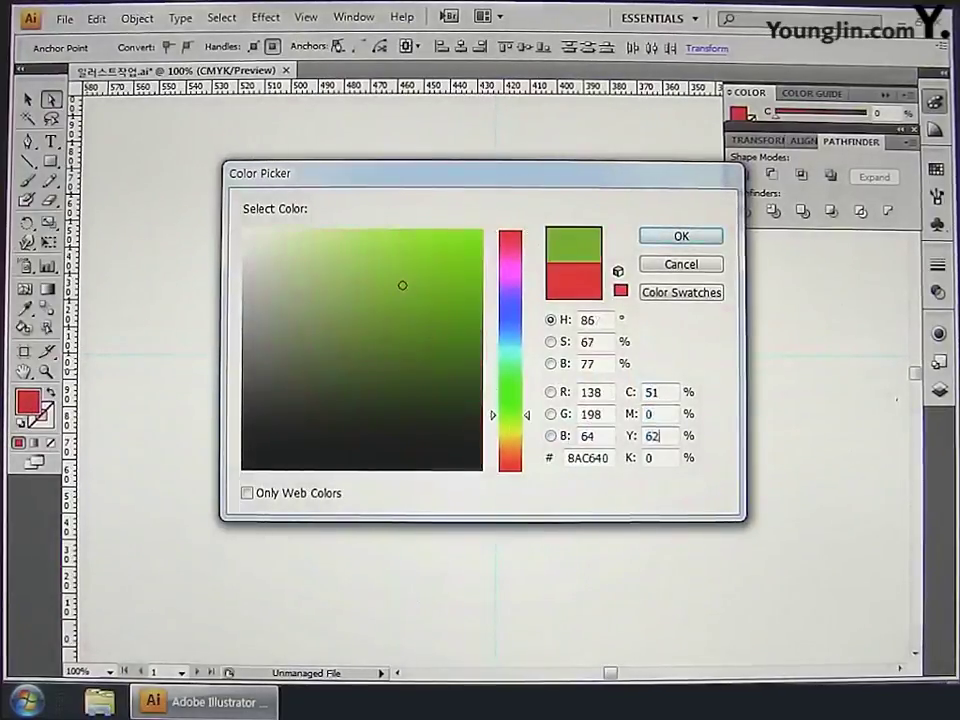
{"action": "key", "text": "Tab"}
{"action": "key", "text": "Return"}
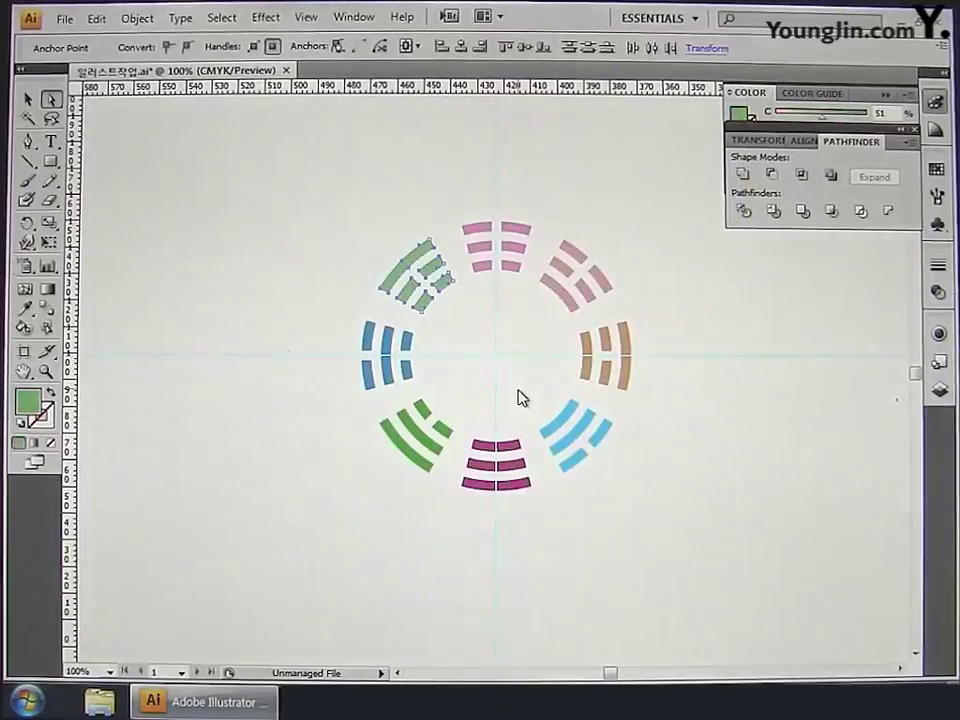
- Deselect the trigram, then close the Pathfinder panel group and hide the rulers
{"action": "left_click", "coordinate": [662, 483]}
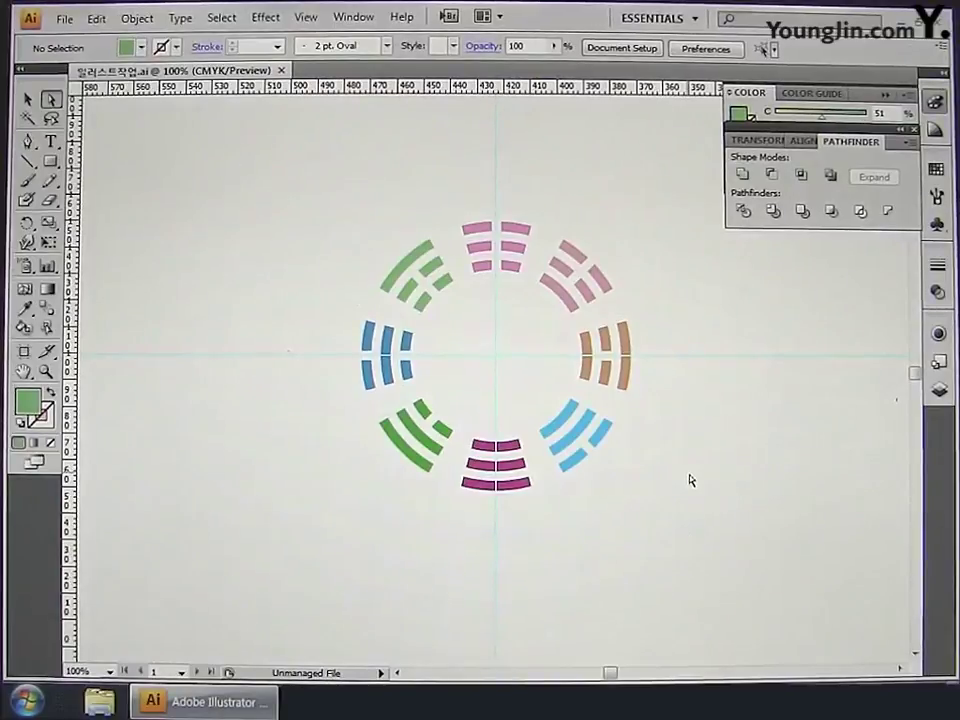
{"action": "left_click", "coordinate": [915, 129]}
{"action": "key", "text": "ctrl+r"}
- Release the horizontal and vertical guides crossing the ring's centre and delete the resulting lines
{"action": "key", "text": "ctrl+alt+5"}
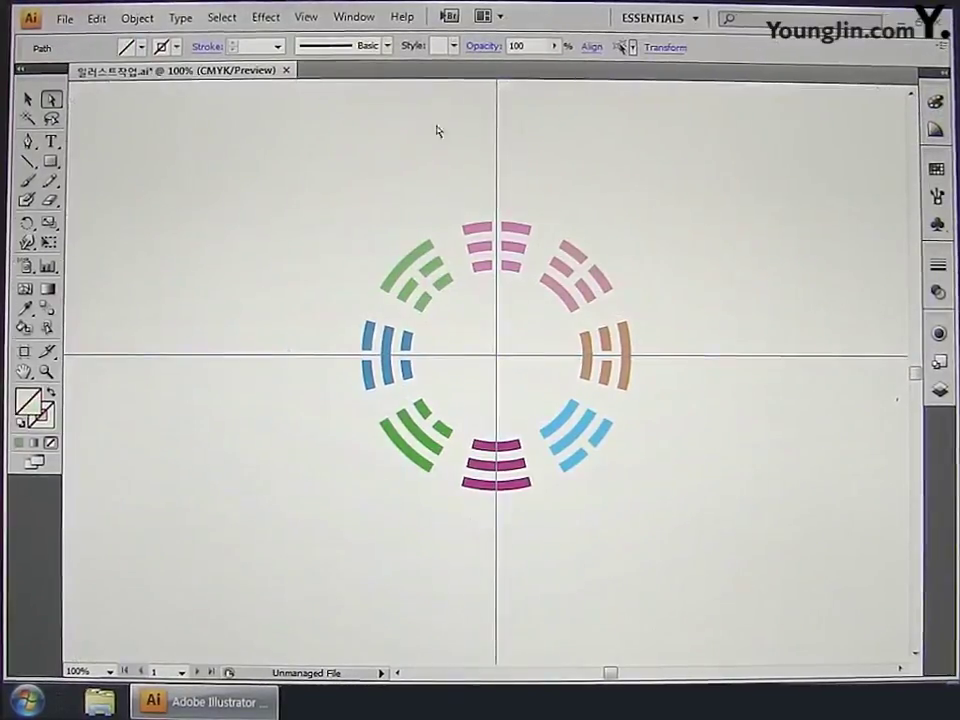
{"action": "left_click_drag", "start_coordinate": [692, 261], "coordinate": [754, 439]}
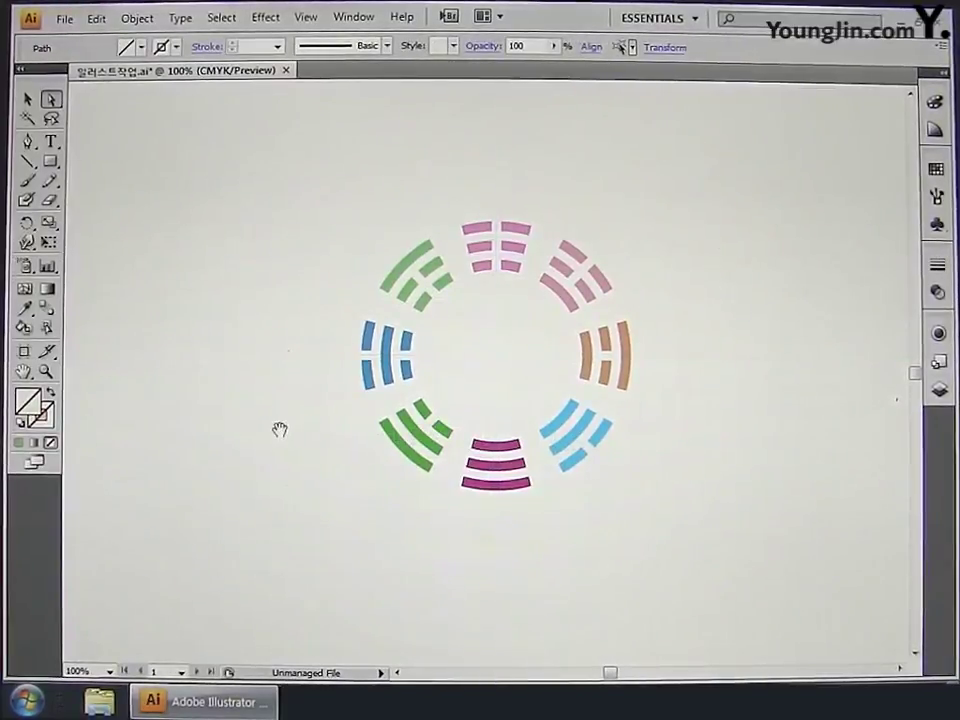
- Draw a closed drumstick-shaped outline with the Pen tool on the empty canvas beside the trigram ring, its narrow notched end pointing up and right
{"action": "left_click_drag", "start_coordinate": [279, 430], "coordinate": [778, 425]}
{"action": "left_click_drag", "start_coordinate": [405, 433], "coordinate": [612, 434]}
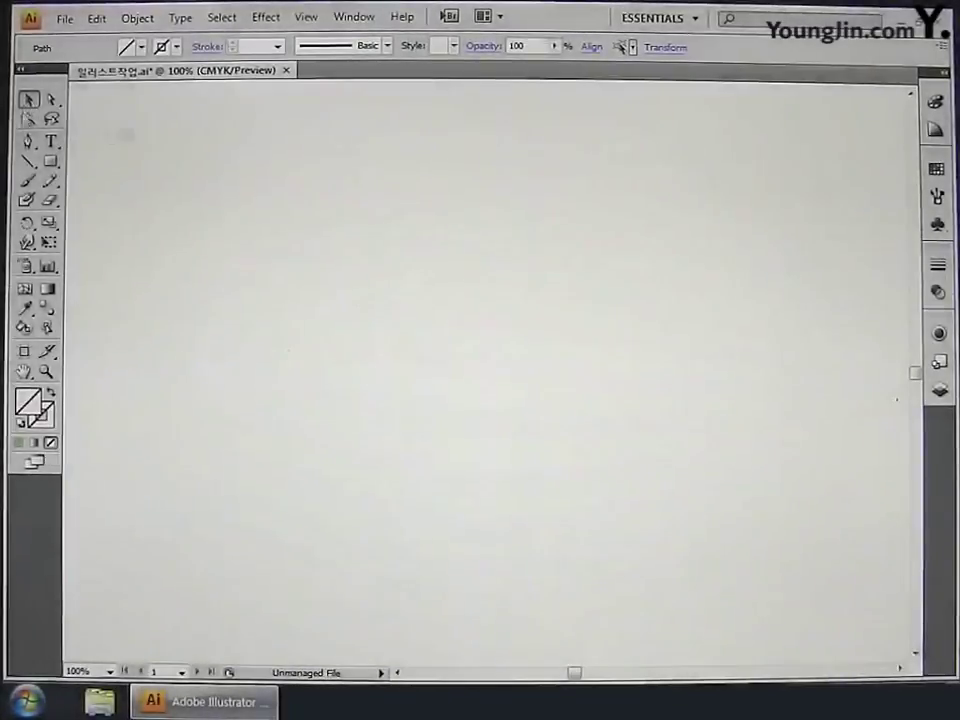
{"action": "left_click", "coordinate": [28, 143]}
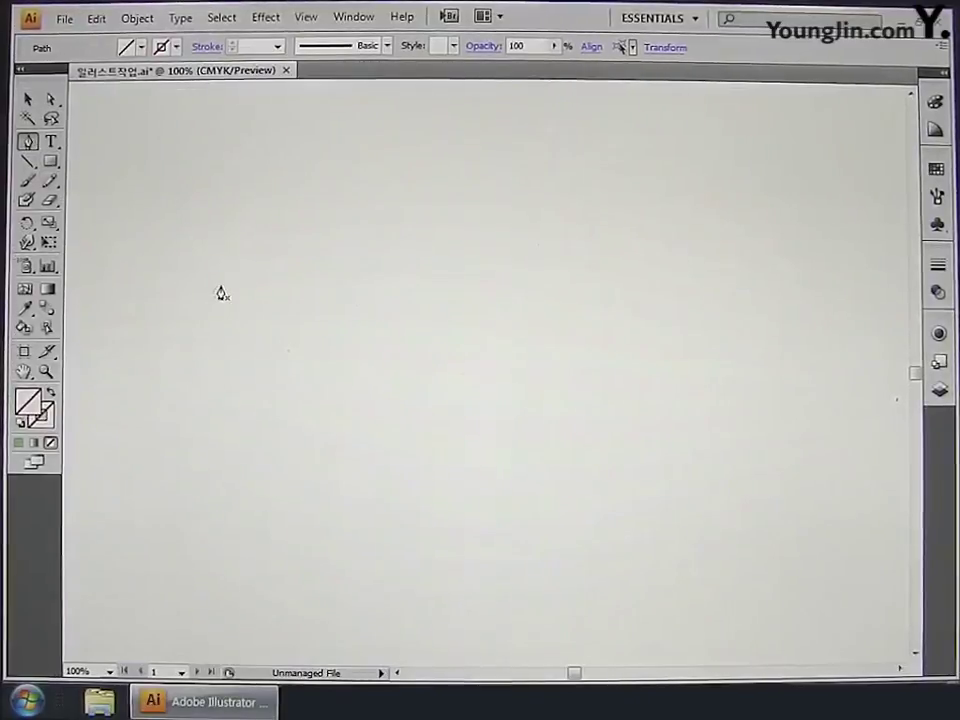
{"action": "left_click_drag", "start_coordinate": [609, 260], "coordinate": [599, 292]}
{"action": "left_click_drag", "start_coordinate": [421, 401], "coordinate": [347, 386]}
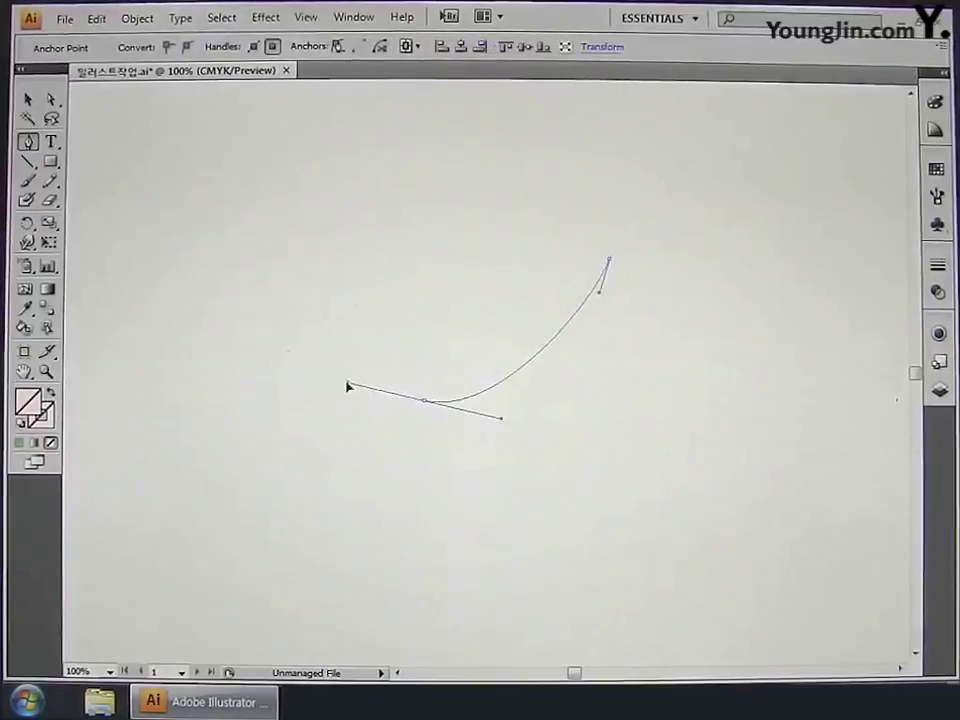
{"action": "left_click_drag", "start_coordinate": [209, 447], "coordinate": [200, 495]}
{"action": "left_click_drag", "start_coordinate": [409, 620], "coordinate": [476, 583]}
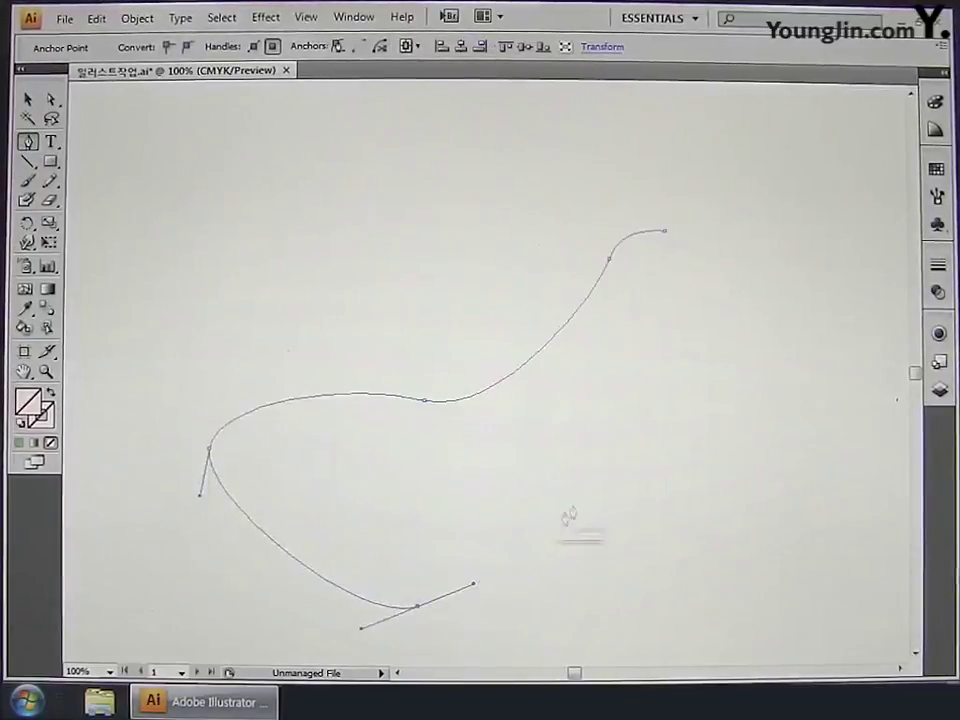
{"action": "left_click_drag", "start_coordinate": [611, 347], "coordinate": [705, 285]}
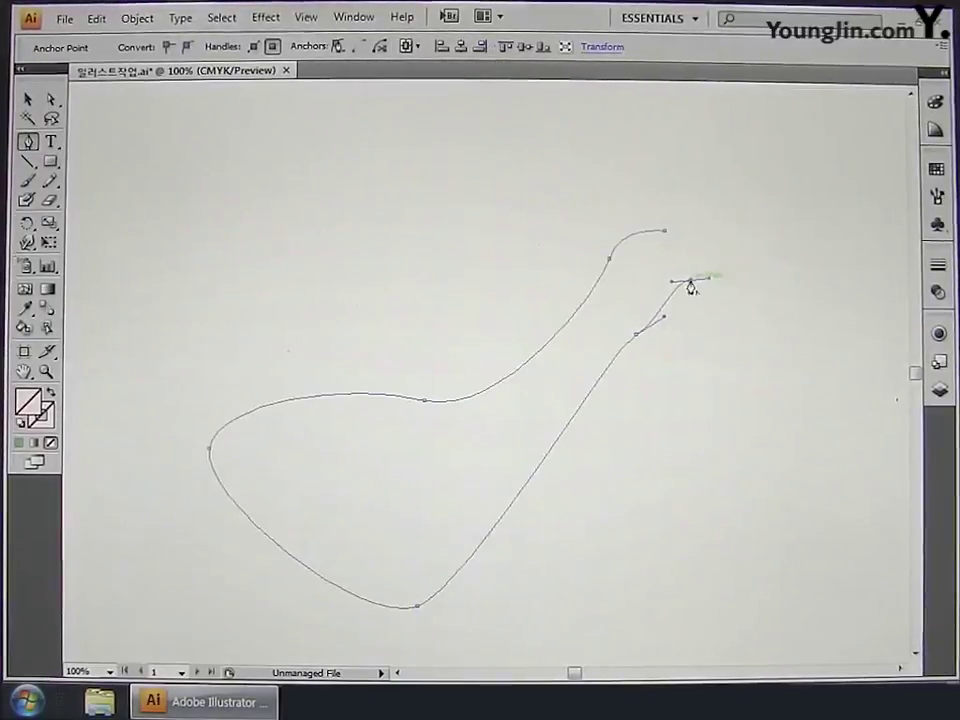
{"action": "left_click_drag", "start_coordinate": [664, 231], "coordinate": [685, 205]}
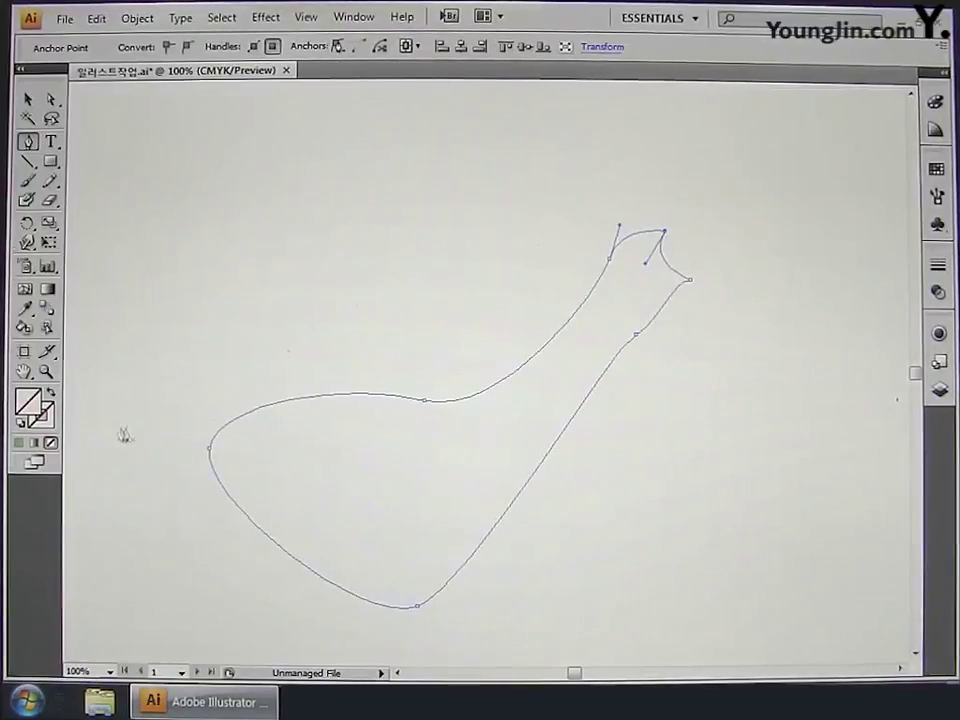
- Apply a black stroke (#000000) to the drumstick-shaped outline
{"action": "double_click", "coordinate": [46, 428]}
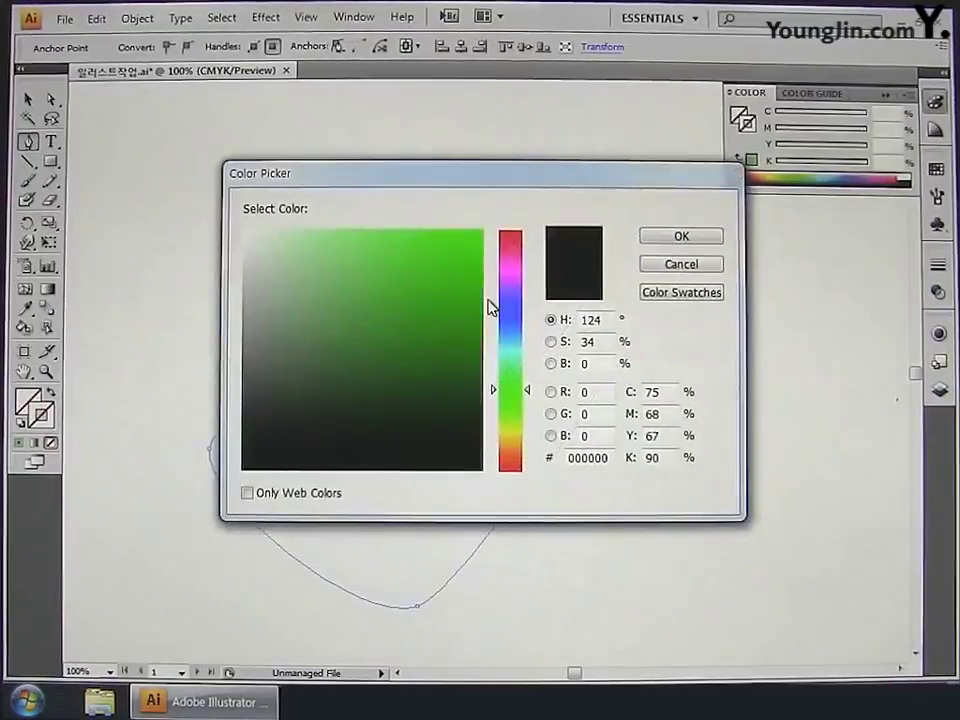
{"action": "left_click_drag", "start_coordinate": [436, 359], "coordinate": [495, 480]}
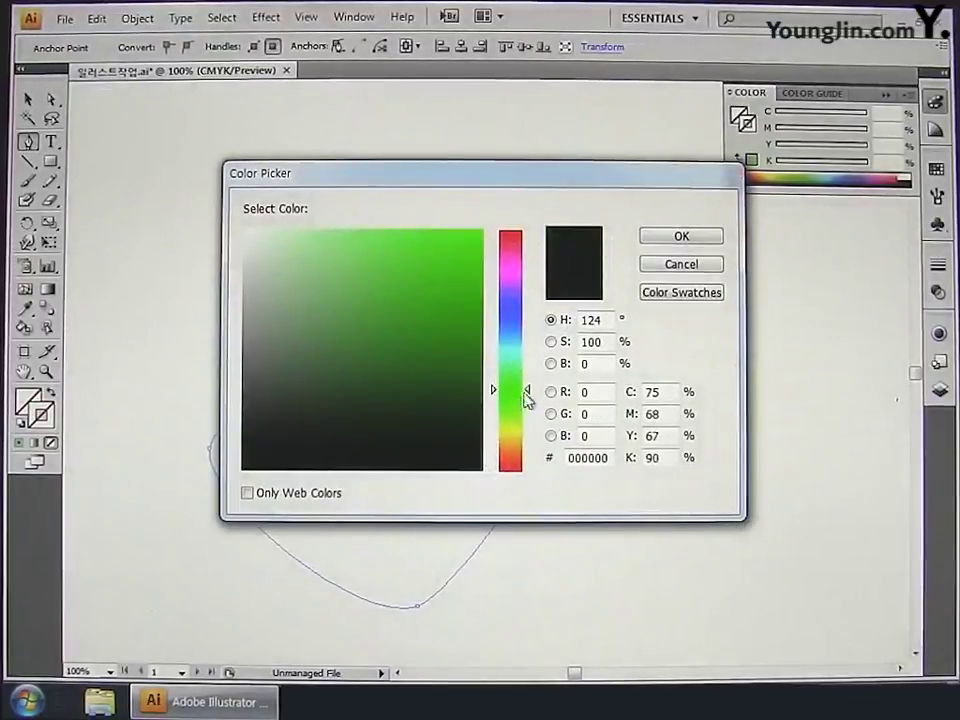
{"action": "left_click", "coordinate": [682, 266]}
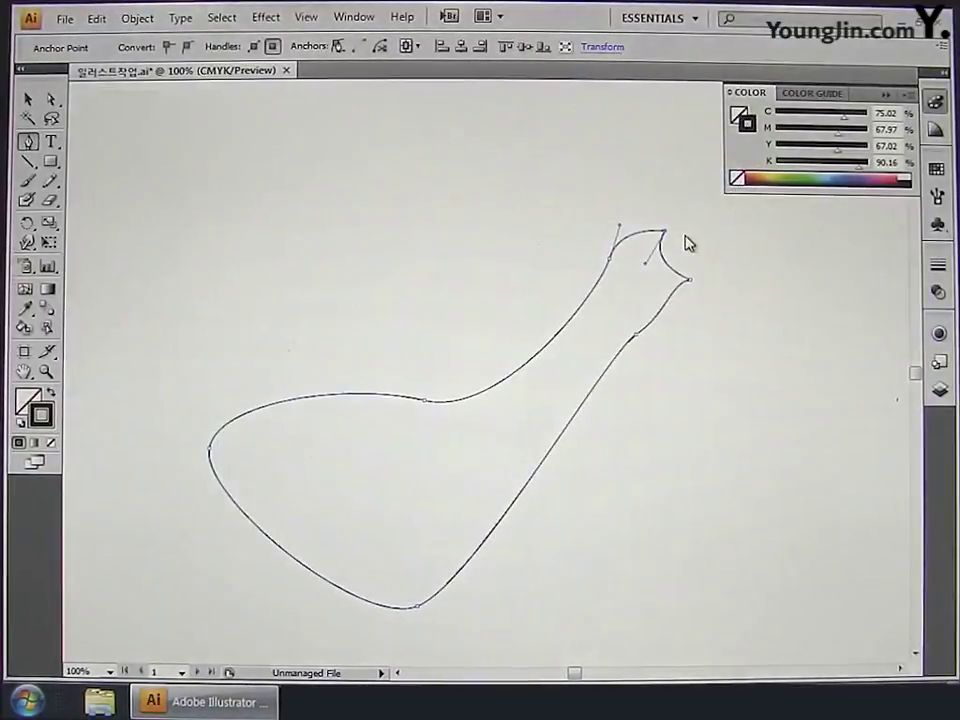
- Select the whole drumstick-shaped path and set its stroke weight to 5 pt
{"action": "left_click", "coordinate": [28, 99]}
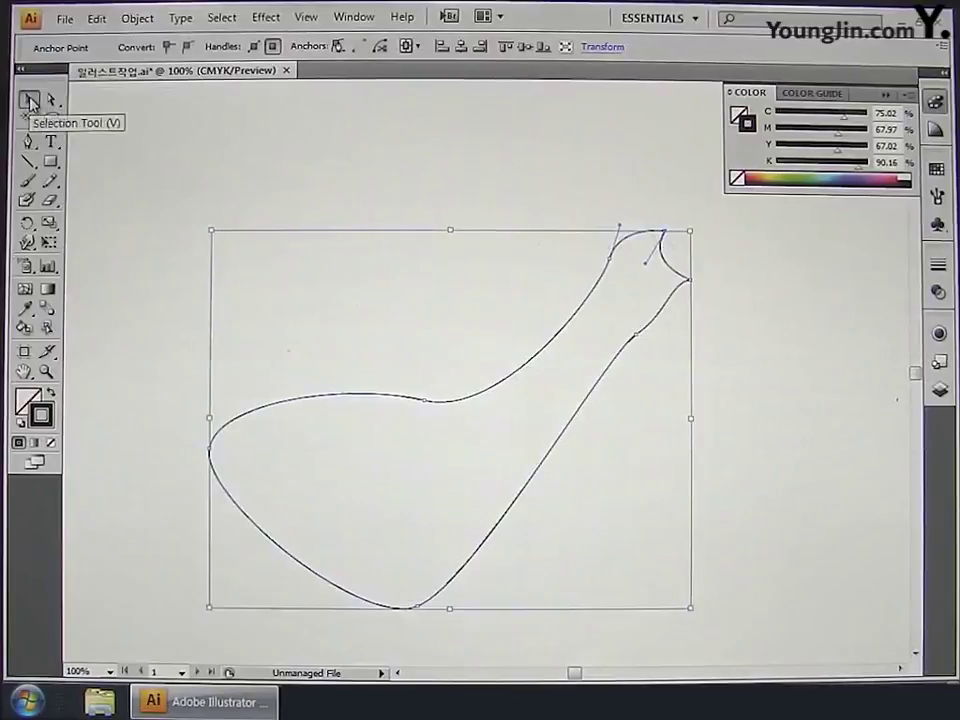
{"action": "left_click_drag", "start_coordinate": [415, 225], "coordinate": [608, 415]}
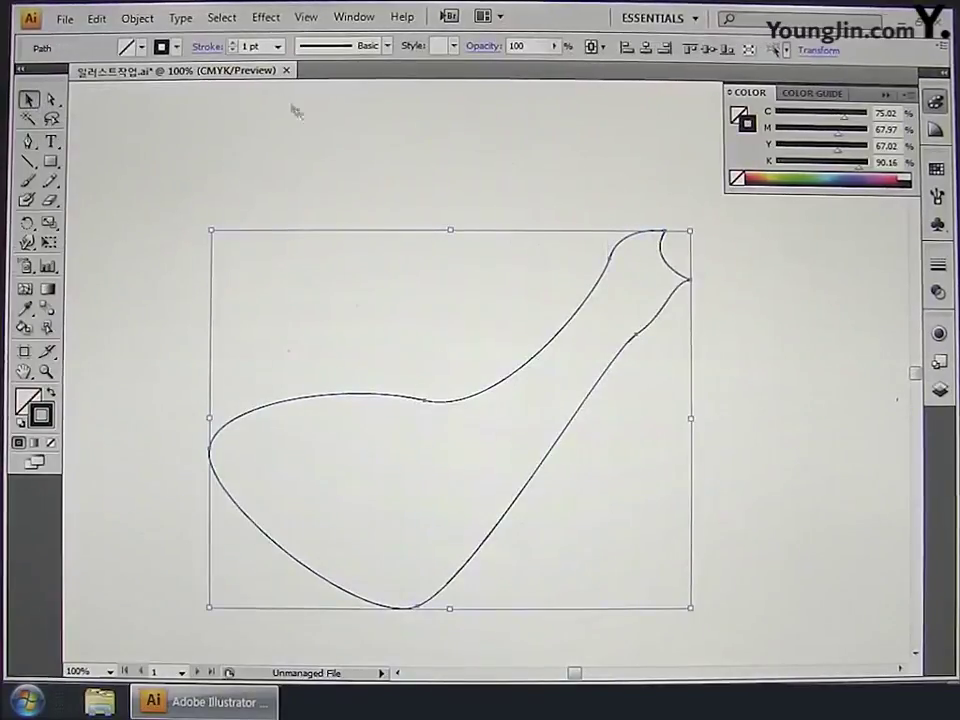
{"action": "left_click", "coordinate": [234, 44]}
{"action": "left_click", "coordinate": [234, 44]}
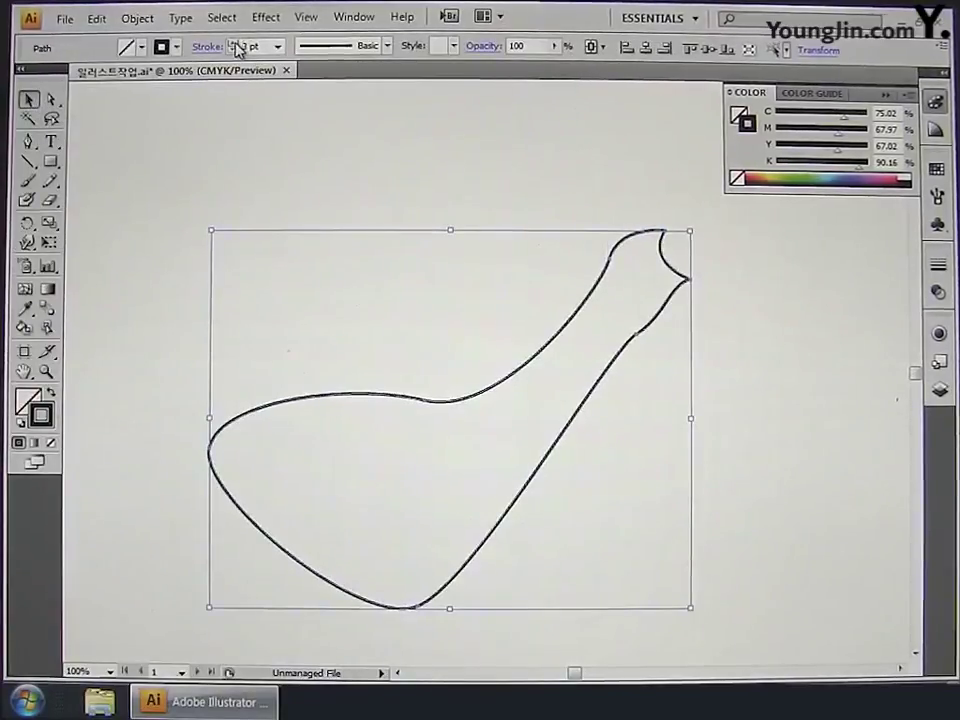
{"action": "left_click", "coordinate": [234, 44]}
{"action": "left_click", "coordinate": [234, 44]}
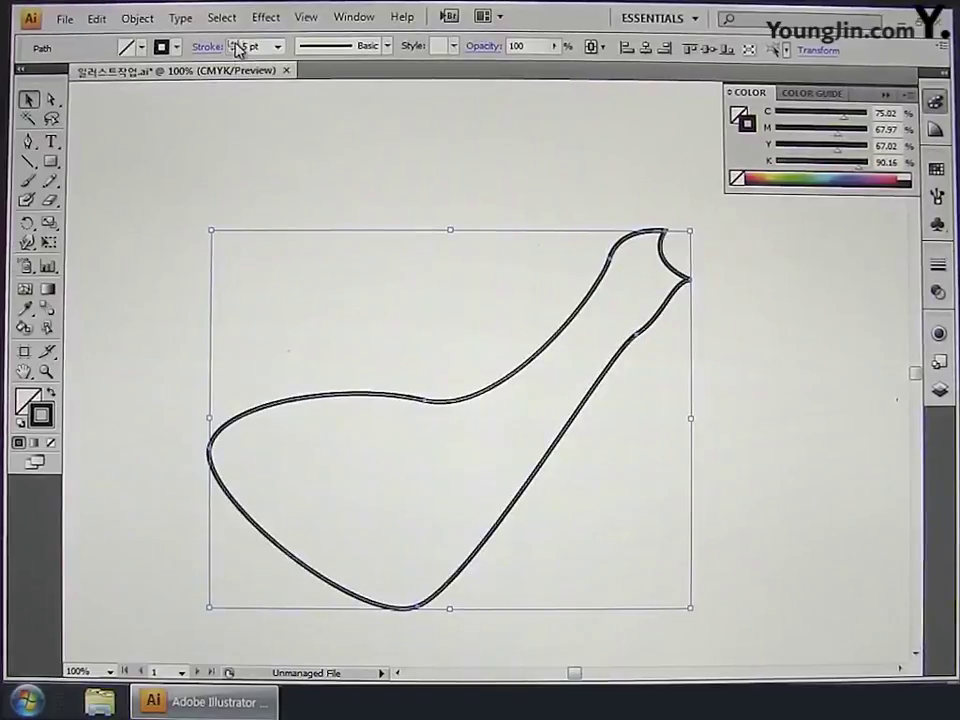
{"action": "left_click", "coordinate": [234, 49]}
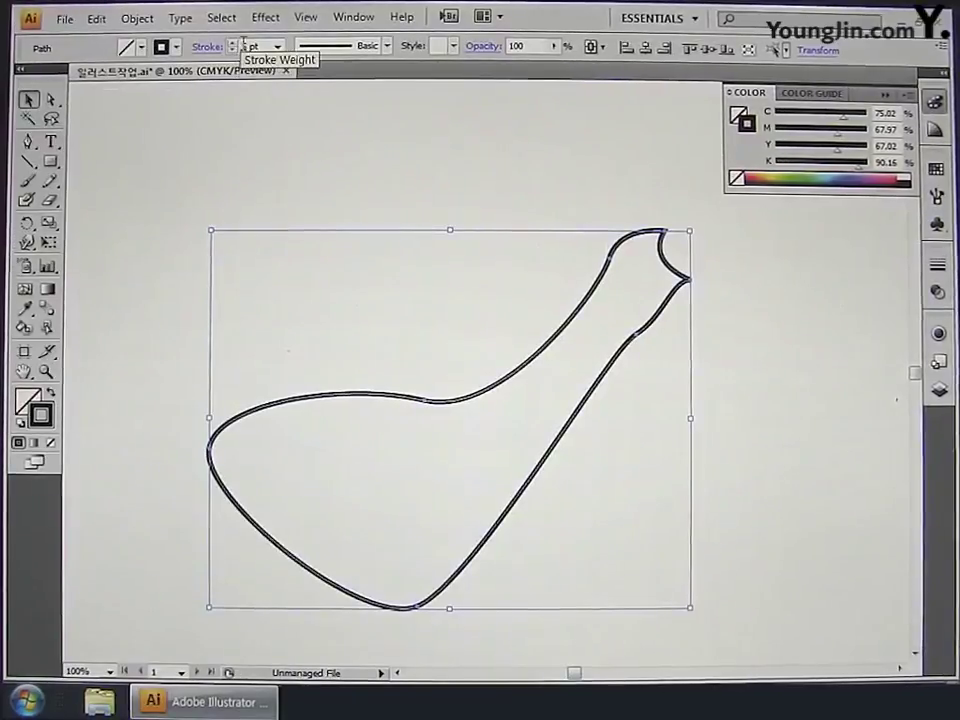
{"action": "left_click", "coordinate": [234, 49]}
{"action": "left_click", "coordinate": [234, 42]}
{"action": "left_click", "coordinate": [234, 42]}
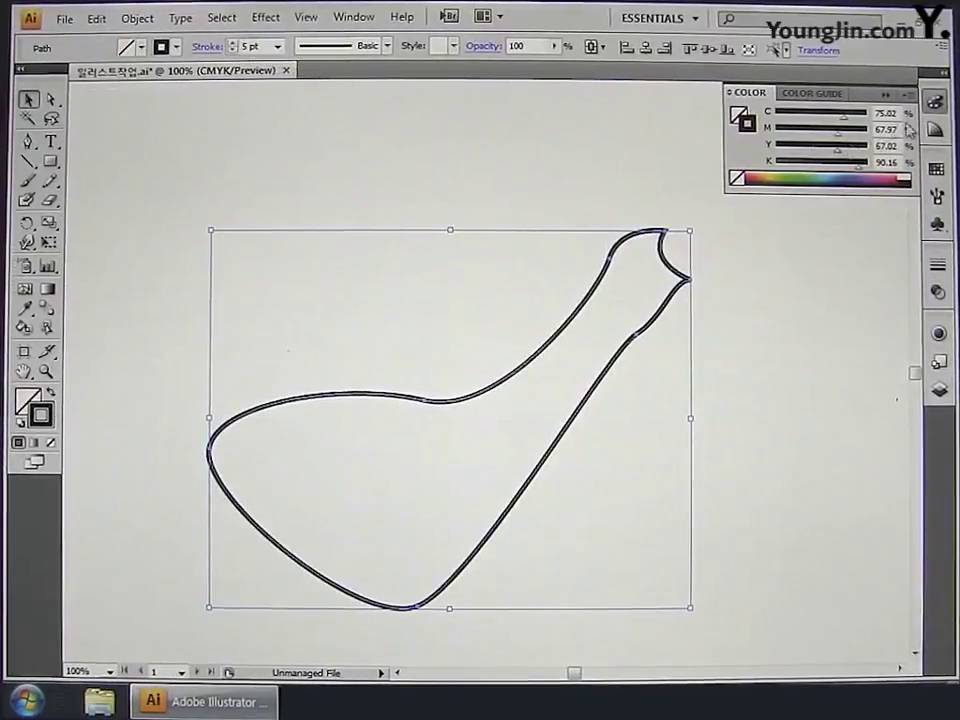
- Move the drumstick outline up and to the right, and lengthen both curve handles of the anchor at its upper dip
{"action": "left_click", "coordinate": [935, 104]}
{"action": "left_click_drag", "start_coordinate": [574, 182], "coordinate": [555, 145]}
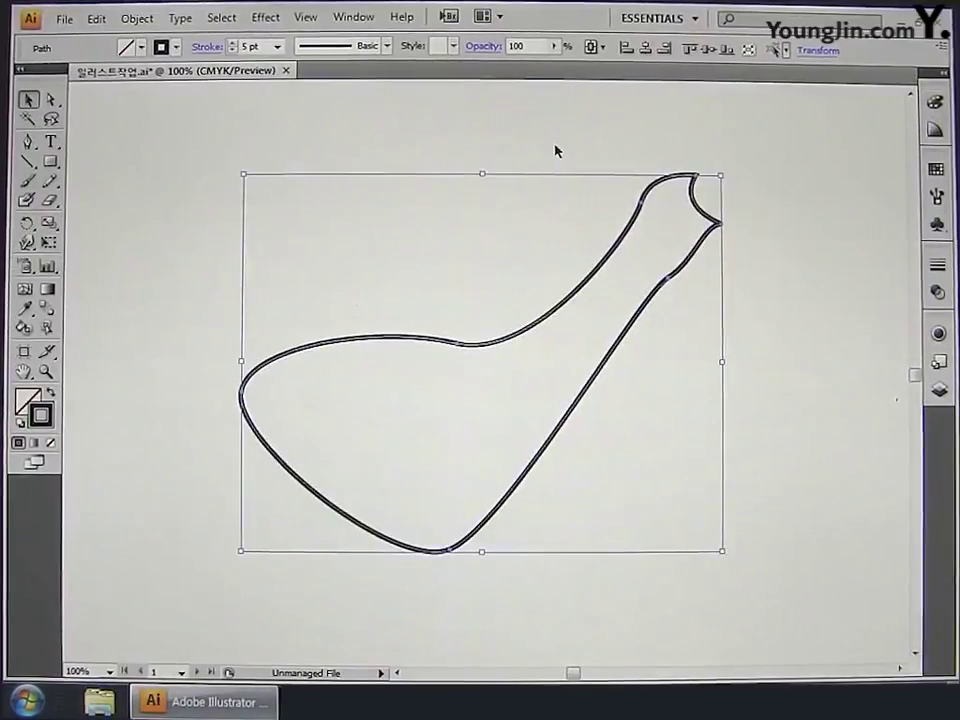
{"action": "left_click", "coordinate": [29, 145]}
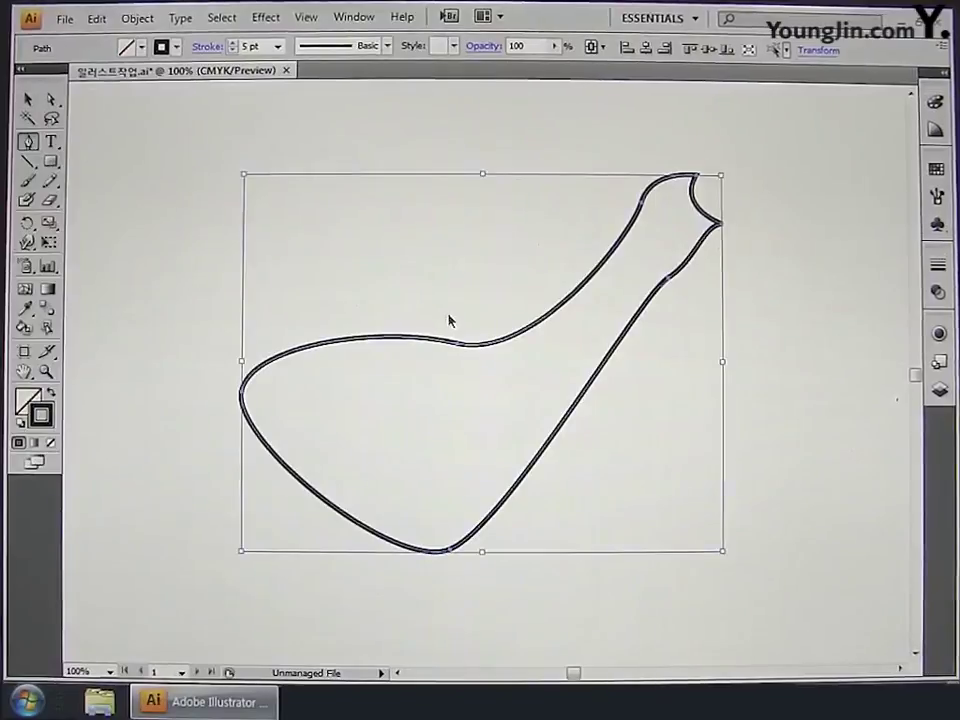
{"action": "key", "text": "a"}
{"action": "left_click", "coordinate": [461, 344]}
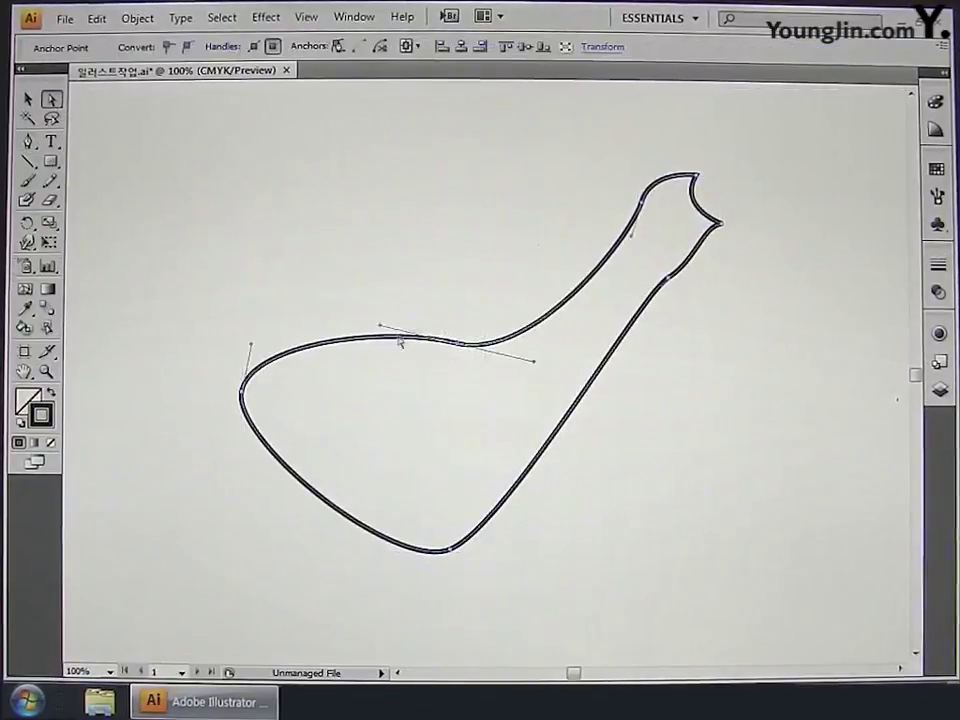
{"action": "left_click", "coordinate": [30, 143]}
{"action": "left_click_drag", "start_coordinate": [380, 326], "coordinate": [356, 324]}
{"action": "left_click_drag", "start_coordinate": [531, 357], "coordinate": [551, 363]}
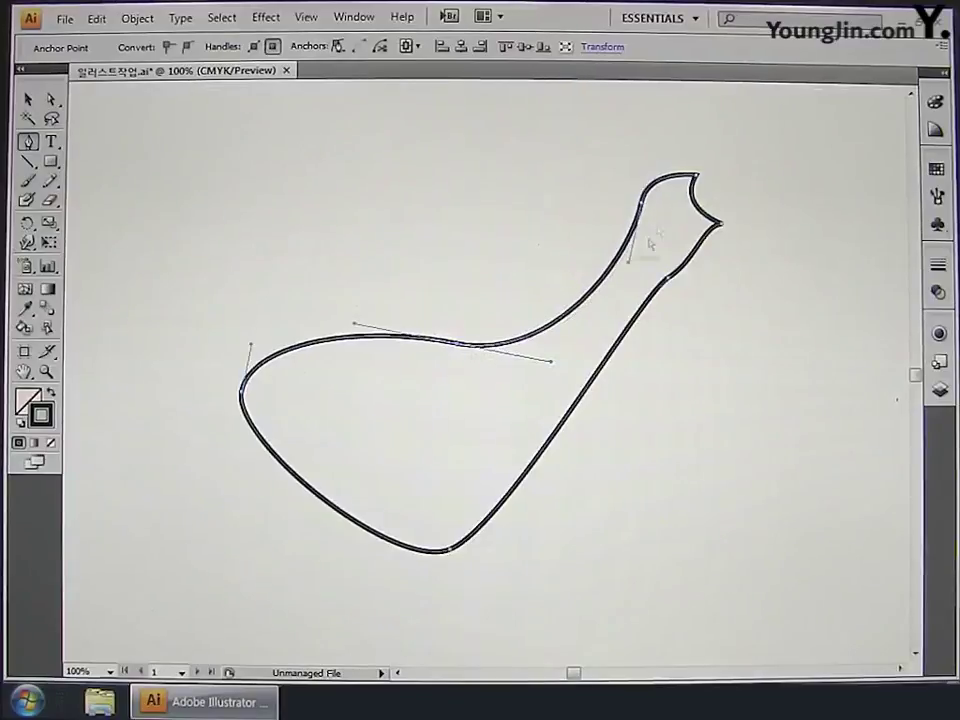
- Reshape the notched end of the drumstick by shifting its upper and lower corner points and rounding the curve above the neck
{"action": "left_click", "coordinate": [698, 177]}
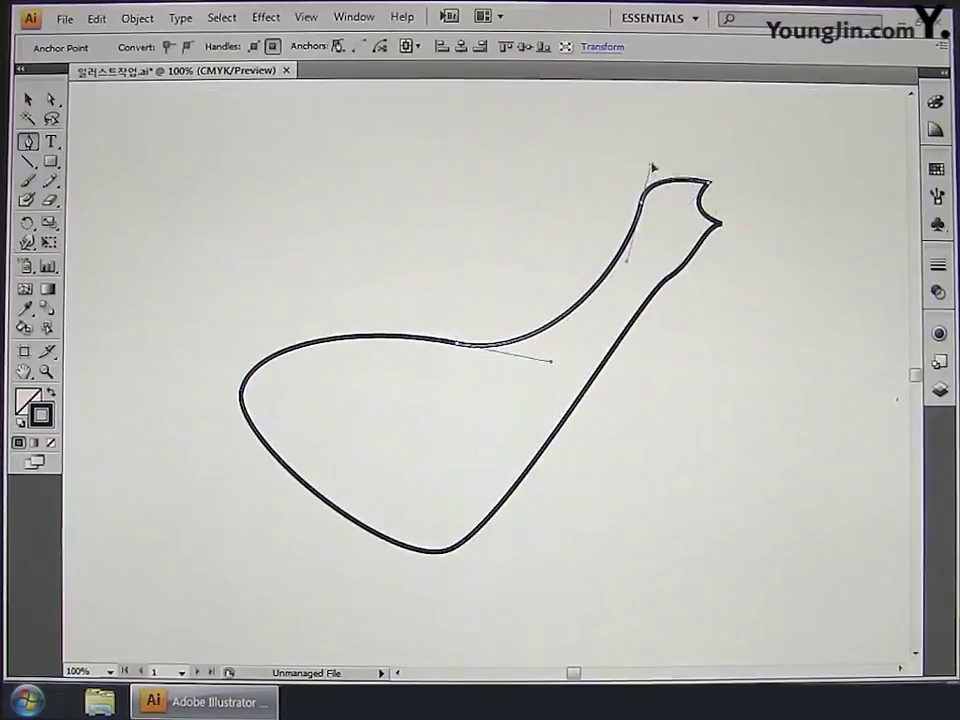
{"action": "left_click_drag", "start_coordinate": [648, 168], "coordinate": [664, 150]}
{"action": "left_click", "coordinate": [688, 252]}
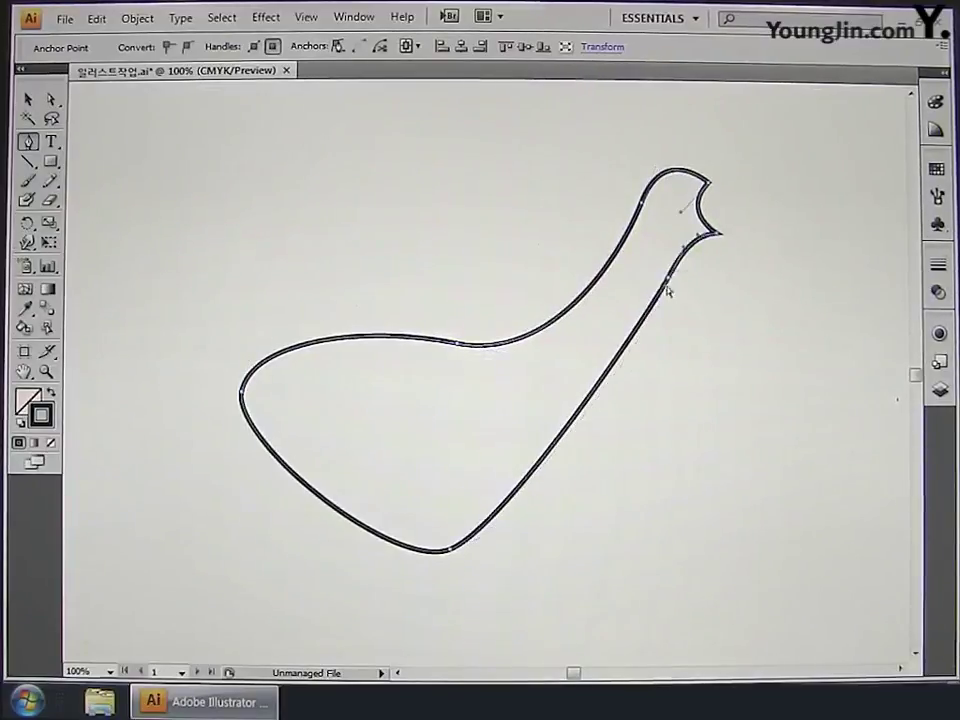
- Round out the drumstick's wide end by moving the bottom anchor up and adjusting the curve handles at the bottom and left anchors
{"action": "left_click_drag", "start_coordinate": [504, 535], "coordinate": [587, 514]}
{"action": "left_click_drag", "start_coordinate": [450, 548], "coordinate": [315, 544]}
{"action": "left_click_drag", "start_coordinate": [232, 448], "coordinate": [208, 484]}
{"action": "left_click", "coordinate": [360, 345]}
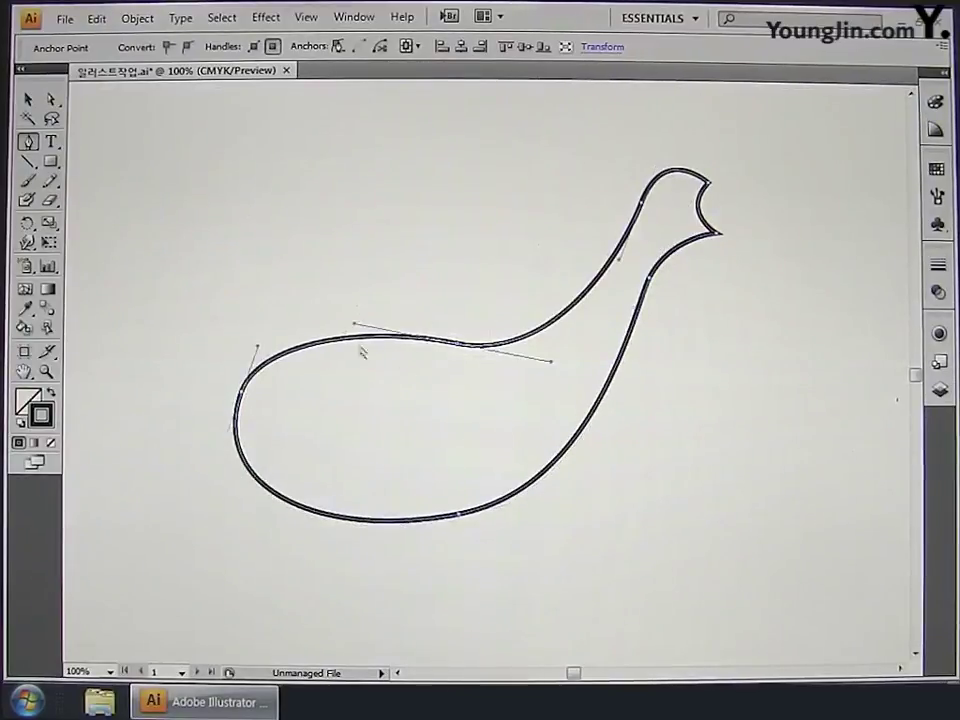
{"action": "left_click_drag", "start_coordinate": [257, 343], "coordinate": [283, 318]}
{"action": "left_click", "coordinate": [238, 400]}
{"action": "left_click_drag", "start_coordinate": [208, 484], "coordinate": [218, 477]}
- Deepen the dip on the drumstick's upper edge and pull the lower corner of the notched end slightly inward
{"action": "left_click", "coordinate": [460, 343]}
{"action": "left_click_drag", "start_coordinate": [553, 362], "coordinate": [590, 383]}
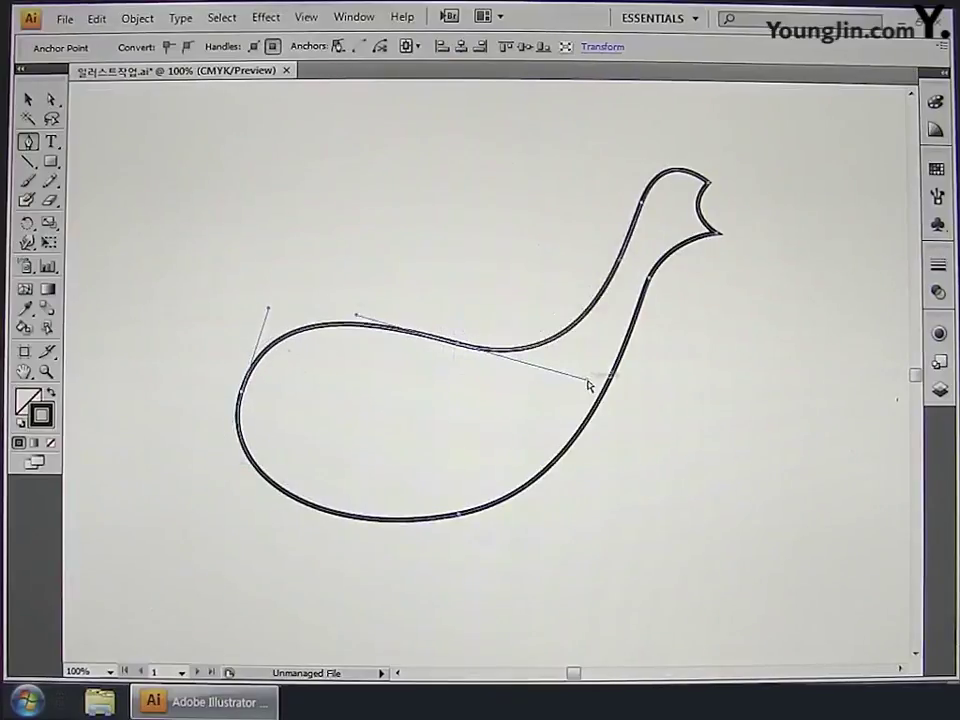
{"action": "left_click", "coordinate": [648, 290]}
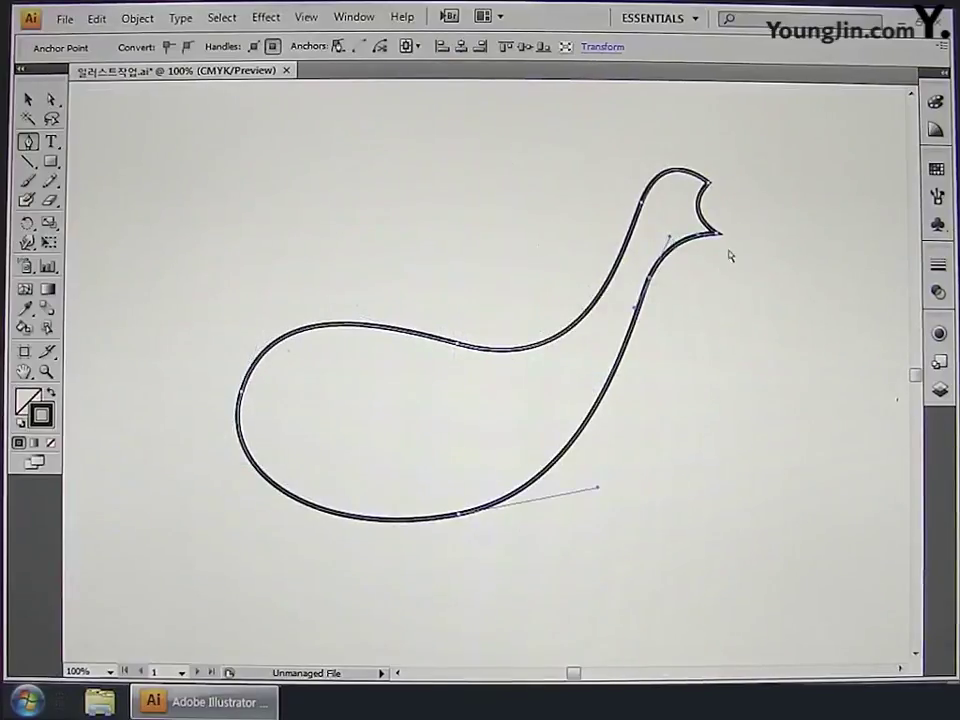
{"action": "left_click_drag", "start_coordinate": [706, 232], "coordinate": [712, 227]}
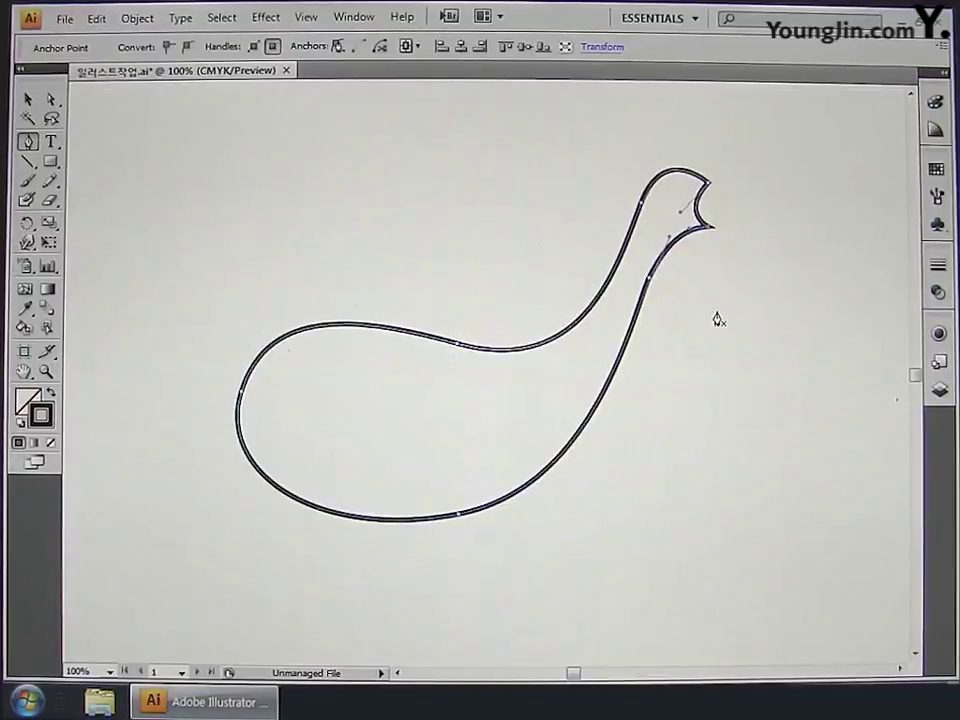
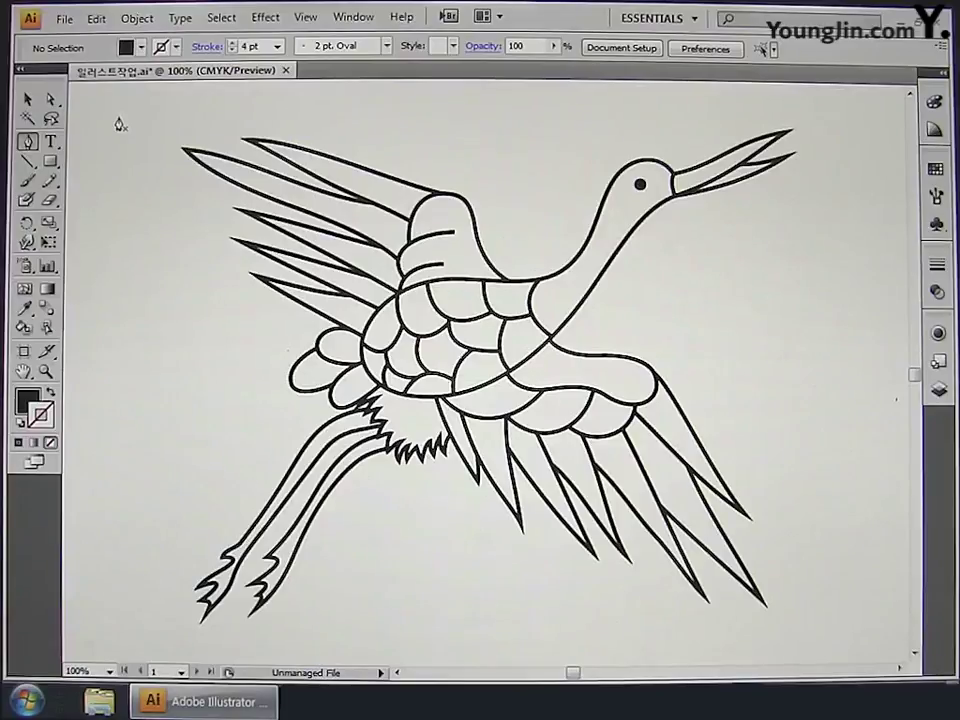
- Convert all the strokes of the crane drawing to outlined shapes with Outline Stroke and deselect the artwork
{"action": "key", "text": "v"}
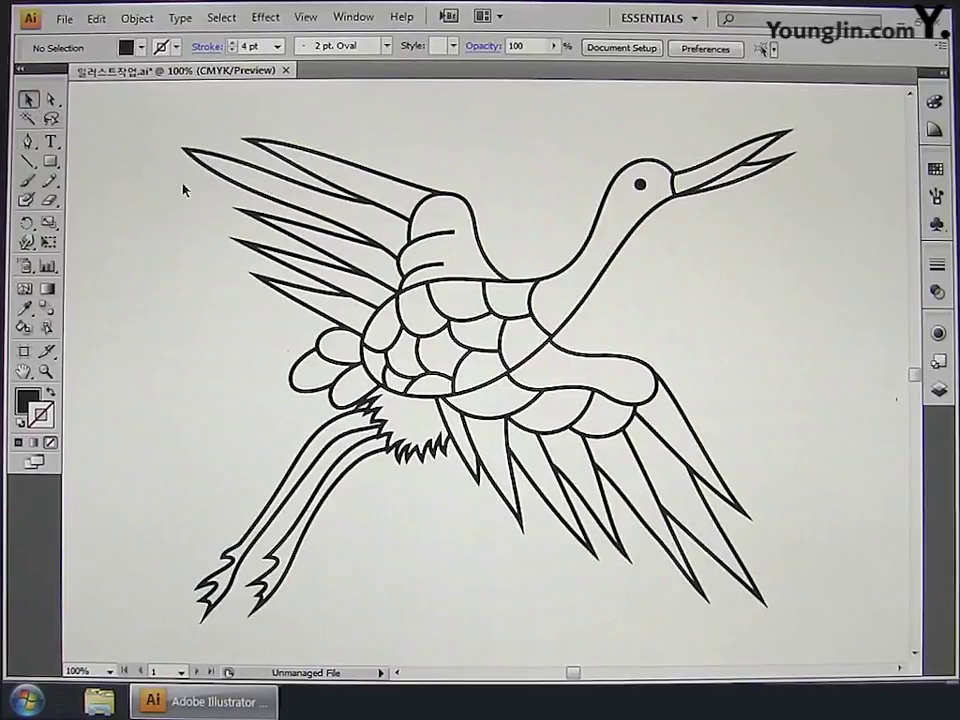
{"action": "left_click_drag", "start_coordinate": [137, 123], "coordinate": [836, 643]}
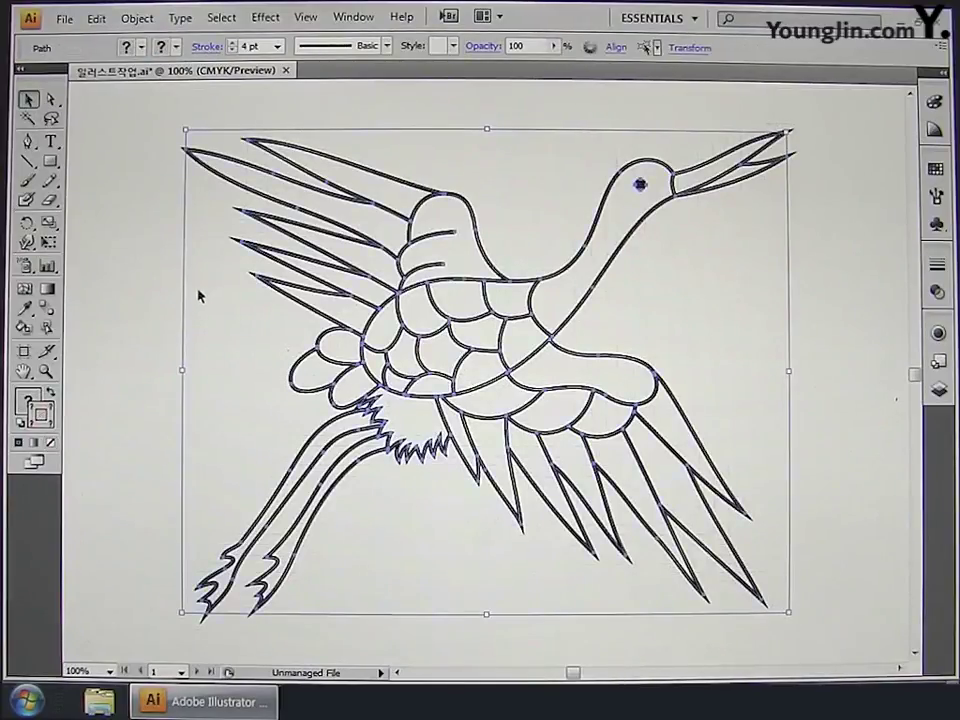
{"action": "left_click", "coordinate": [140, 18]}
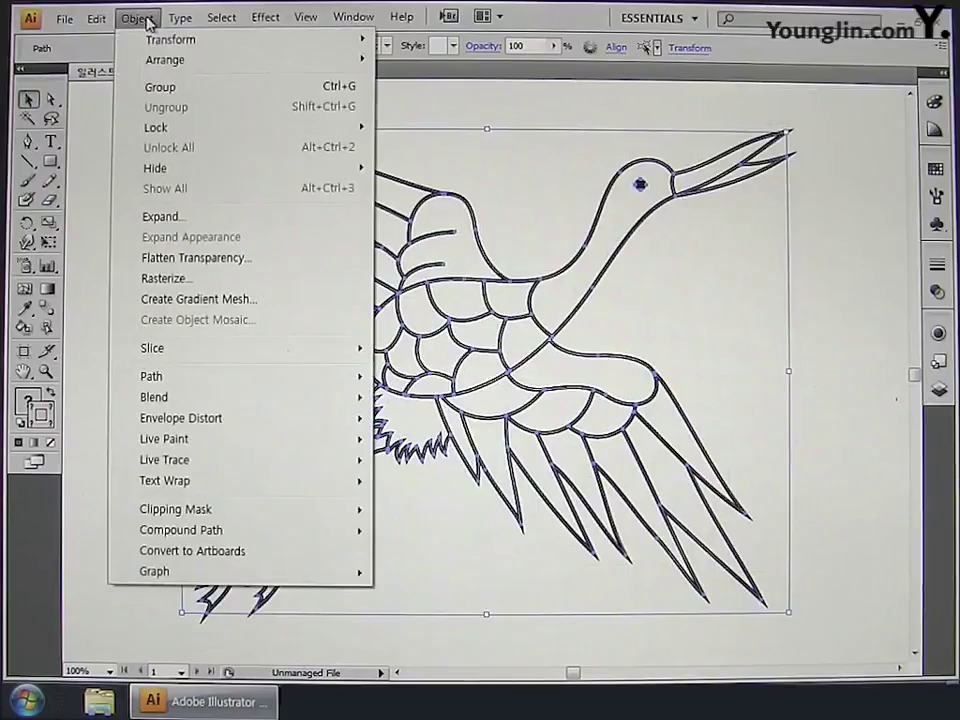
{"action": "mouse_move", "coordinate": [168, 385]}
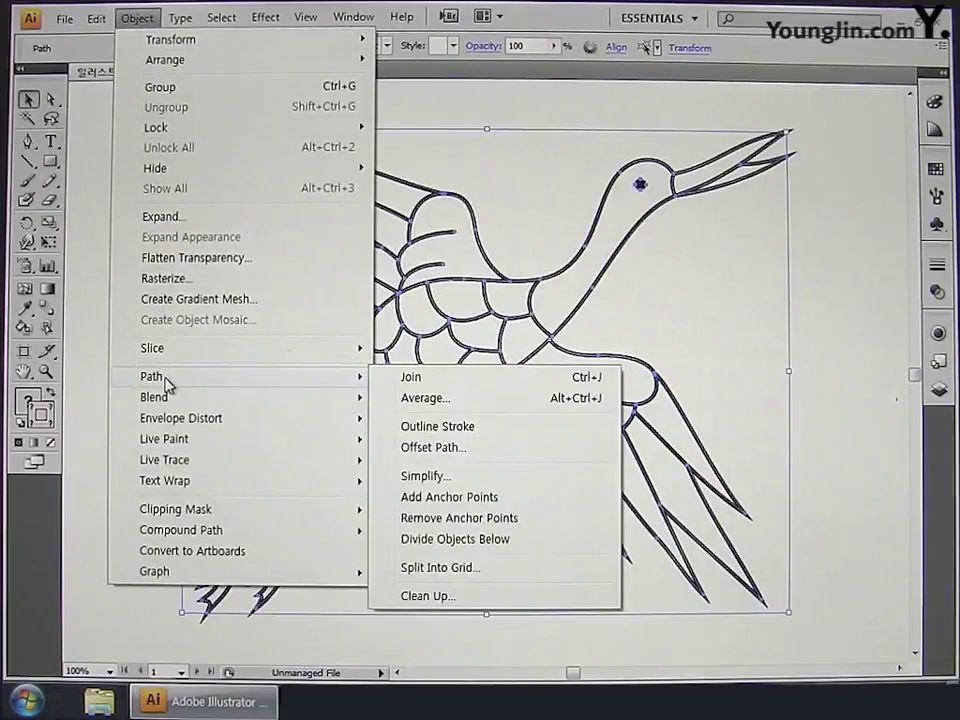
{"action": "left_click", "coordinate": [436, 428]}
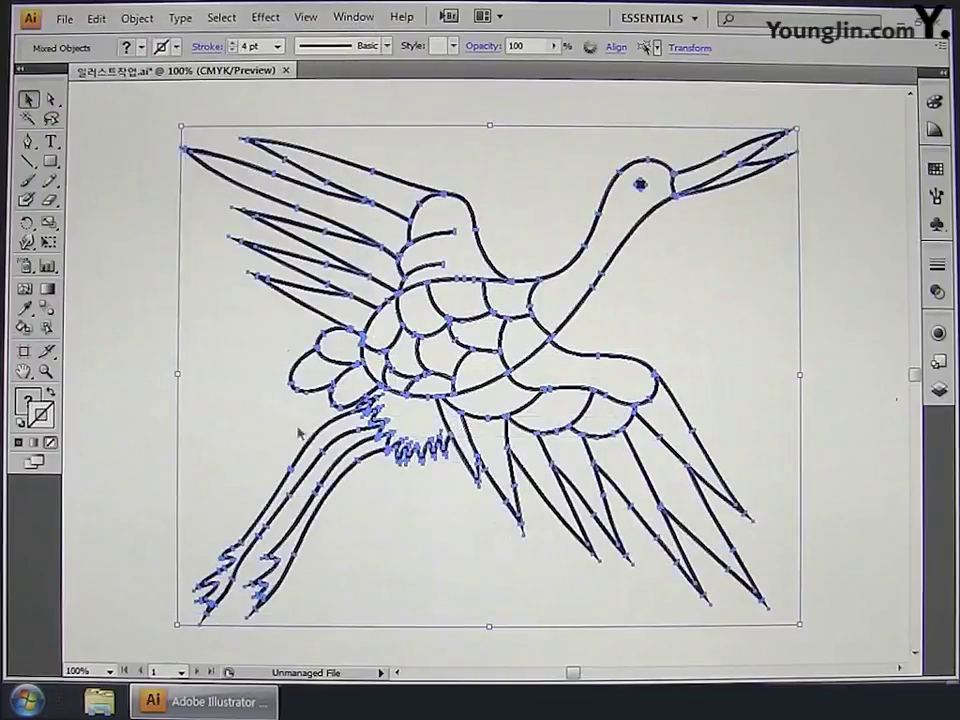
{"action": "left_click", "coordinate": [251, 426]}
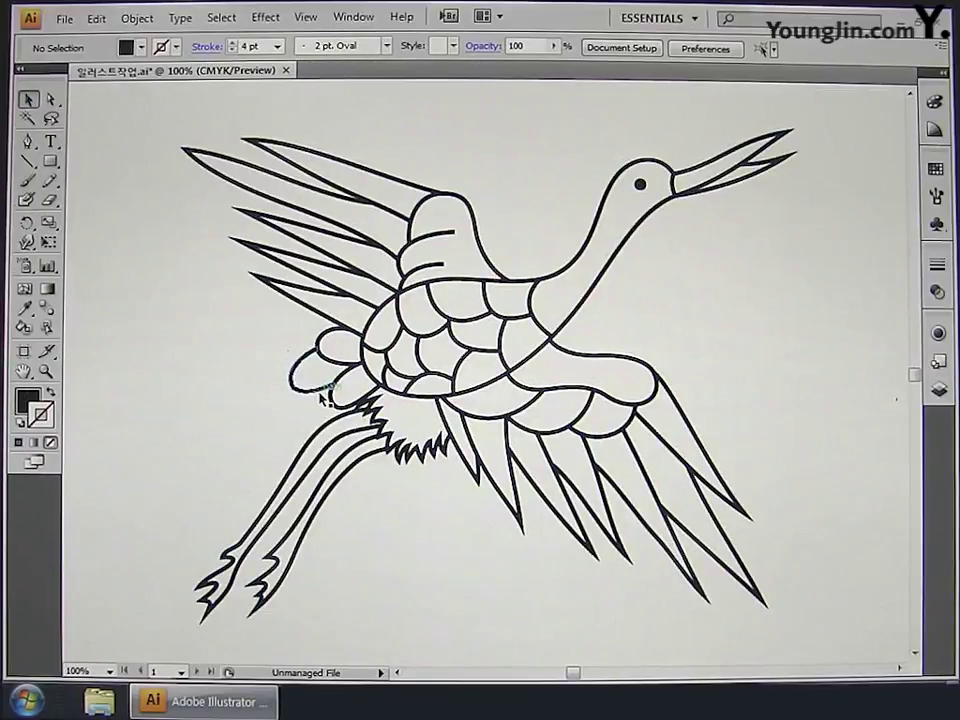
- Fill the entire crane drawing with gold at C 10, M 13, Y 90, K 0
{"action": "left_click_drag", "start_coordinate": [140, 145], "coordinate": [813, 630]}
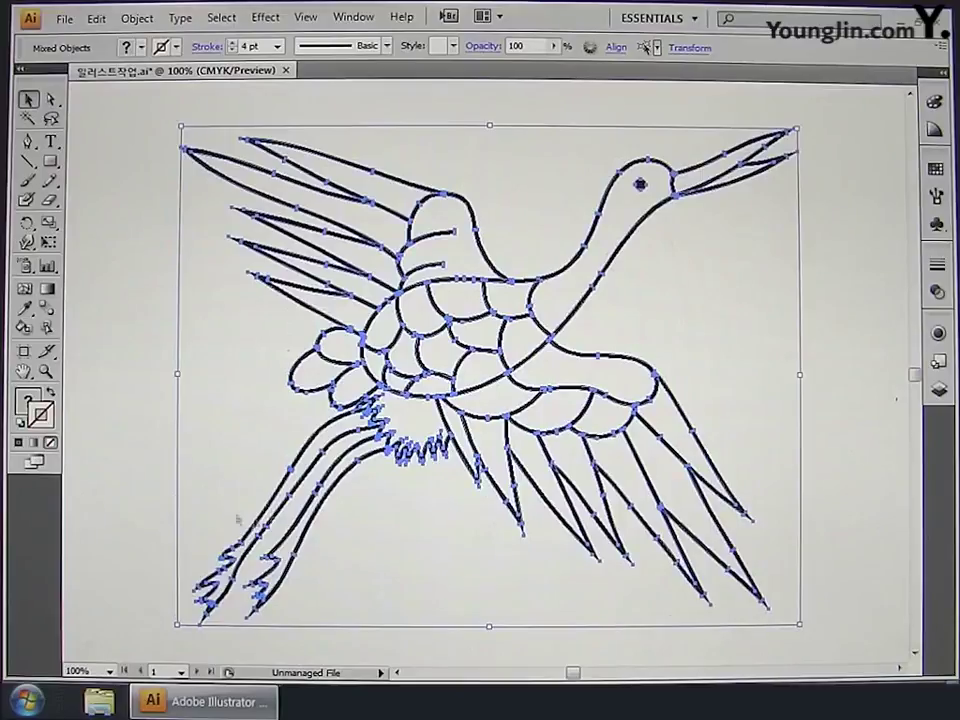
{"action": "double_click", "coordinate": [28, 402]}
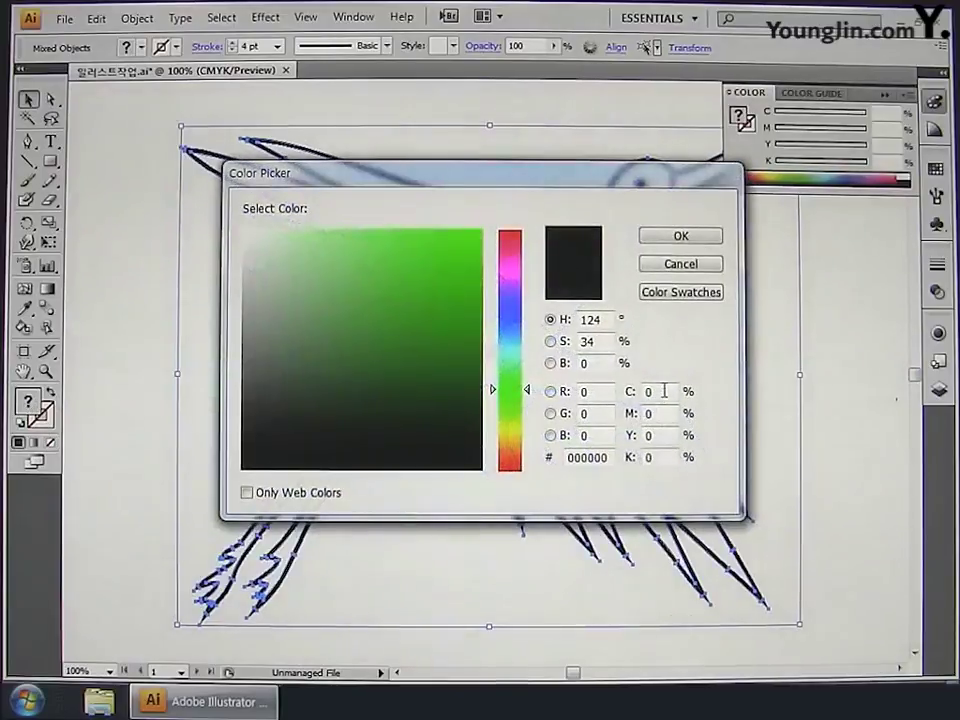
{"action": "type", "text": "10"}
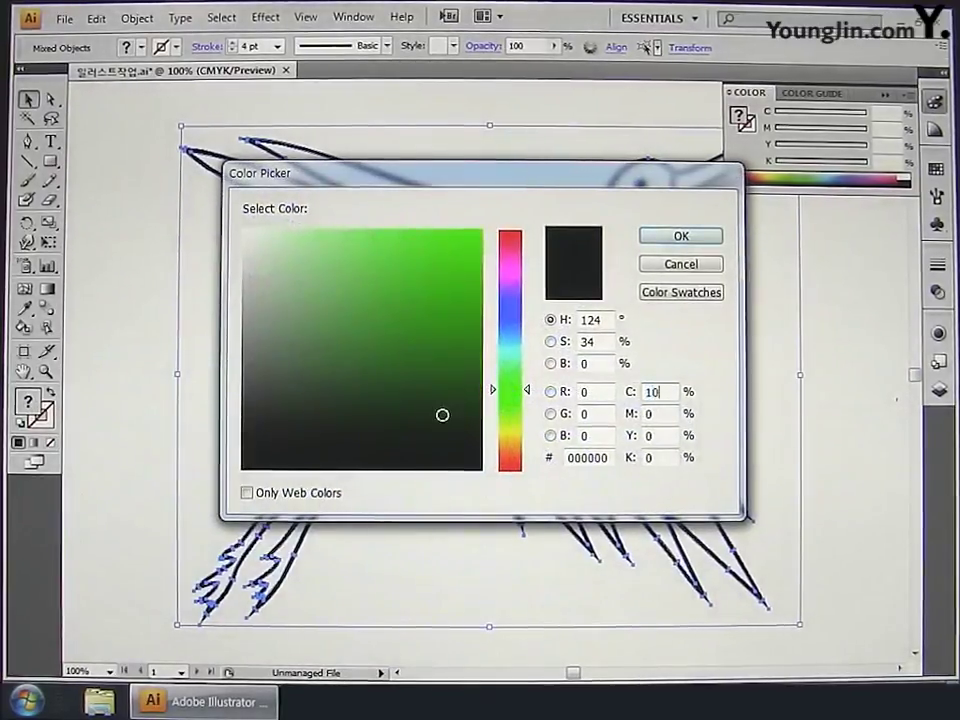
{"action": "key", "text": "Tab"}
{"action": "type", "text": "13"}
{"action": "key", "text": "Tab"}
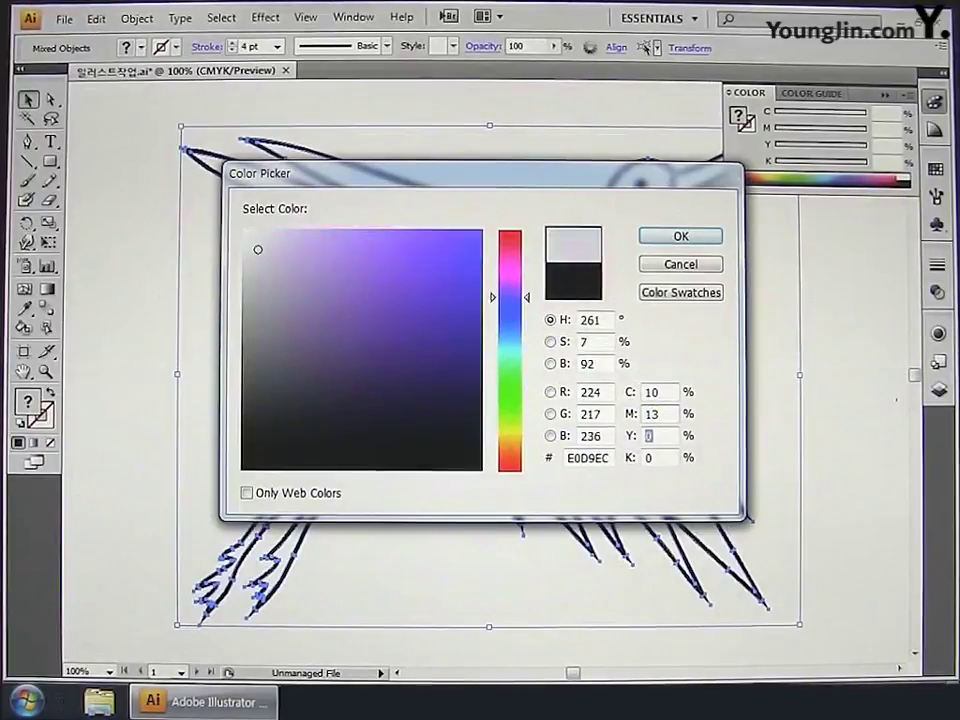
{"action": "type", "text": "90"}
{"action": "key", "text": "Tab"}
{"action": "type", "text": "0"}
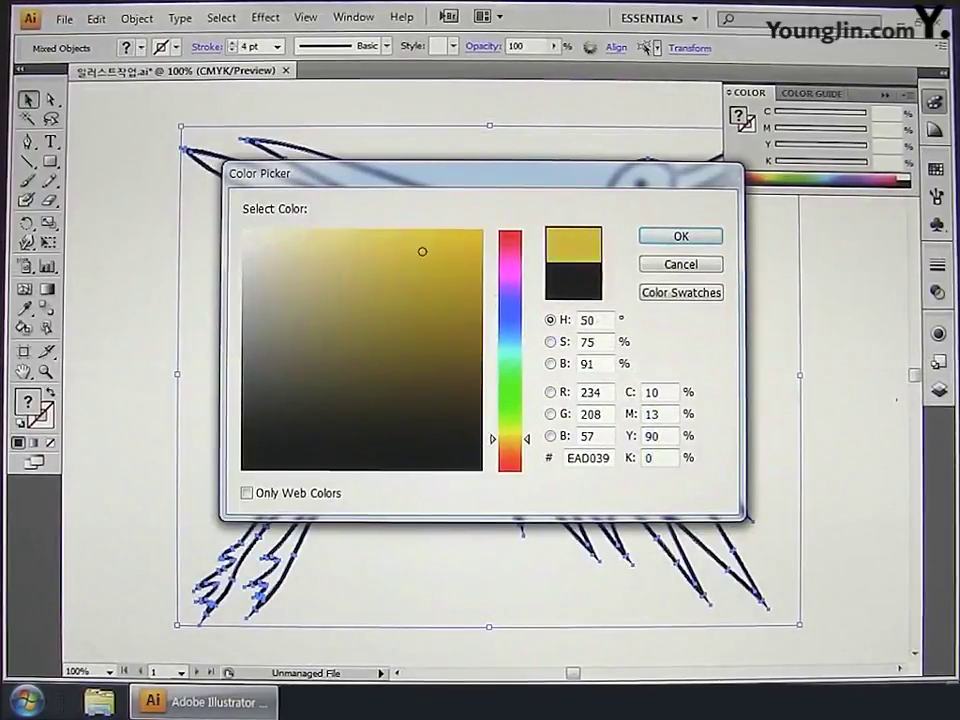
{"action": "left_click", "coordinate": [675, 240]}
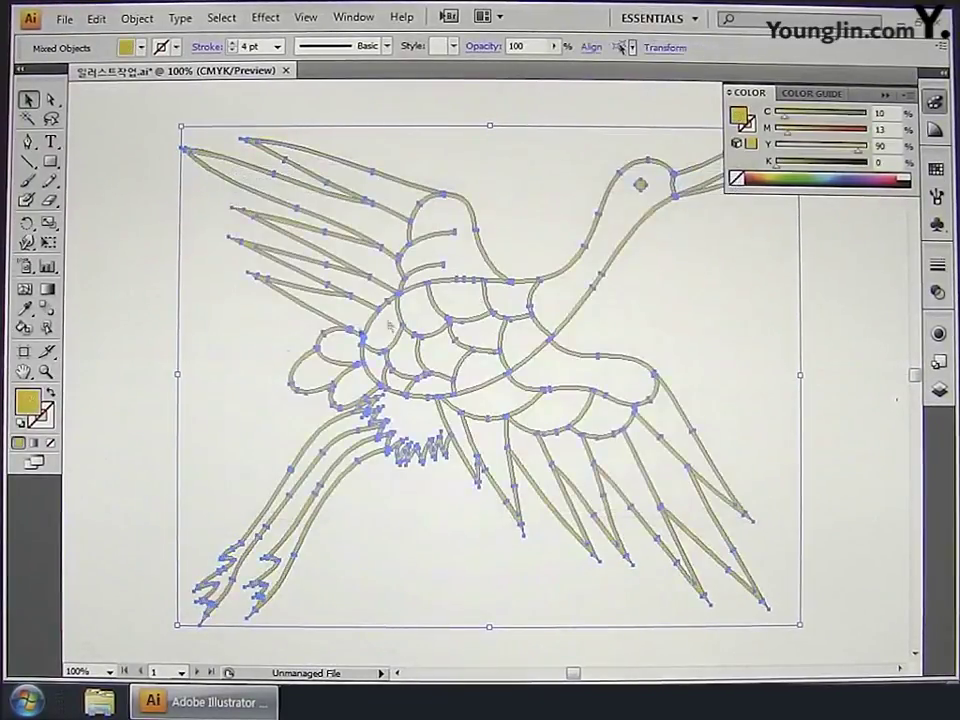
- Keep the crane's stroke at None, group all its shapes and deselect the group
{"action": "key", "text": "x"}
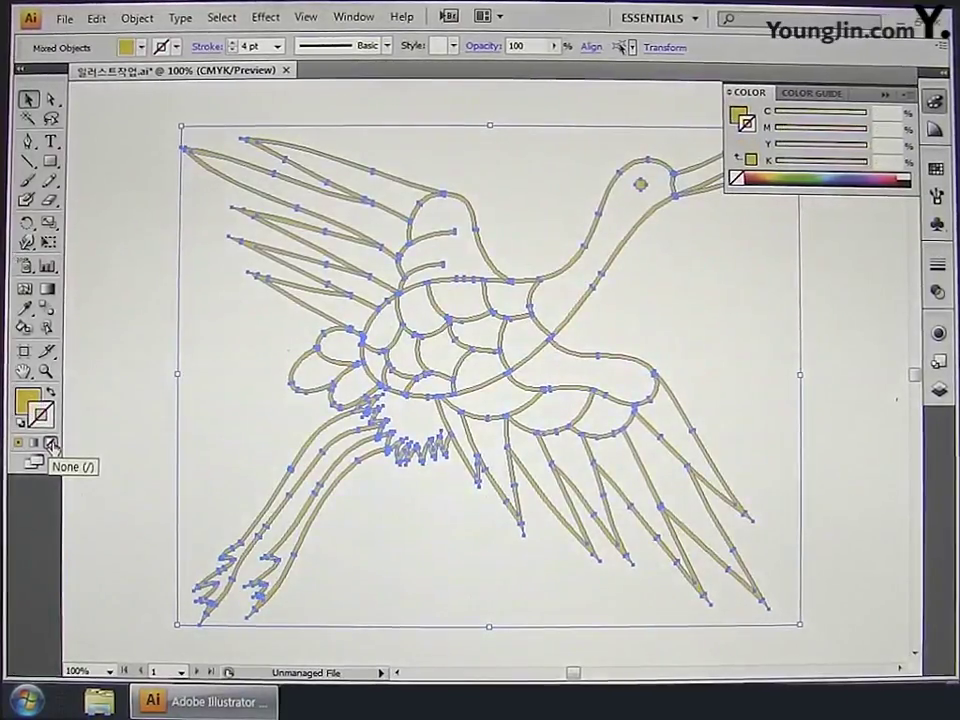
{"action": "key", "text": "ctrl+g"}
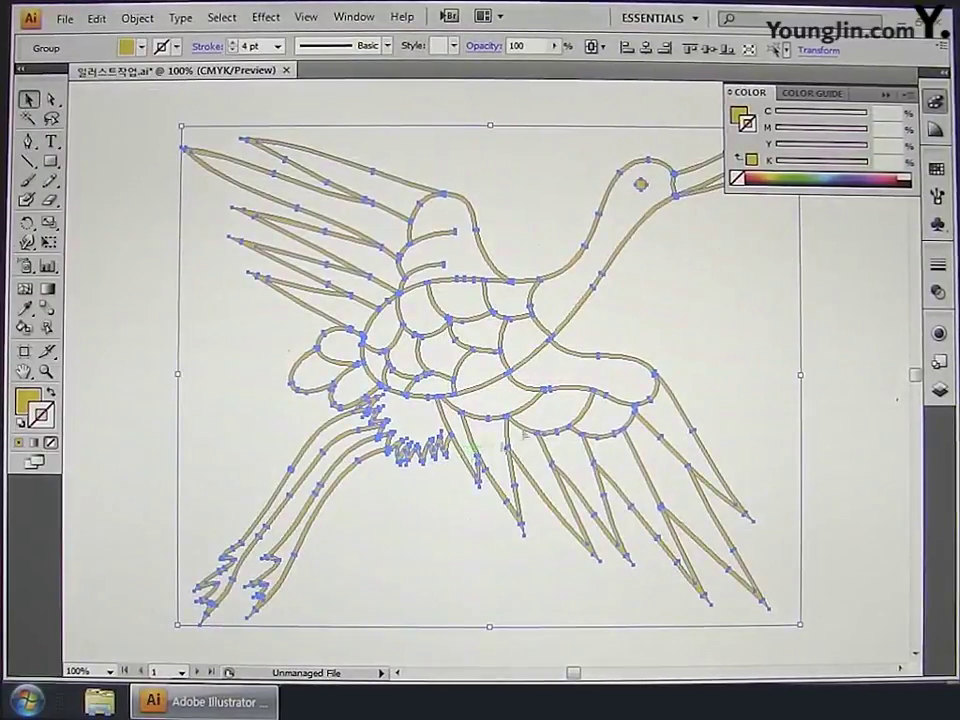
{"action": "left_click", "coordinate": [935, 104]}
{"action": "key", "text": "ctrl+shift+a"}
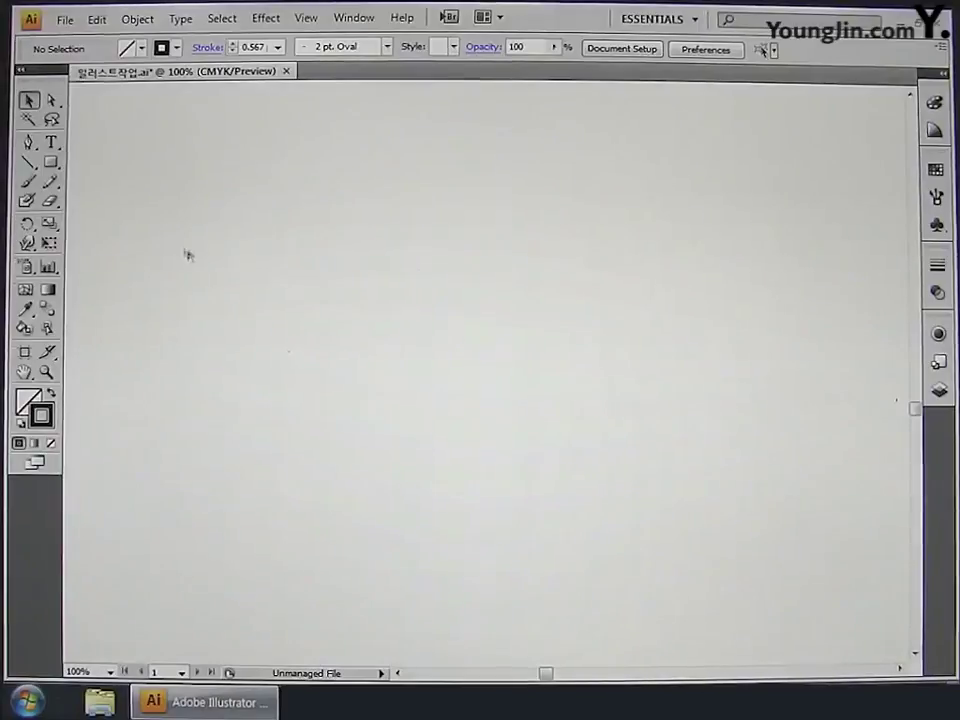
- Start a cloud outline with the Pen tool on the empty canvas, drawing arched upper lobes leftward to a narrow tip and turning back below it
{"action": "left_click", "coordinate": [35, 145]}
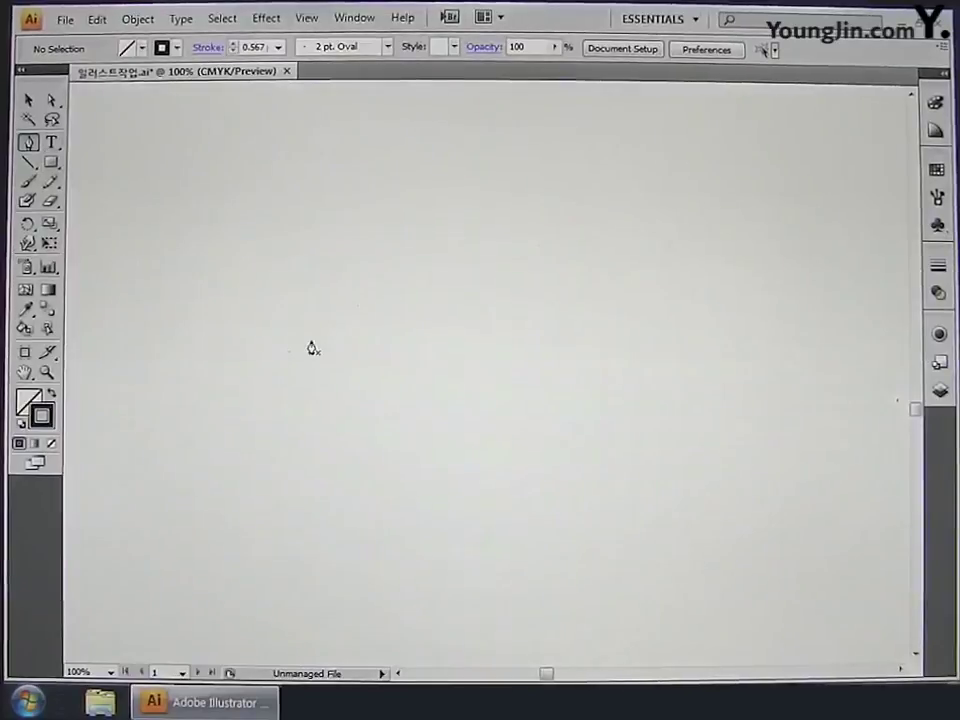
{"action": "left_click", "coordinate": [592, 283]}
{"action": "left_click_drag", "start_coordinate": [424, 286], "coordinate": [349, 364]}
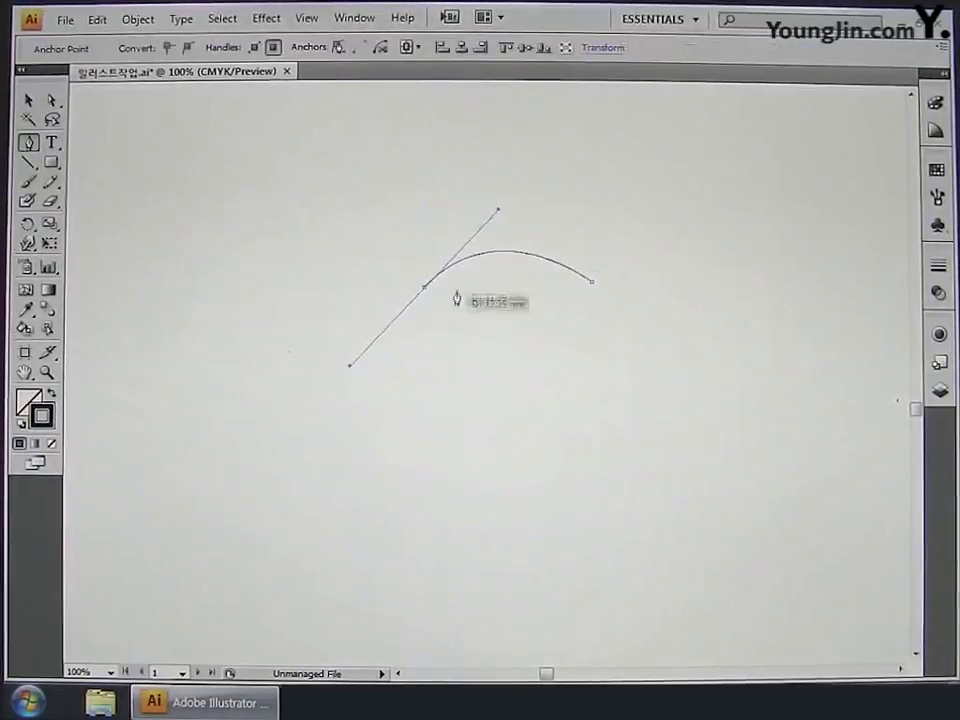
{"action": "left_click", "coordinate": [424, 286]}
{"action": "left_click_drag", "start_coordinate": [242, 341], "coordinate": [199, 401]}
{"action": "left_click_drag", "start_coordinate": [157, 370], "coordinate": [262, 416]}
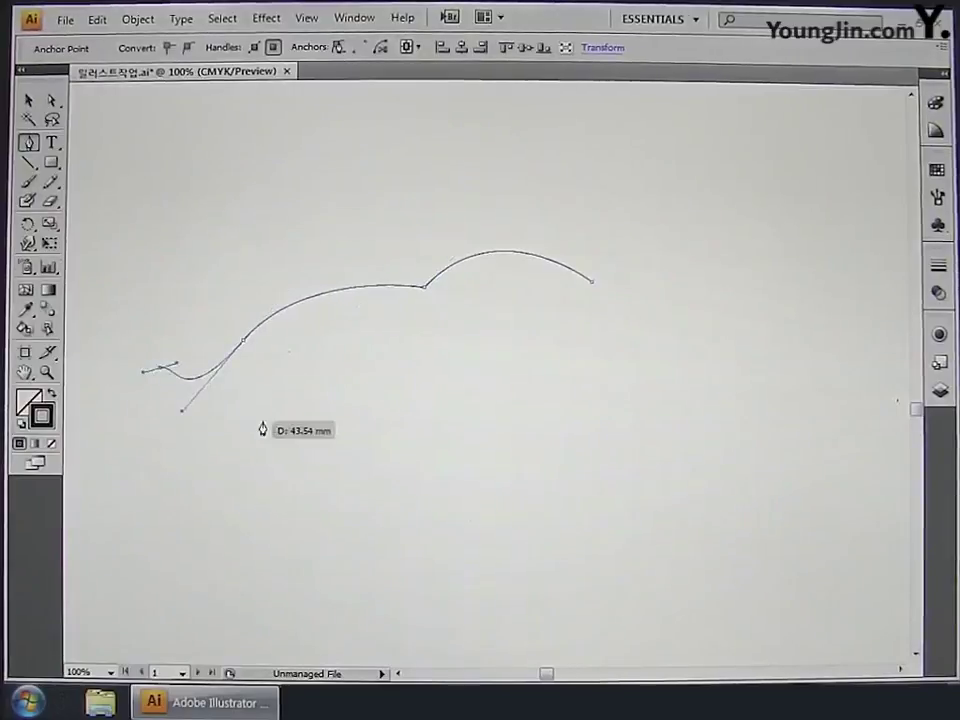
- Continue the cloud outline rightward along its lower edge with a row of scalloped curves meeting at sharp corners
{"action": "left_click_drag", "start_coordinate": [383, 444], "coordinate": [424, 422]}
{"action": "left_click", "coordinate": [383, 444]}
{"action": "left_click_drag", "start_coordinate": [533, 465], "coordinate": [615, 407]}
{"action": "left_click", "coordinate": [536, 461]}
{"action": "left_click_drag", "start_coordinate": [609, 460], "coordinate": [638, 435]}
{"action": "left_click", "coordinate": [609, 460]}
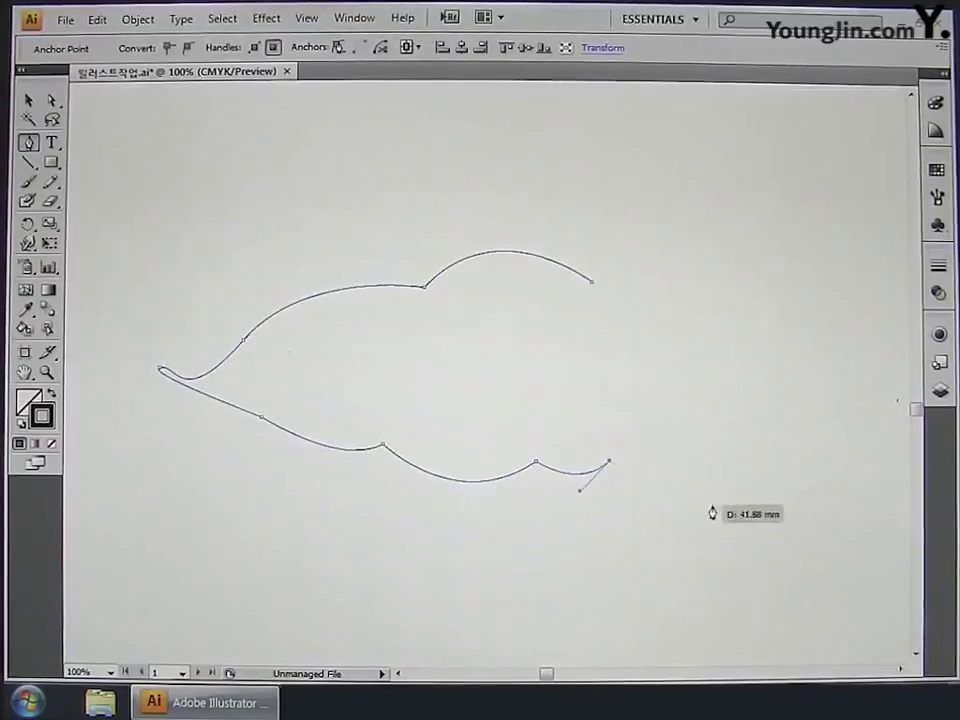
{"action": "left_click_drag", "start_coordinate": [734, 508], "coordinate": [827, 464]}
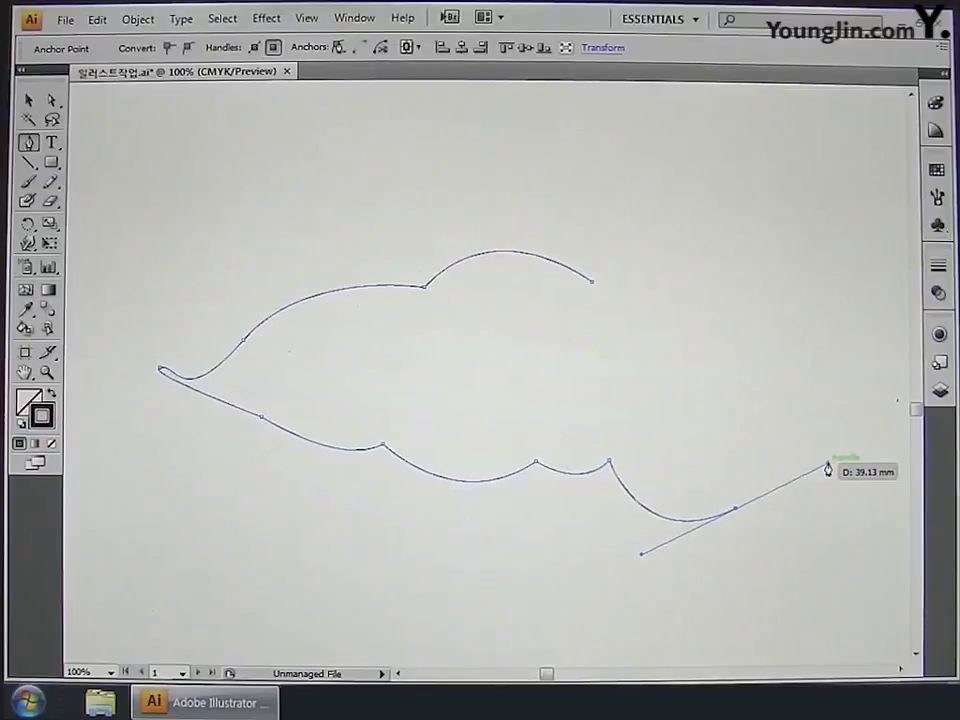
{"action": "left_click_drag", "start_coordinate": [828, 470], "coordinate": [829, 466]}
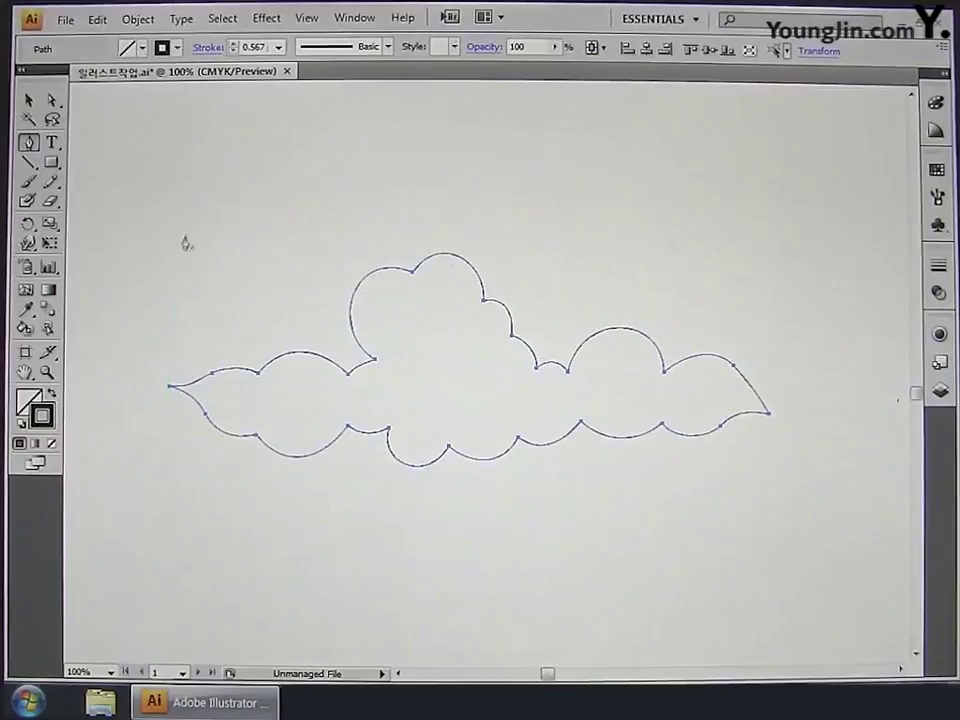
- Set the stroke weight of the closed cloud outline to 5 pt
{"action": "left_click", "coordinate": [232, 45]}
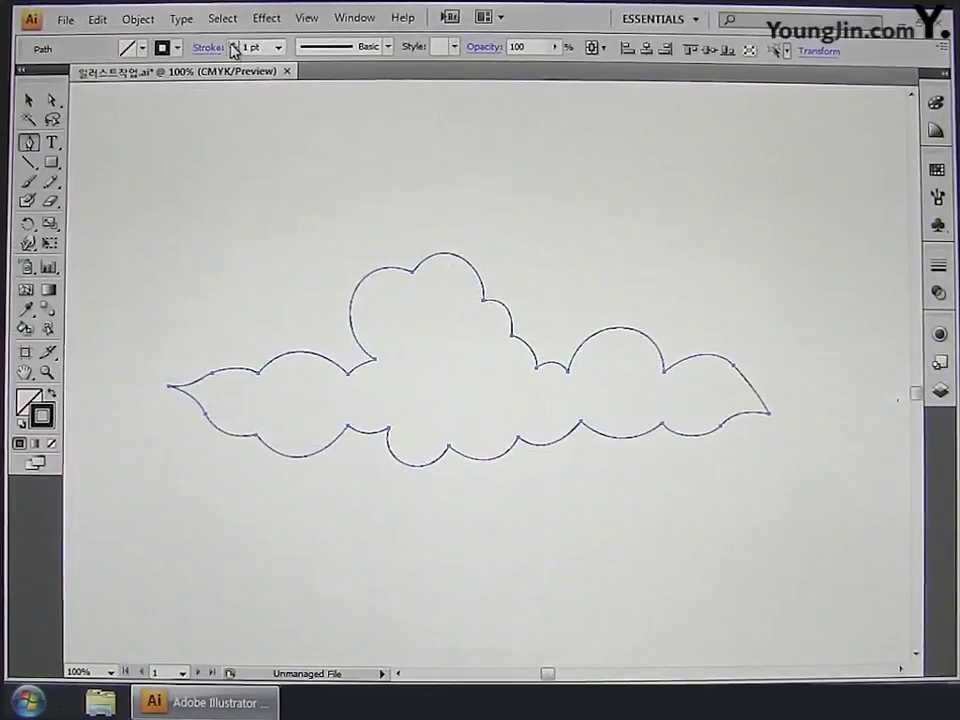
{"action": "left_click", "coordinate": [232, 45]}
{"action": "left_click", "coordinate": [232, 45]}
{"action": "left_click", "coordinate": [232, 45]}
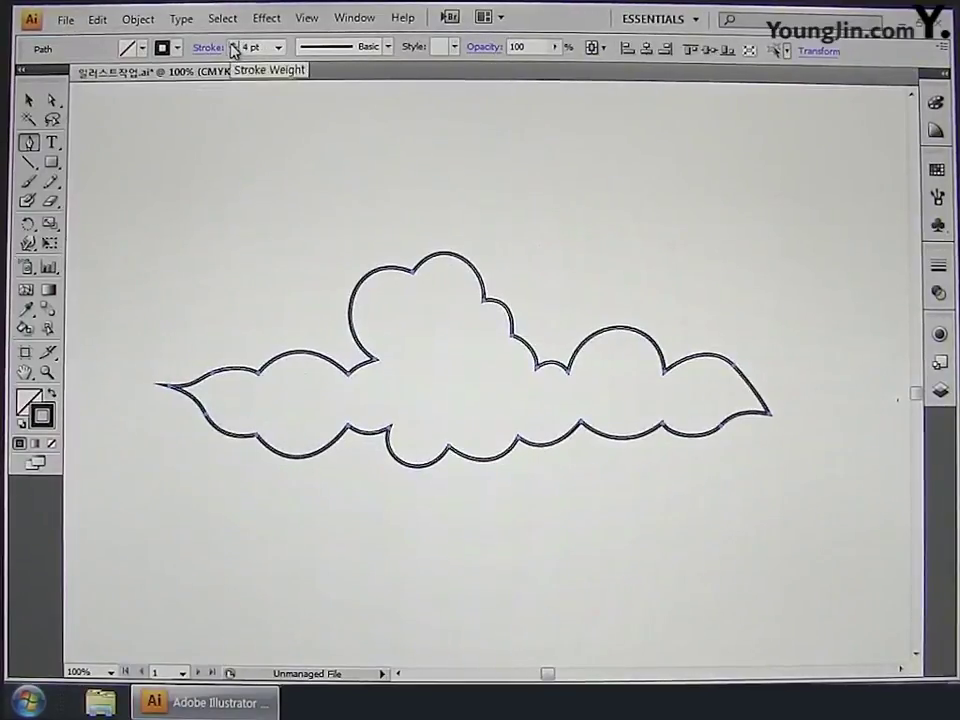
{"action": "left_click", "coordinate": [232, 45]}
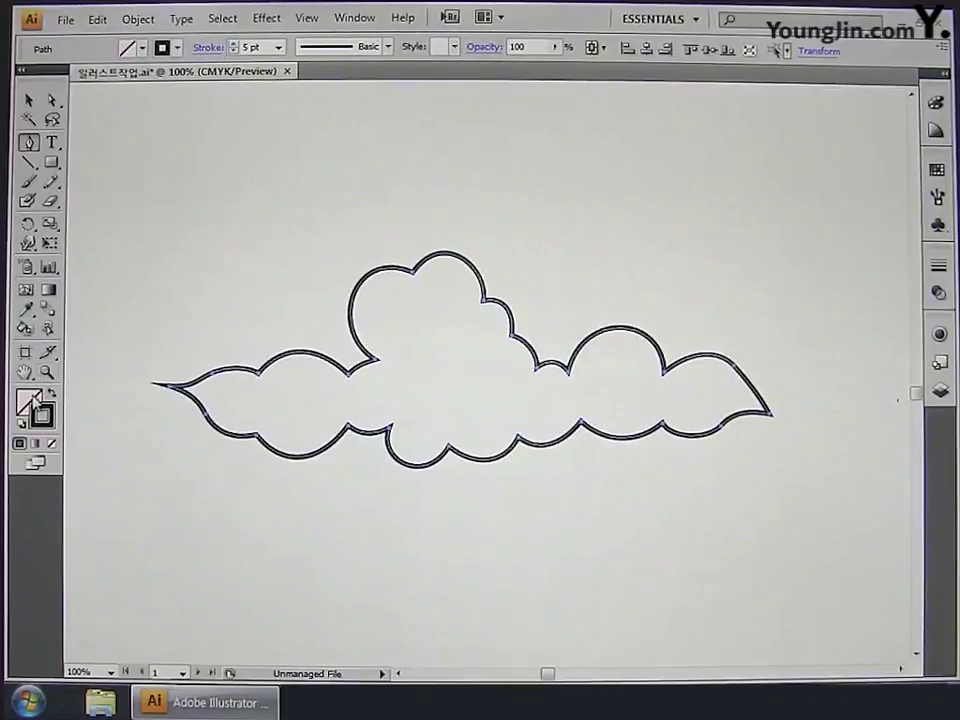
- Set the cloud's fill colour to white with CMYK values 0, 0, 0, 0
{"action": "double_click", "coordinate": [42, 414]}
{"action": "double_click", "coordinate": [660, 392]}
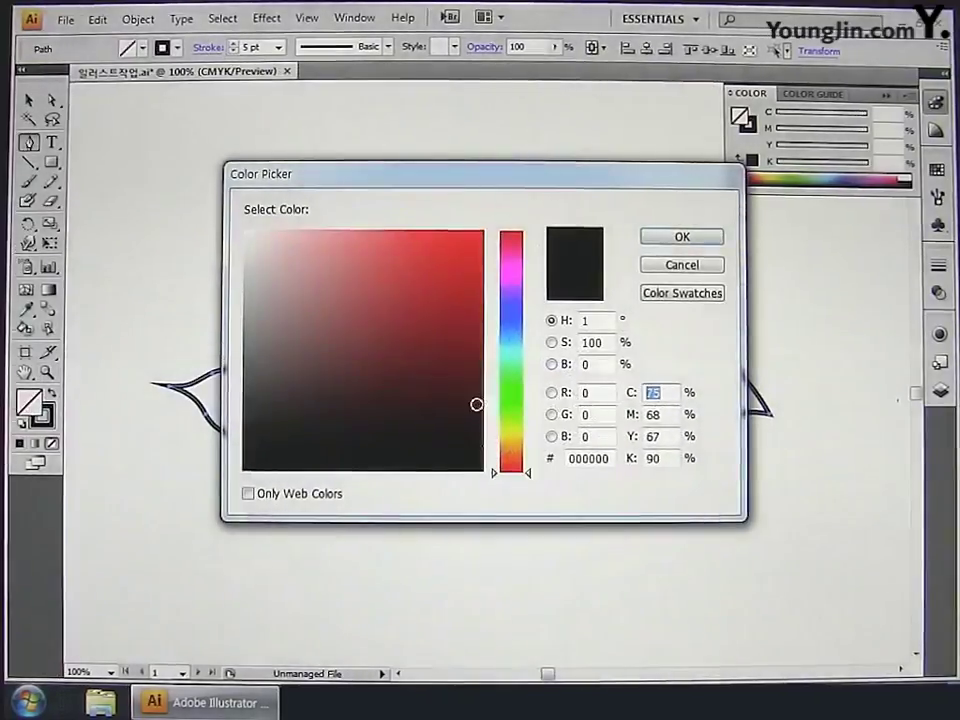
{"action": "type", "text": "0"}
{"action": "key", "text": "Tab"}
{"action": "type", "text": "0"}
{"action": "key", "text": "Tab"}
{"action": "type", "text": "0"}
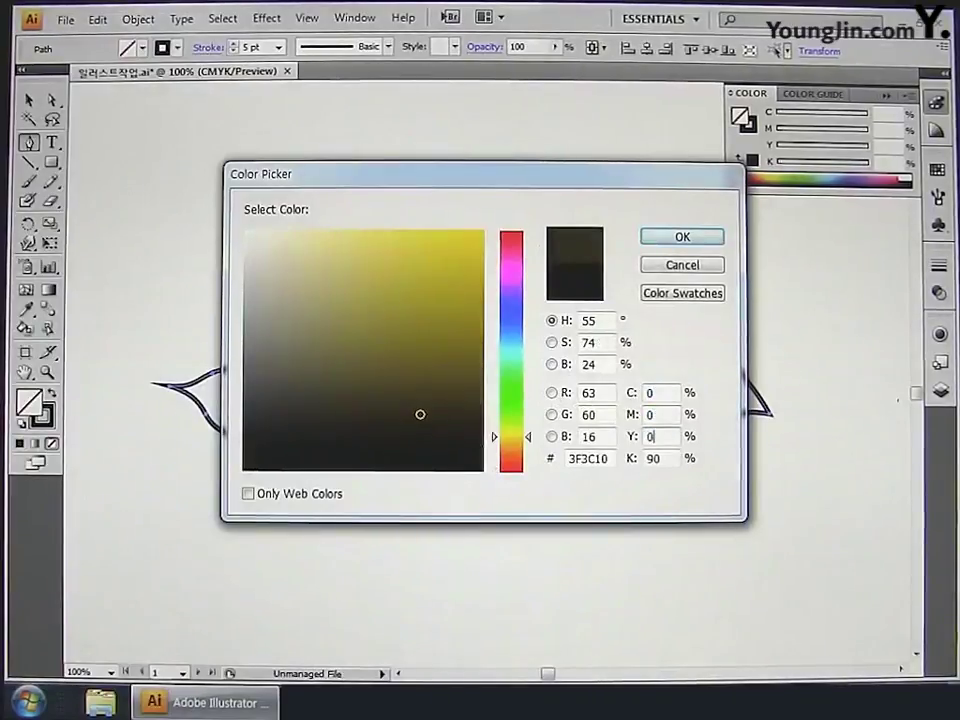
{"action": "key", "text": "Tab"}
{"action": "type", "text": "0"}
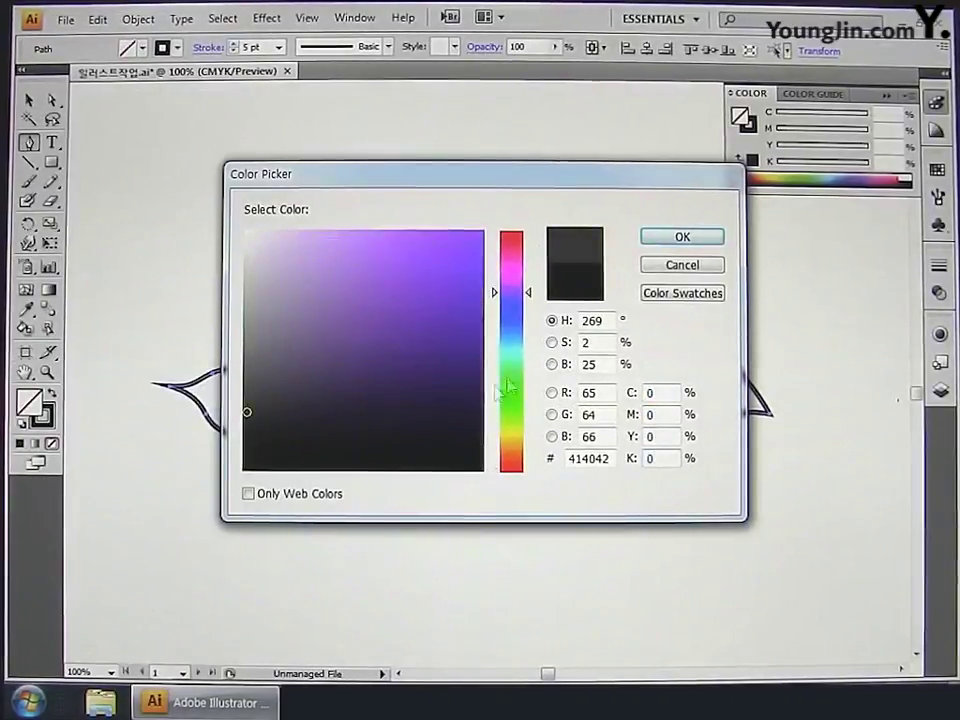
{"action": "left_click", "coordinate": [681, 247]}
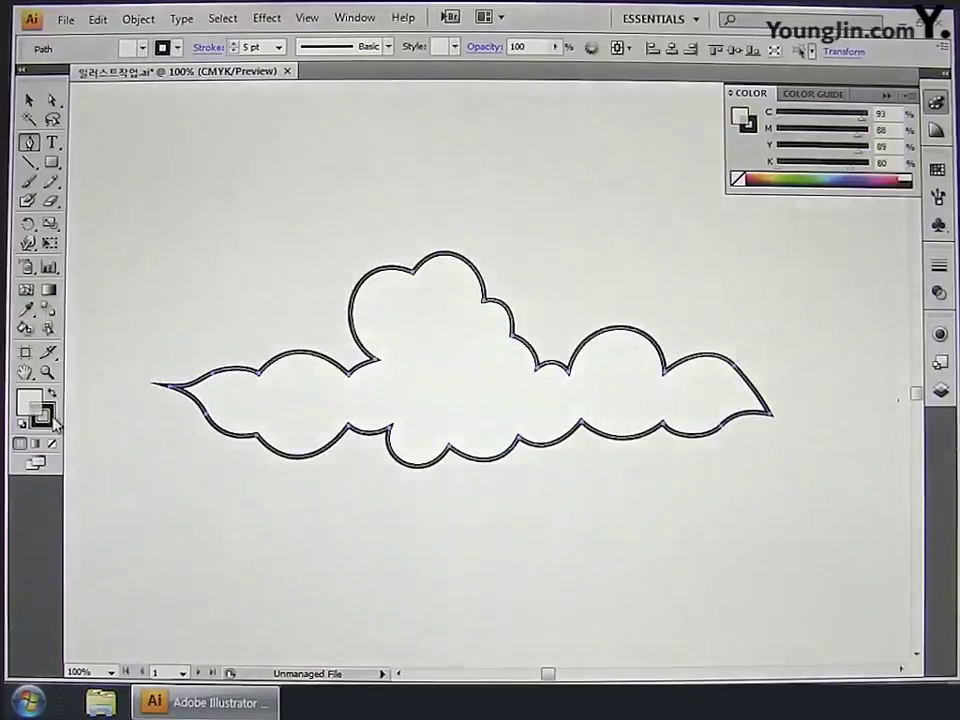
- Set the cloud's stroke colour to C 70, M 45, Y 30, K 0
{"action": "double_click", "coordinate": [42, 415]}
{"action": "double_click", "coordinate": [672, 393]}
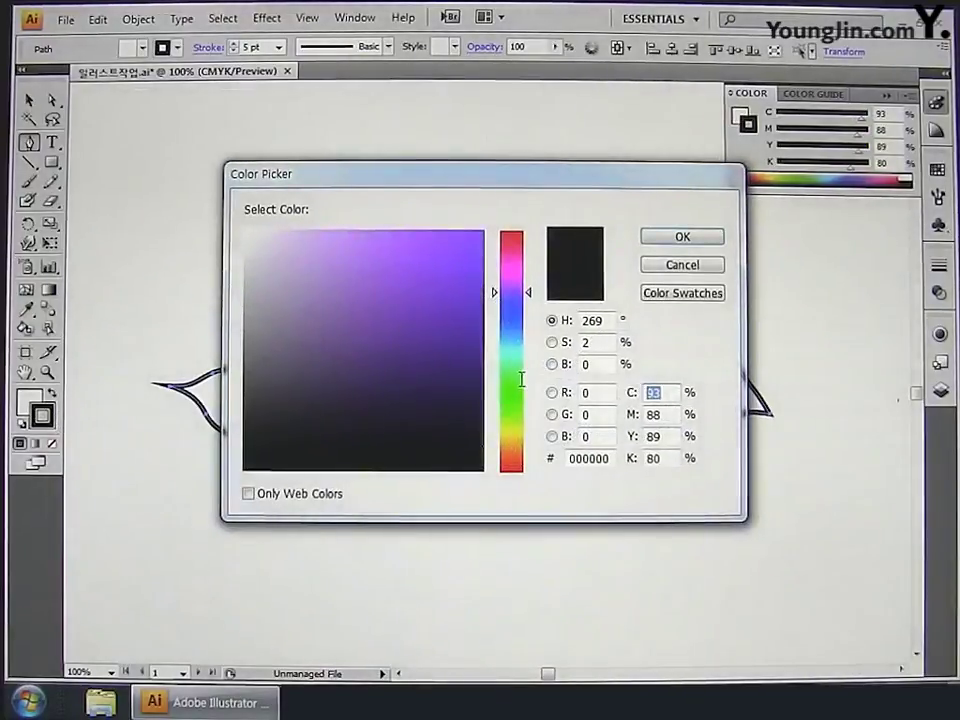
{"action": "type", "text": "70"}
{"action": "key", "text": "Tab"}
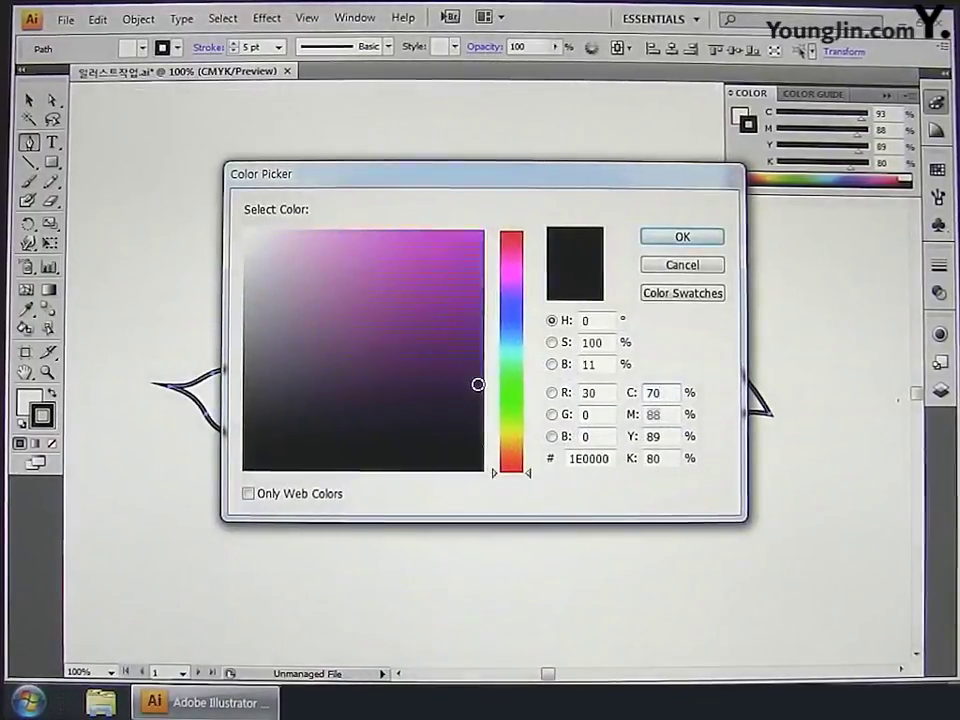
{"action": "type", "text": "45"}
{"action": "key", "text": "Tab"}
{"action": "type", "text": "3"}
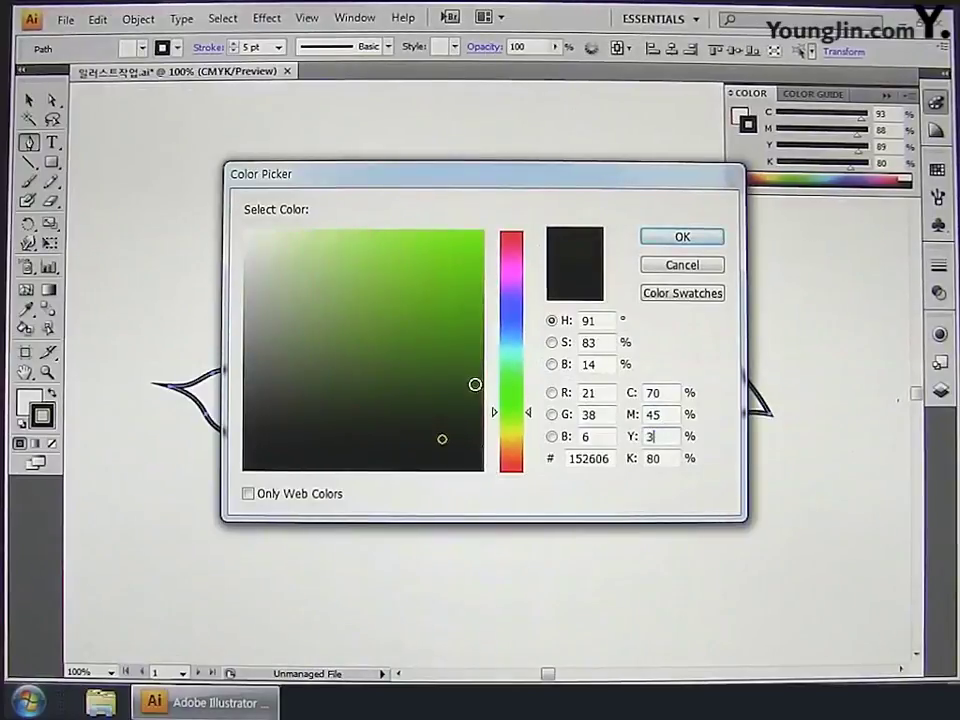
{"action": "type", "text": "0"}
{"action": "key", "text": "Tab"}
{"action": "type", "text": "0"}
{"action": "key", "text": "Return"}
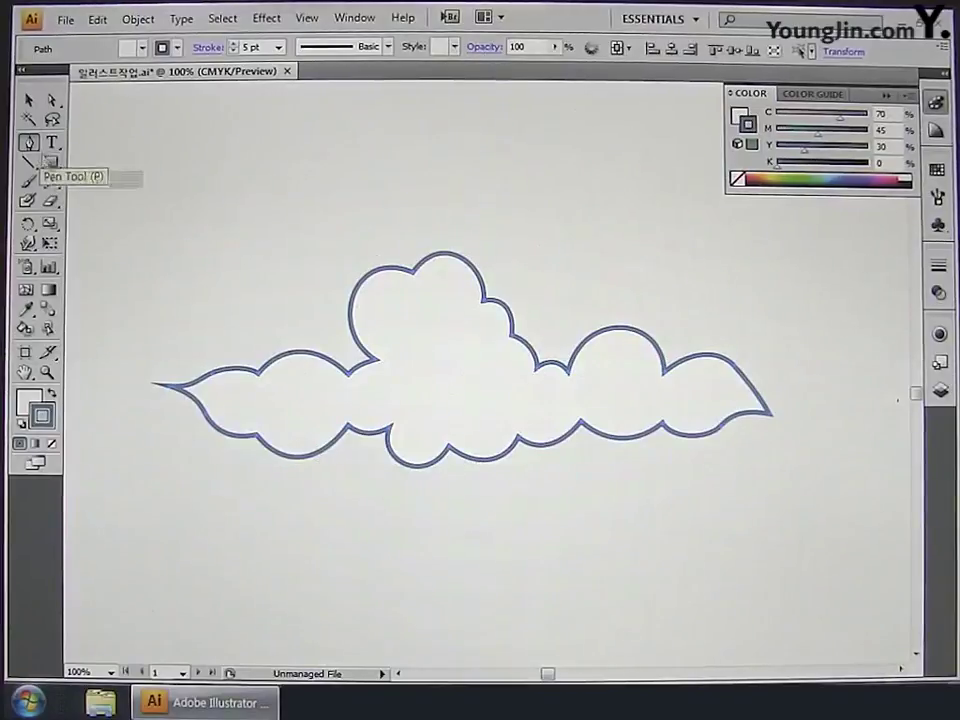
- Select the five spiral lines inside the cloud, examine their stroke settings and deselect them
{"action": "left_click", "coordinate": [28, 142]}
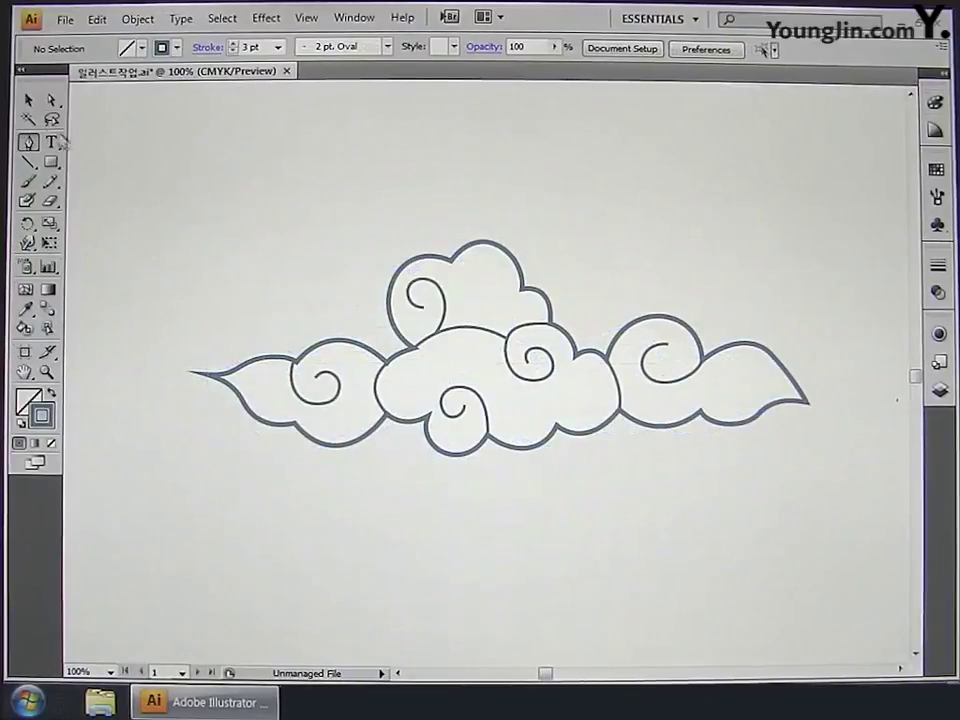
{"action": "left_click", "coordinate": [29, 101]}
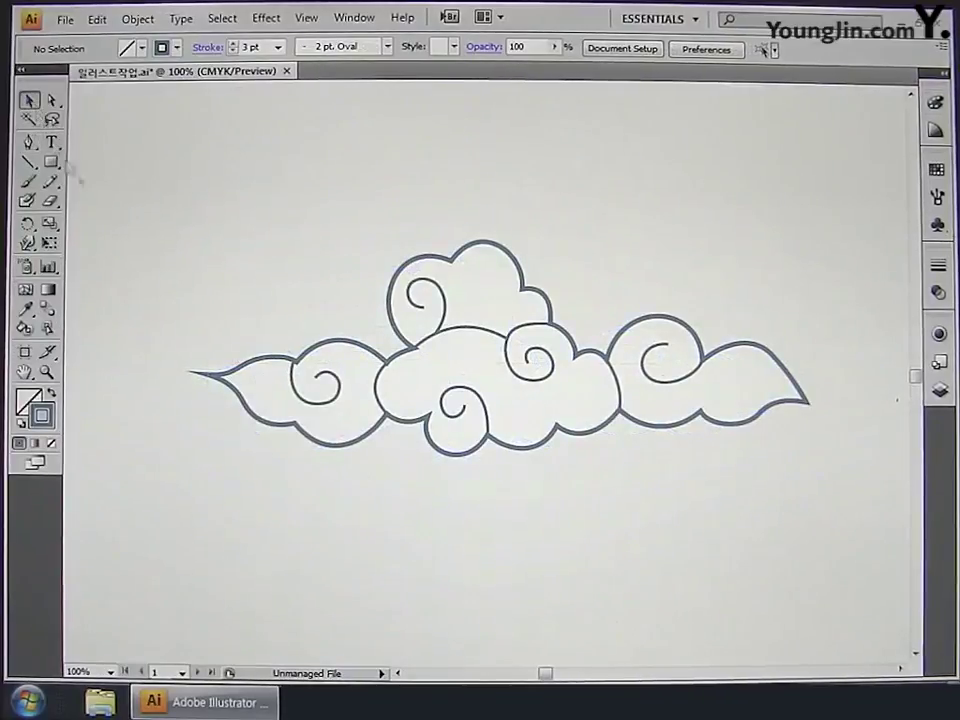
{"action": "left_click", "coordinate": [304, 403]}
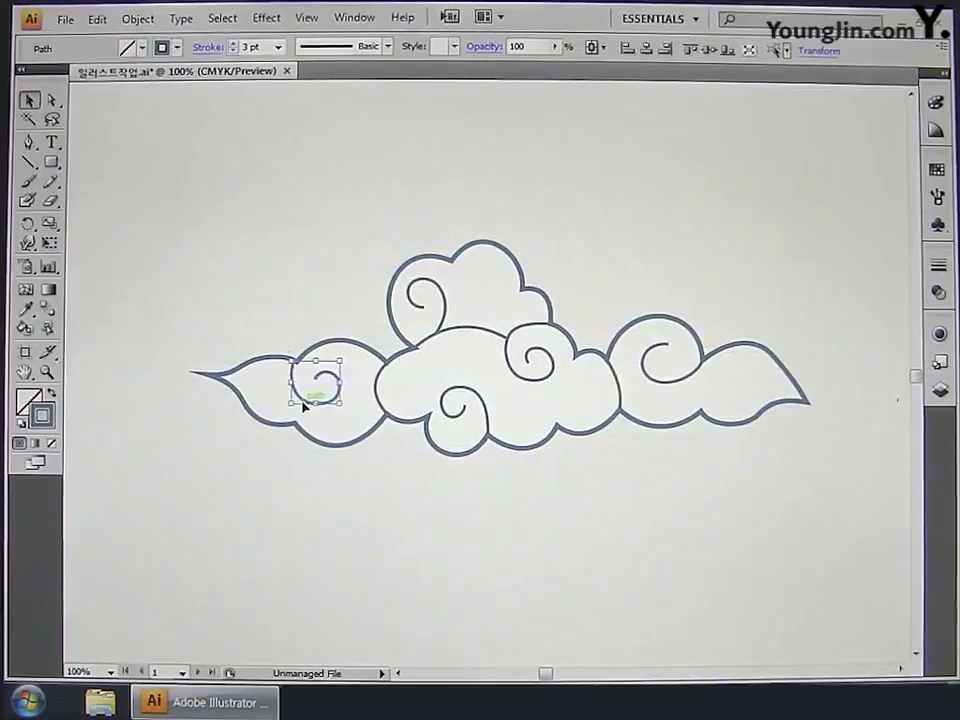
{"action": "left_click", "coordinate": [443, 326], "text": "shift"}
{"action": "left_click", "coordinate": [471, 392], "text": "shift"}
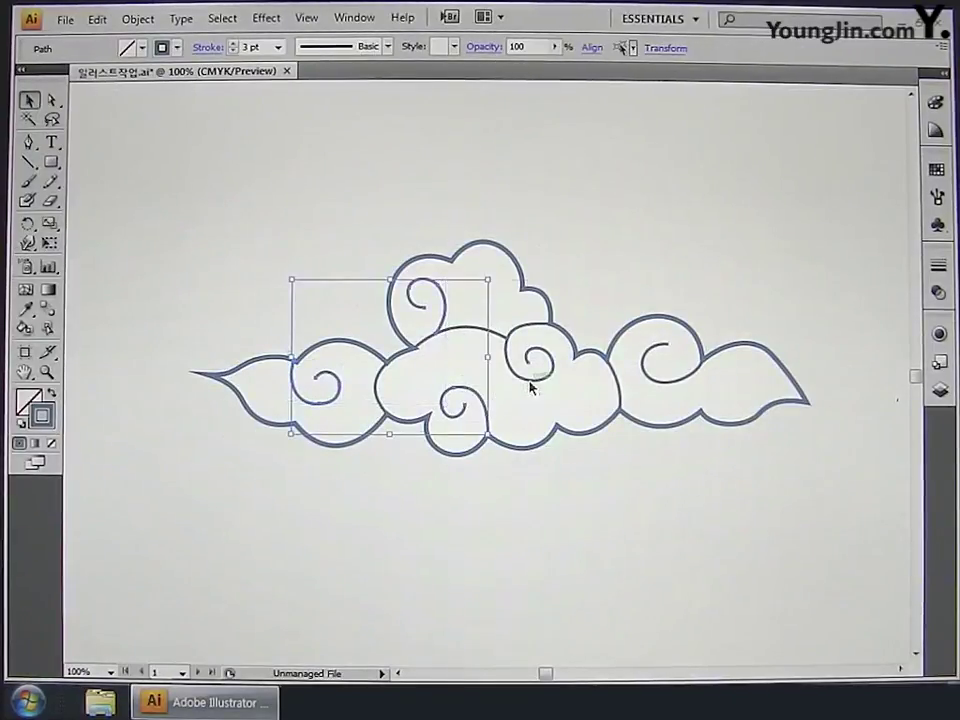
{"action": "left_click", "coordinate": [531, 387], "text": "shift"}
{"action": "left_click", "coordinate": [651, 383], "text": "shift"}
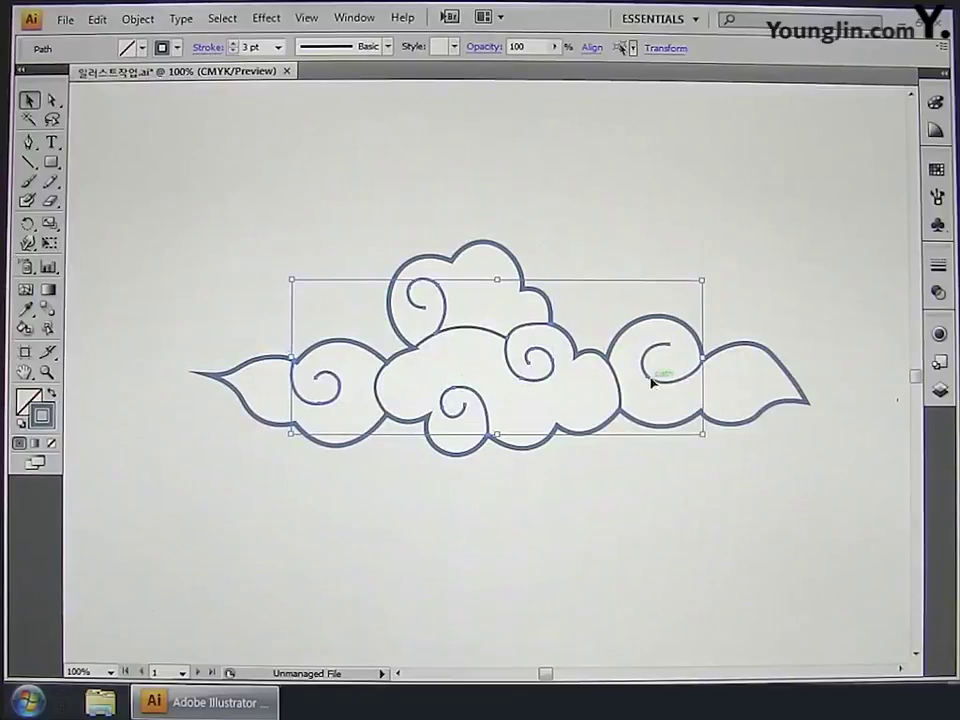
{"action": "left_click", "coordinate": [940, 268]}
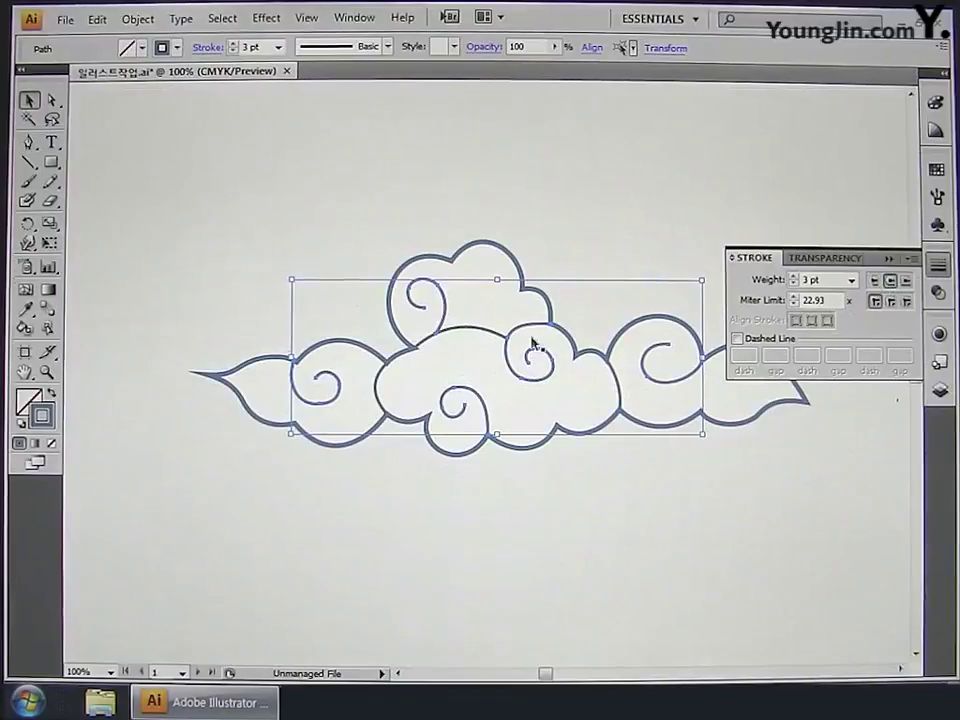
{"action": "left_click", "coordinate": [566, 225]}
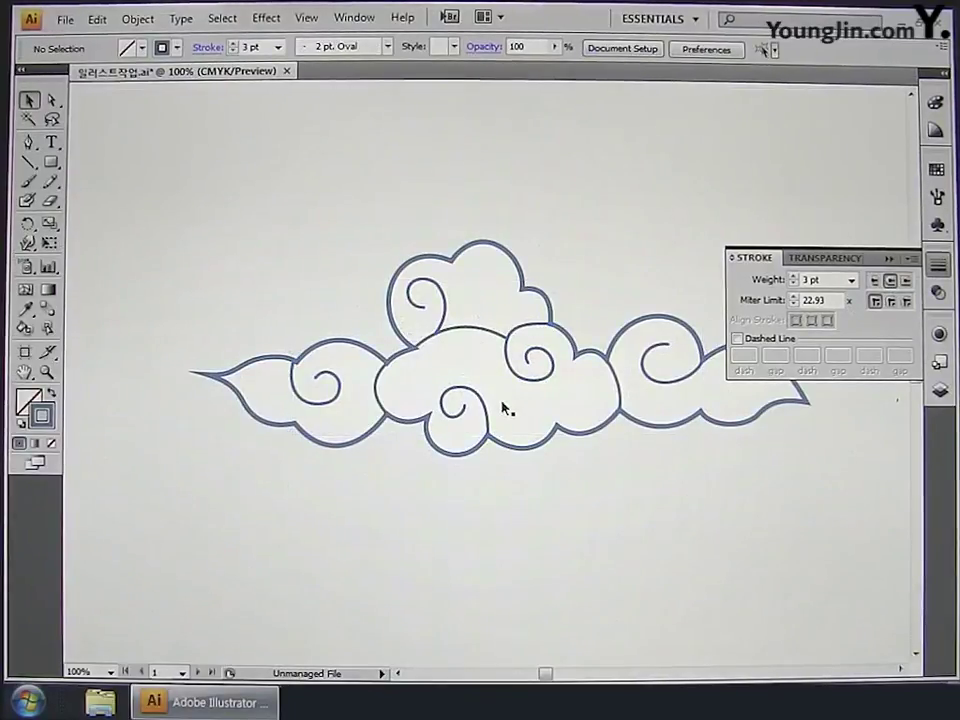
{"action": "left_click", "coordinate": [938, 264]}
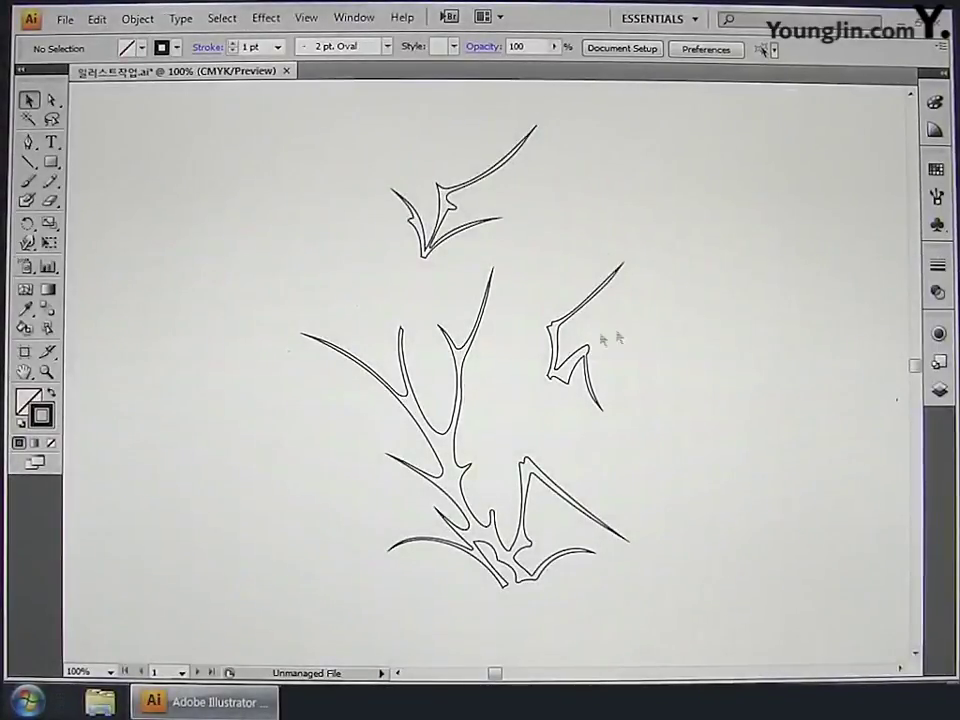
{"action": "left_click", "coordinate": [30, 143]}
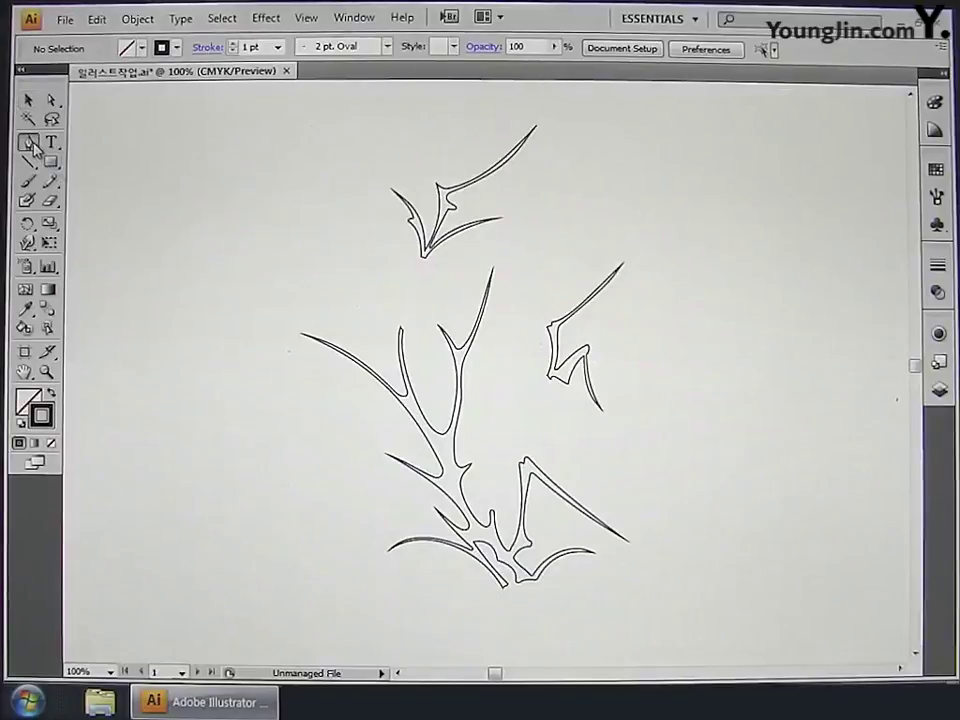
{"action": "left_click", "coordinate": [42, 416]}
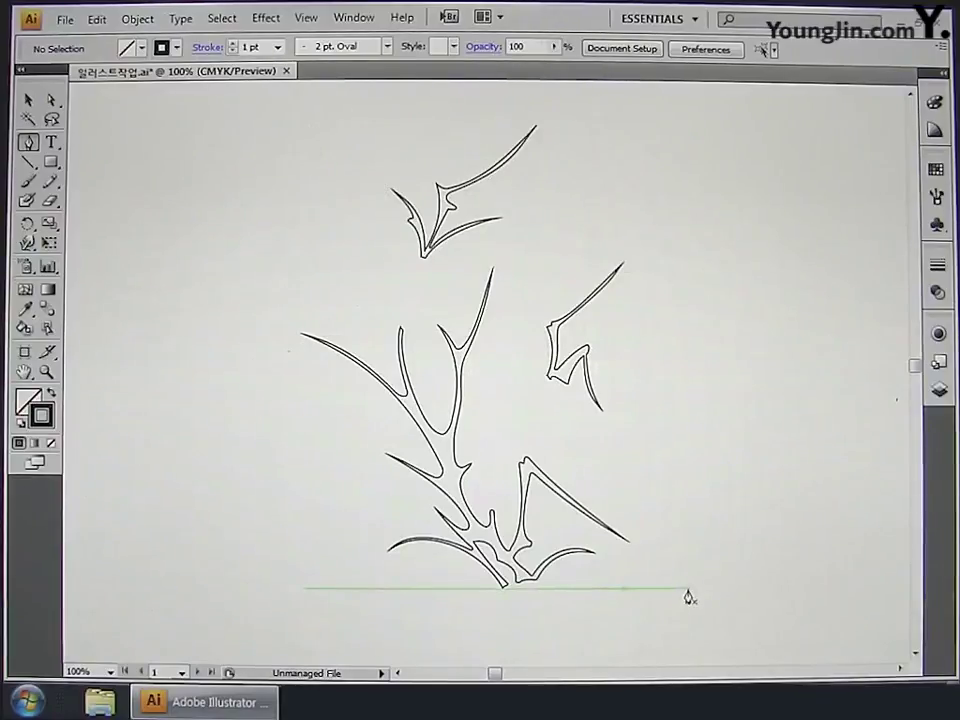
- Select all the branch outlines together and set their stroke to None
{"action": "left_click", "coordinate": [29, 101]}
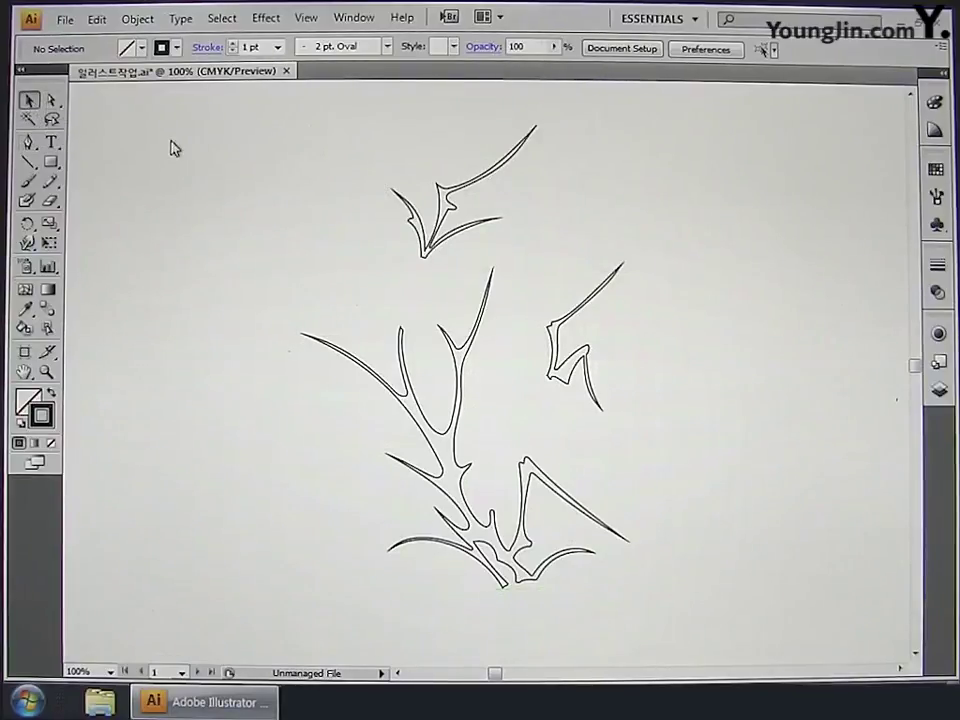
{"action": "mouse_move", "coordinate": [188, 139]}
{"action": "left_mouse_down"}
{"action": "mouse_move", "coordinate": [560, 556]}
{"action": "mouse_move", "coordinate": [727, 633]}
{"action": "left_mouse_up"}
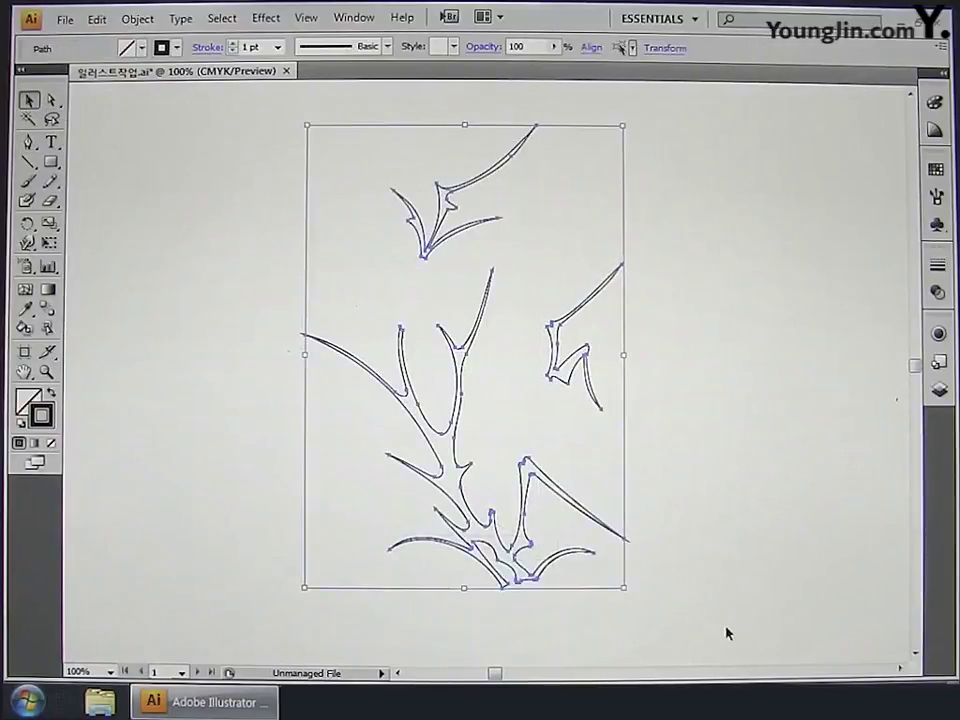
{"action": "left_click", "coordinate": [53, 418]}
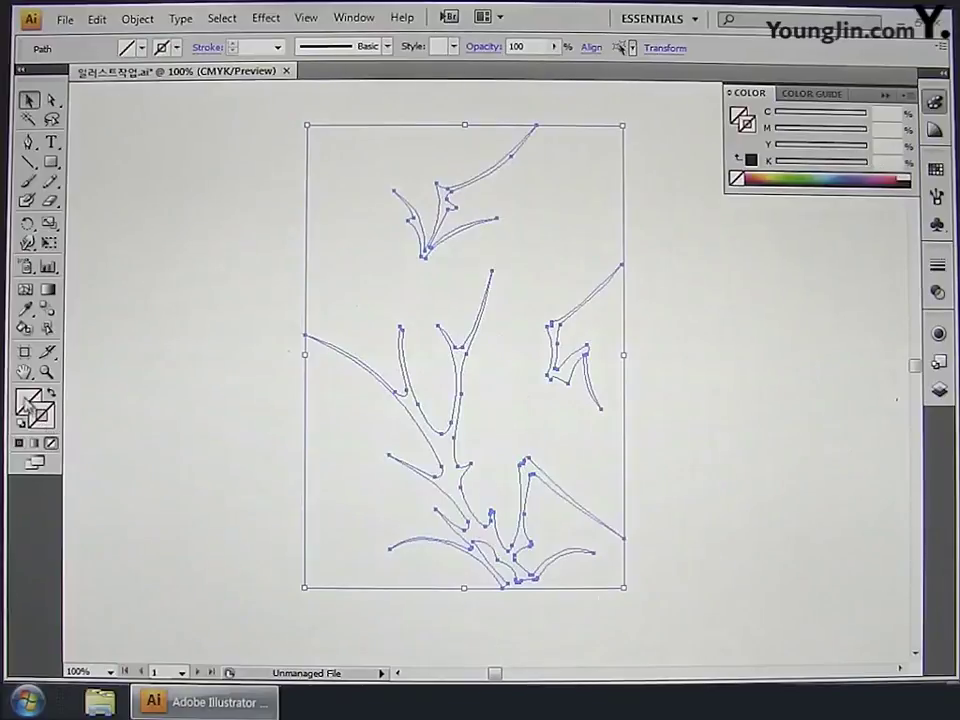
- Fill the selected branches with C 58, M 62, Y 48, K 0 and deselect them
{"action": "double_click", "coordinate": [28, 400]}
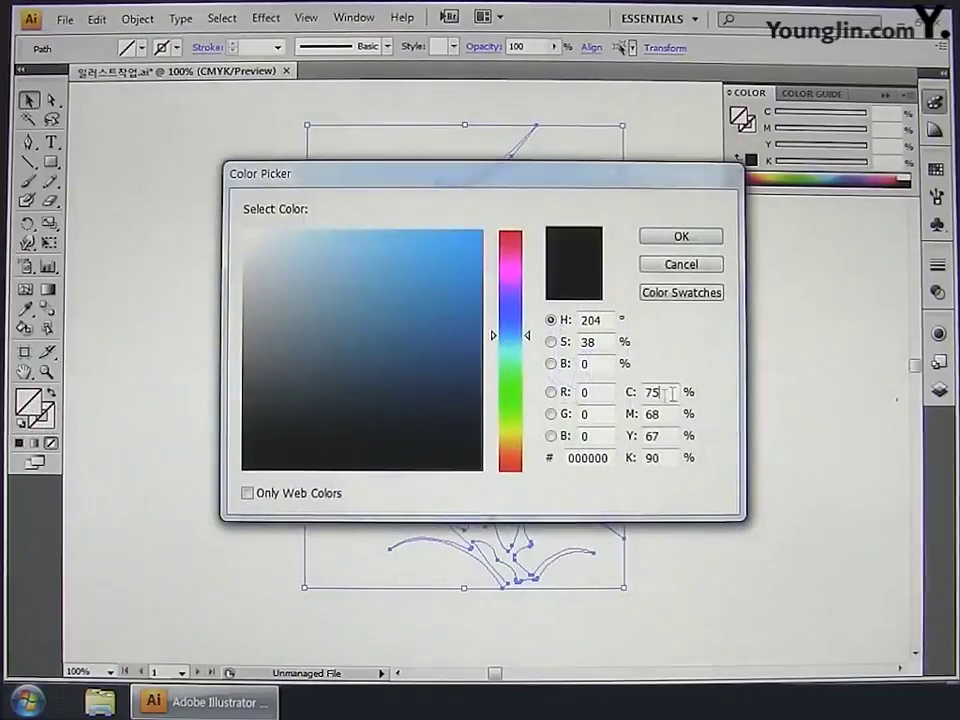
{"action": "left_click_drag", "start_coordinate": [684, 392], "coordinate": [555, 402]}
{"action": "type", "text": "58"}
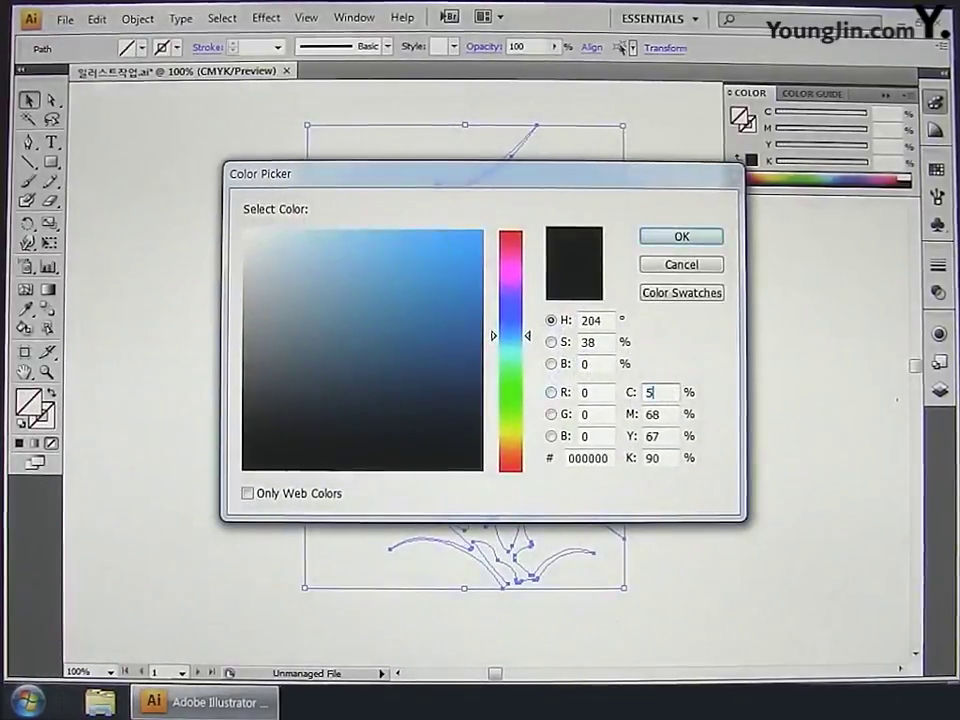
{"action": "key", "text": "Tab"}
{"action": "type", "text": "62"}
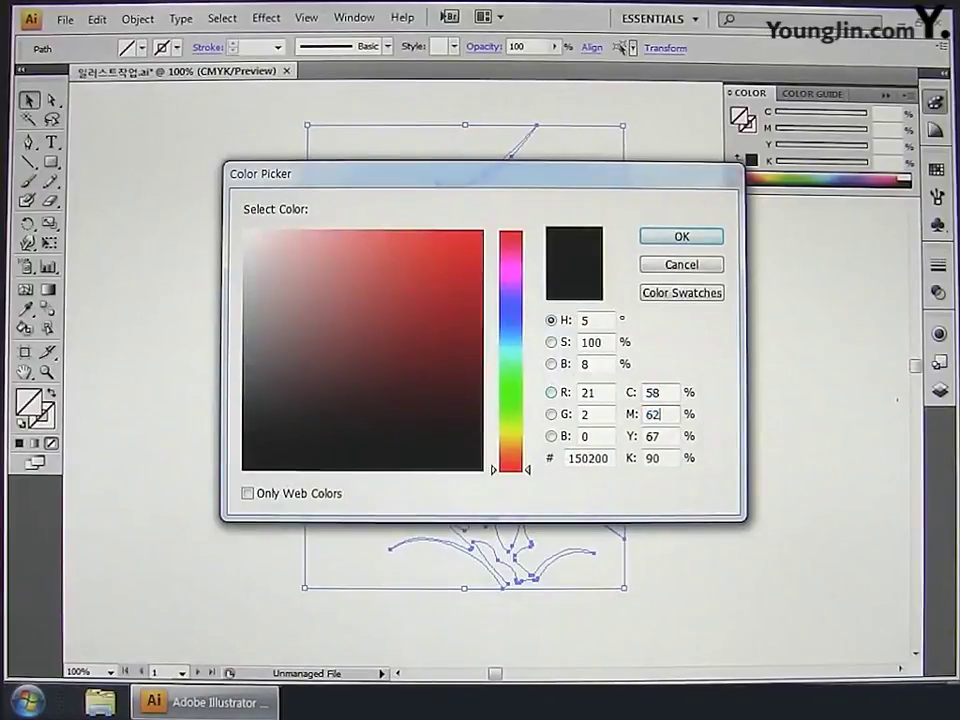
{"action": "key", "text": "Tab"}
{"action": "key", "text": "Tab"}
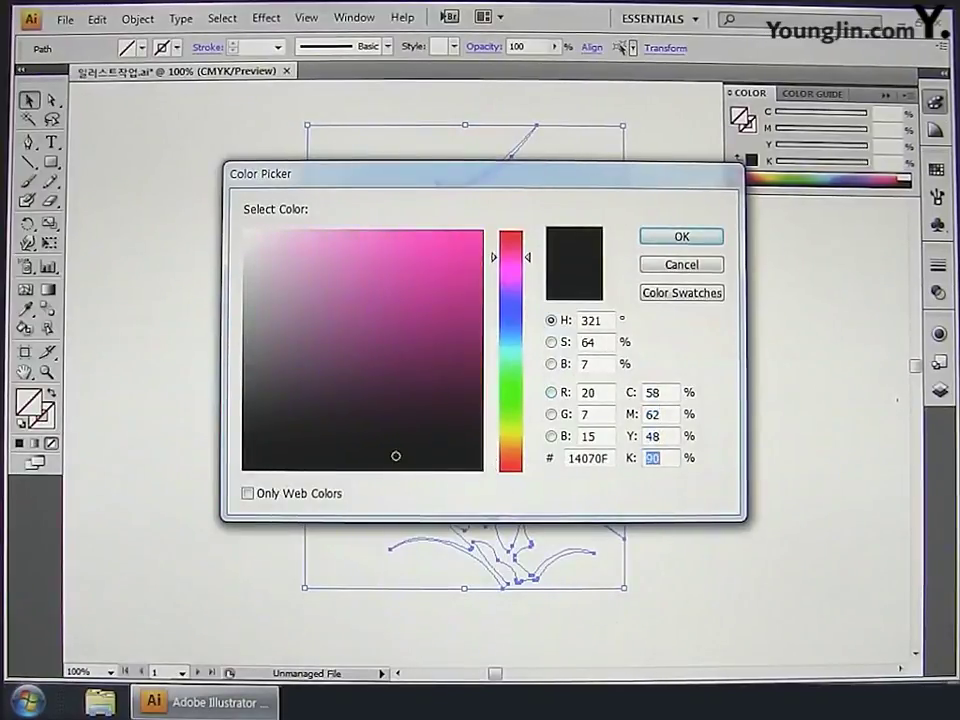
{"action": "type", "text": "0"}
{"action": "key", "text": "Return"}
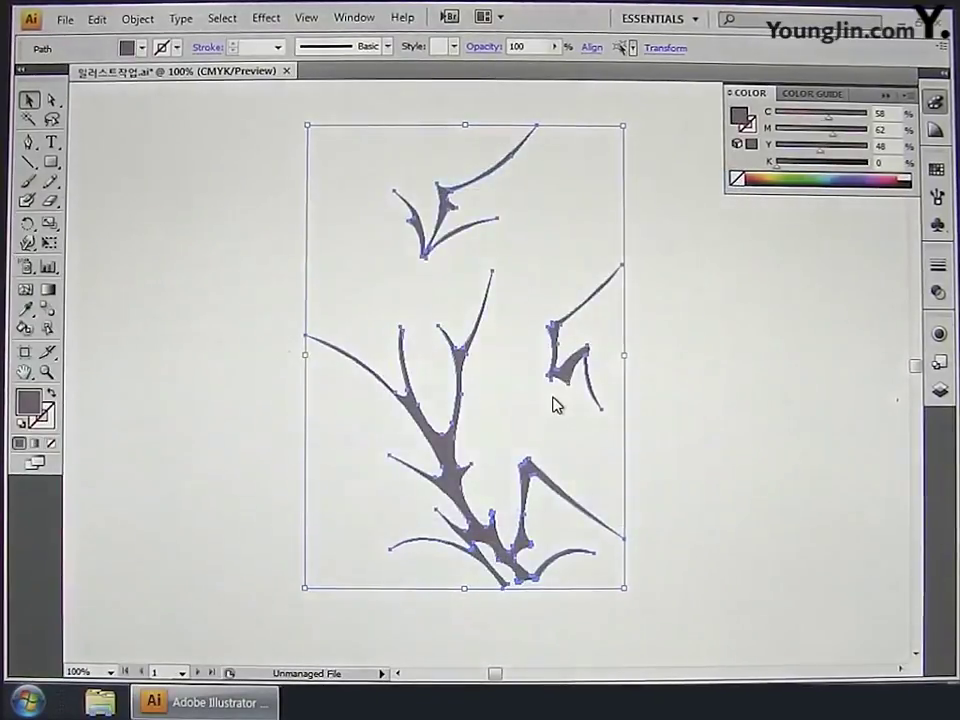
{"action": "left_click", "coordinate": [547, 401]}
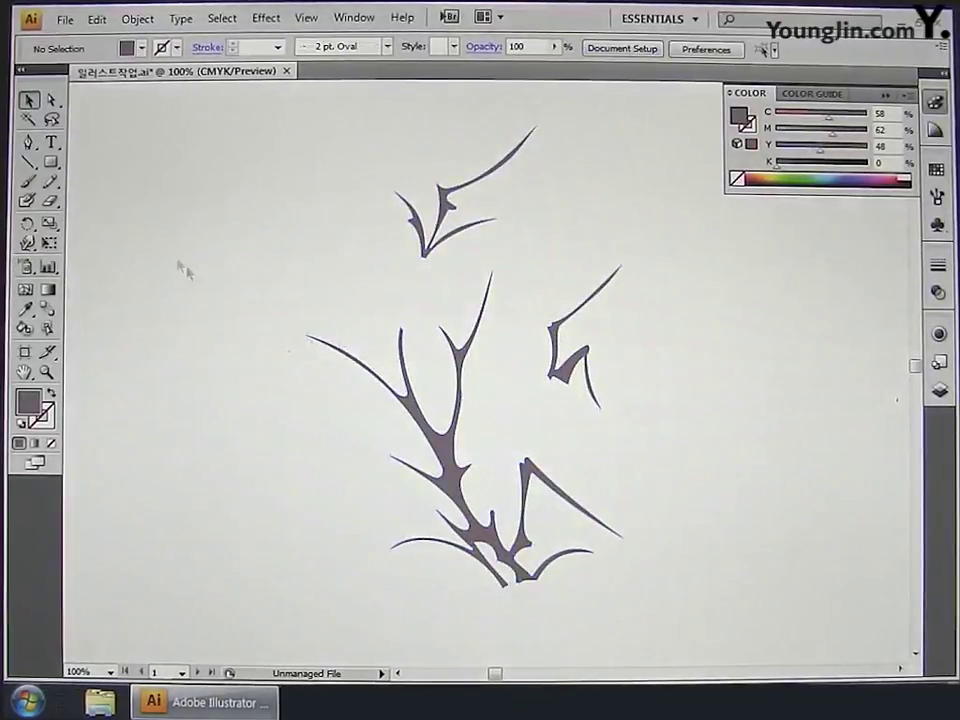
- Draw two small blossom circles with the Ellipse tool on either side of the topmost branch's long twig
{"action": "left_click_drag", "start_coordinate": [50, 162], "coordinate": [108, 202]}
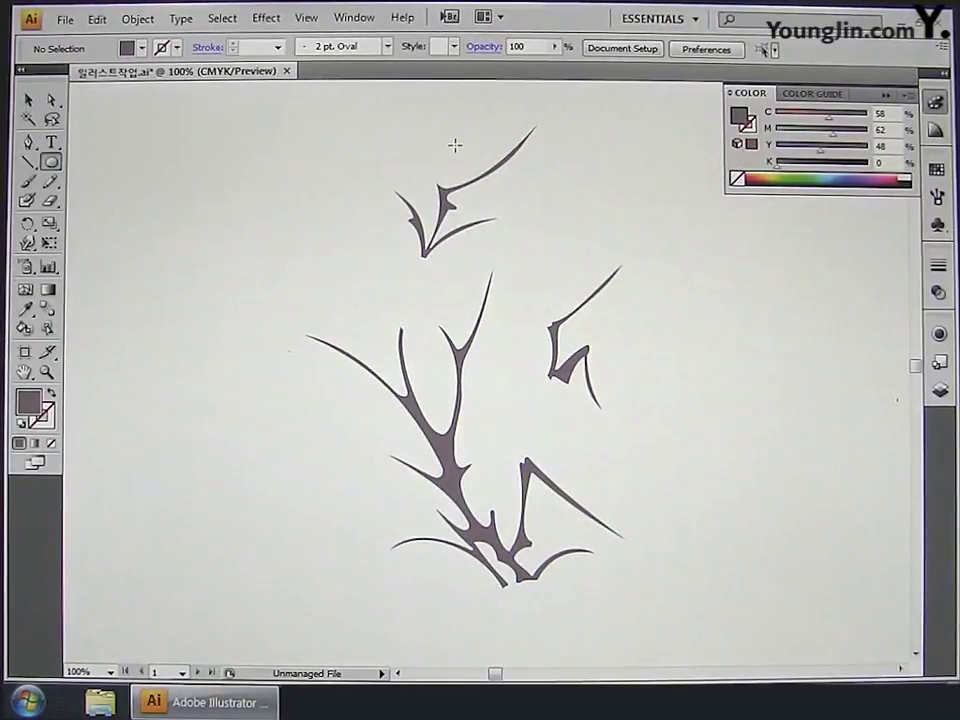
{"action": "left_click_drag", "start_coordinate": [463, 150], "coordinate": [491, 174]}
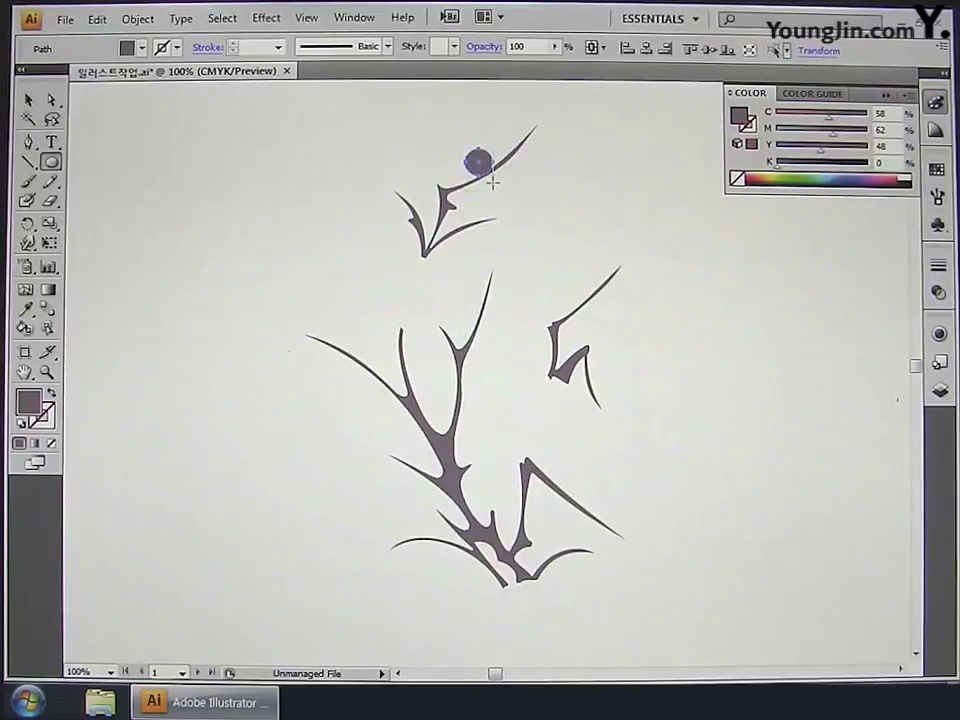
{"action": "left_click_drag", "start_coordinate": [492, 175], "coordinate": [507, 195]}
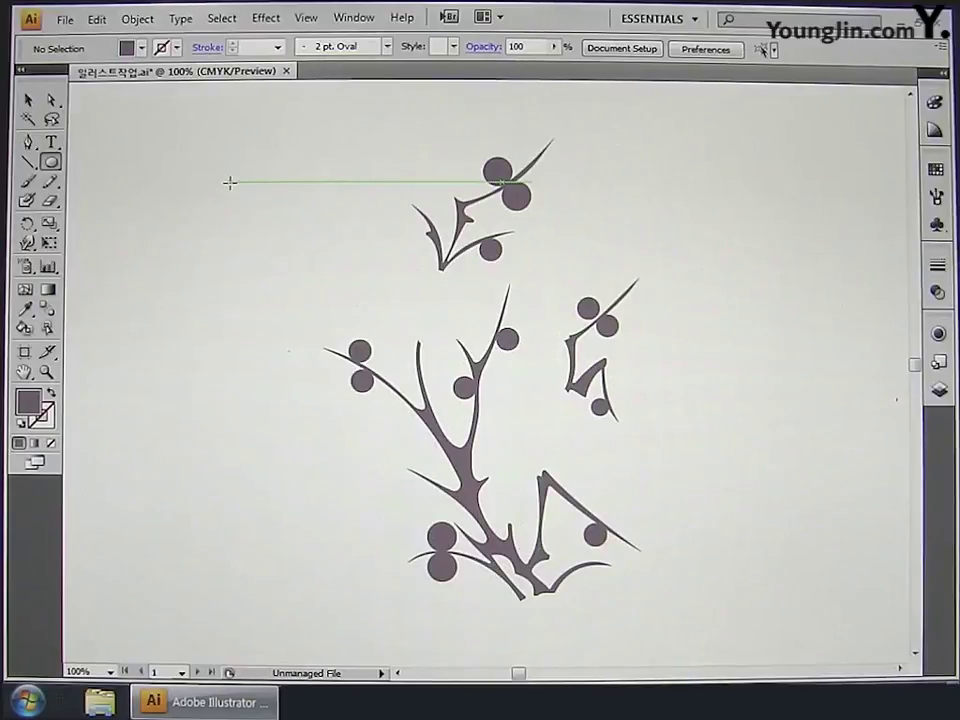
- Draw a circle in the empty area beside the topmost branch and copy it rotated 72° around a point just outside its lower-right edge
{"action": "left_click", "coordinate": [50, 164]}
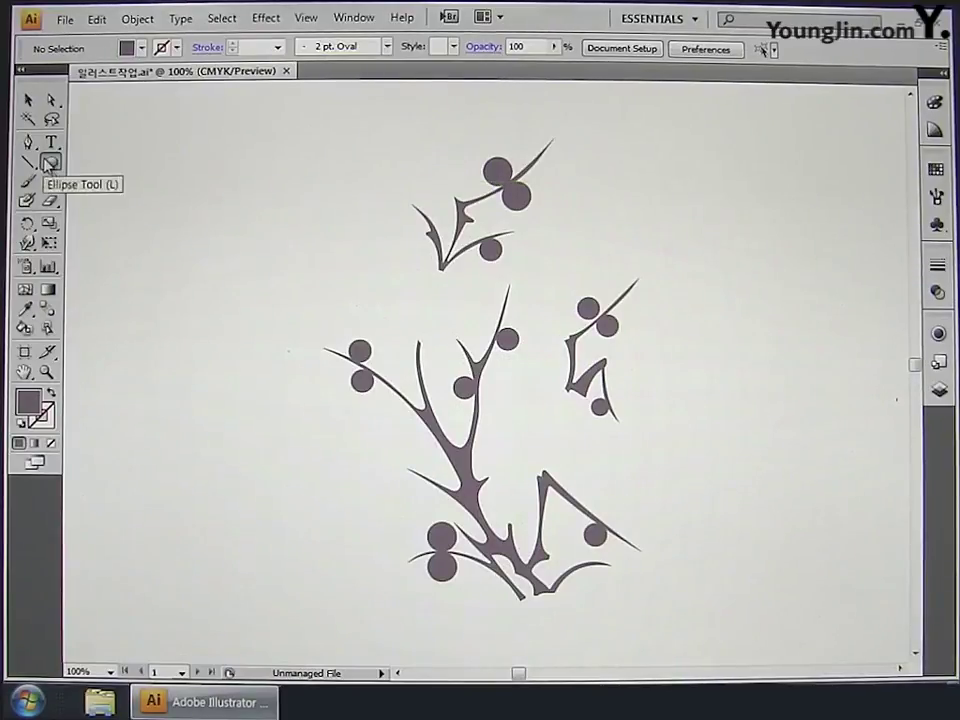
{"action": "left_click_drag", "start_coordinate": [216, 215], "coordinate": [251, 252]}
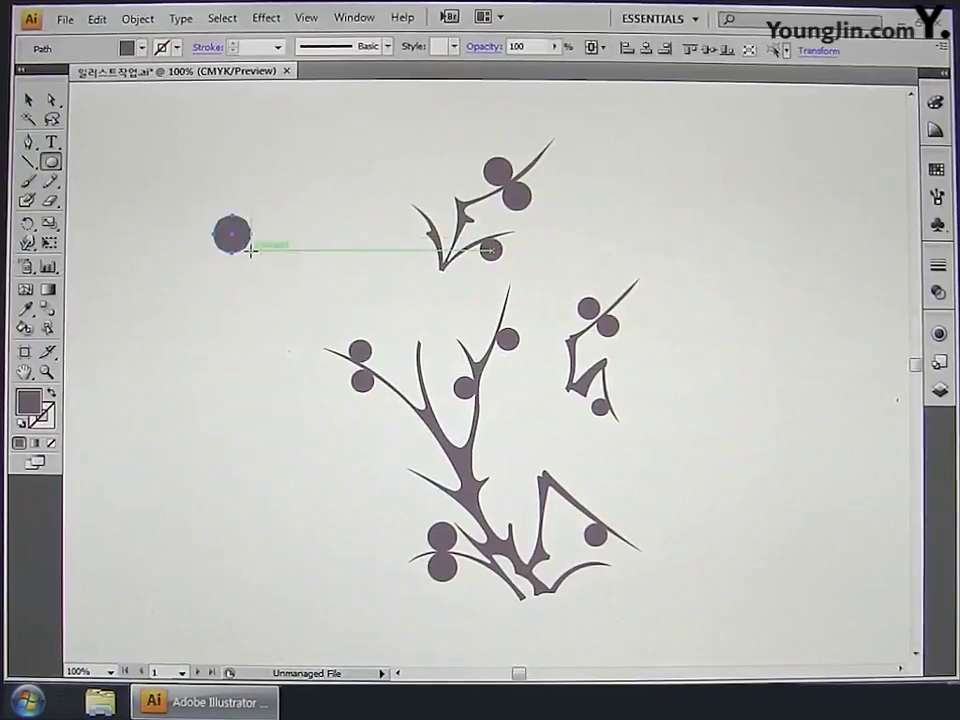
{"action": "left_click", "coordinate": [27, 224]}
{"action": "key", "text": "ctrl+plus"}
{"action": "key", "text": "ctrl+plus"}
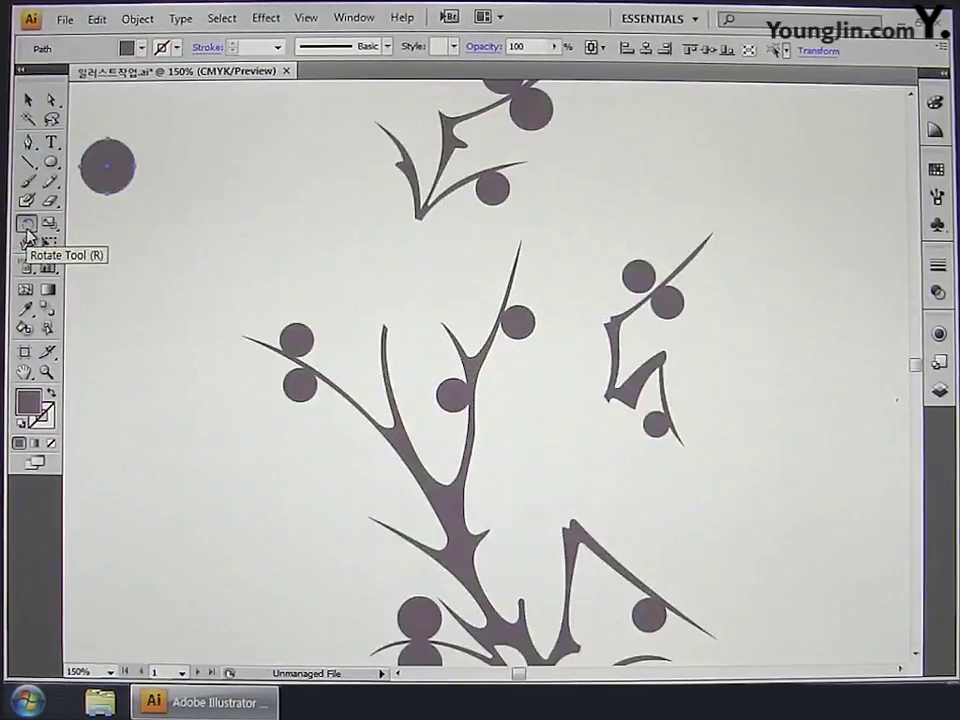
{"action": "left_click_drag", "start_coordinate": [209, 262], "coordinate": [506, 454]}
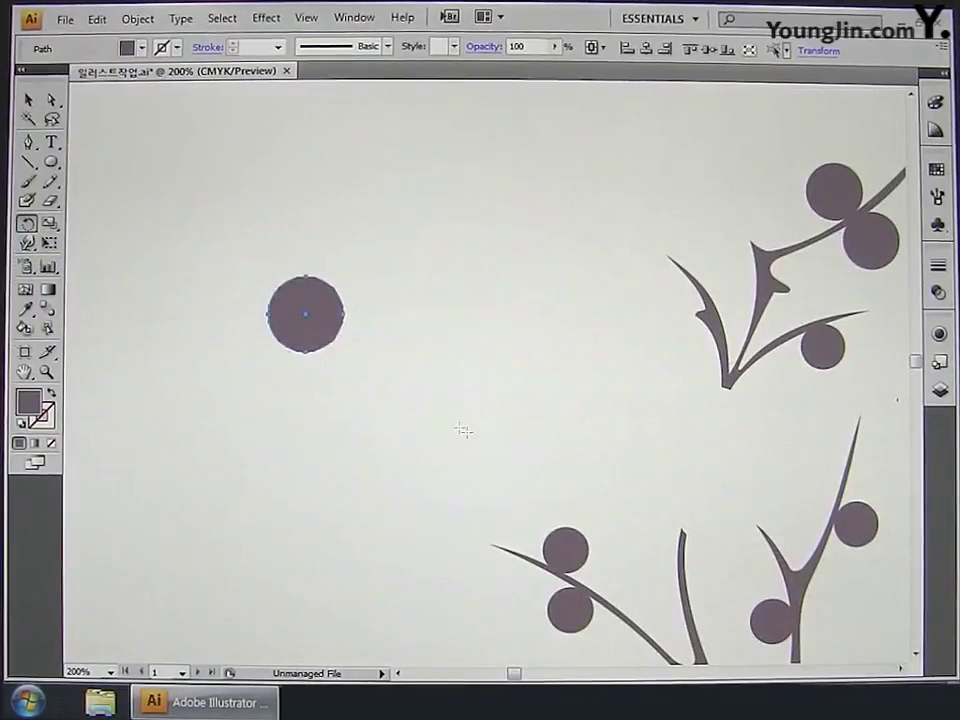
{"action": "left_click", "coordinate": [350, 360], "text": "alt"}
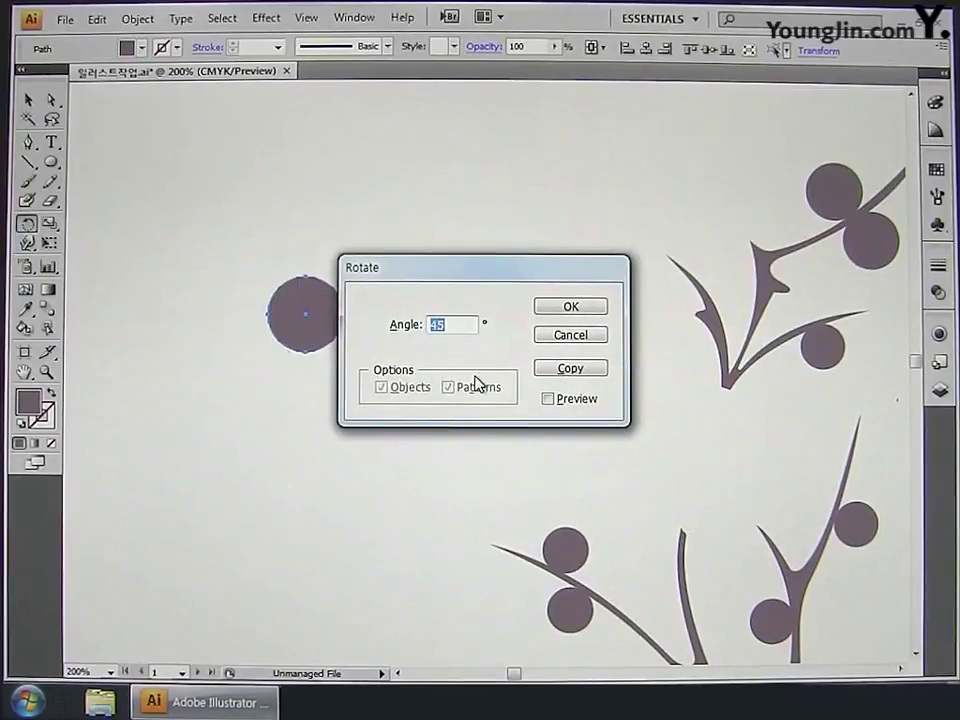
{"action": "type", "text": "72"}
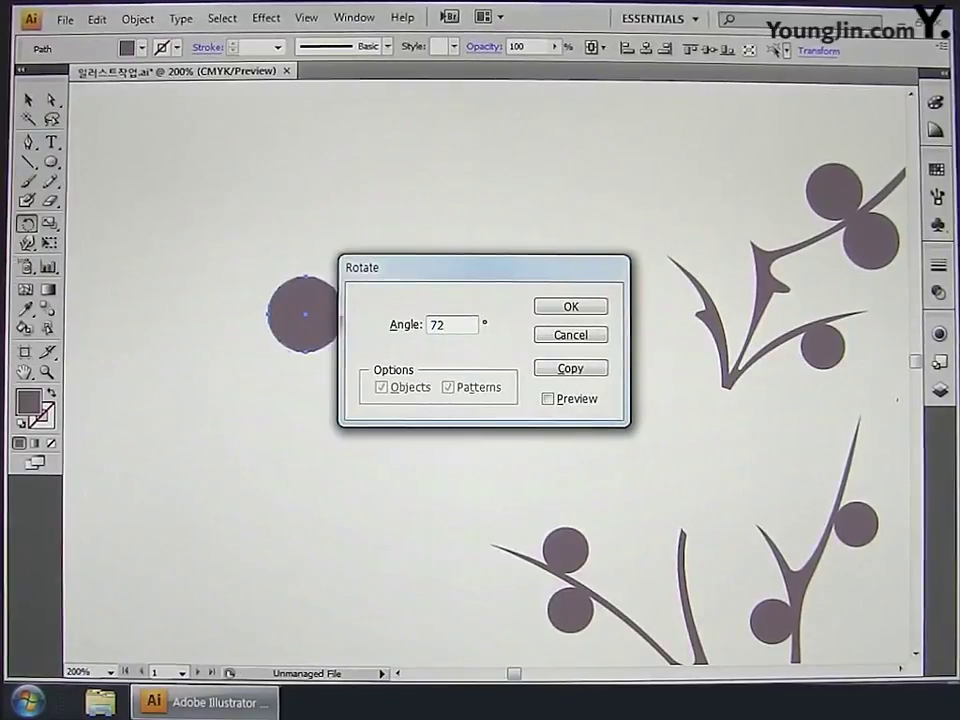
{"action": "left_click", "coordinate": [570, 369]}
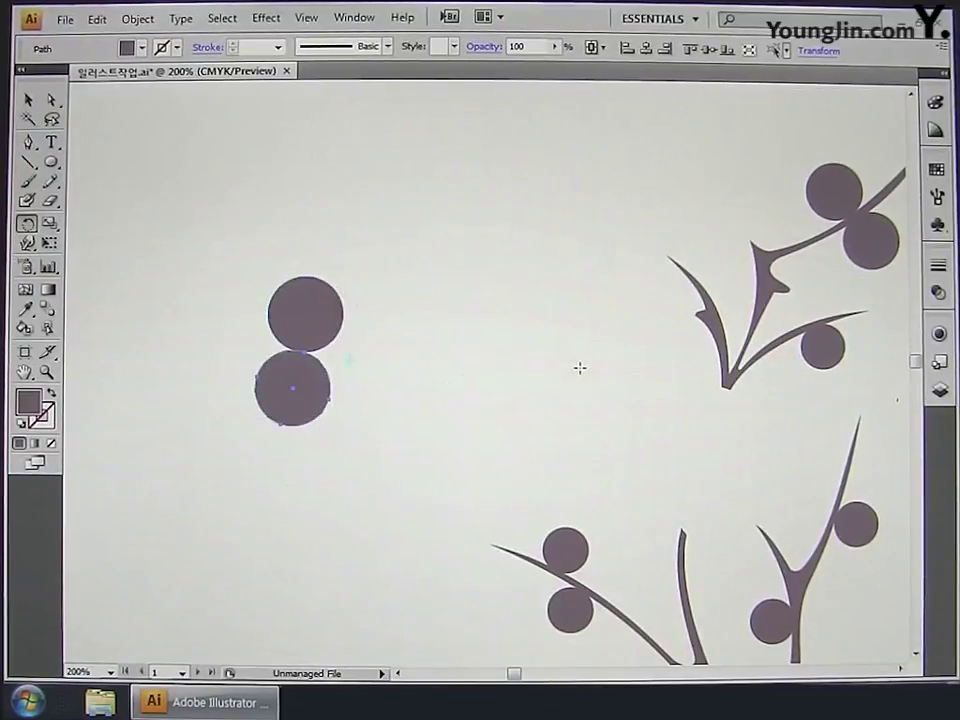
- Repeat the rotated copy three times to complete a ring of five petals
{"action": "key", "text": "ctrl+d"}
{"action": "key", "text": "ctrl+d"}
{"action": "key", "text": "ctrl+d"}
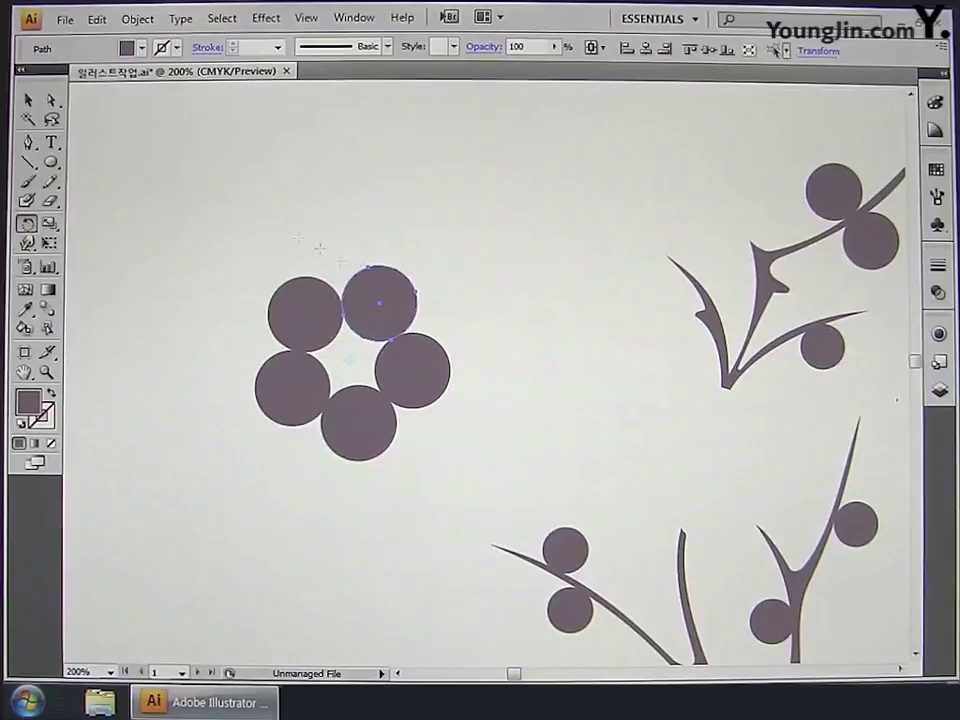
- Select all five petal circles and unite them into one shape with Pathfinder
{"action": "left_click", "coordinate": [30, 101]}
{"action": "left_click_drag", "start_coordinate": [193, 216], "coordinate": [483, 498]}
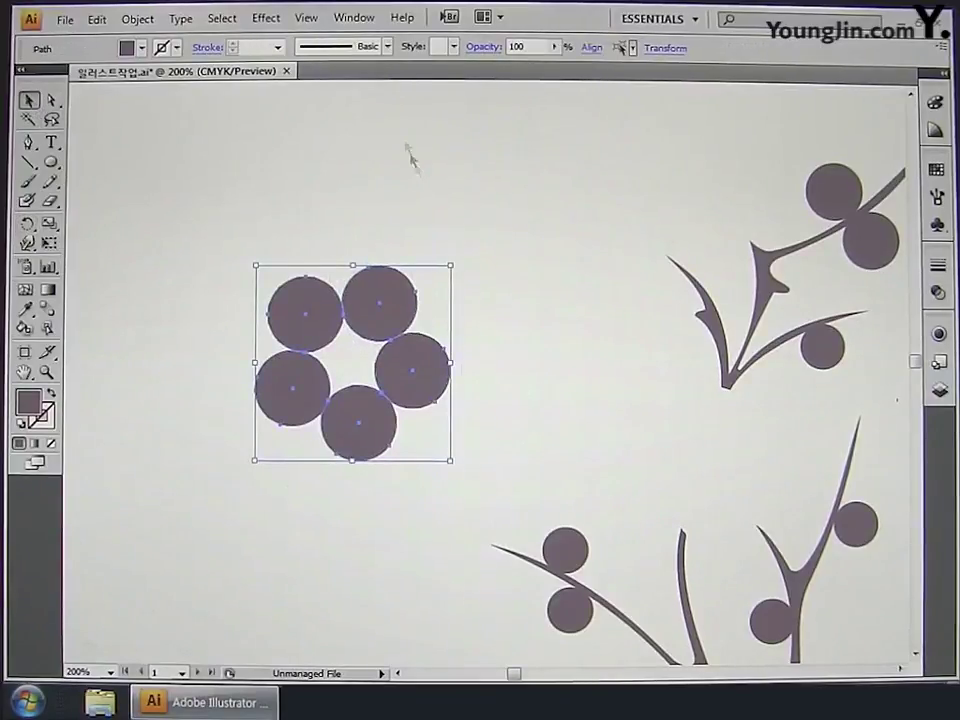
{"action": "left_click", "coordinate": [355, 18]}
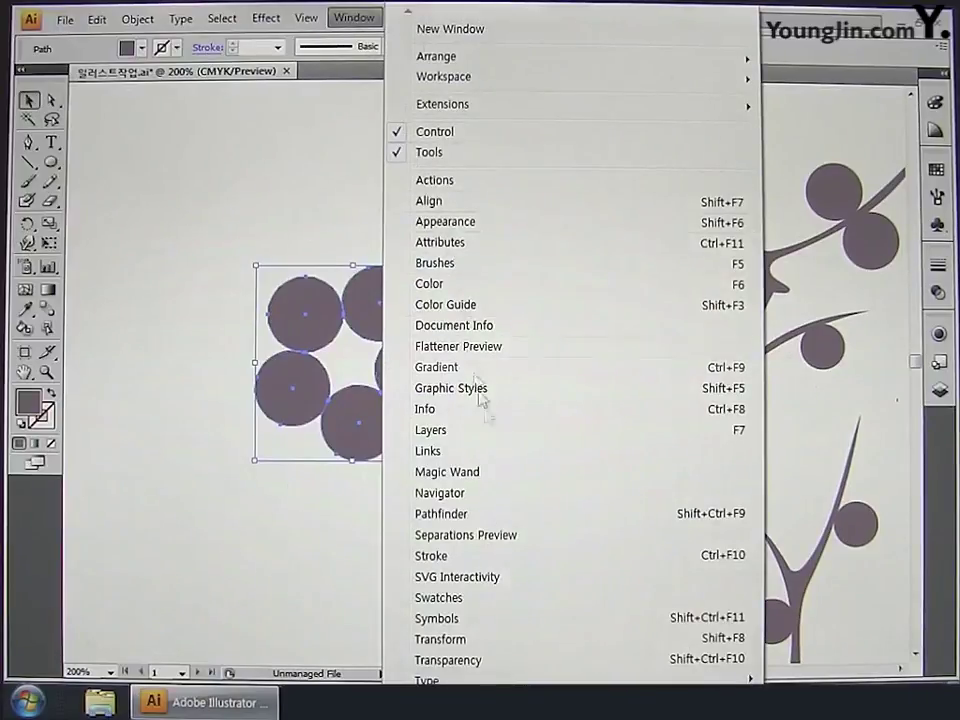
{"action": "left_click", "coordinate": [479, 514]}
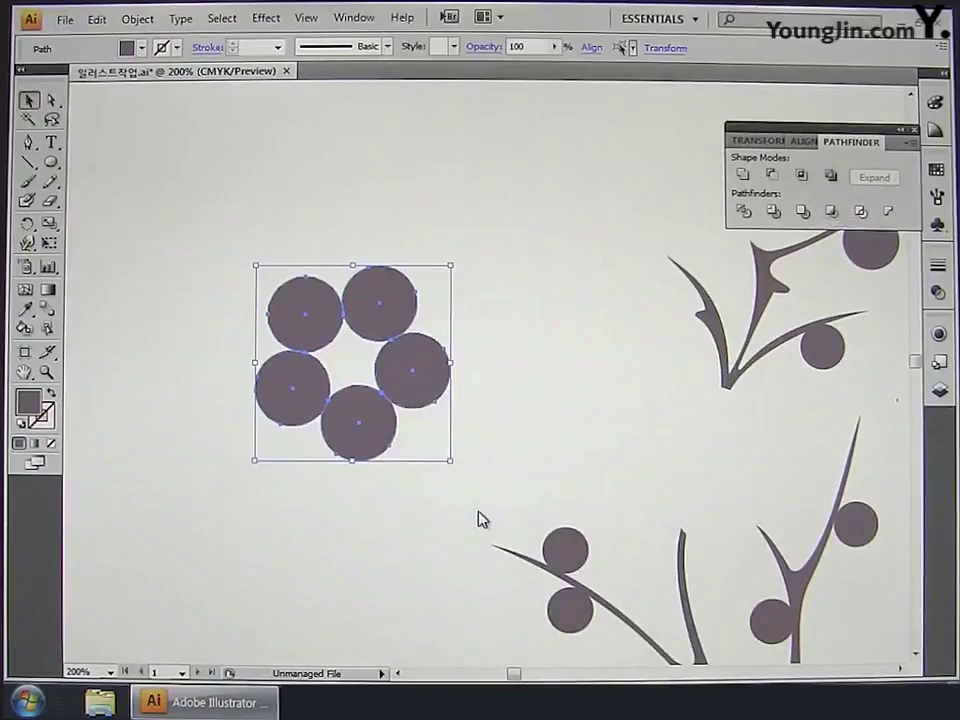
{"action": "left_click", "coordinate": [741, 176]}
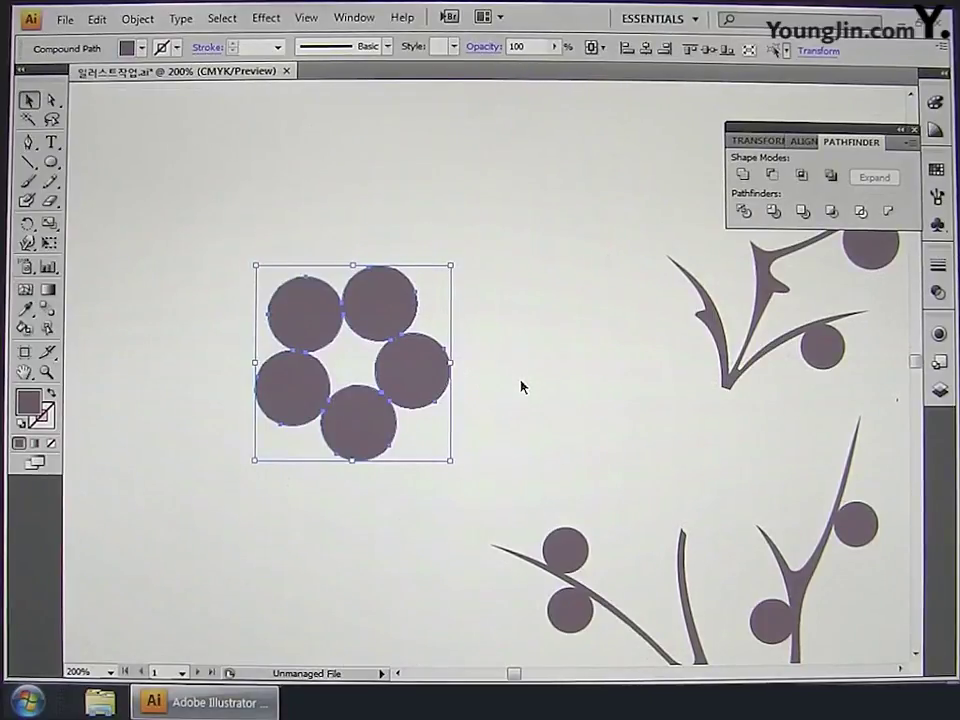
- Draw a circle over the flower's center, covering the gap between the petals, and fill it with C 0, M 0, Y 0, K 0
{"action": "left_click", "coordinate": [55, 166]}
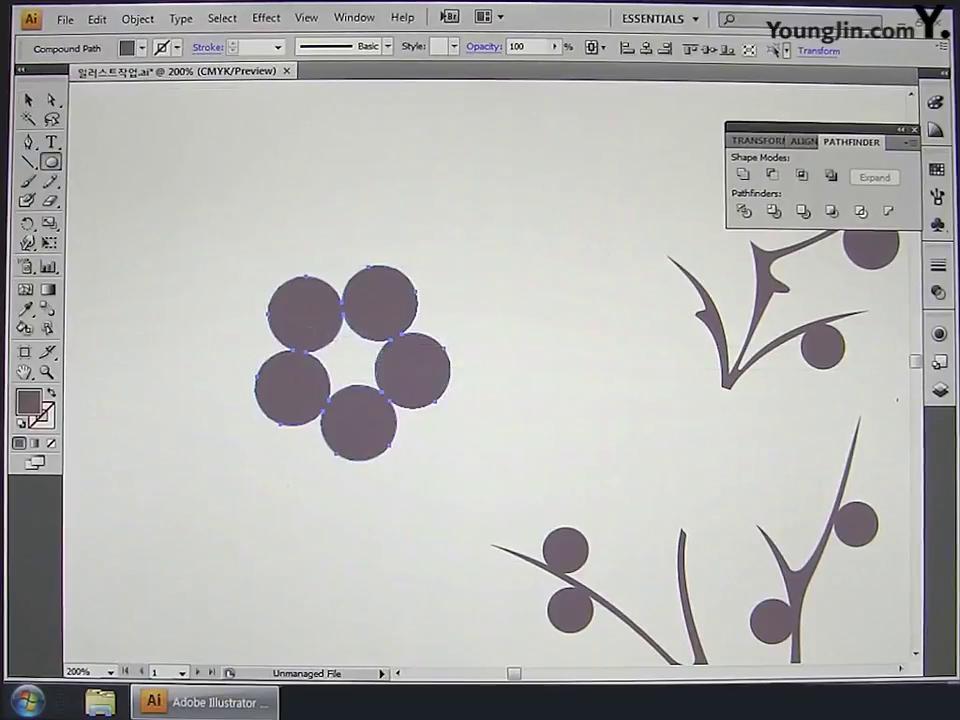
{"action": "left_click_drag", "start_coordinate": [312, 326], "coordinate": [398, 410]}
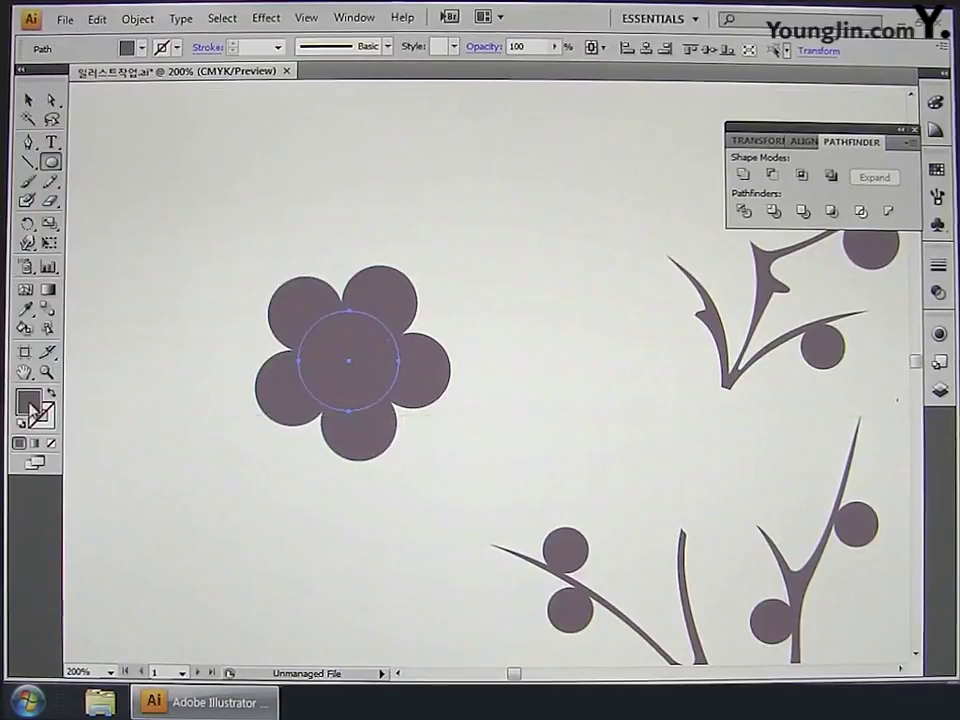
{"action": "double_click", "coordinate": [28, 402]}
{"action": "double_click", "coordinate": [660, 392]}
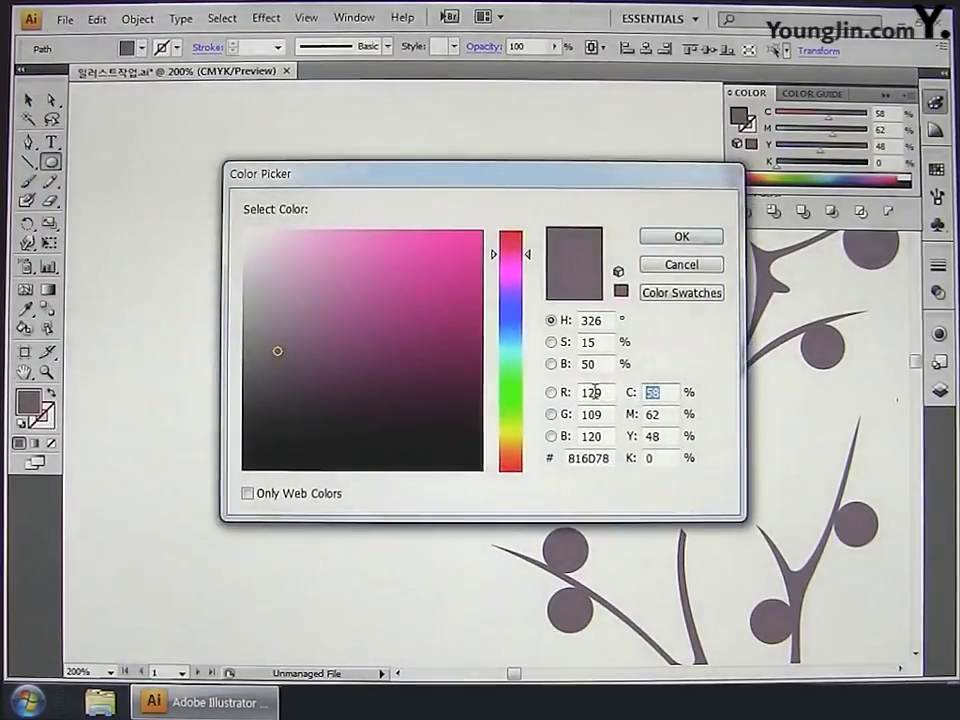
{"action": "type", "text": "0"}
{"action": "key", "text": "Tab"}
{"action": "type", "text": "0"}
{"action": "key", "text": "Tab"}
{"action": "type", "text": "0"}
{"action": "key", "text": "Tab"}
{"action": "type", "text": "0"}
{"action": "key", "text": "Return"}
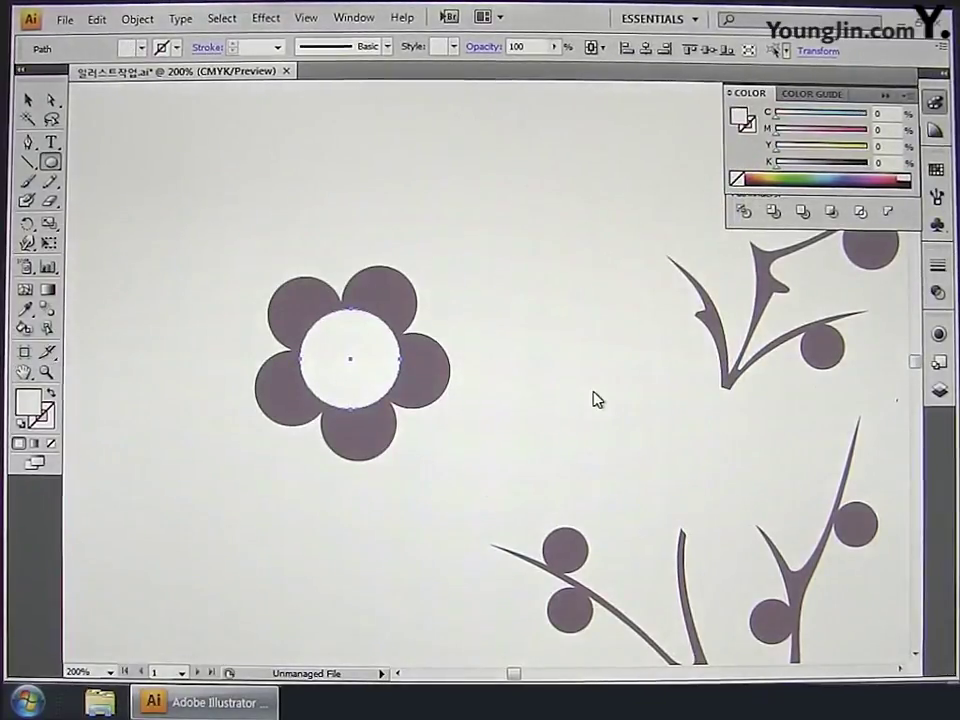
- Select the flower with its center circle, subtract the circle from the petals with Pathfinder's Minus Front and deselect
{"action": "left_click", "coordinate": [29, 100]}
{"action": "left_click_drag", "start_coordinate": [190, 216], "coordinate": [499, 506]}
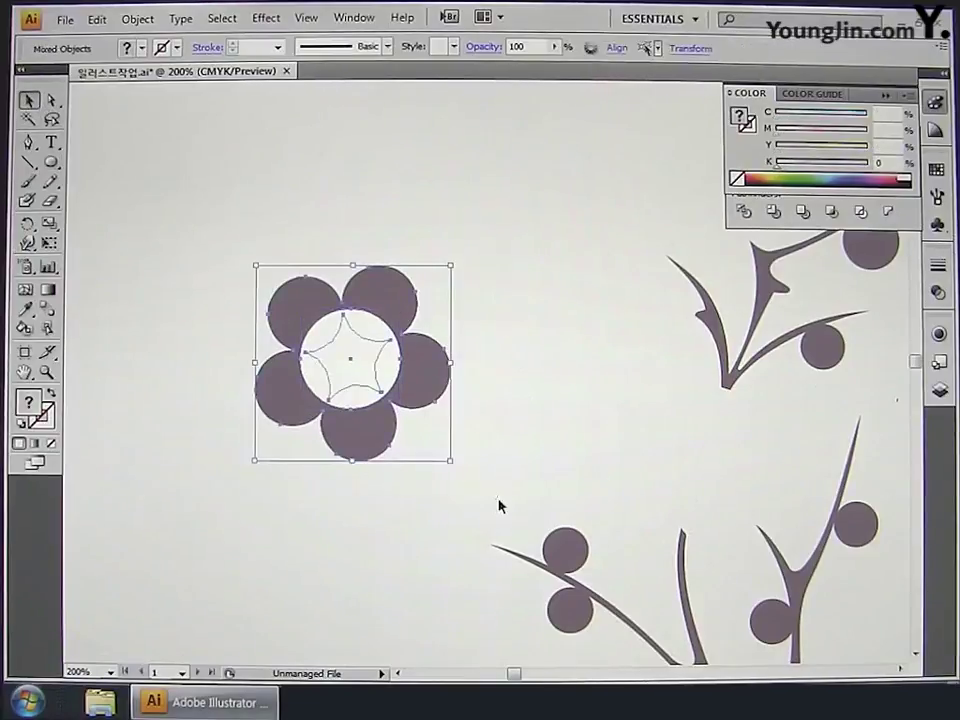
{"action": "key", "text": "ctrl+shift+F9"}
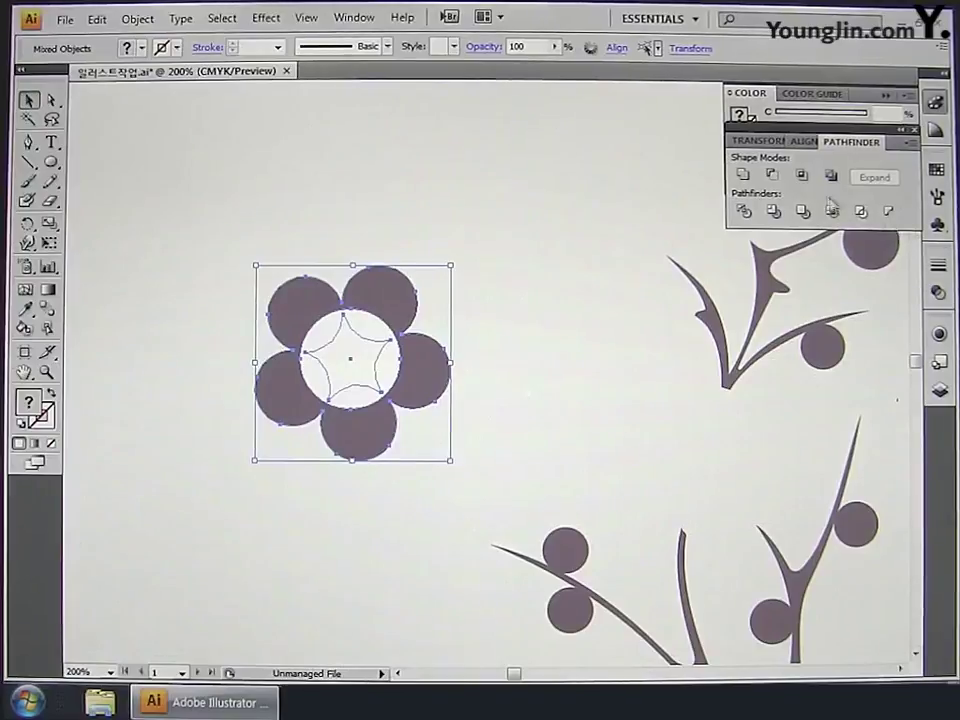
{"action": "left_click", "coordinate": [771, 177]}
{"action": "left_click", "coordinate": [510, 347]}
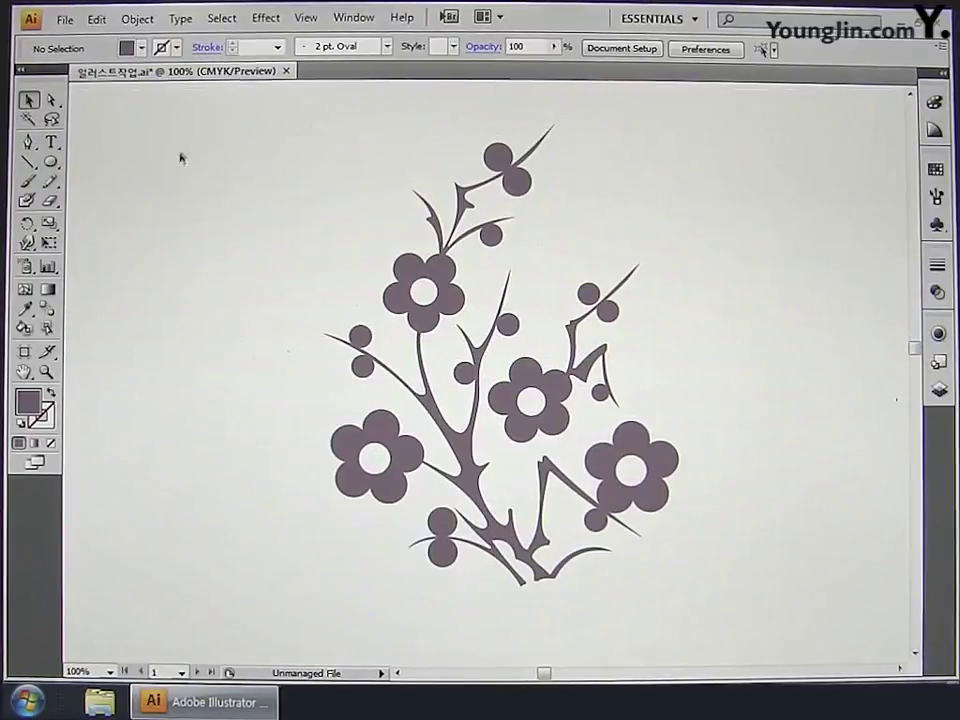
- Select all branches, buds and flowers, group them and clear the selection
{"action": "left_click_drag", "start_coordinate": [187, 139], "coordinate": [761, 617]}
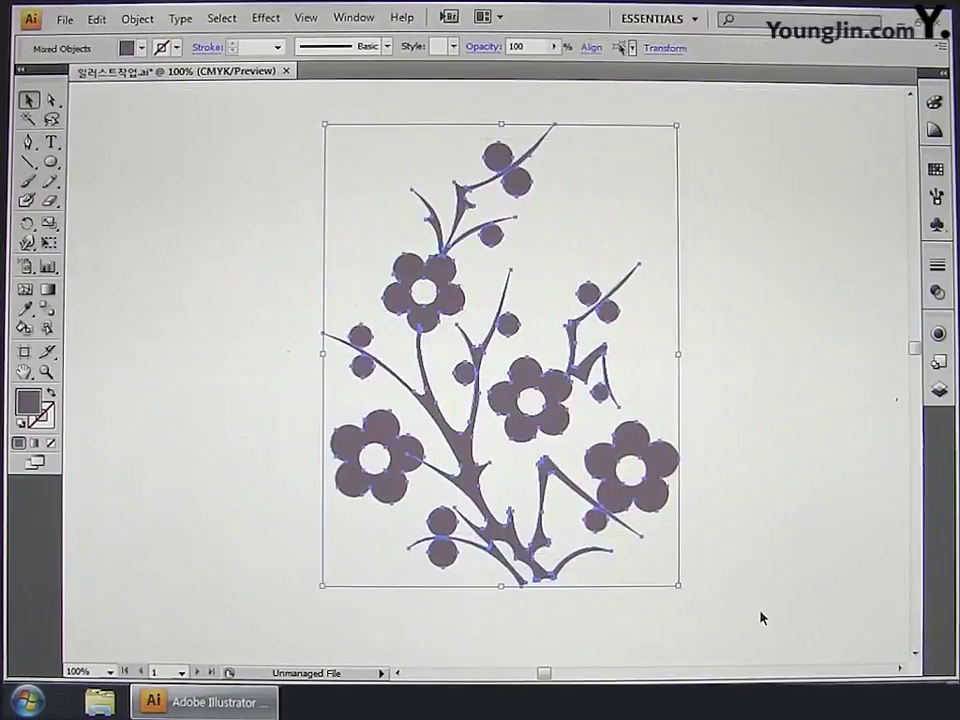
{"action": "key", "text": "ctrl+g"}
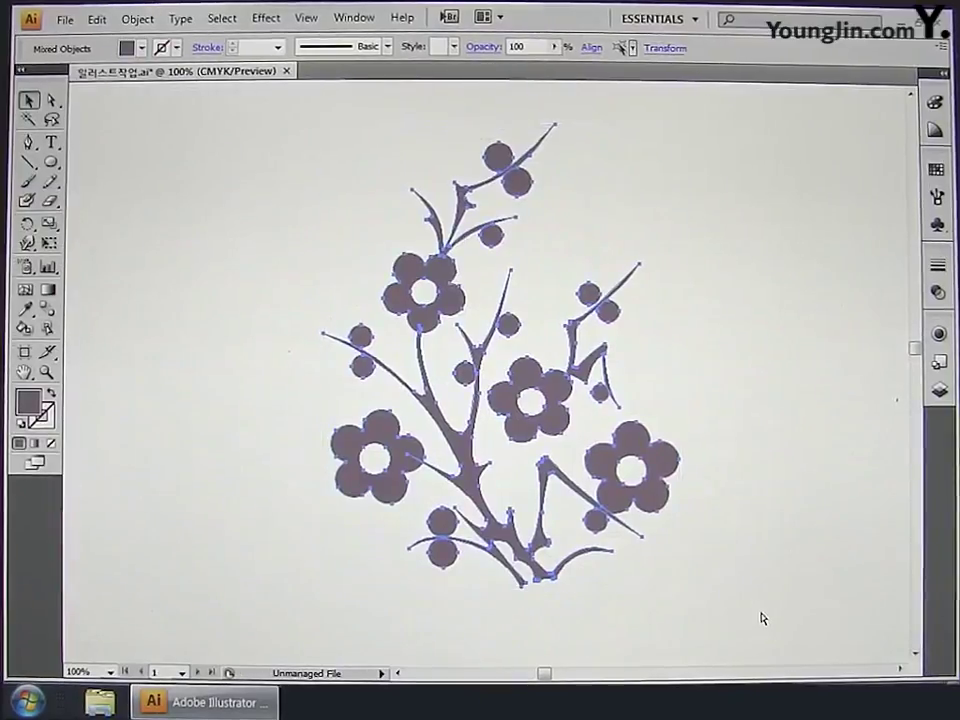
{"action": "left_click", "coordinate": [761, 617]}
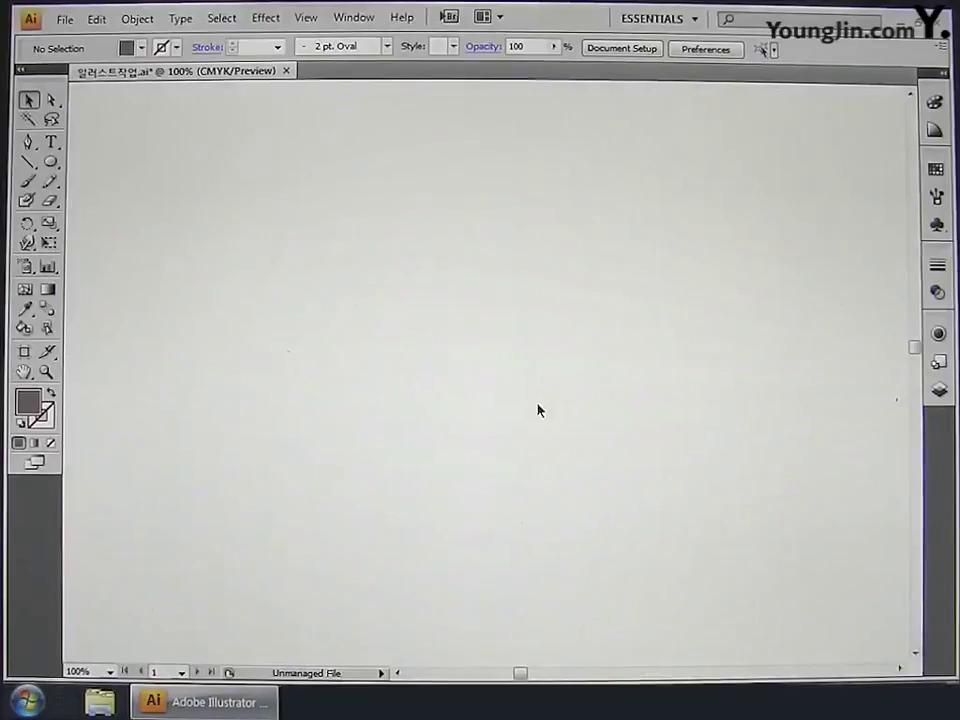
- Create a rounded rectangle 12.5 mm wide and 14 mm high with a 5.6 mm corner radius on an empty area
{"action": "left_click_drag", "start_coordinate": [48, 166], "coordinate": [118, 183]}
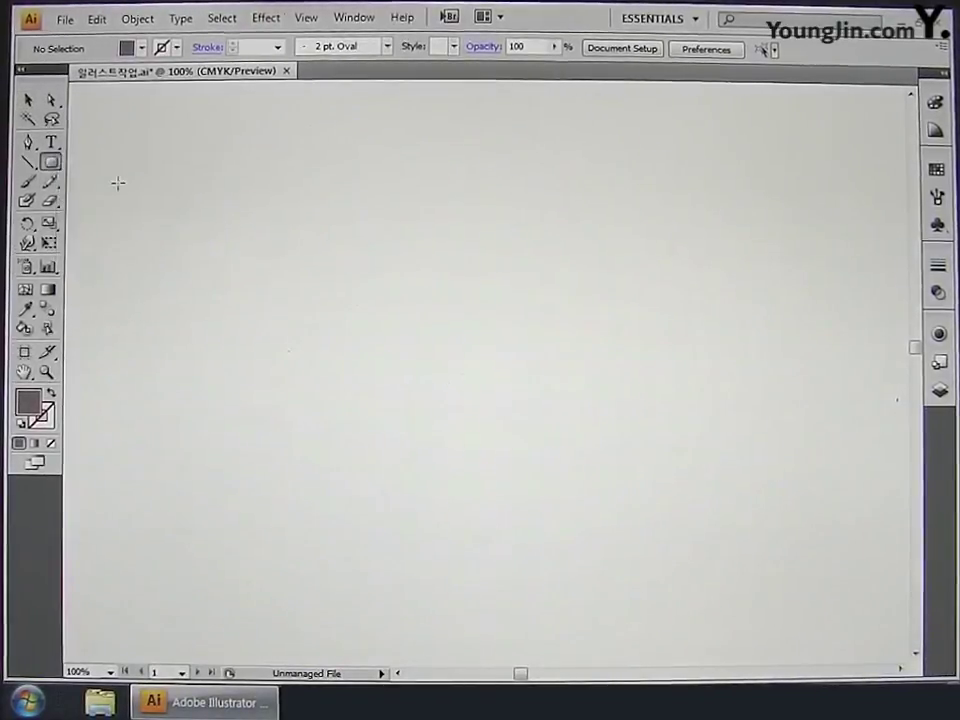
{"action": "left_click", "coordinate": [363, 259]}
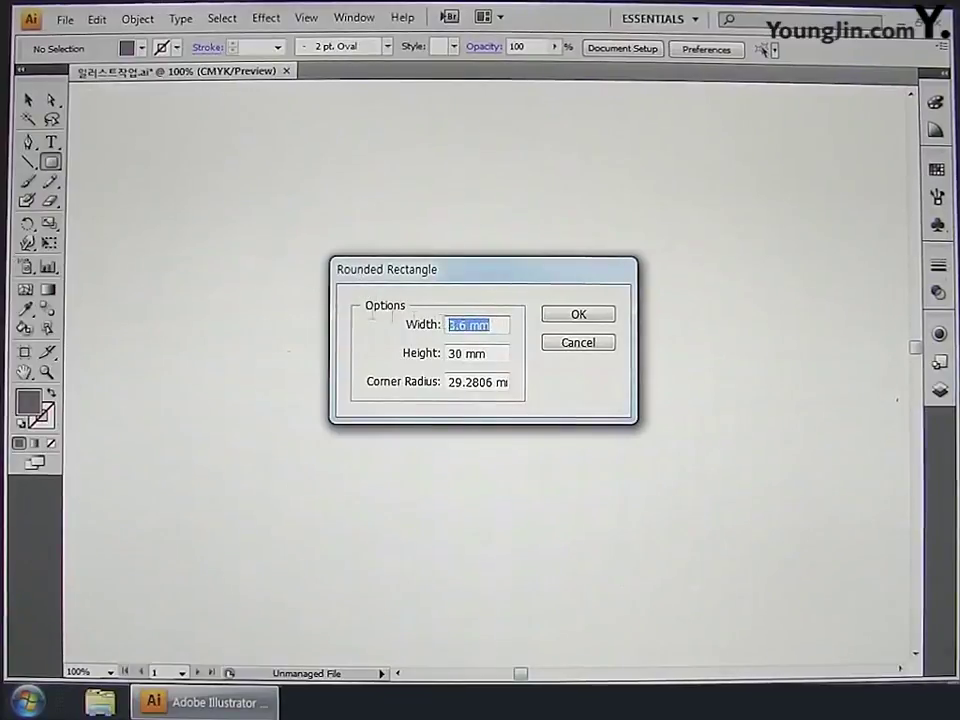
{"action": "type", "text": "12.5"}
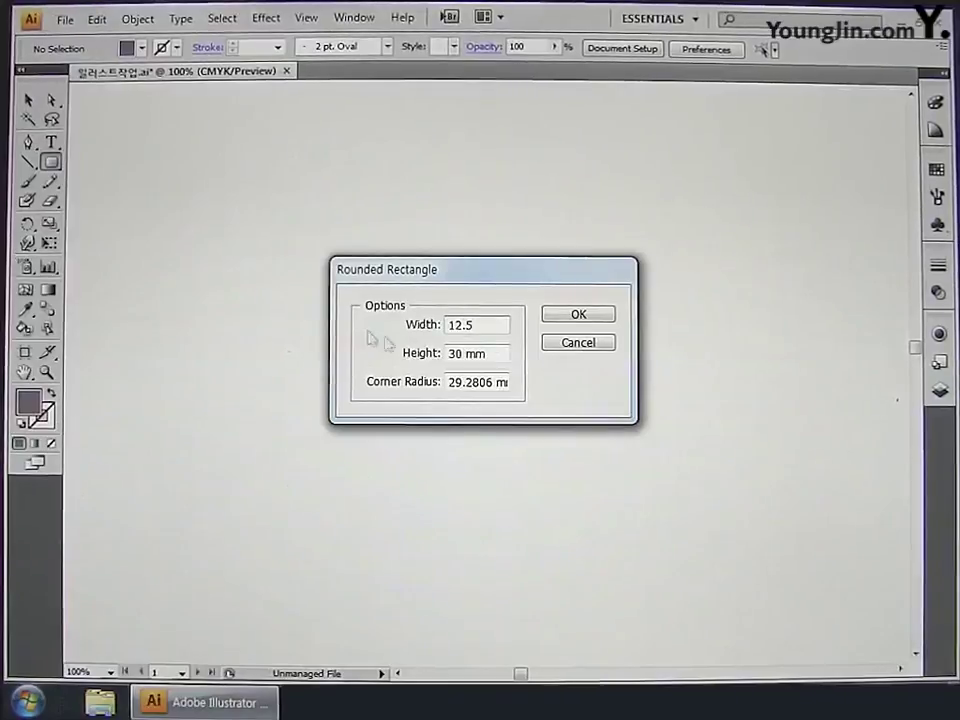
{"action": "key", "text": "Tab"}
{"action": "type", "text": "14"}
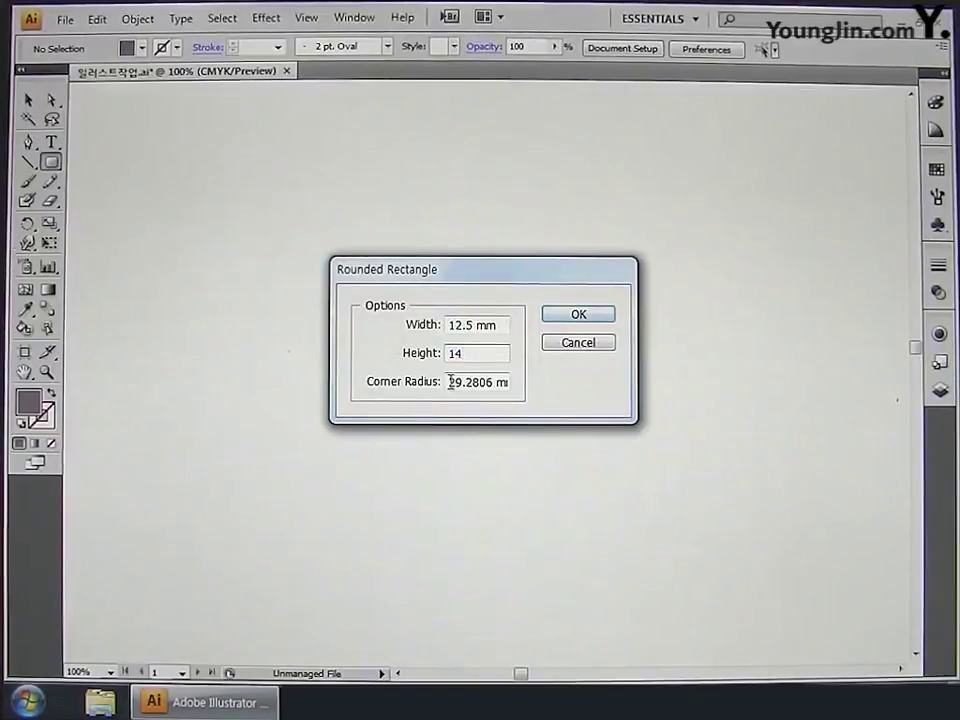
{"action": "left_click_drag", "start_coordinate": [450, 381], "coordinate": [551, 379]}
{"action": "type", "text": "5.6"}
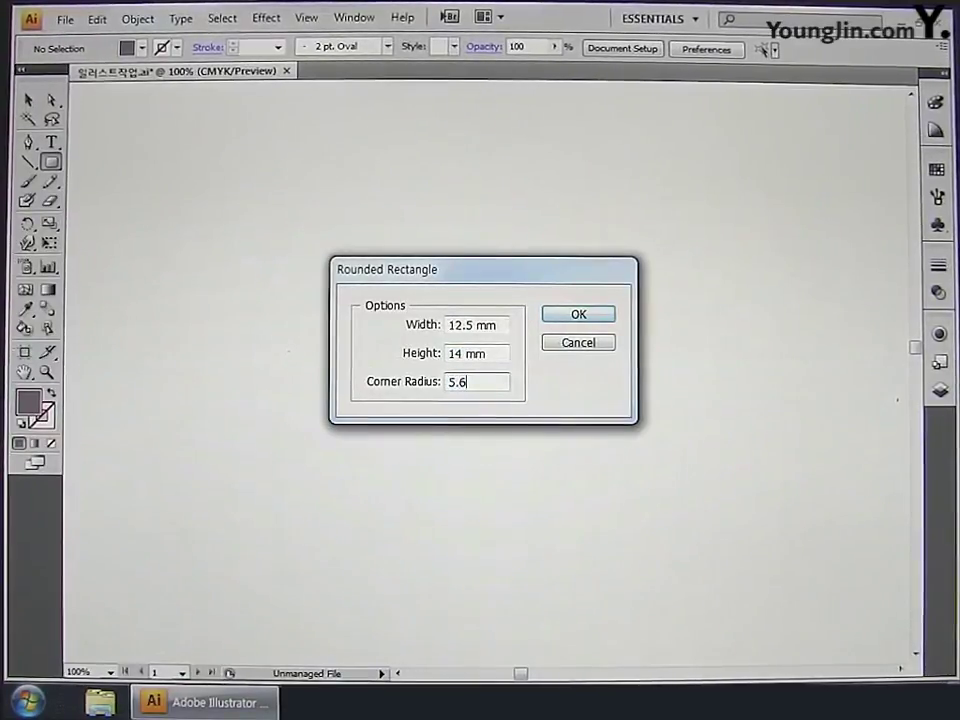
{"action": "left_click", "coordinate": [578, 314]}
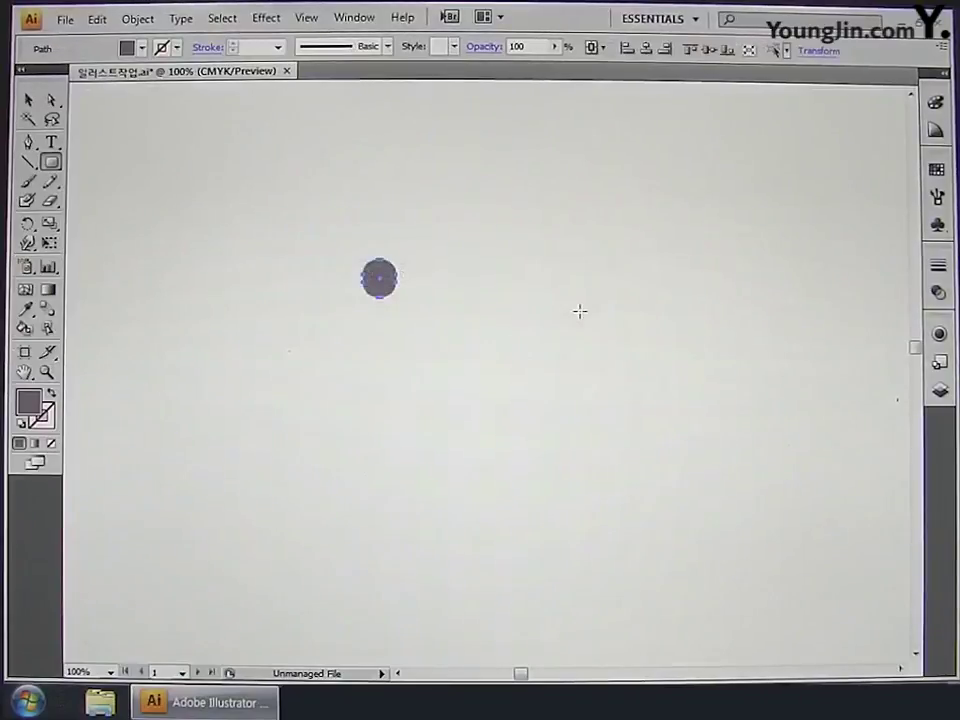
- Set the rounded rectangle's fill to None
{"action": "key", "text": "ctrl+plus"}
{"action": "key", "text": "ctrl+plus"}
{"action": "key", "text": "ctrl+plus"}
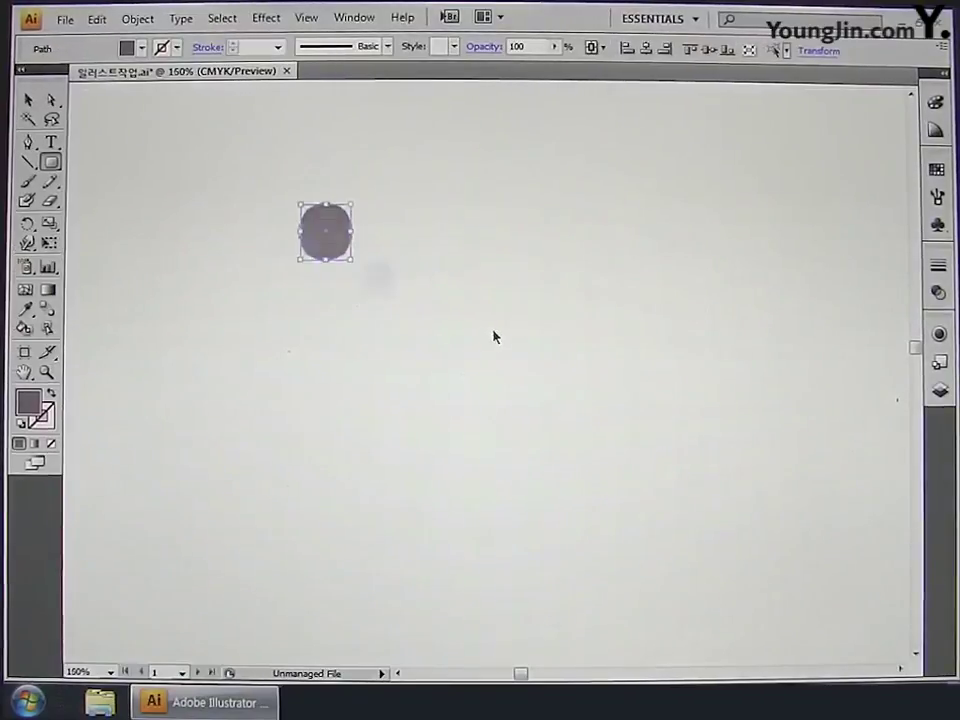
{"action": "left_click_drag", "start_coordinate": [489, 331], "coordinate": [584, 402]}
{"action": "left_click_drag", "start_coordinate": [375, 285], "coordinate": [721, 486]}
{"action": "key", "text": "ctrl+plus"}
{"action": "key", "text": "ctrl+plus"}
{"action": "key", "text": "ctrl+plus"}
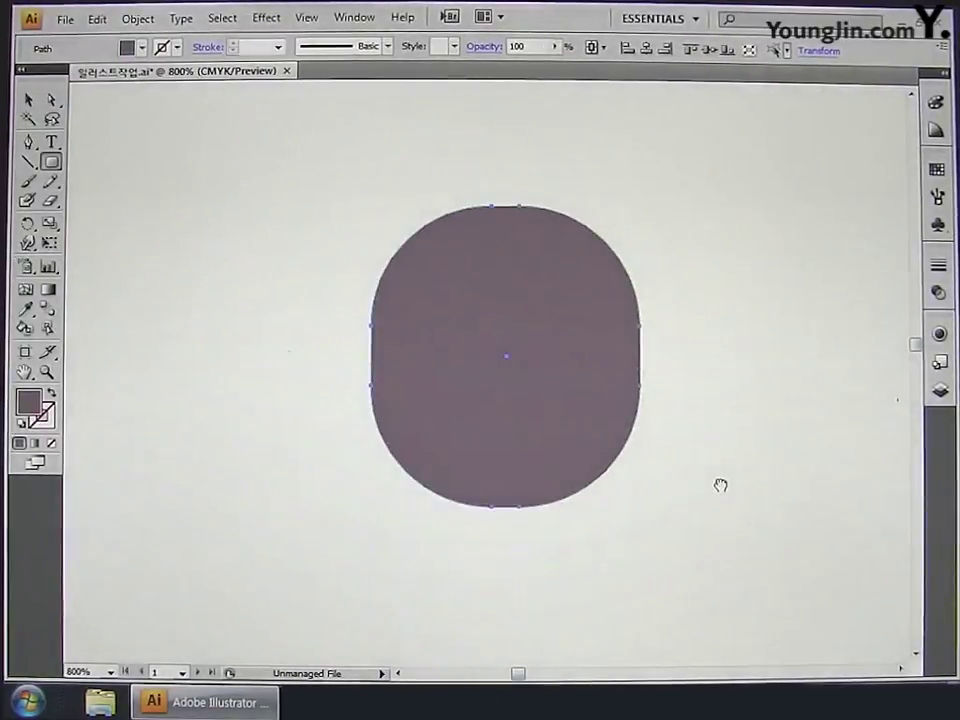
{"action": "left_click", "coordinate": [53, 444]}
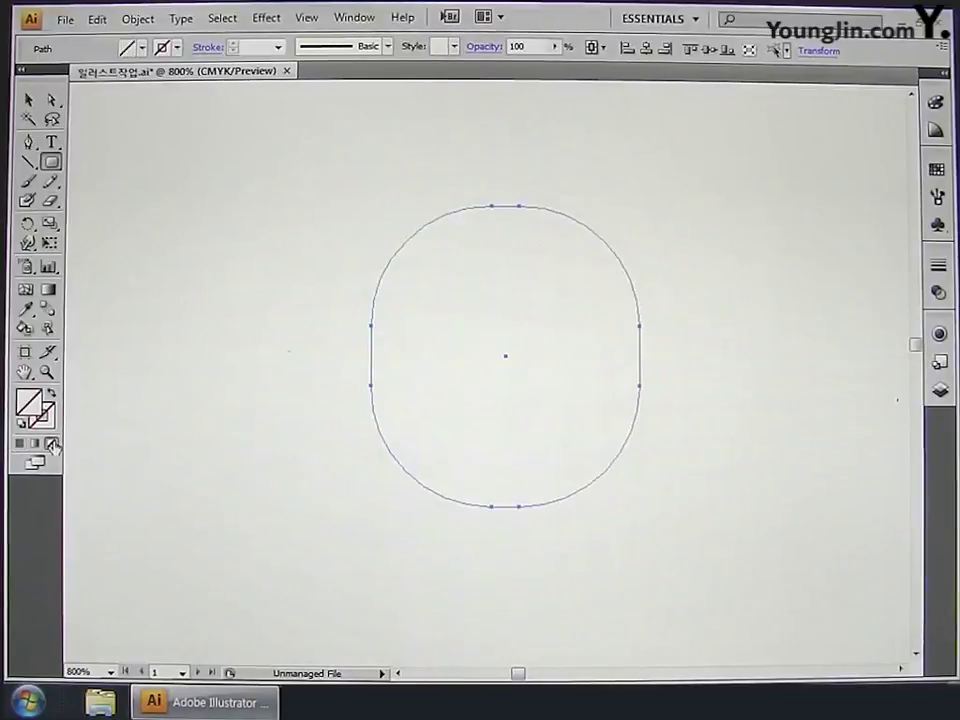
- Give the rounded rectangle a black stroke, #000000, and collapse the color settings
{"action": "double_click", "coordinate": [52, 421]}
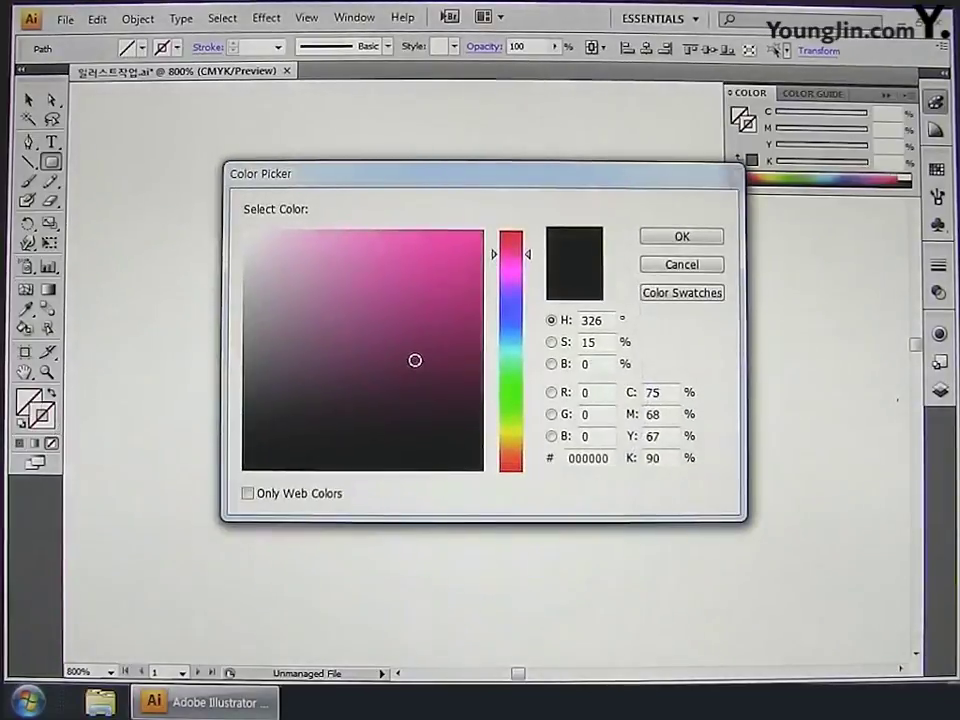
{"action": "left_click_drag", "start_coordinate": [414, 358], "coordinate": [499, 485]}
{"action": "left_click_drag", "start_coordinate": [527, 268], "coordinate": [527, 229]}
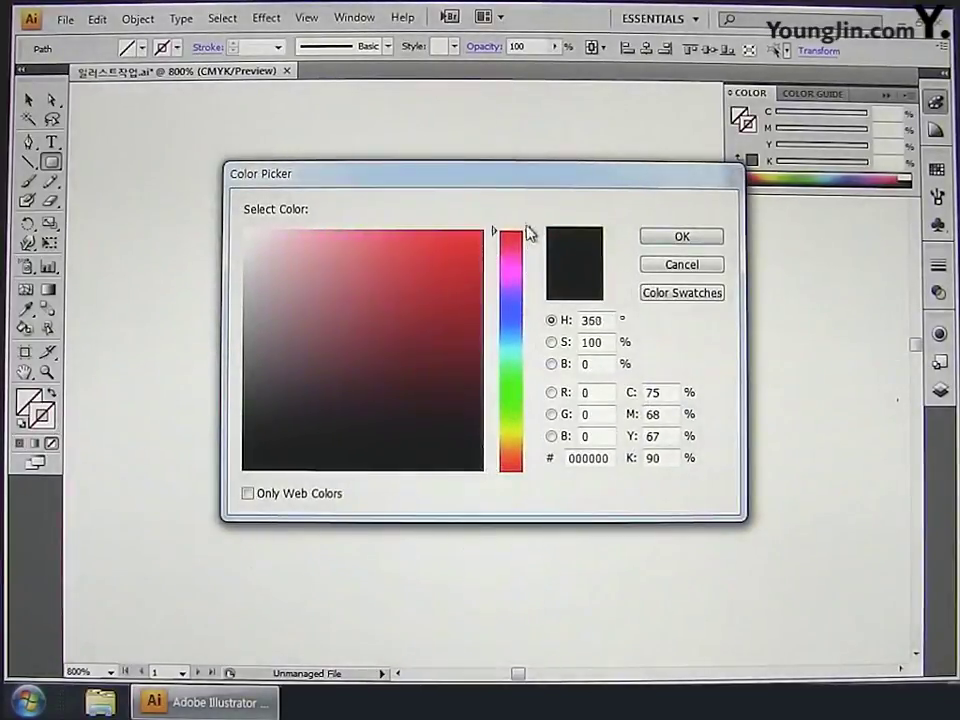
{"action": "left_click", "coordinate": [707, 237]}
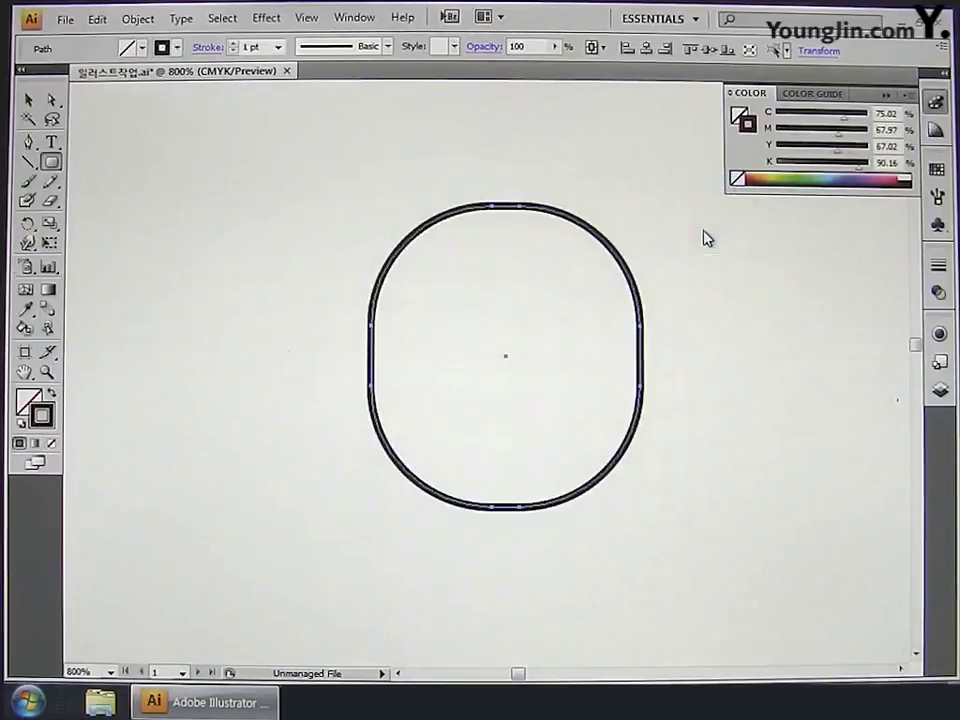
{"action": "left_click", "coordinate": [937, 108]}
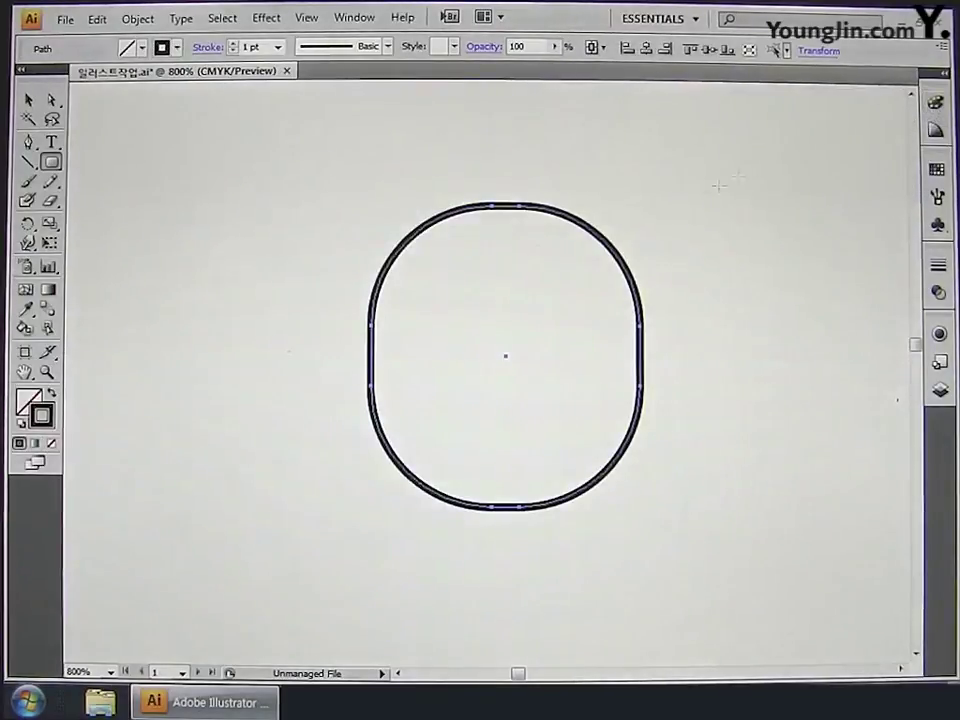
- Offset the rounded rectangle's path by -0.6 mm to add a smaller concentric outline inside it
{"action": "left_click", "coordinate": [30, 102]}
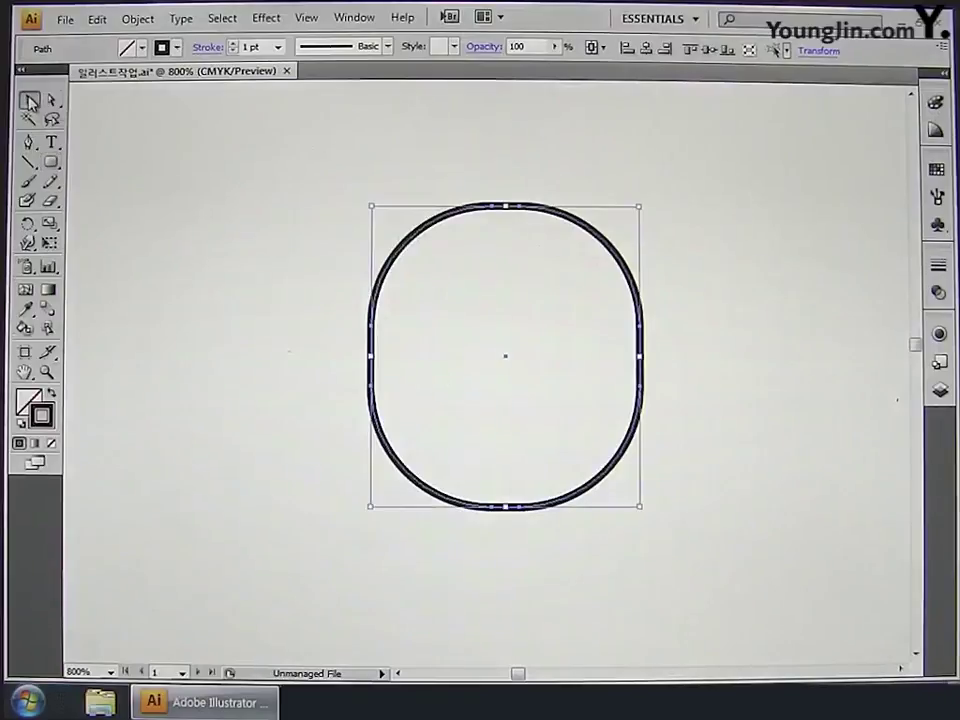
{"action": "left_click", "coordinate": [132, 20]}
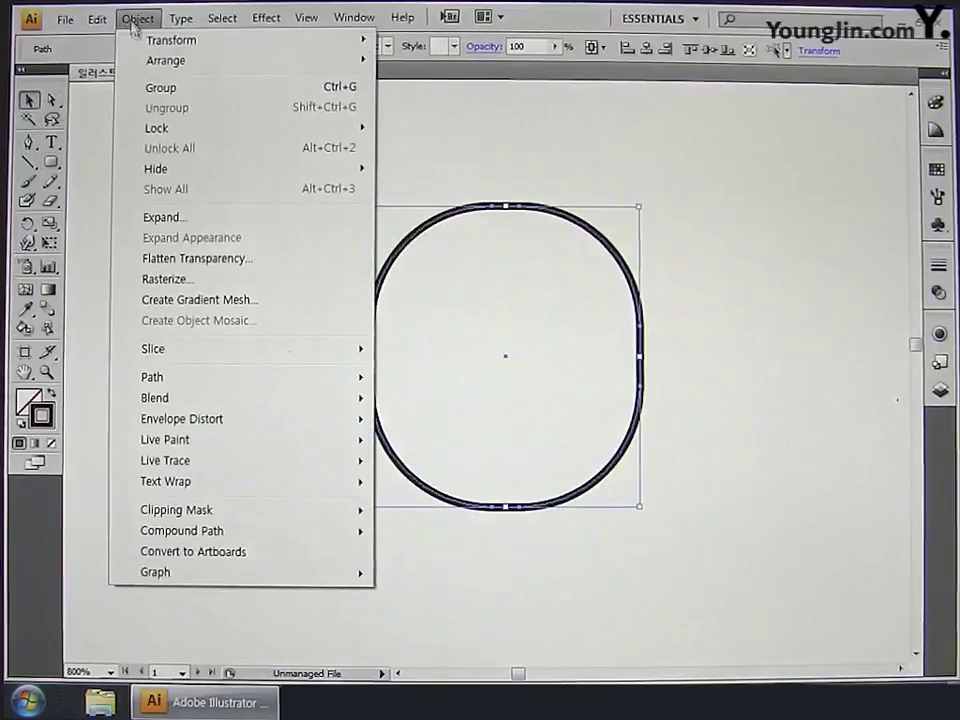
{"action": "mouse_move", "coordinate": [199, 386]}
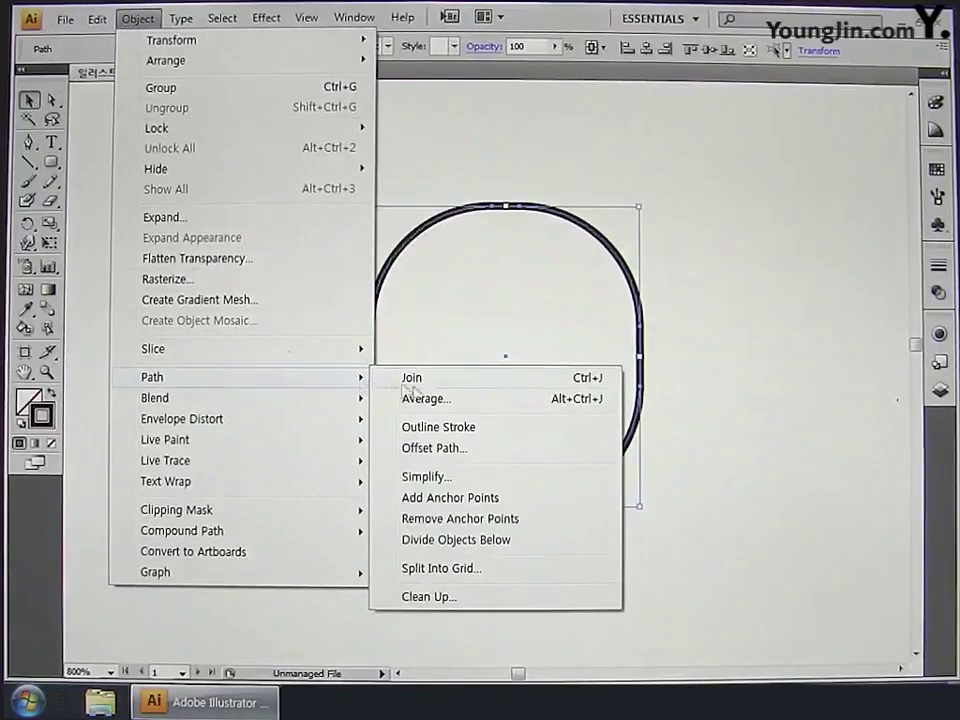
{"action": "left_click", "coordinate": [465, 452]}
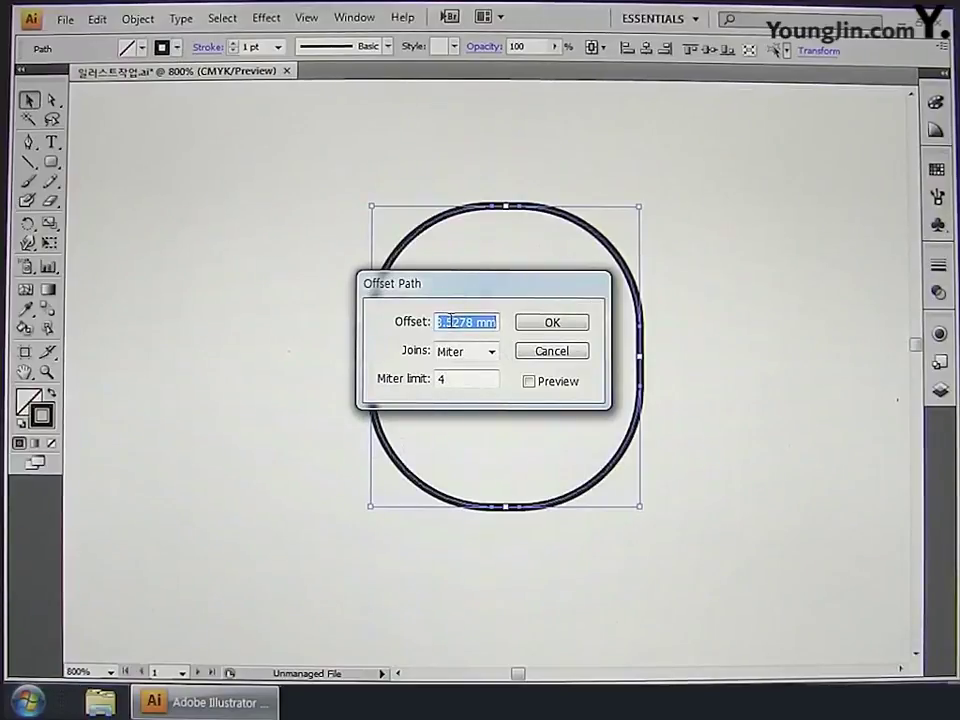
{"action": "type", "text": "-.5"}
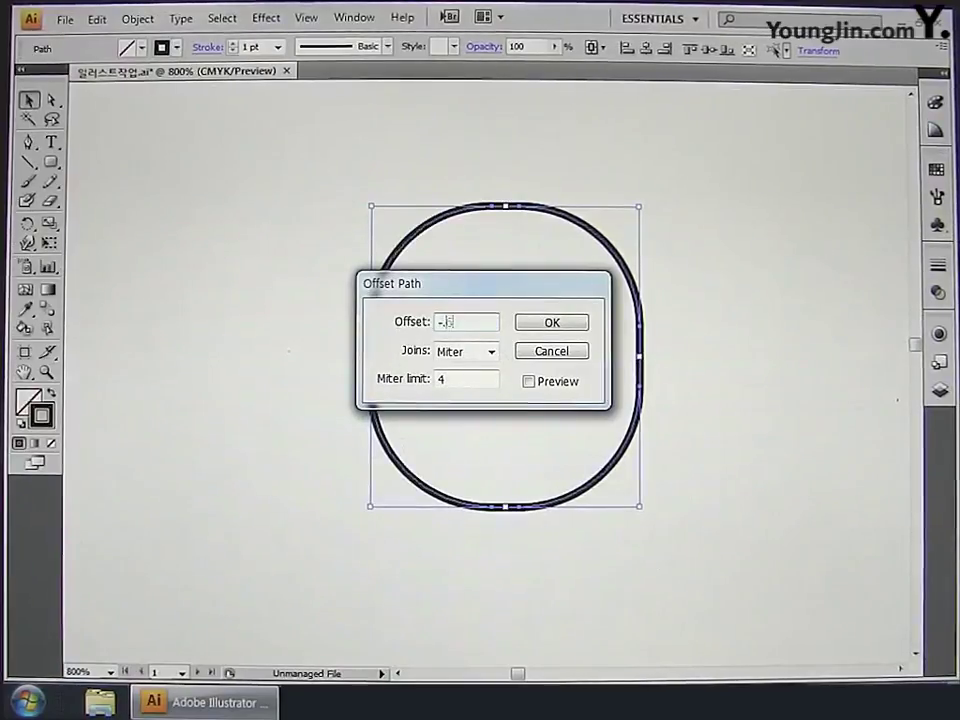
{"action": "key", "text": "BackSpace"}
{"action": "type", "text": "6"}
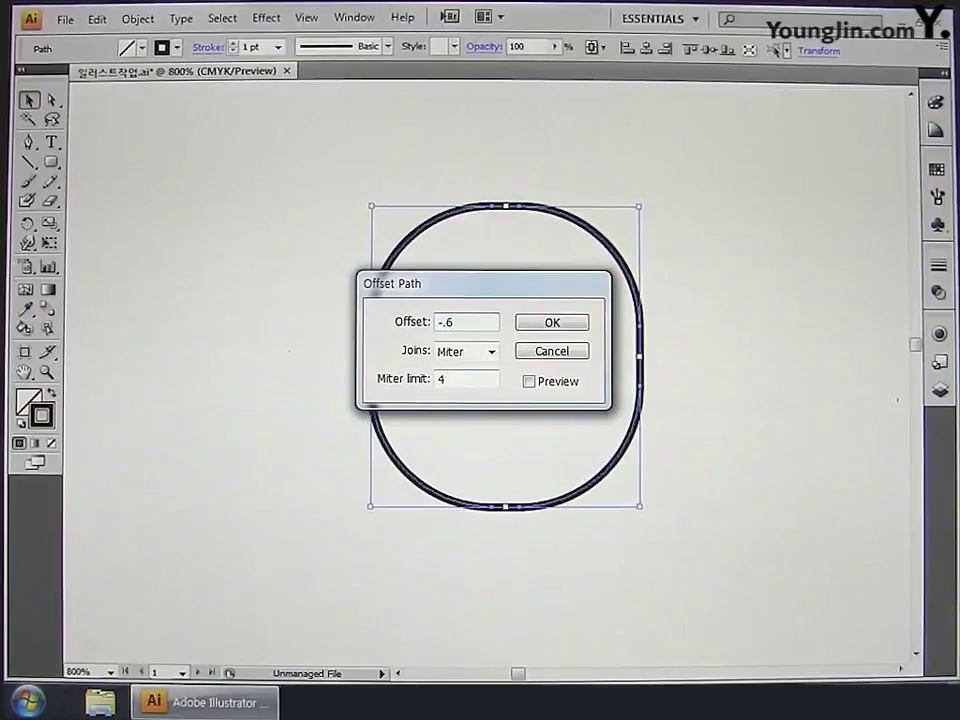
{"action": "left_click", "coordinate": [542, 327]}
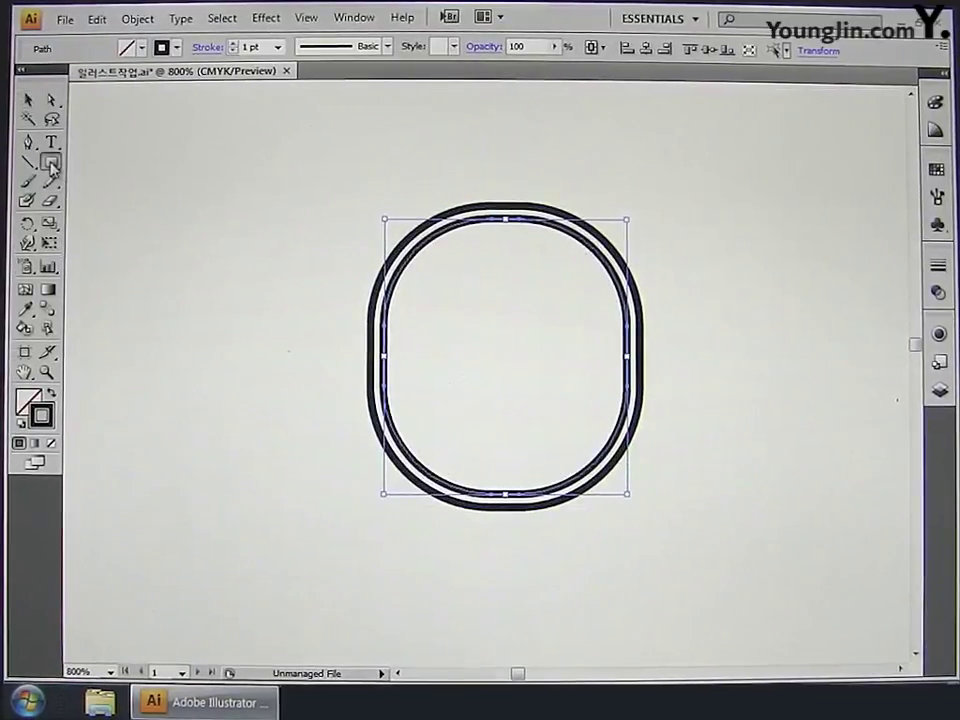
- Draw a rectangle wider than both rounded outlines, covering their upper half, and nudge it up slightly
{"action": "left_click_drag", "start_coordinate": [50, 162], "coordinate": [122, 166]}
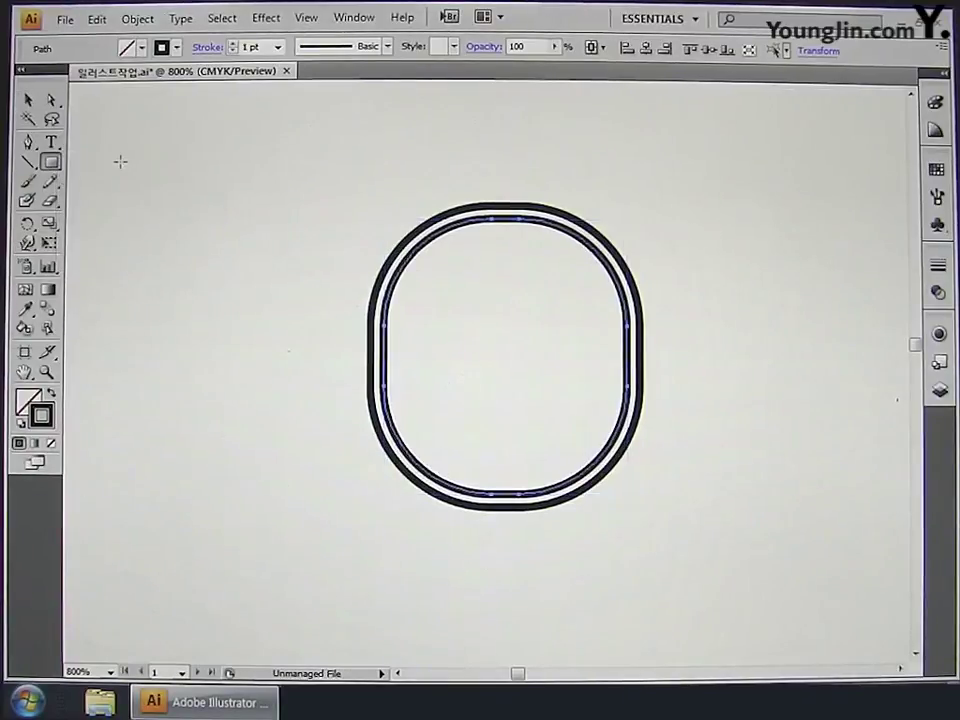
{"action": "left_click_drag", "start_coordinate": [277, 150], "coordinate": [752, 380]}
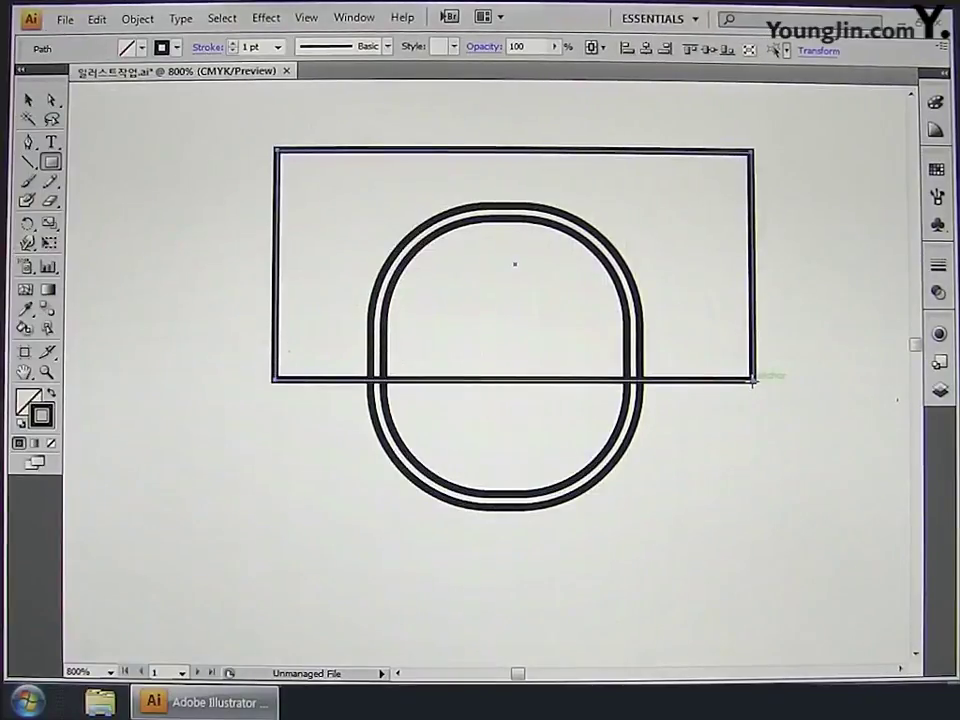
{"action": "key", "text": "Up"}
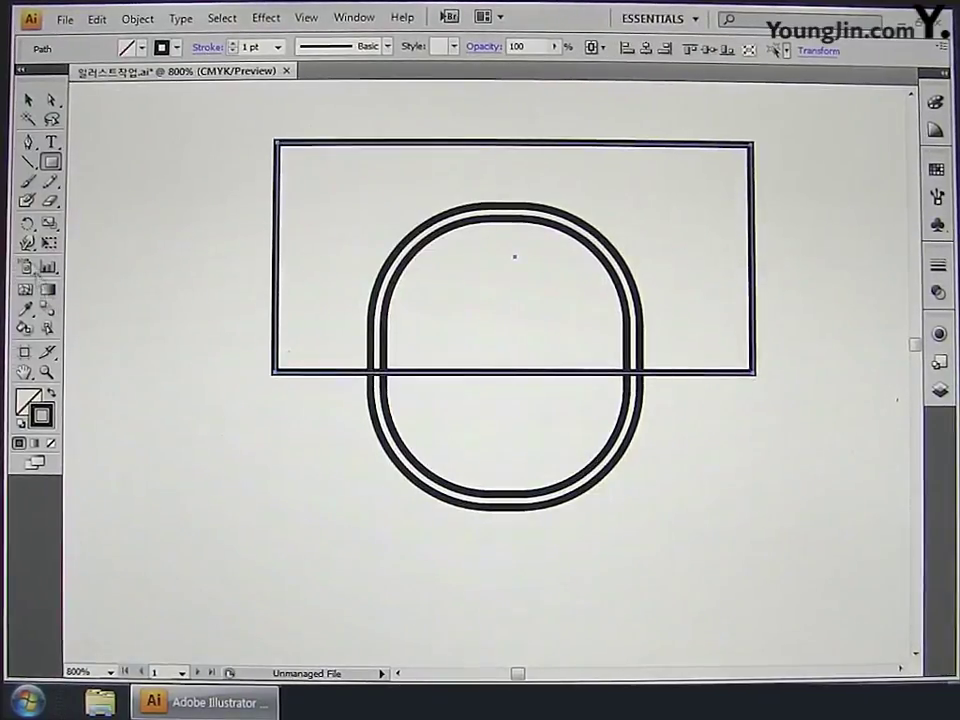
- Subtract the rectangle from the inner rounded outline with Pathfinder's Minus Front, keeping only the outline's lower part
{"action": "left_click", "coordinate": [29, 101]}
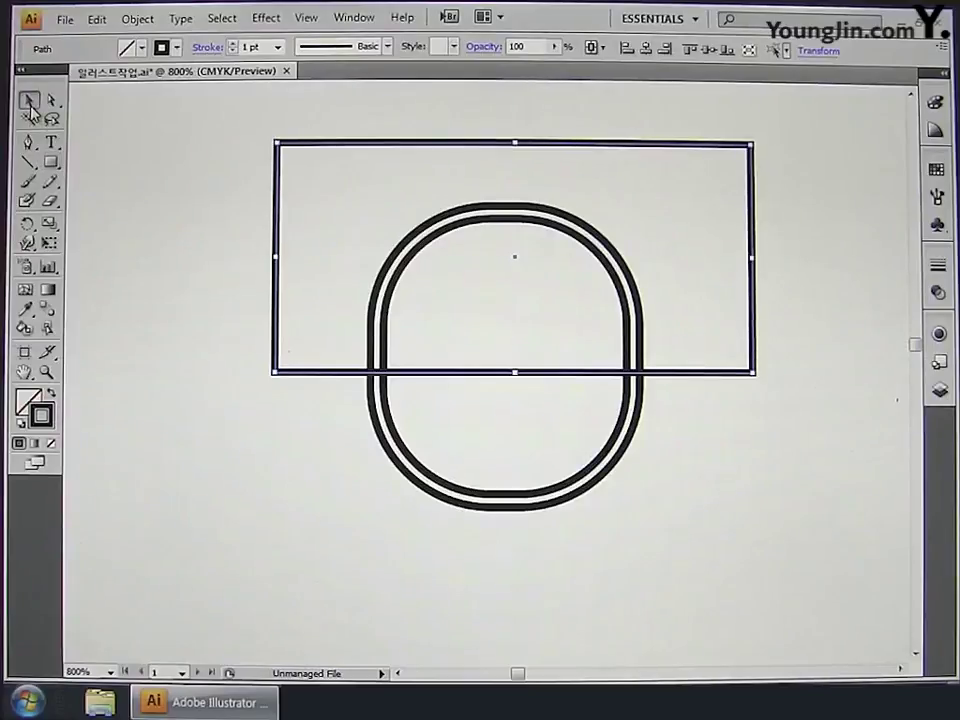
{"action": "left_click", "coordinate": [446, 413]}
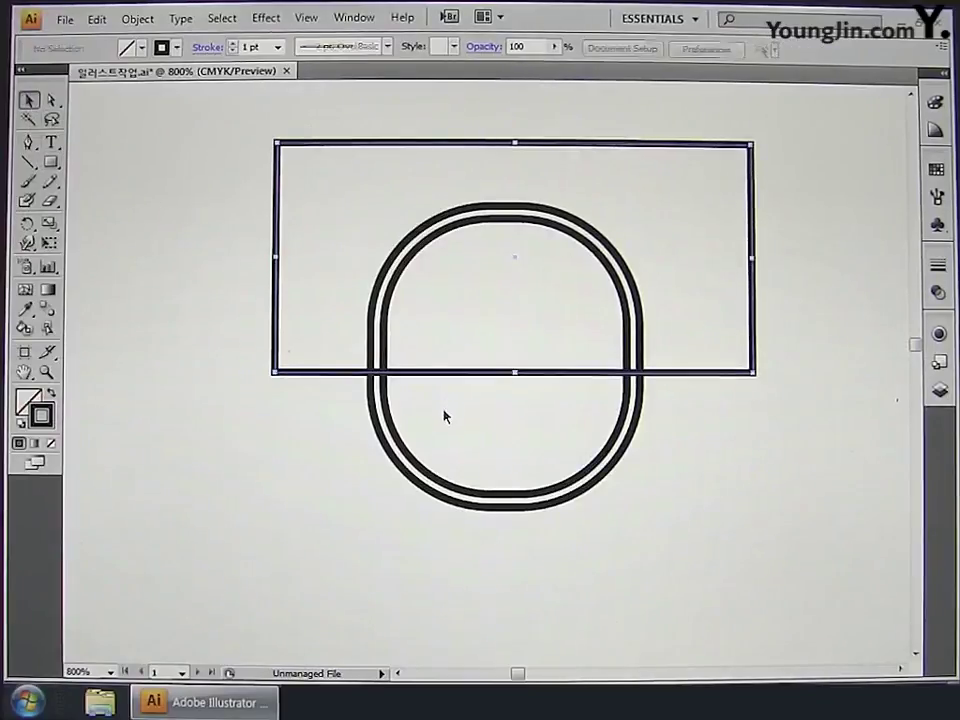
{"action": "left_click", "coordinate": [385, 401]}
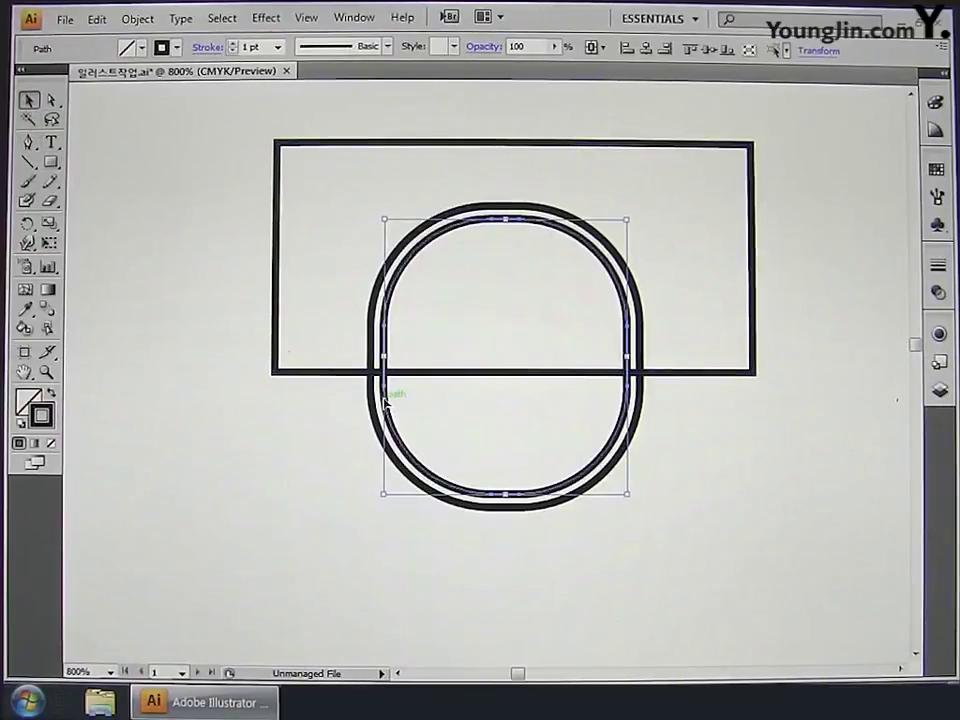
{"action": "left_click", "coordinate": [342, 374], "text": "shift"}
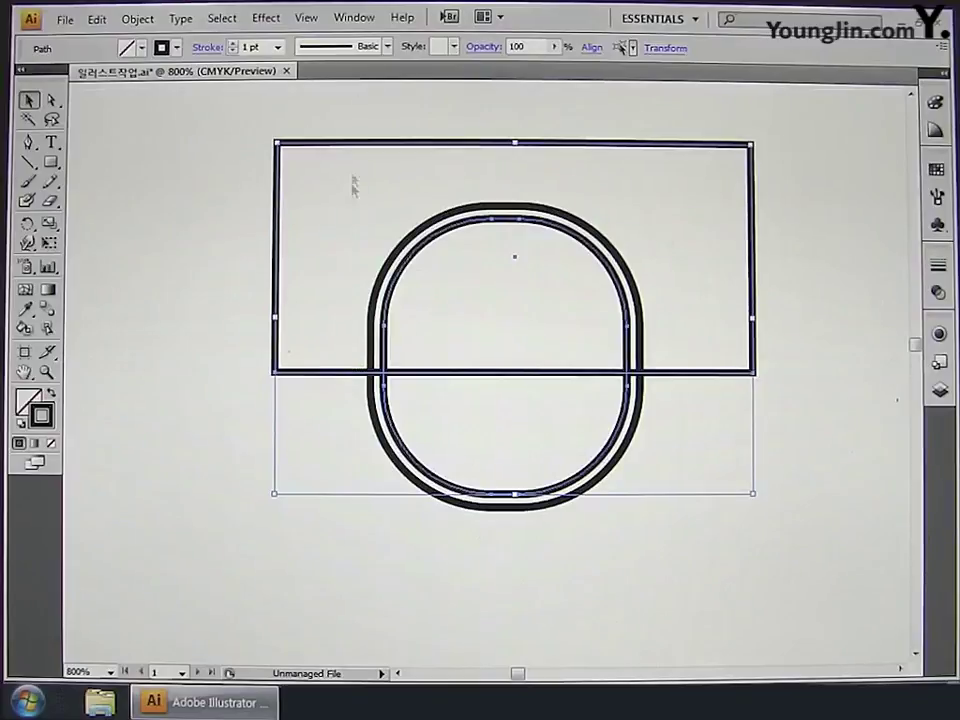
{"action": "left_click", "coordinate": [360, 17]}
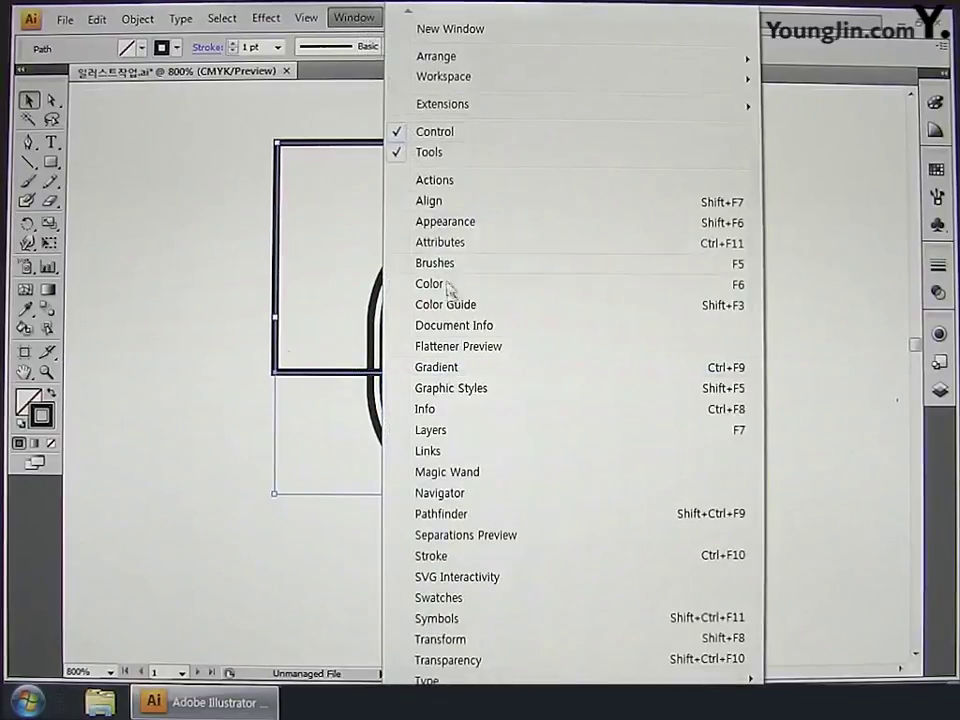
{"action": "left_click", "coordinate": [441, 513]}
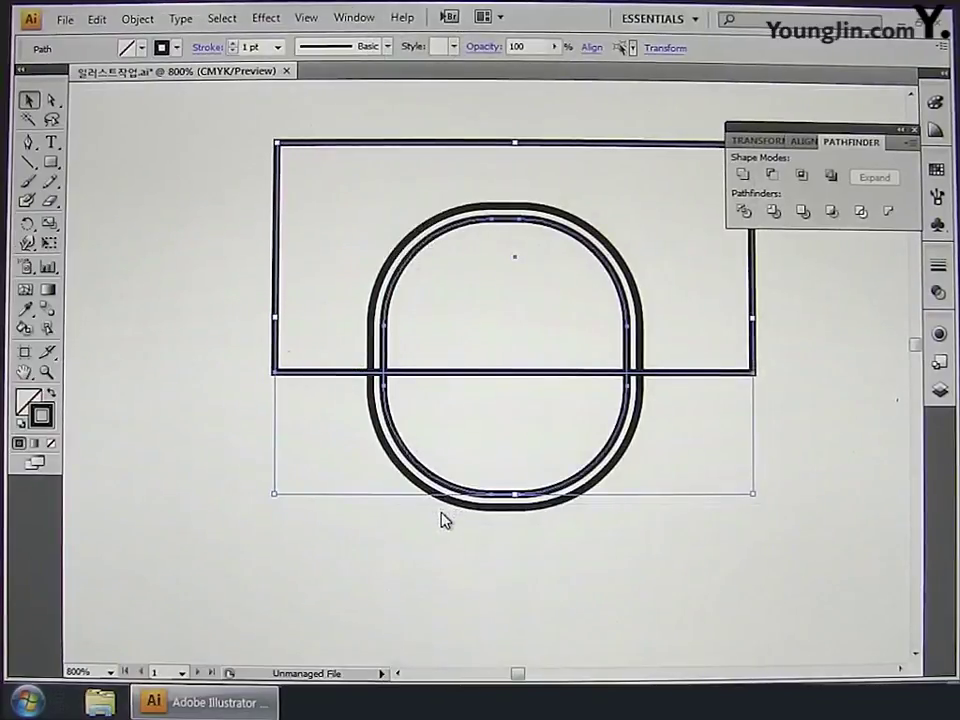
{"action": "left_click", "coordinate": [776, 177]}
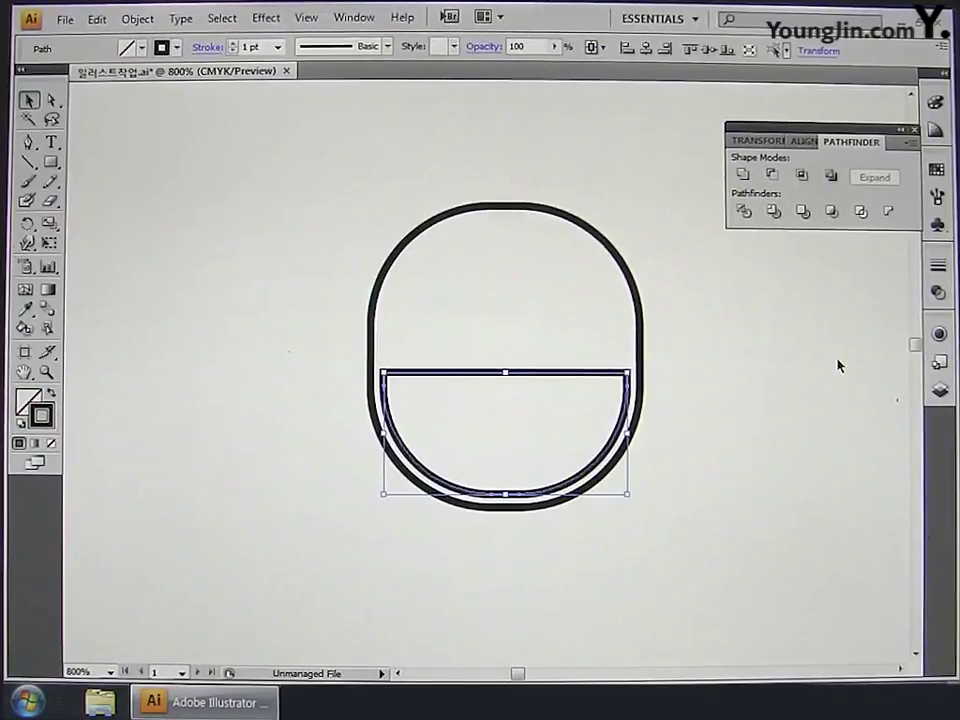
- Create a circle 7 mm wide and 7 mm high centred on the midpoint of the inner shape's straight upper edge
{"action": "left_click", "coordinate": [49, 166]}
{"action": "left_click_drag", "start_coordinate": [49, 172], "coordinate": [100, 205]}
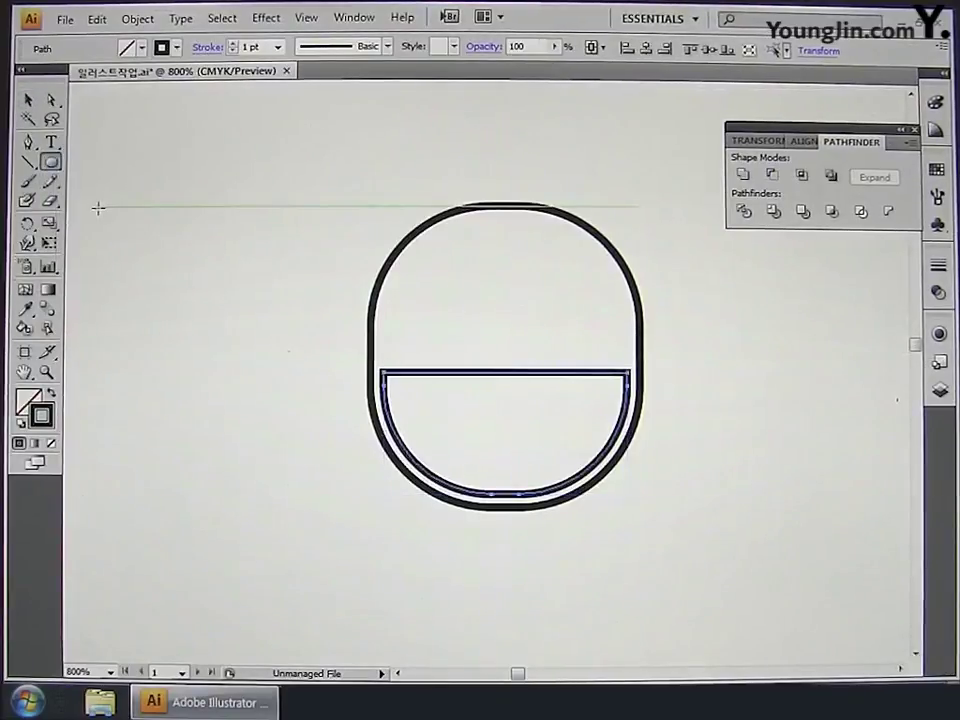
{"action": "left_click", "coordinate": [507, 372]}
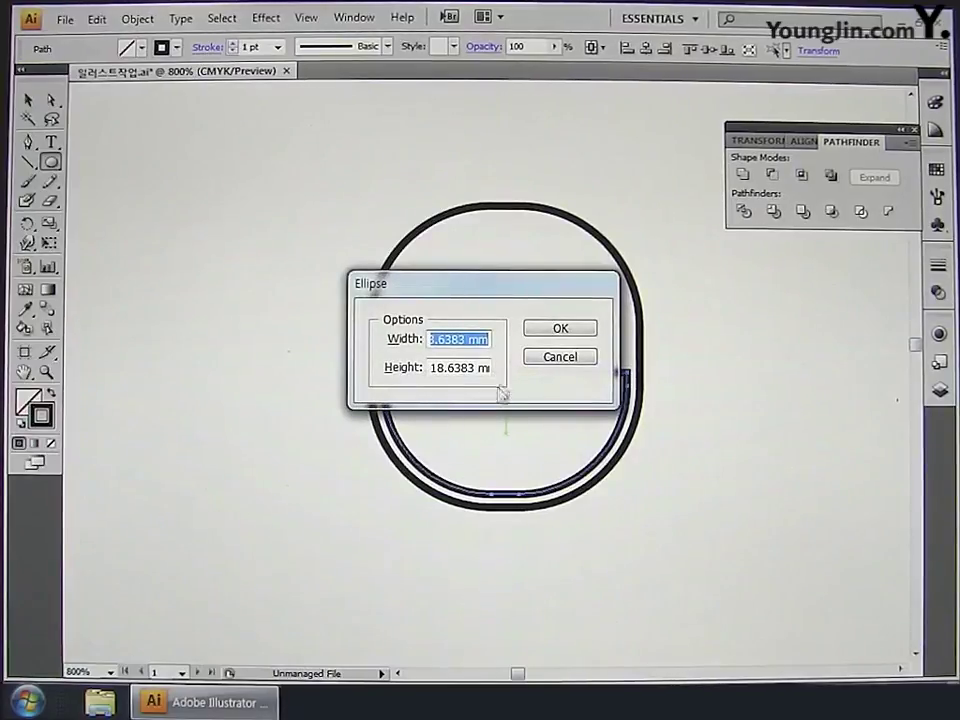
{"action": "type", "text": "7"}
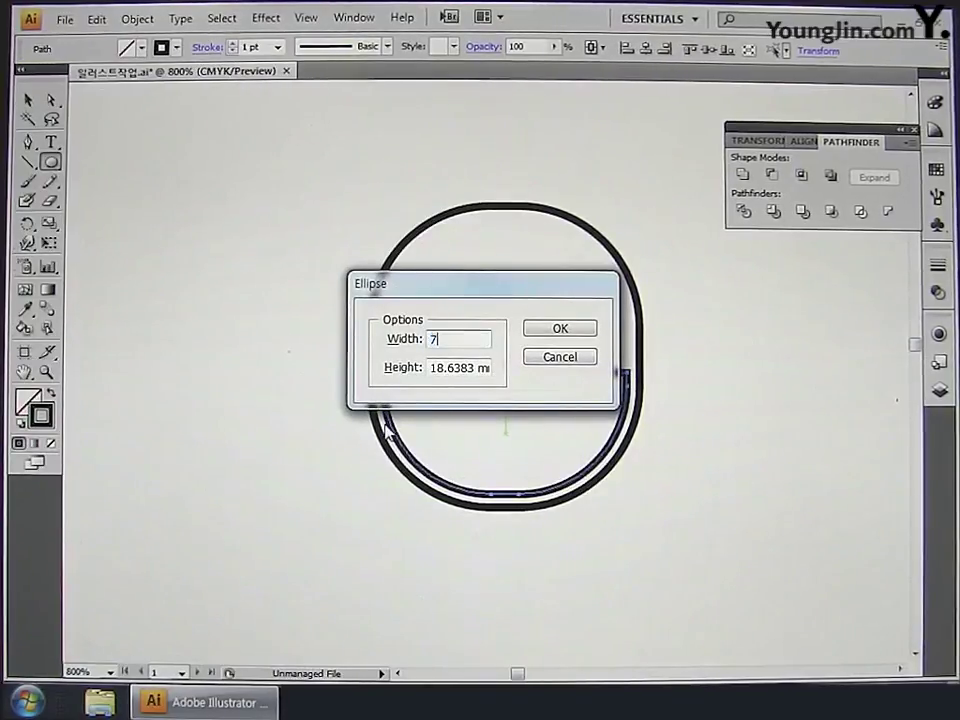
{"action": "key", "text": "Tab"}
{"action": "type", "text": "7"}
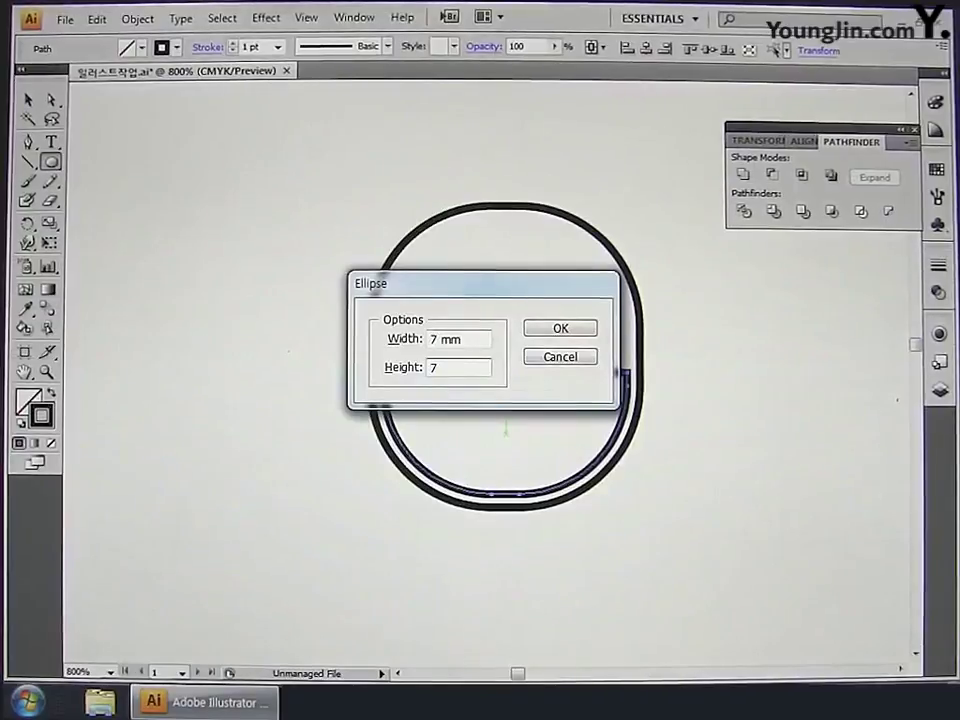
{"action": "left_click", "coordinate": [561, 328]}
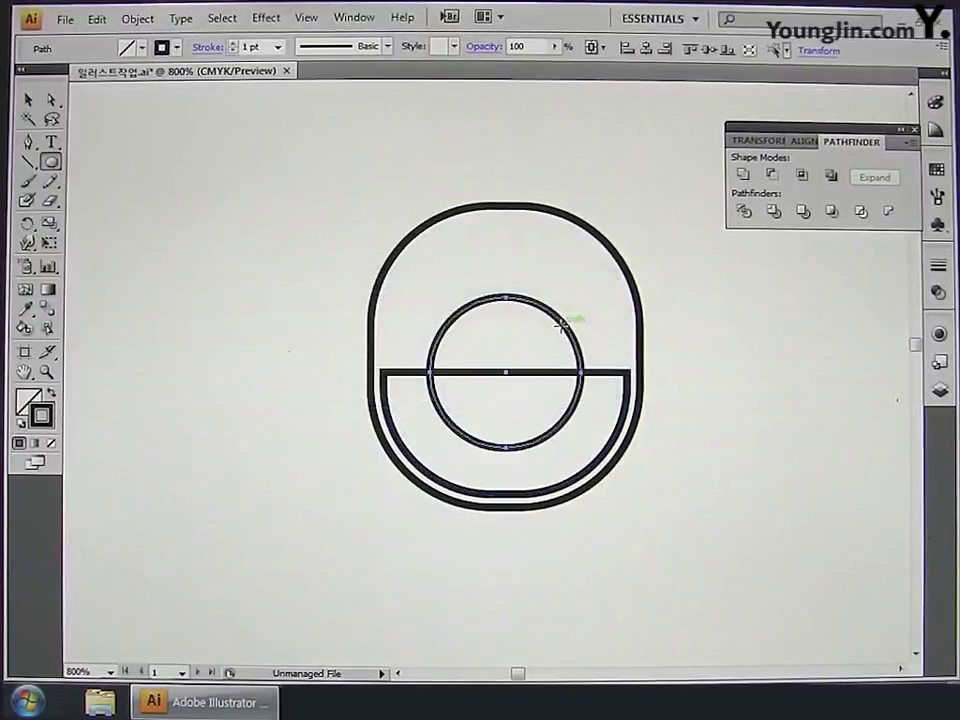
- Align the 7 mm circle and the inner half shape by their left edges relative to the selection, and subtract the circle with Minus Front
{"action": "left_click", "coordinate": [29, 101]}
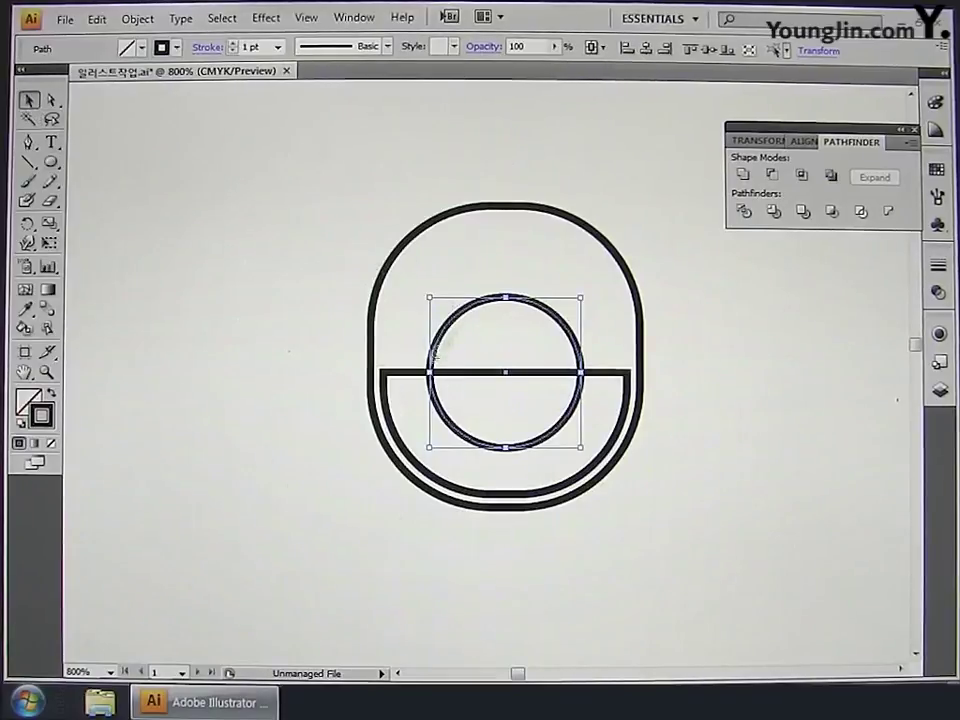
{"action": "left_click", "coordinate": [412, 378], "text": "shift"}
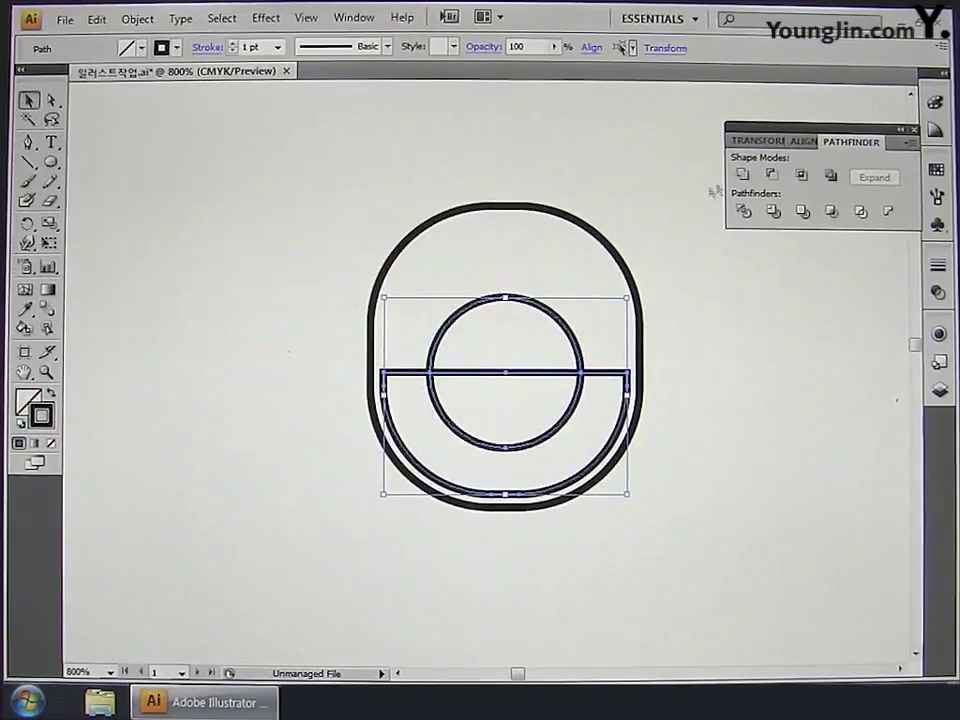
{"action": "left_click", "coordinate": [803, 142]}
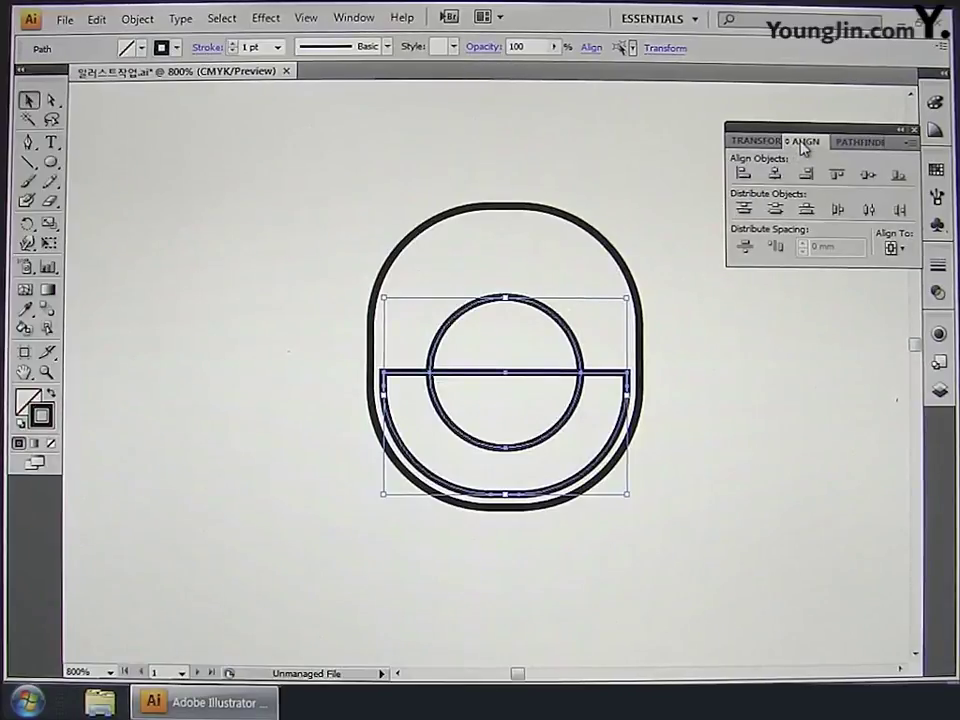
{"action": "left_click", "coordinate": [891, 248]}
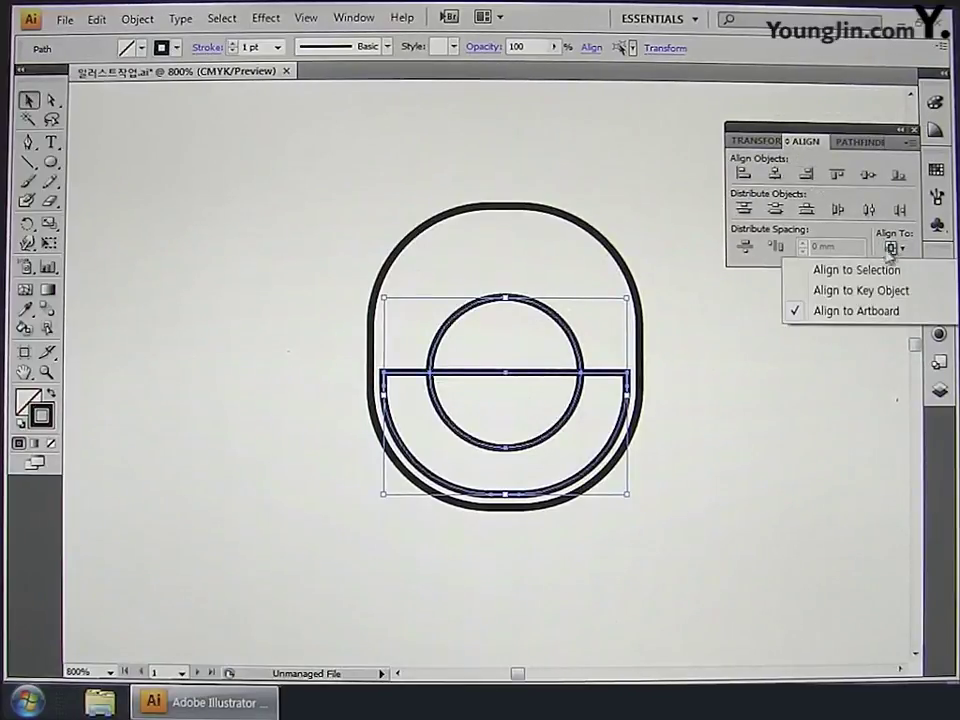
{"action": "left_click", "coordinate": [859, 272]}
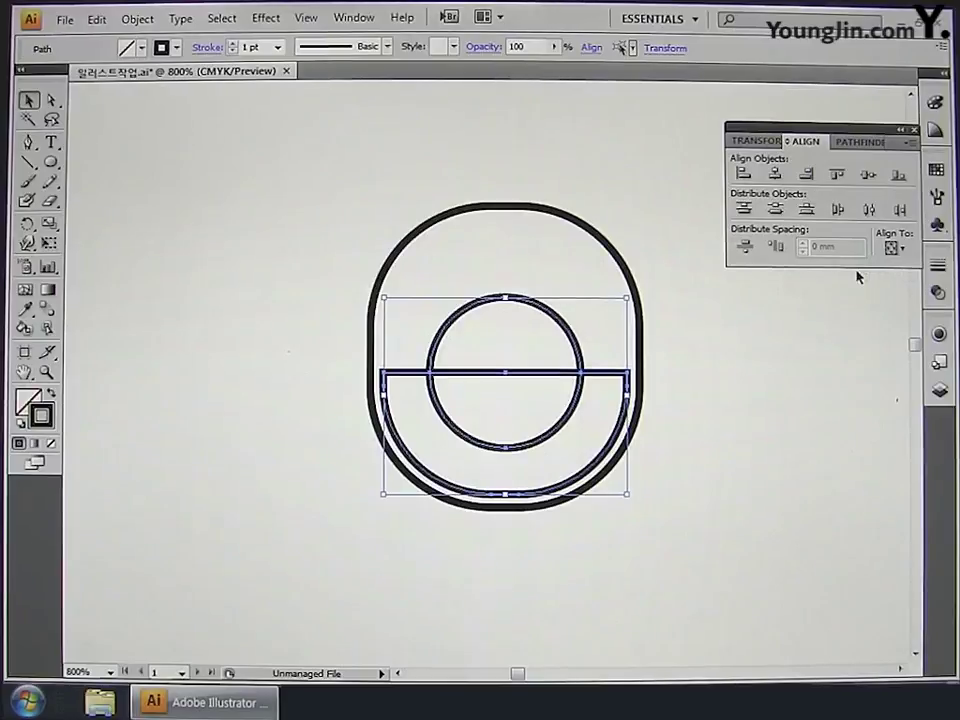
{"action": "left_click", "coordinate": [742, 174]}
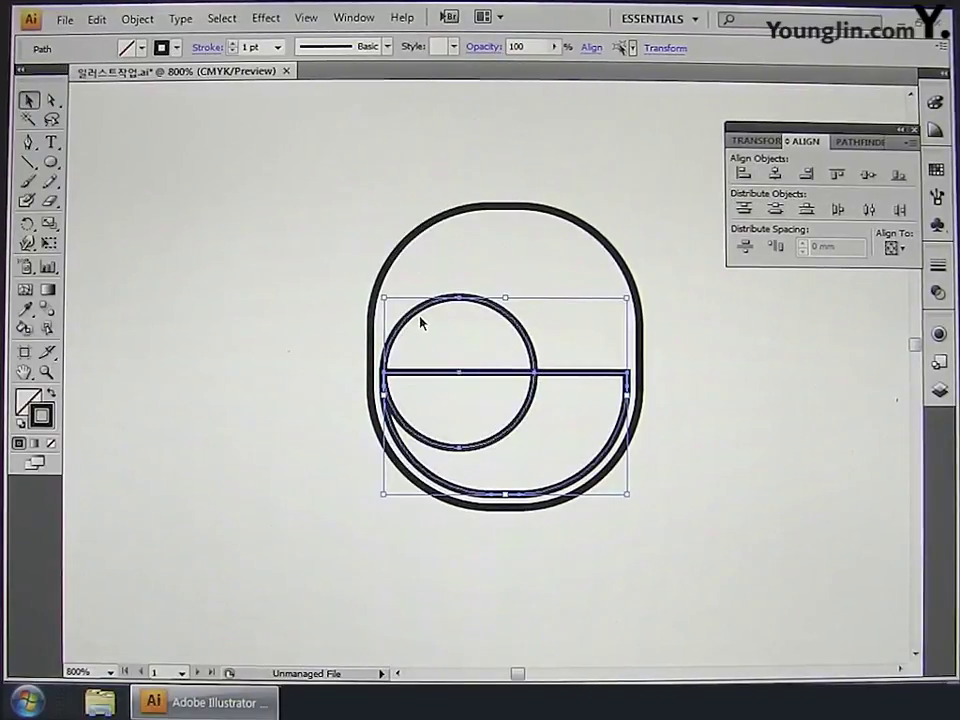
{"action": "left_click", "coordinate": [849, 144]}
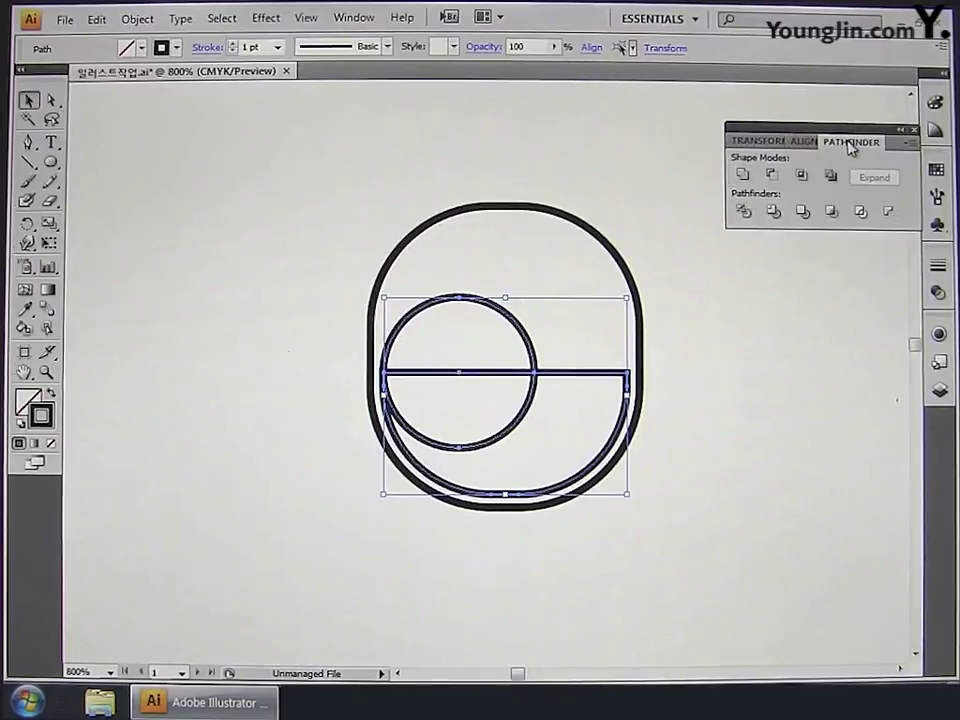
{"action": "left_click", "coordinate": [774, 176]}
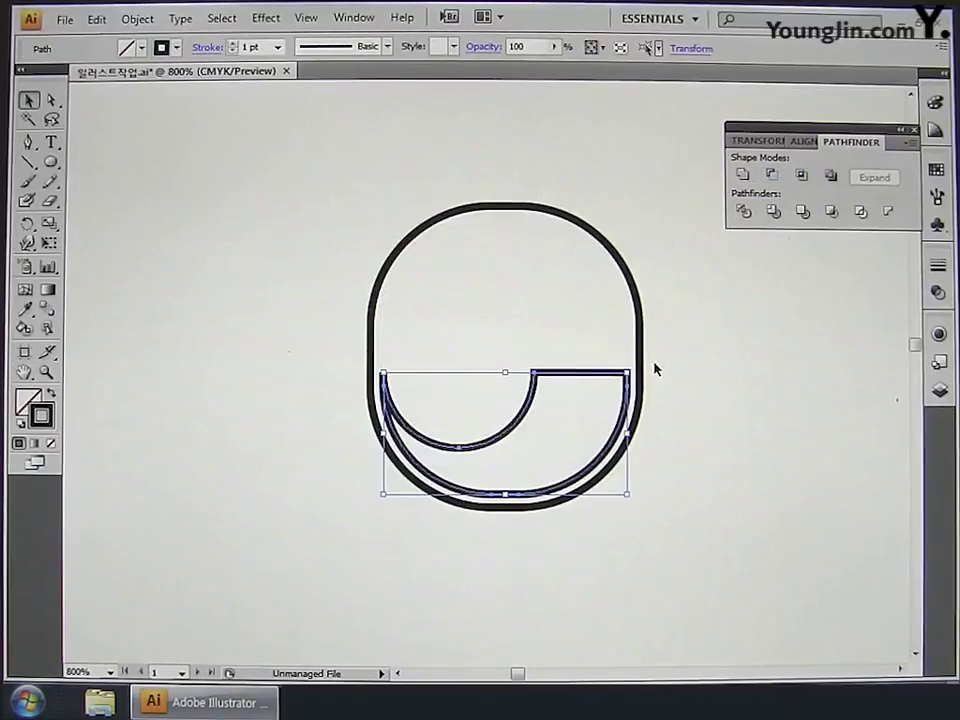
- Create a circle 5.2 mm wide and 5.2 mm high centred on the inner shape's remaining straight upper edge
{"action": "left_click", "coordinate": [51, 162]}
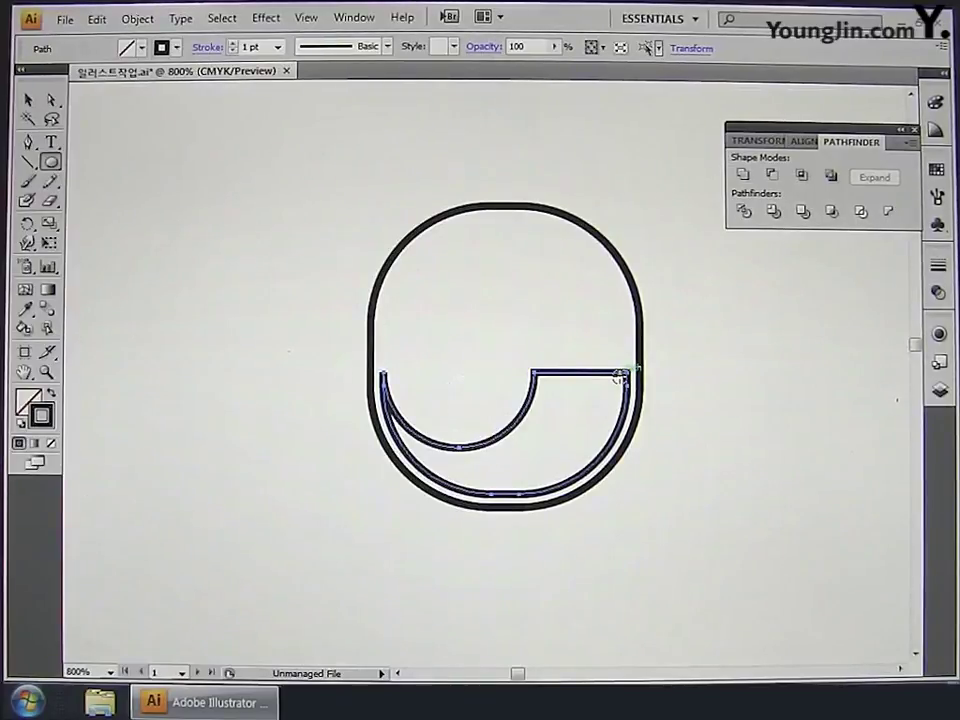
{"action": "left_click", "coordinate": [557, 378]}
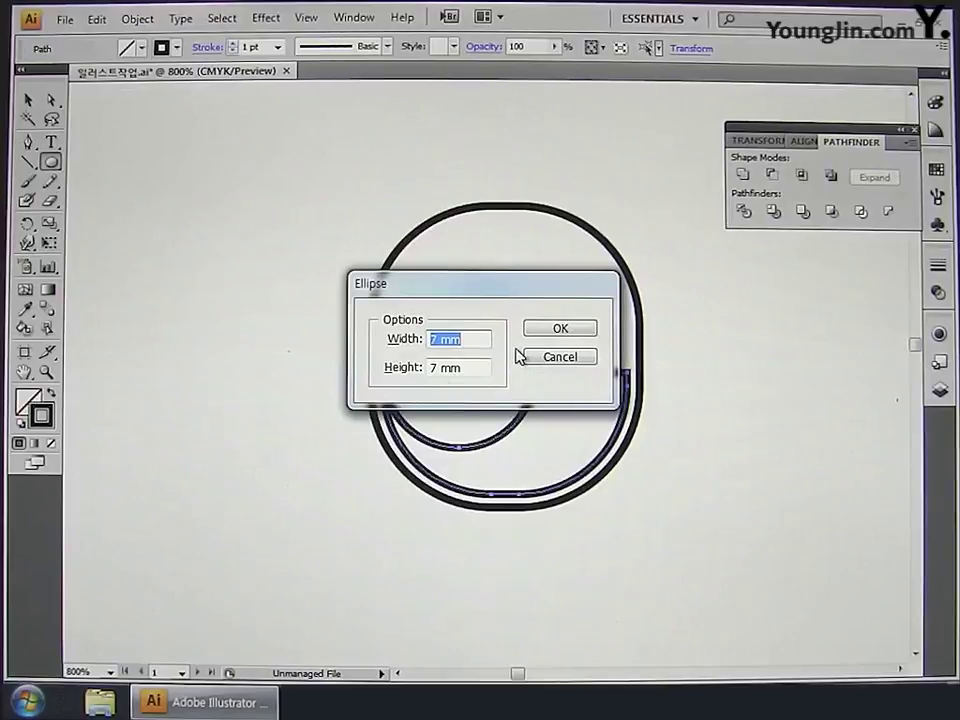
{"action": "type", "text": "5.2"}
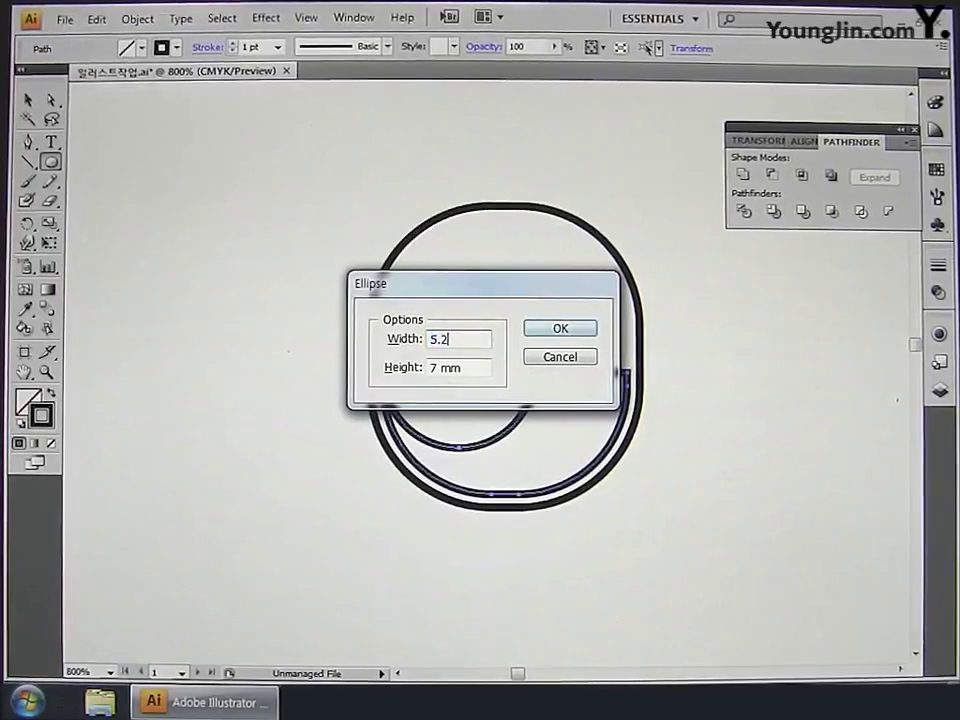
{"action": "key", "text": "Tab"}
{"action": "type", "text": "5.2"}
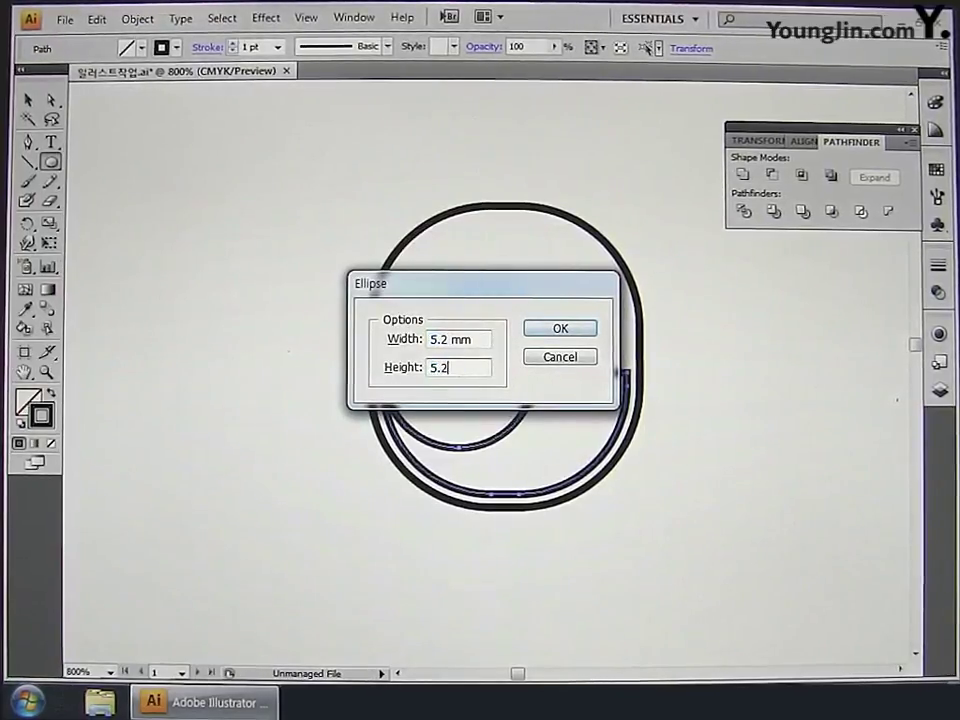
{"action": "key", "text": "Return"}
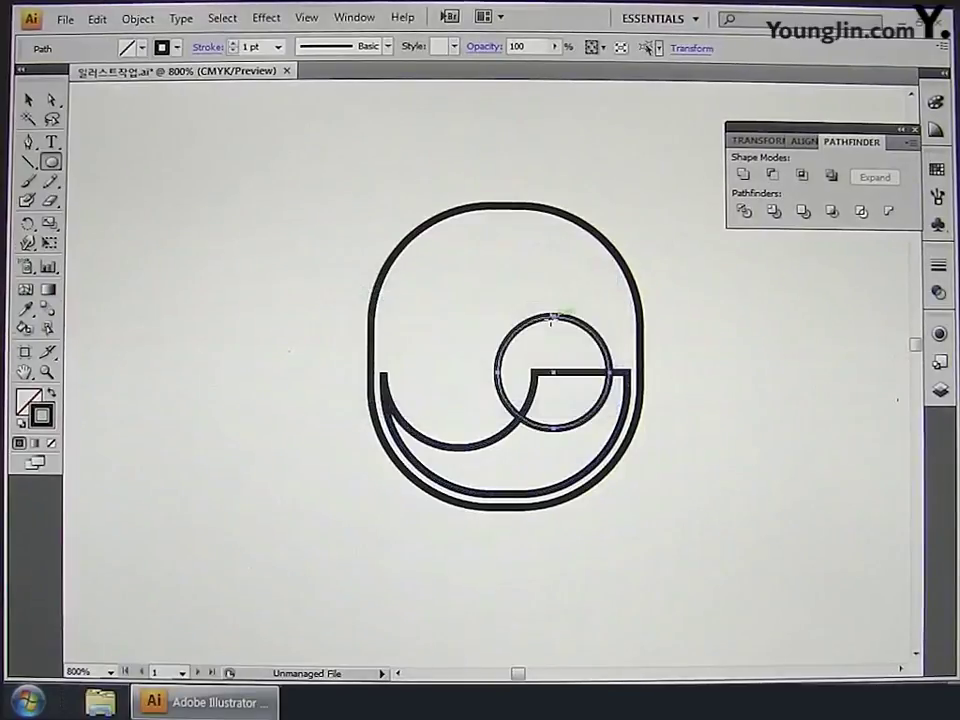
- Align the 5.2 mm circle and the inner shape by their right edges, and merge them with Pathfinder's Unite
{"action": "left_click", "coordinate": [30, 101]}
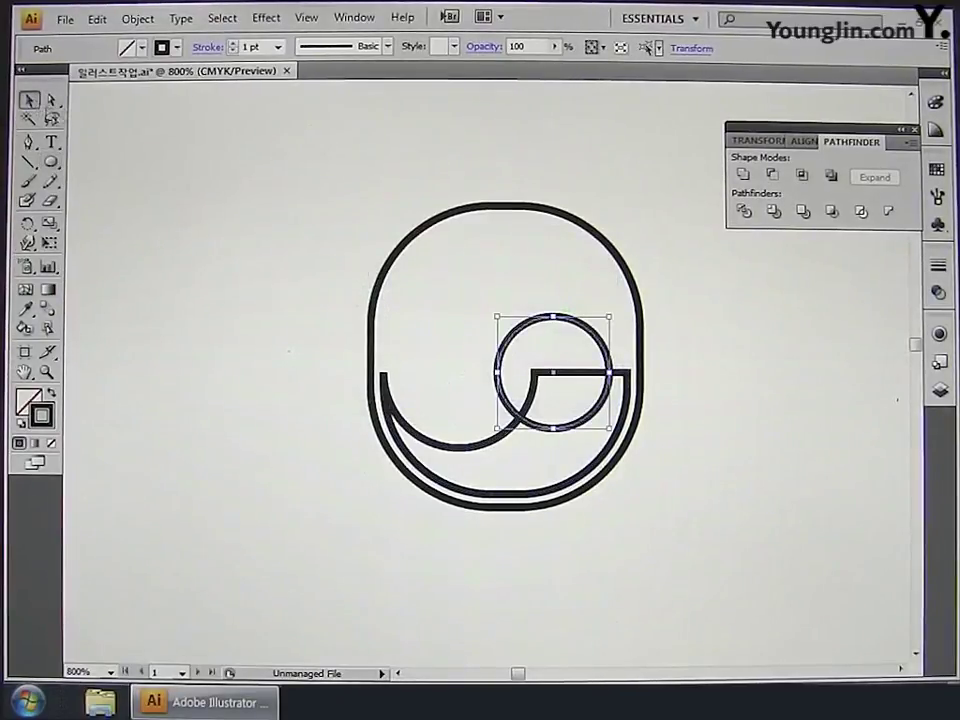
{"action": "left_click", "coordinate": [473, 450]}
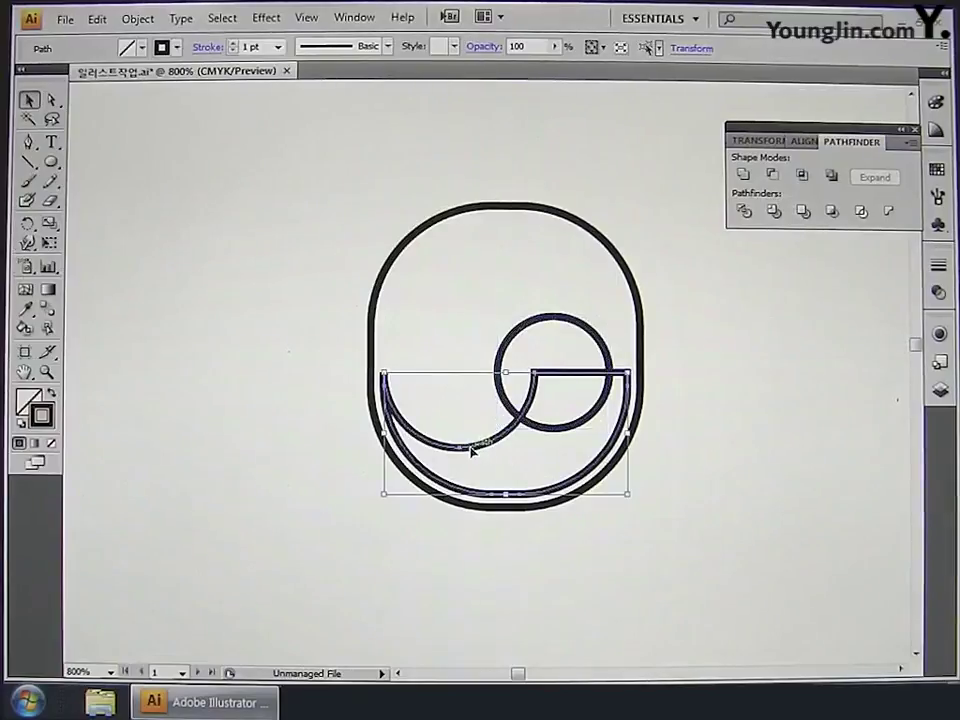
{"action": "left_click", "coordinate": [512, 340], "text": "shift"}
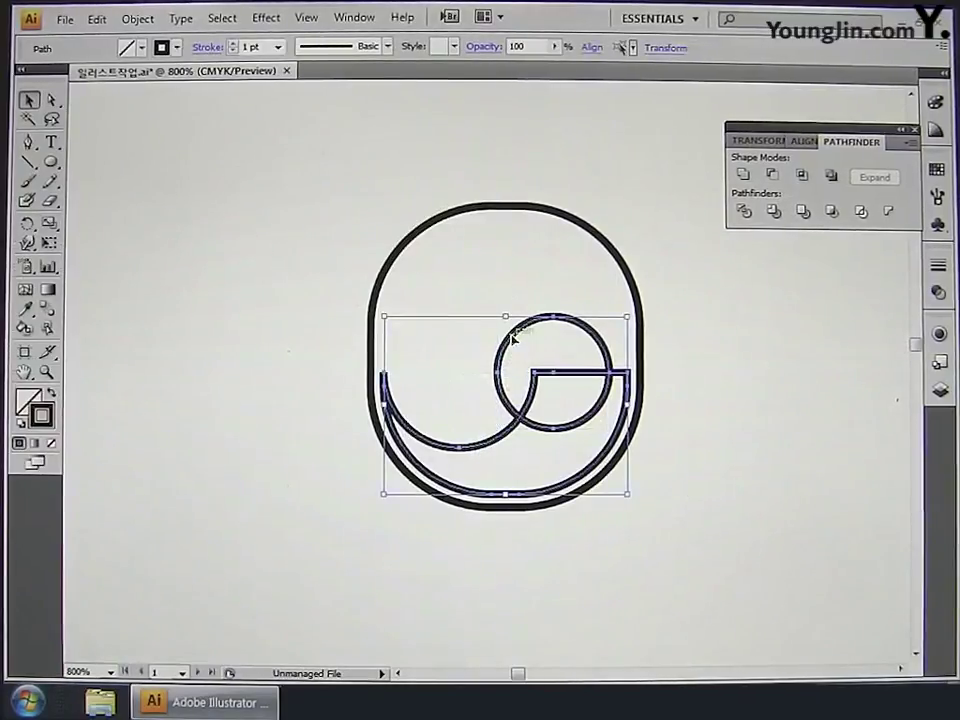
{"action": "left_click", "coordinate": [810, 144]}
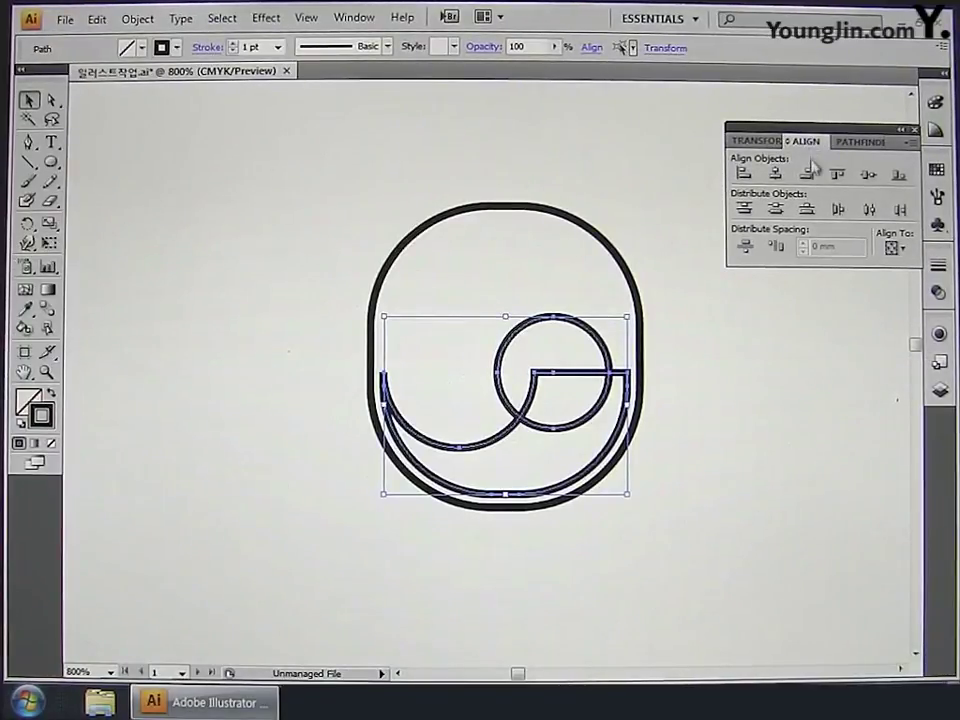
{"action": "left_click", "coordinate": [812, 175]}
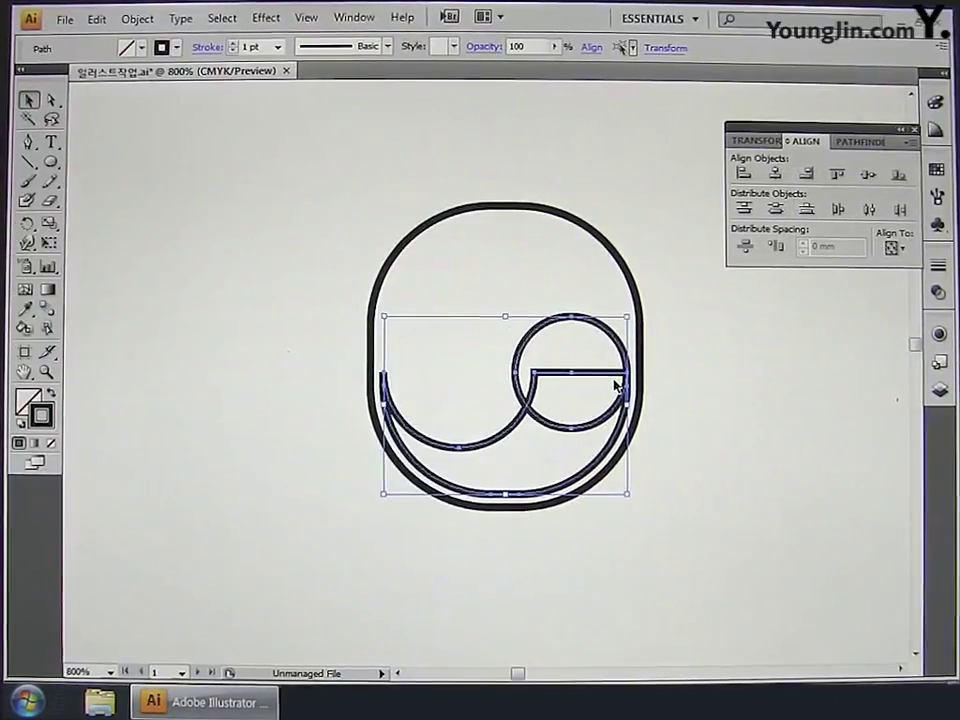
{"action": "left_click", "coordinate": [859, 144]}
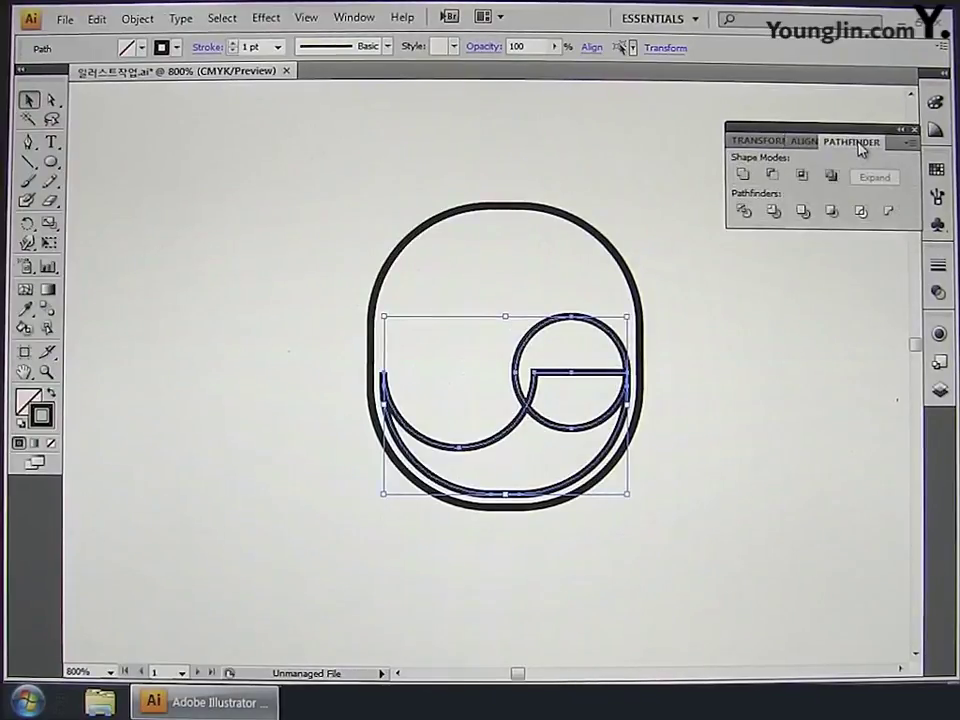
{"action": "left_click", "coordinate": [742, 174]}
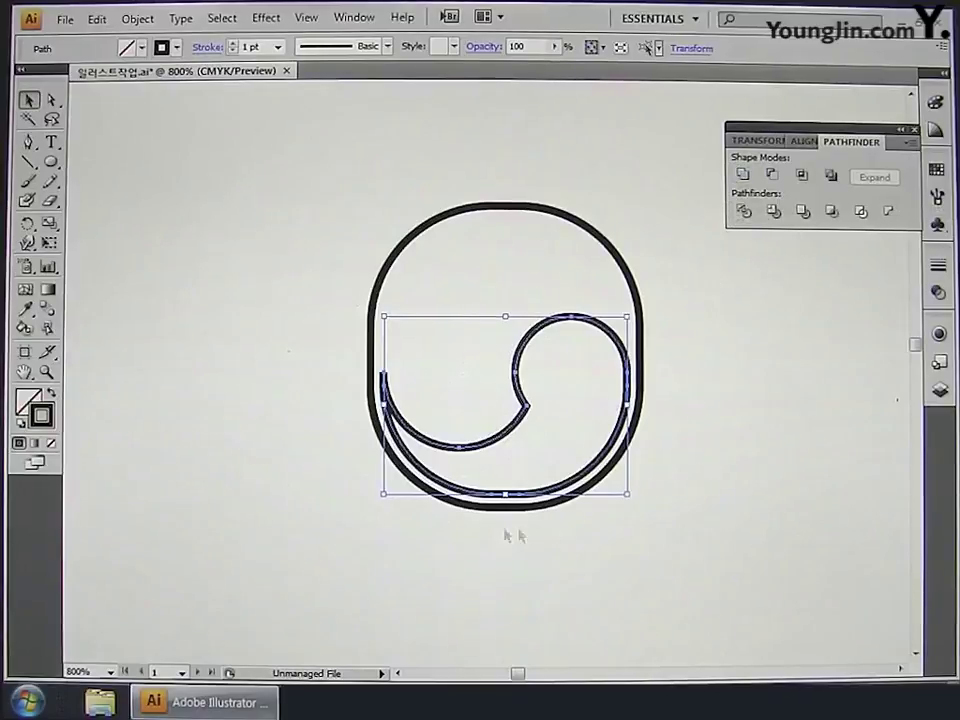
- Fill the merged wave shape with blue C 100, M 93, Y 6, K 0 and remove its stroke
{"action": "left_click", "coordinate": [29, 403]}
{"action": "double_click", "coordinate": [29, 403]}
{"action": "double_click", "coordinate": [655, 392]}
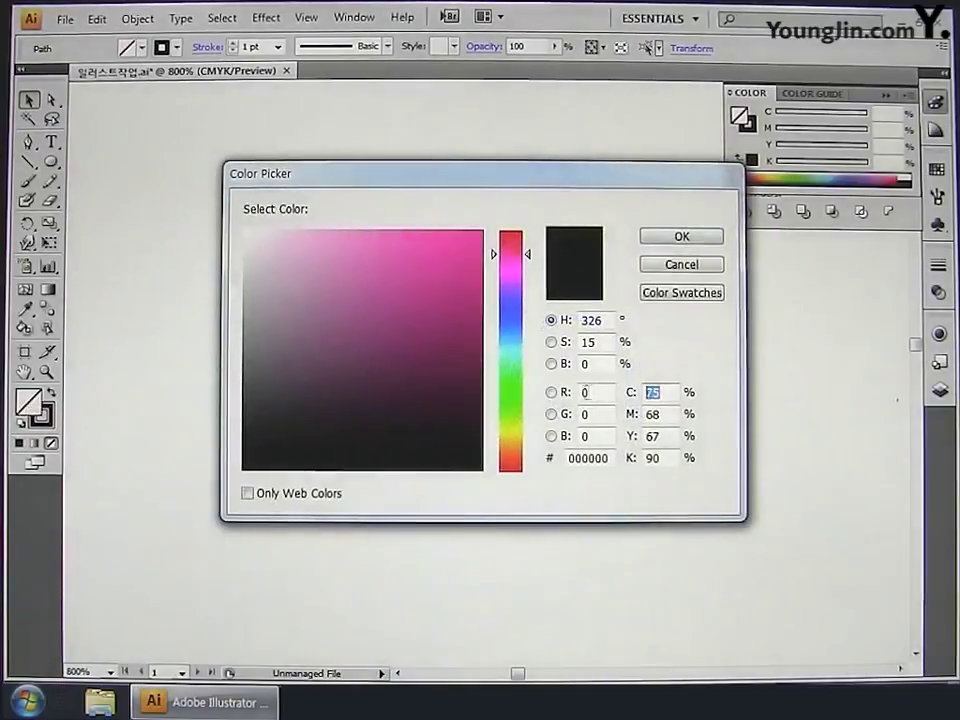
{"action": "type", "text": "100"}
{"action": "key", "text": "Tab"}
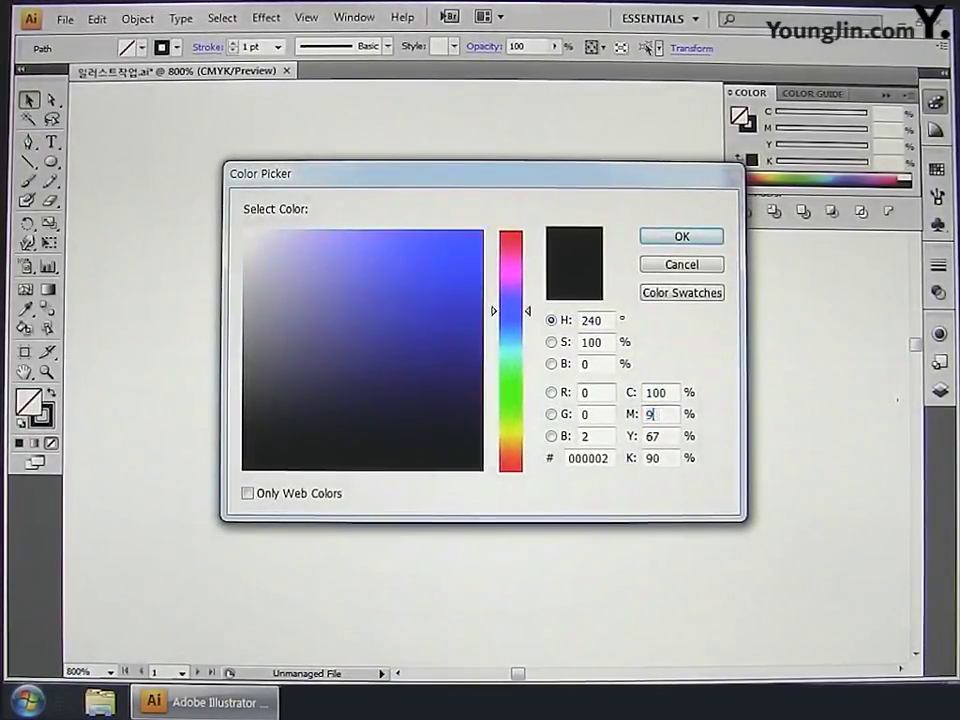
{"action": "type", "text": "93"}
{"action": "key", "text": "Tab"}
{"action": "type", "text": "6"}
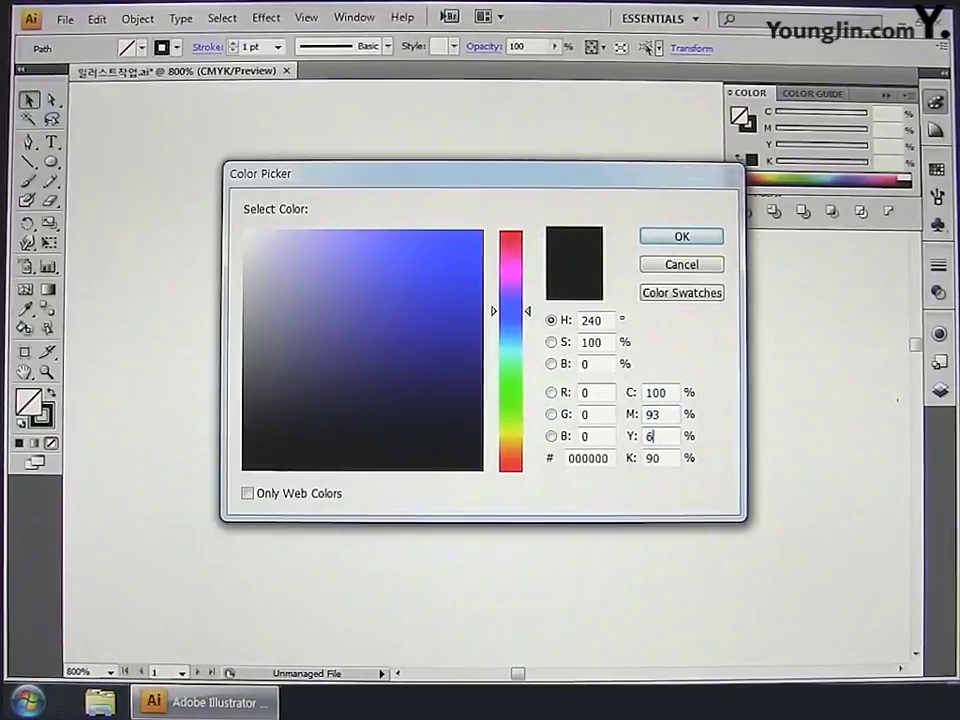
{"action": "key", "text": "Tab"}
{"action": "type", "text": "0"}
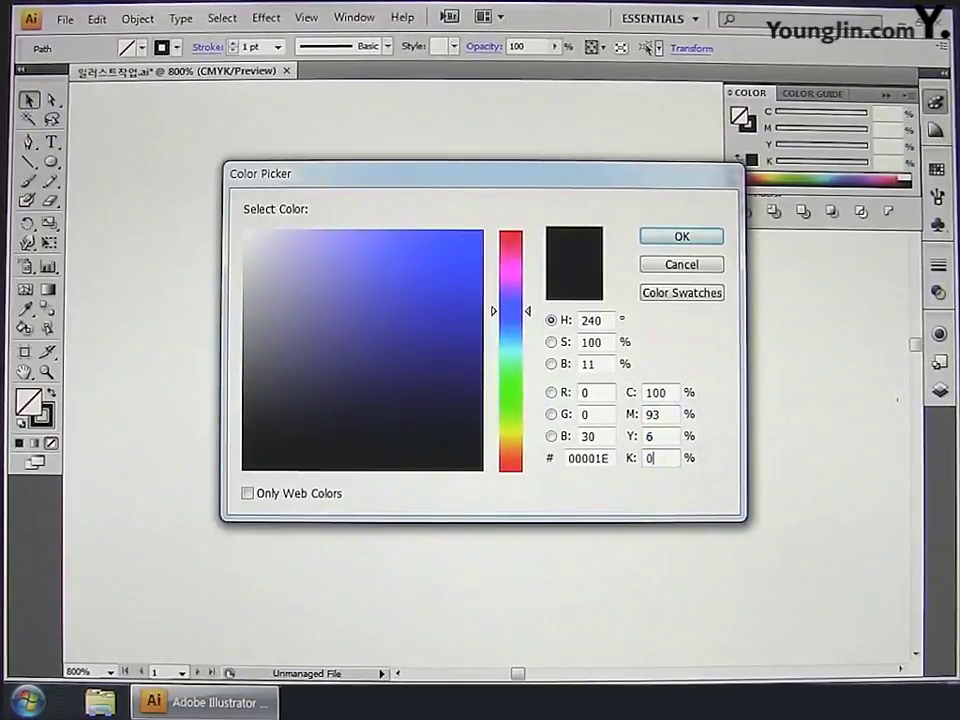
{"action": "key", "text": "Return"}
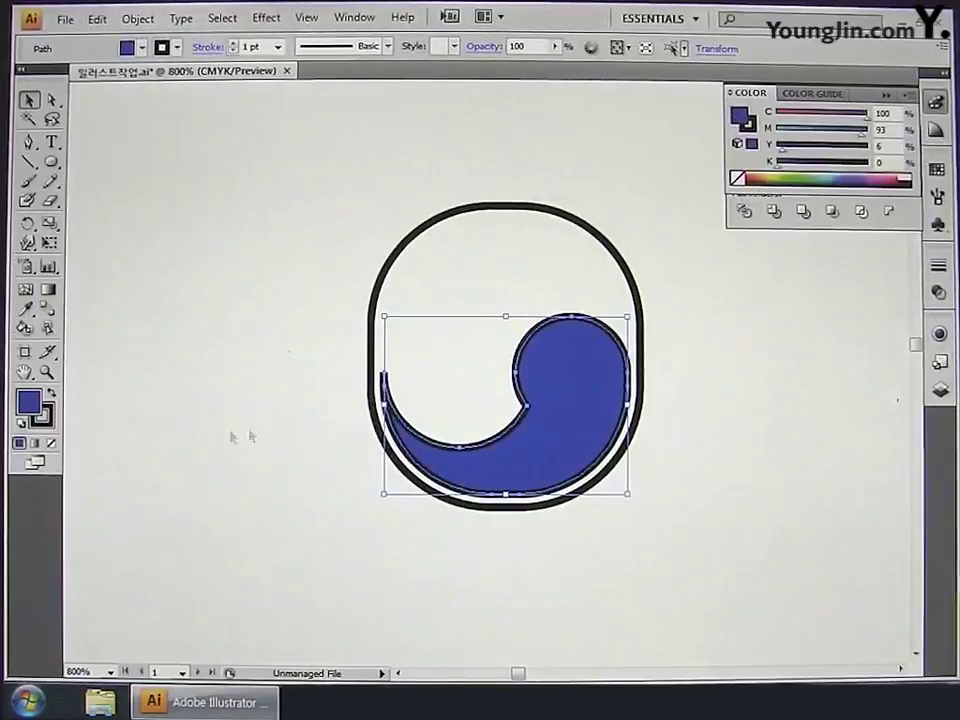
{"action": "left_click", "coordinate": [51, 444]}
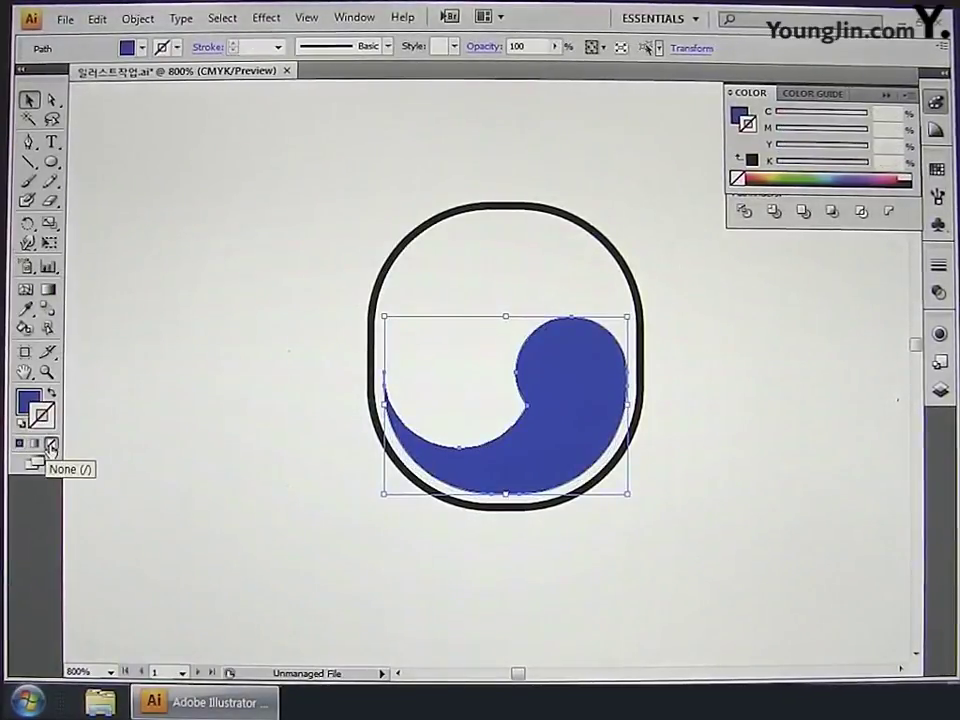
- Create a copy of the blue wave shape rotated 180° about the centre of the outer rounded outline
{"action": "left_click", "coordinate": [28, 226]}
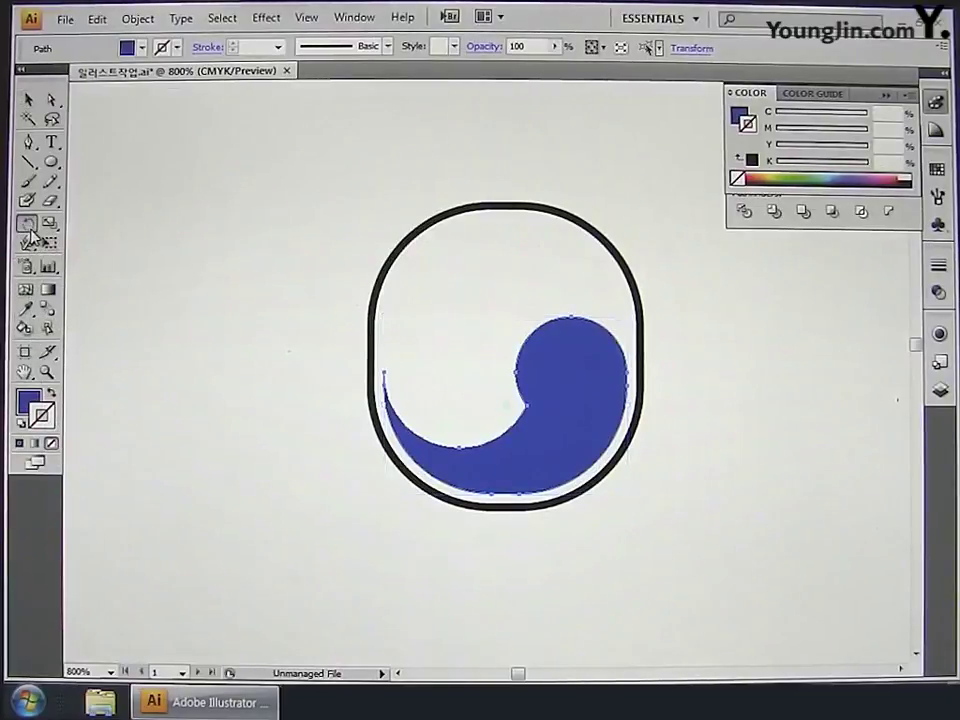
{"action": "left_click", "coordinate": [508, 355], "text": "alt"}
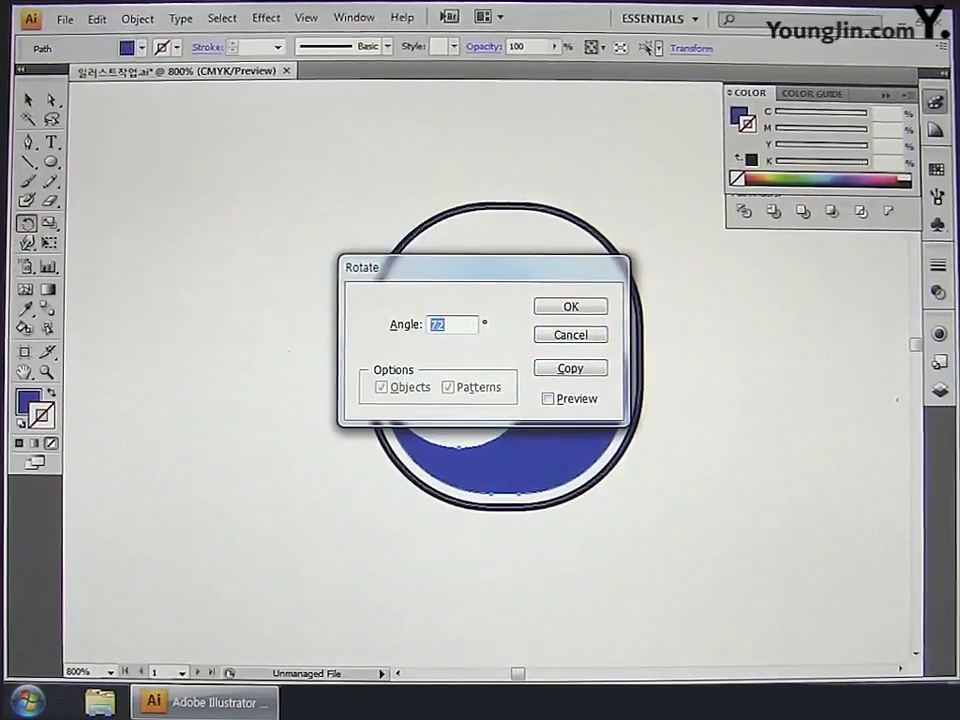
{"action": "type", "text": "180"}
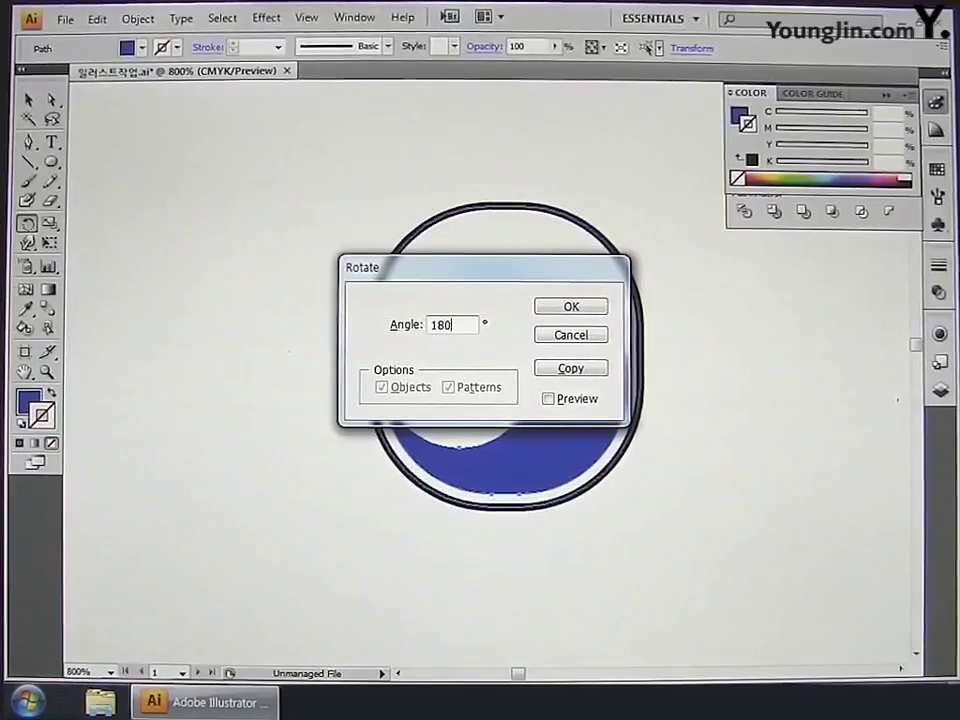
{"action": "left_click", "coordinate": [570, 370]}
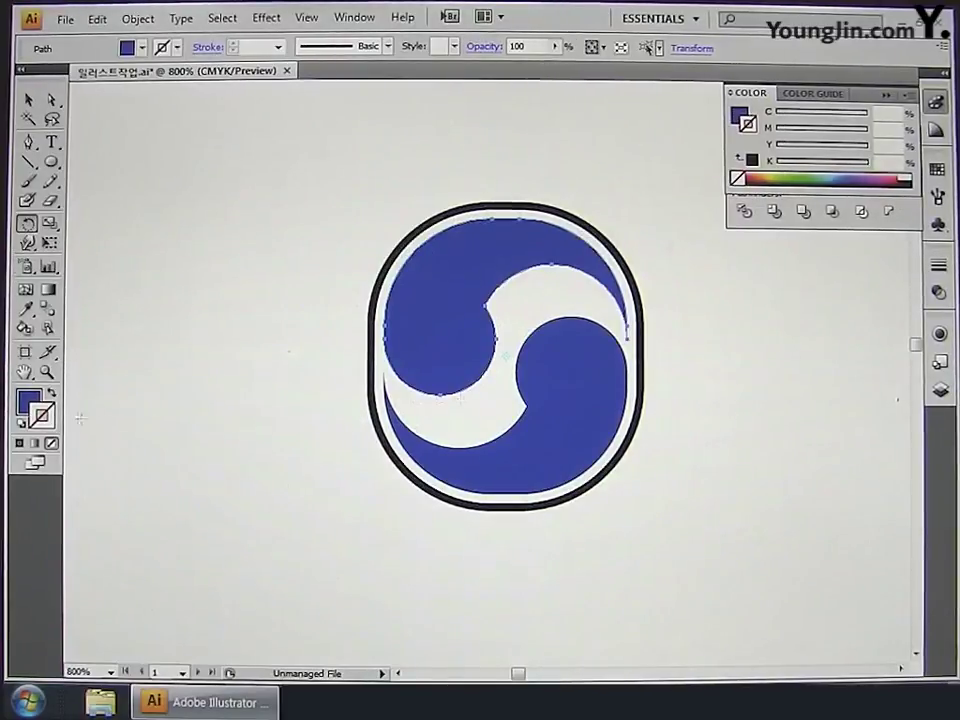
- Fill the rotated copy with red C 5, M 100, Y 98, K 0
{"action": "double_click", "coordinate": [29, 401]}
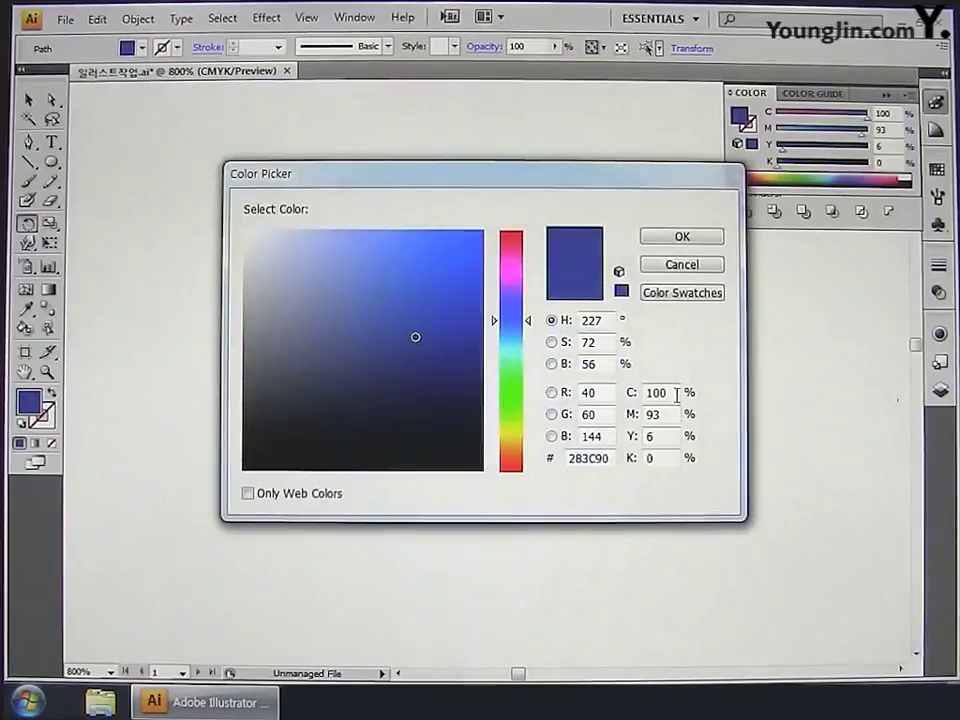
{"action": "left_click", "coordinate": [677, 395]}
{"action": "key", "text": "Tab"}
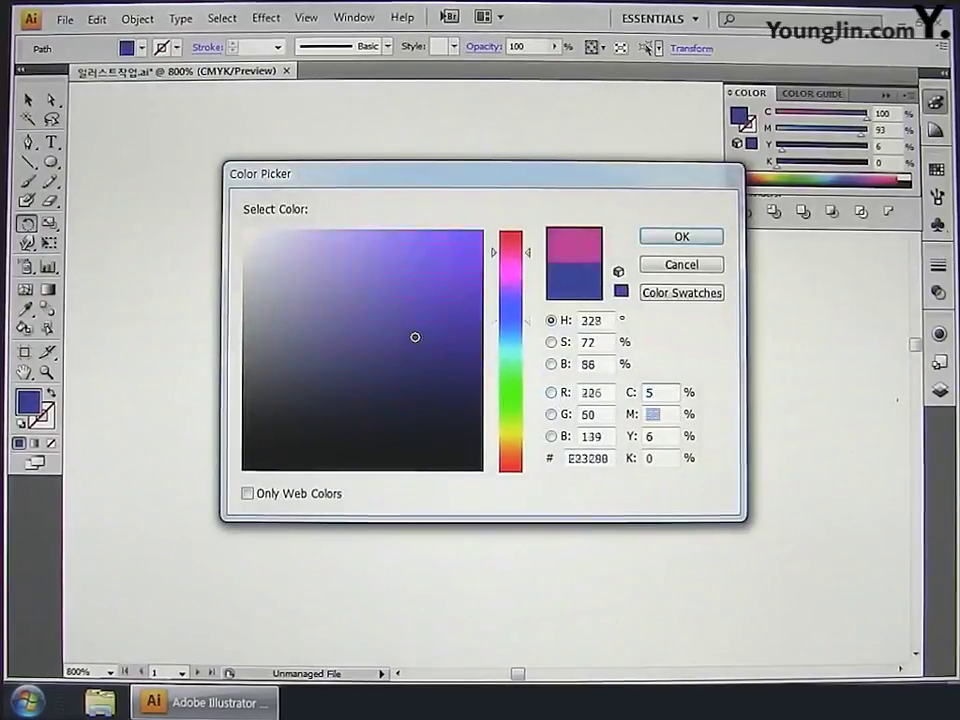
{"action": "type", "text": "100"}
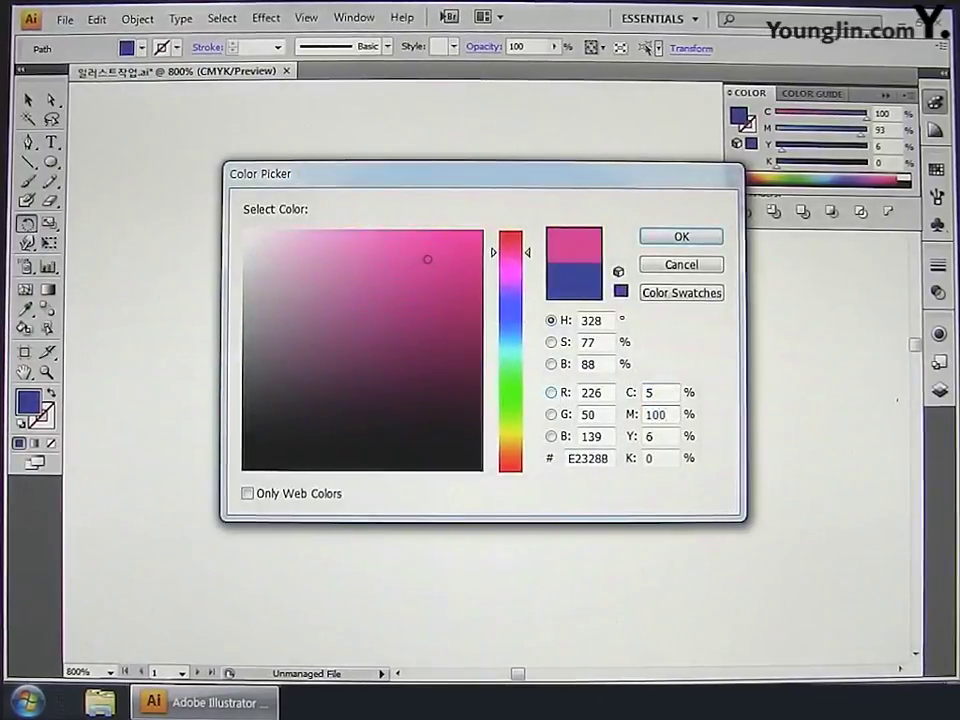
{"action": "key", "text": "Tab"}
{"action": "type", "text": "98"}
{"action": "key", "text": "Tab"}
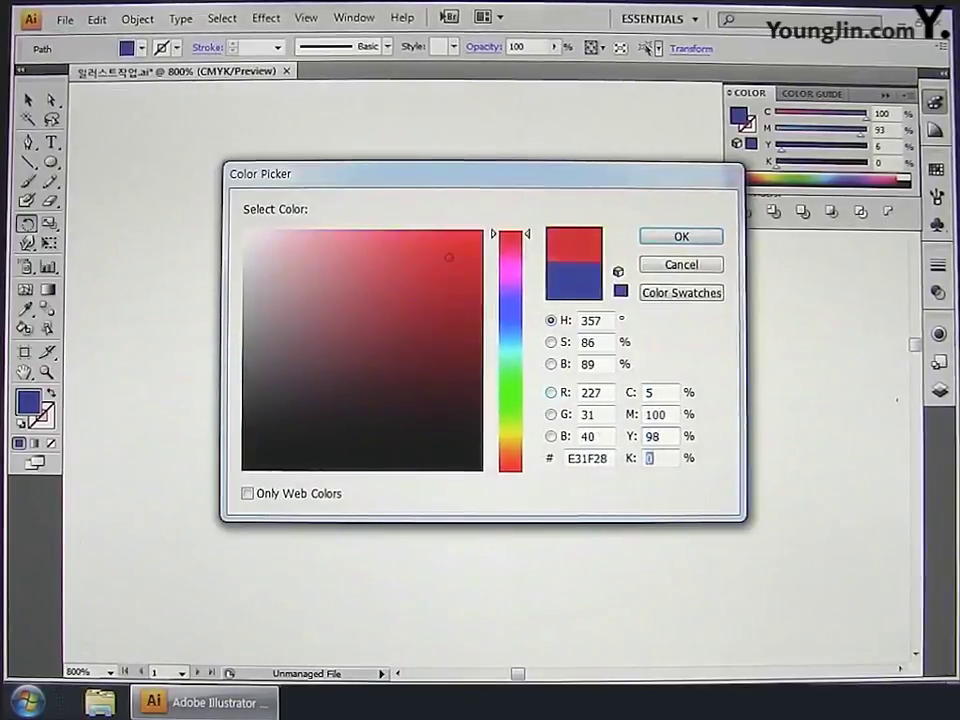
{"action": "key", "text": "Return"}
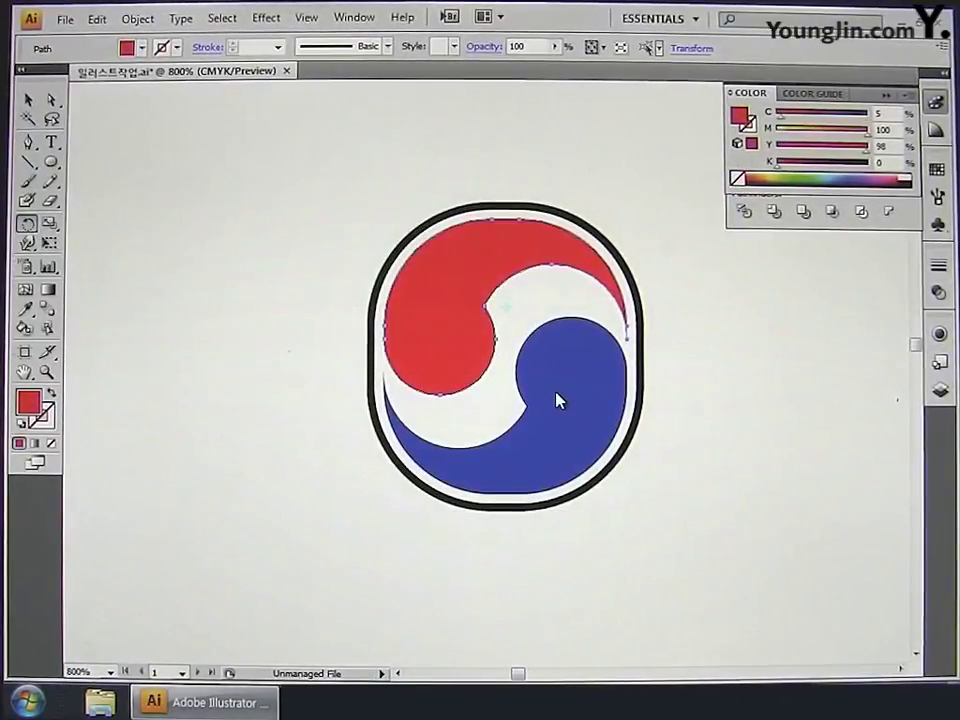
- Fill the outer rounded outline with white
{"action": "key", "text": "v"}
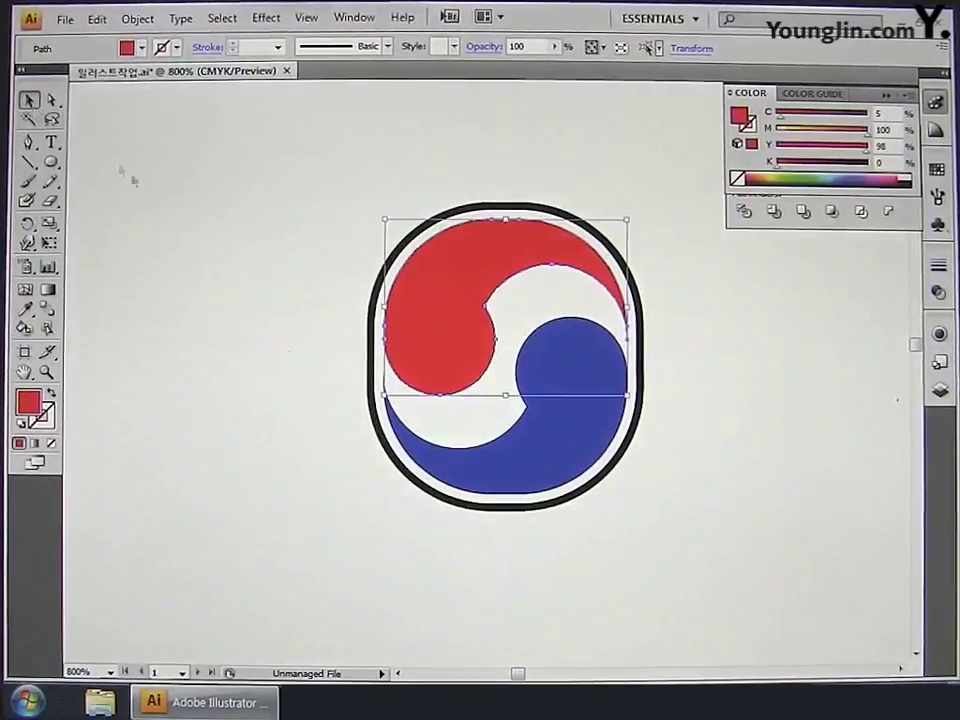
{"action": "left_click", "coordinate": [368, 336]}
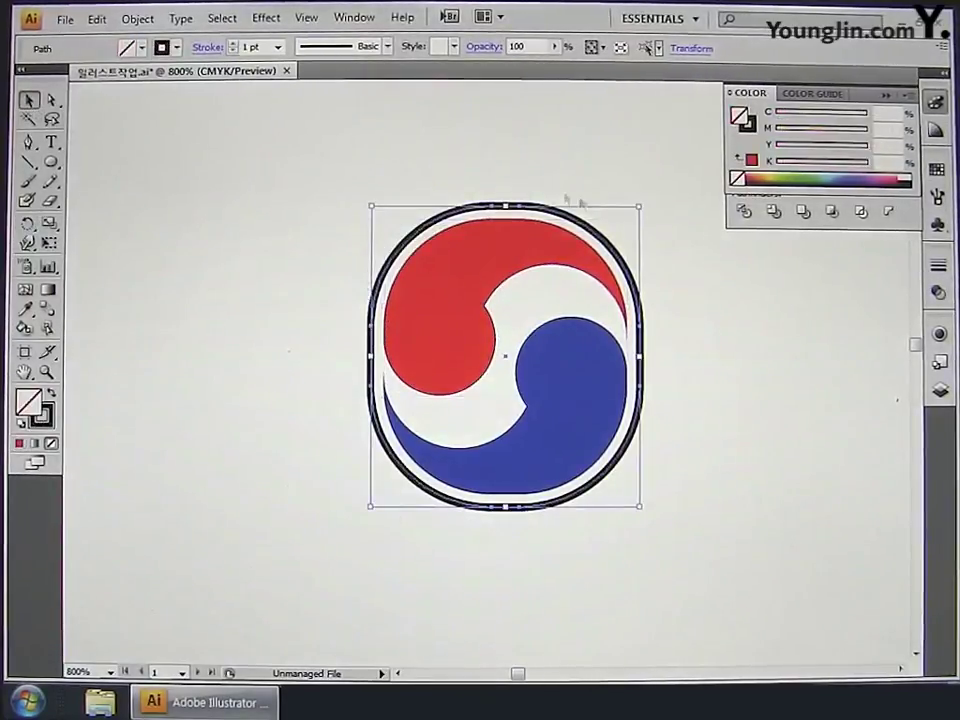
{"action": "double_click", "coordinate": [30, 404]}
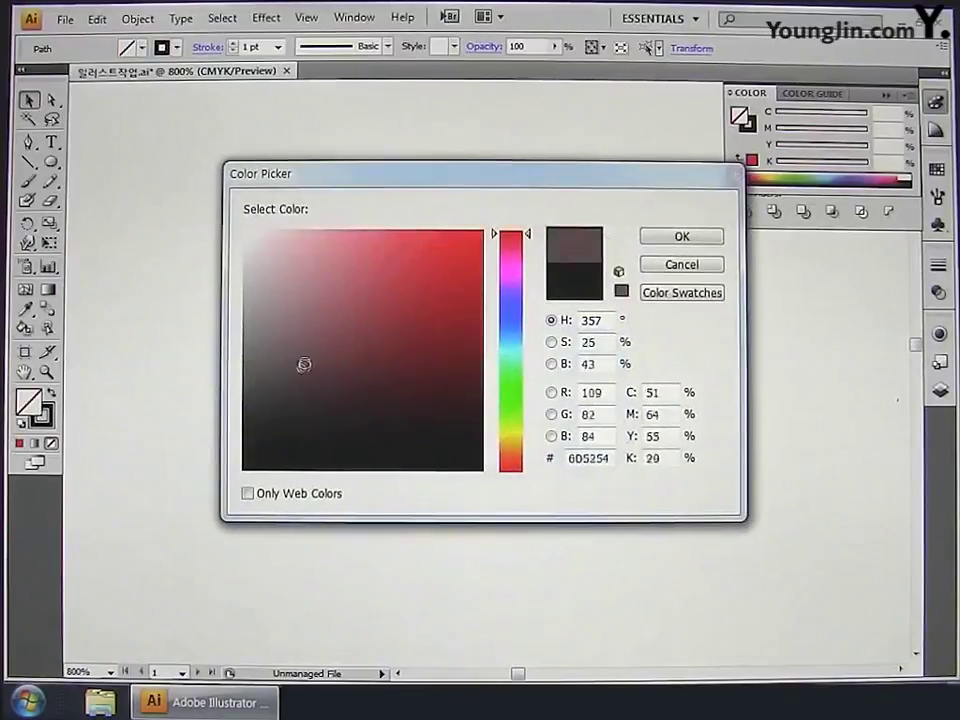
{"action": "left_click", "coordinate": [245, 231]}
{"action": "left_click", "coordinate": [676, 241]}
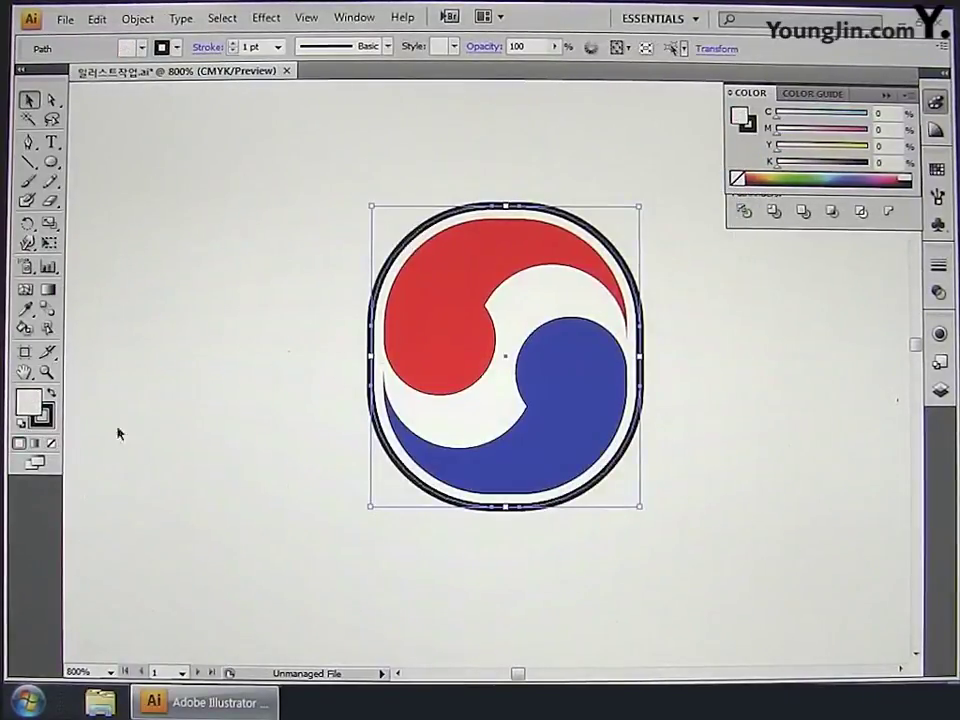
- Set the outer outline's stroke to C 100, M 100, Y 100, K 100, and group it with the red and blue shapes
{"action": "double_click", "coordinate": [50, 426]}
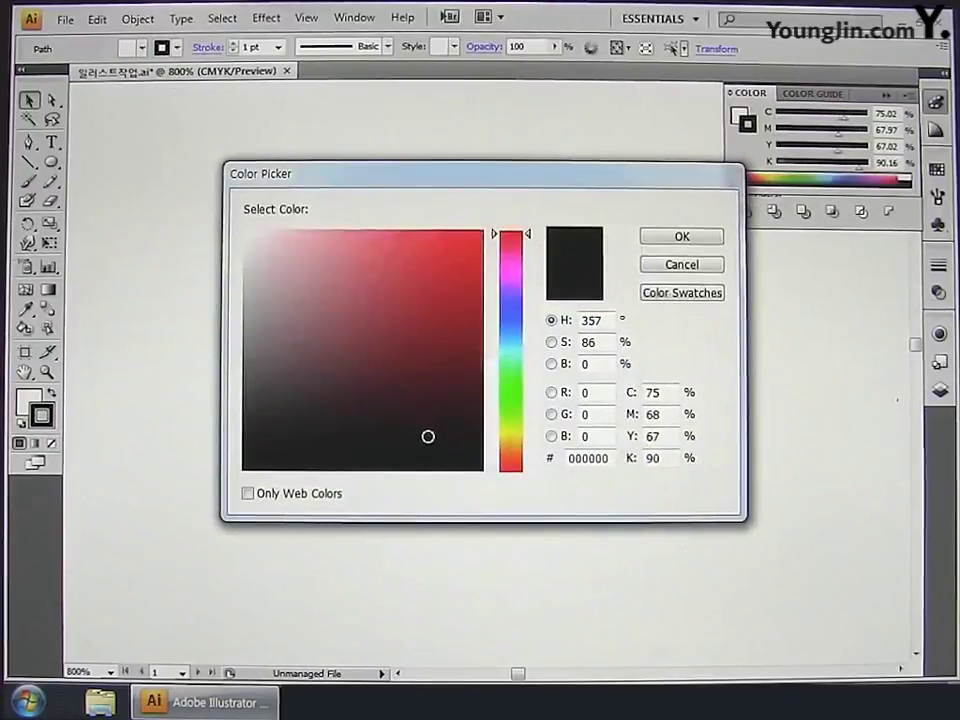
{"action": "double_click", "coordinate": [670, 394]}
{"action": "type", "text": "100"}
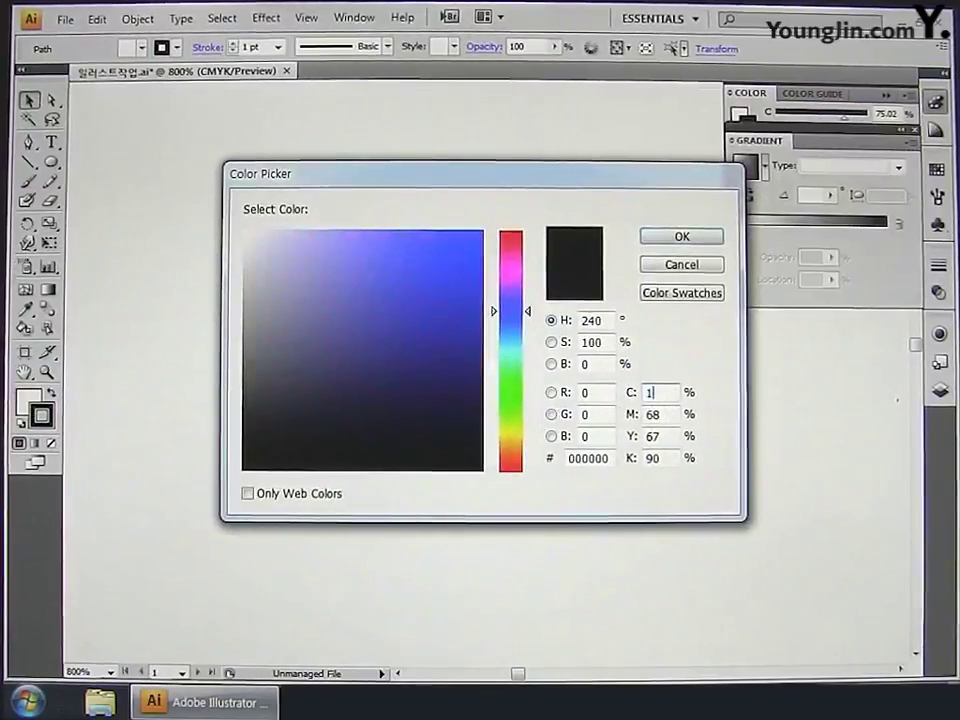
{"action": "key", "text": "Tab"}
{"action": "type", "text": "100"}
{"action": "key", "text": "Tab"}
{"action": "type", "text": "100"}
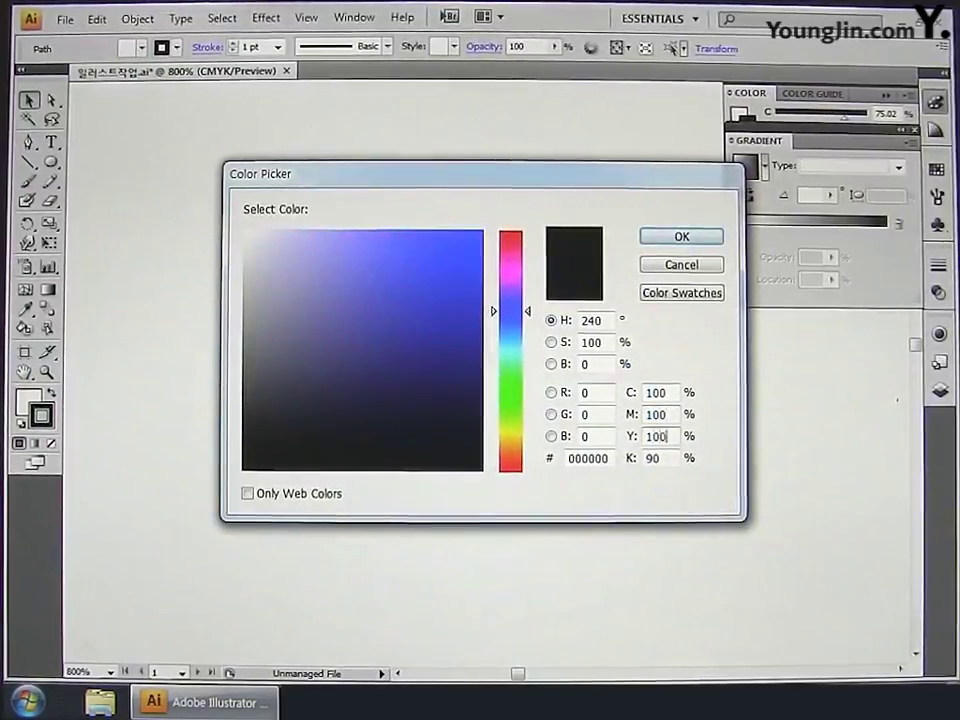
{"action": "key", "text": "Tab"}
{"action": "type", "text": "100"}
{"action": "key", "text": "Return"}
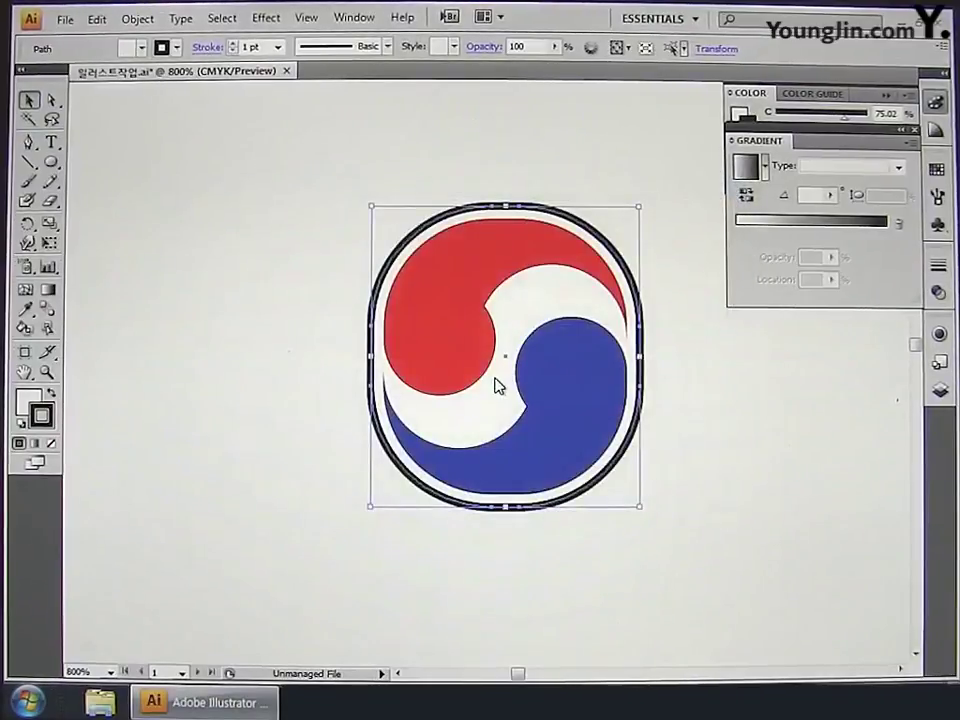
{"action": "left_click_drag", "start_coordinate": [309, 147], "coordinate": [697, 576]}
{"action": "key", "text": "ctrl+g"}
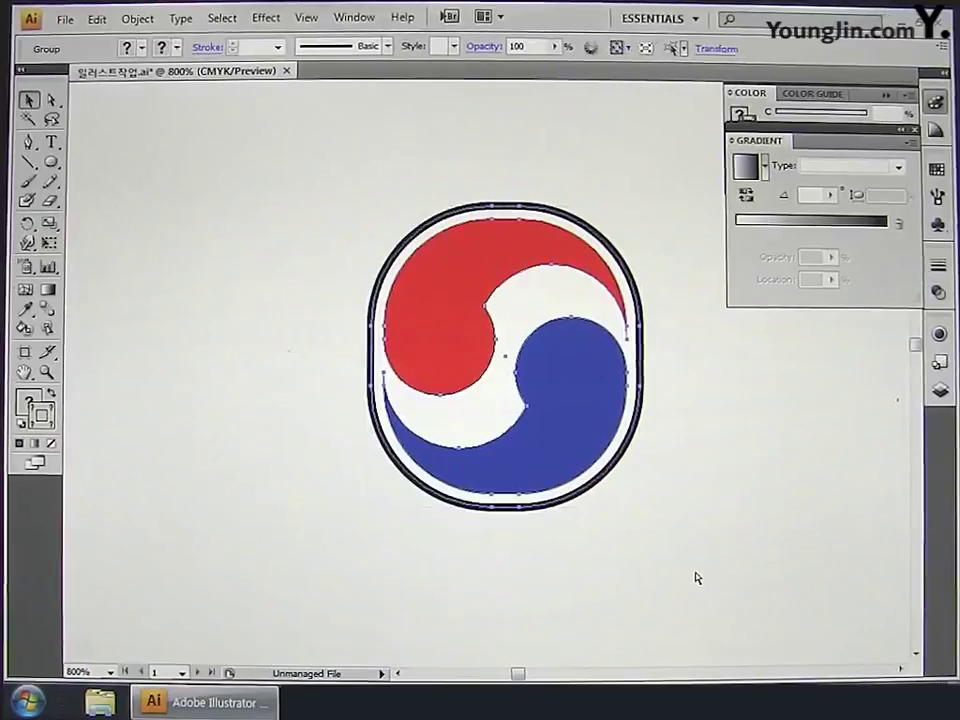